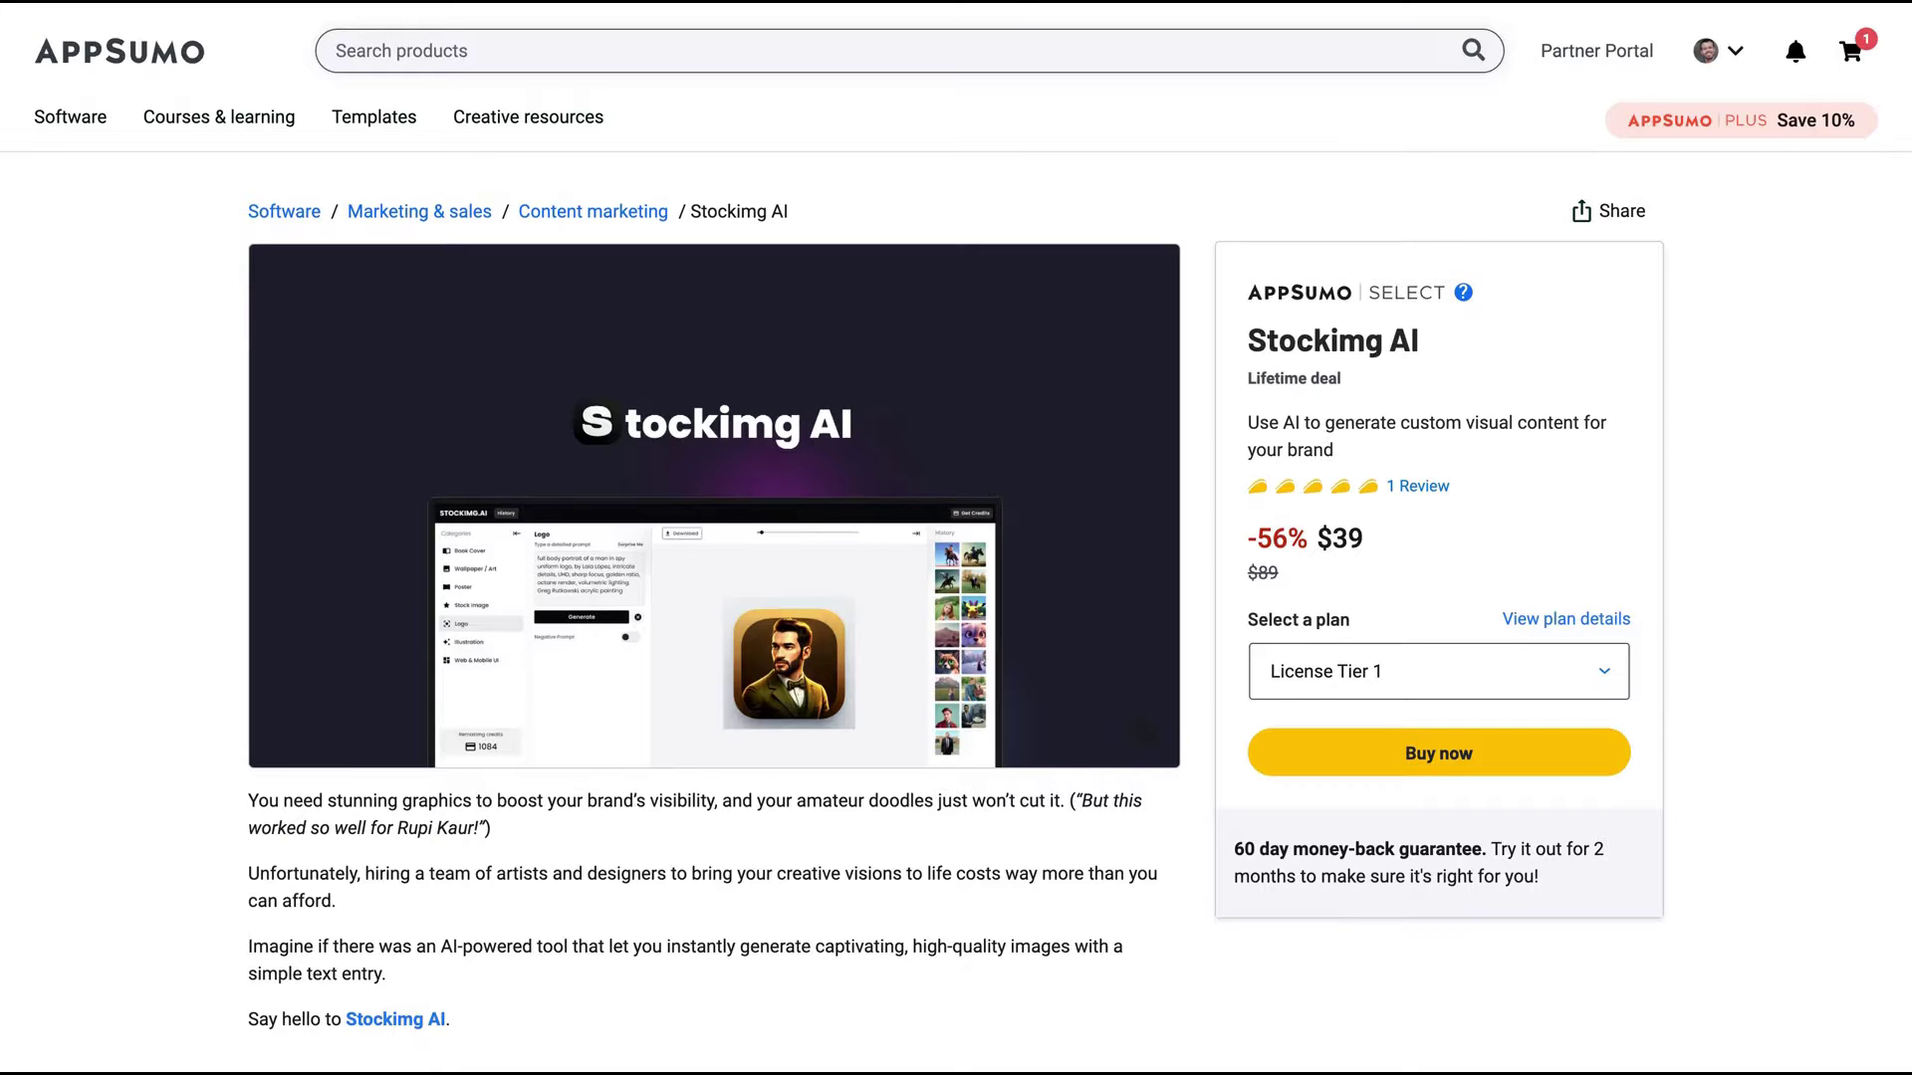
# Step: Scroll the Stockimg AI deal page past TL;DR and At-a-glance to the Overview section
pyautogui.scroll(-8, 1169, 567)
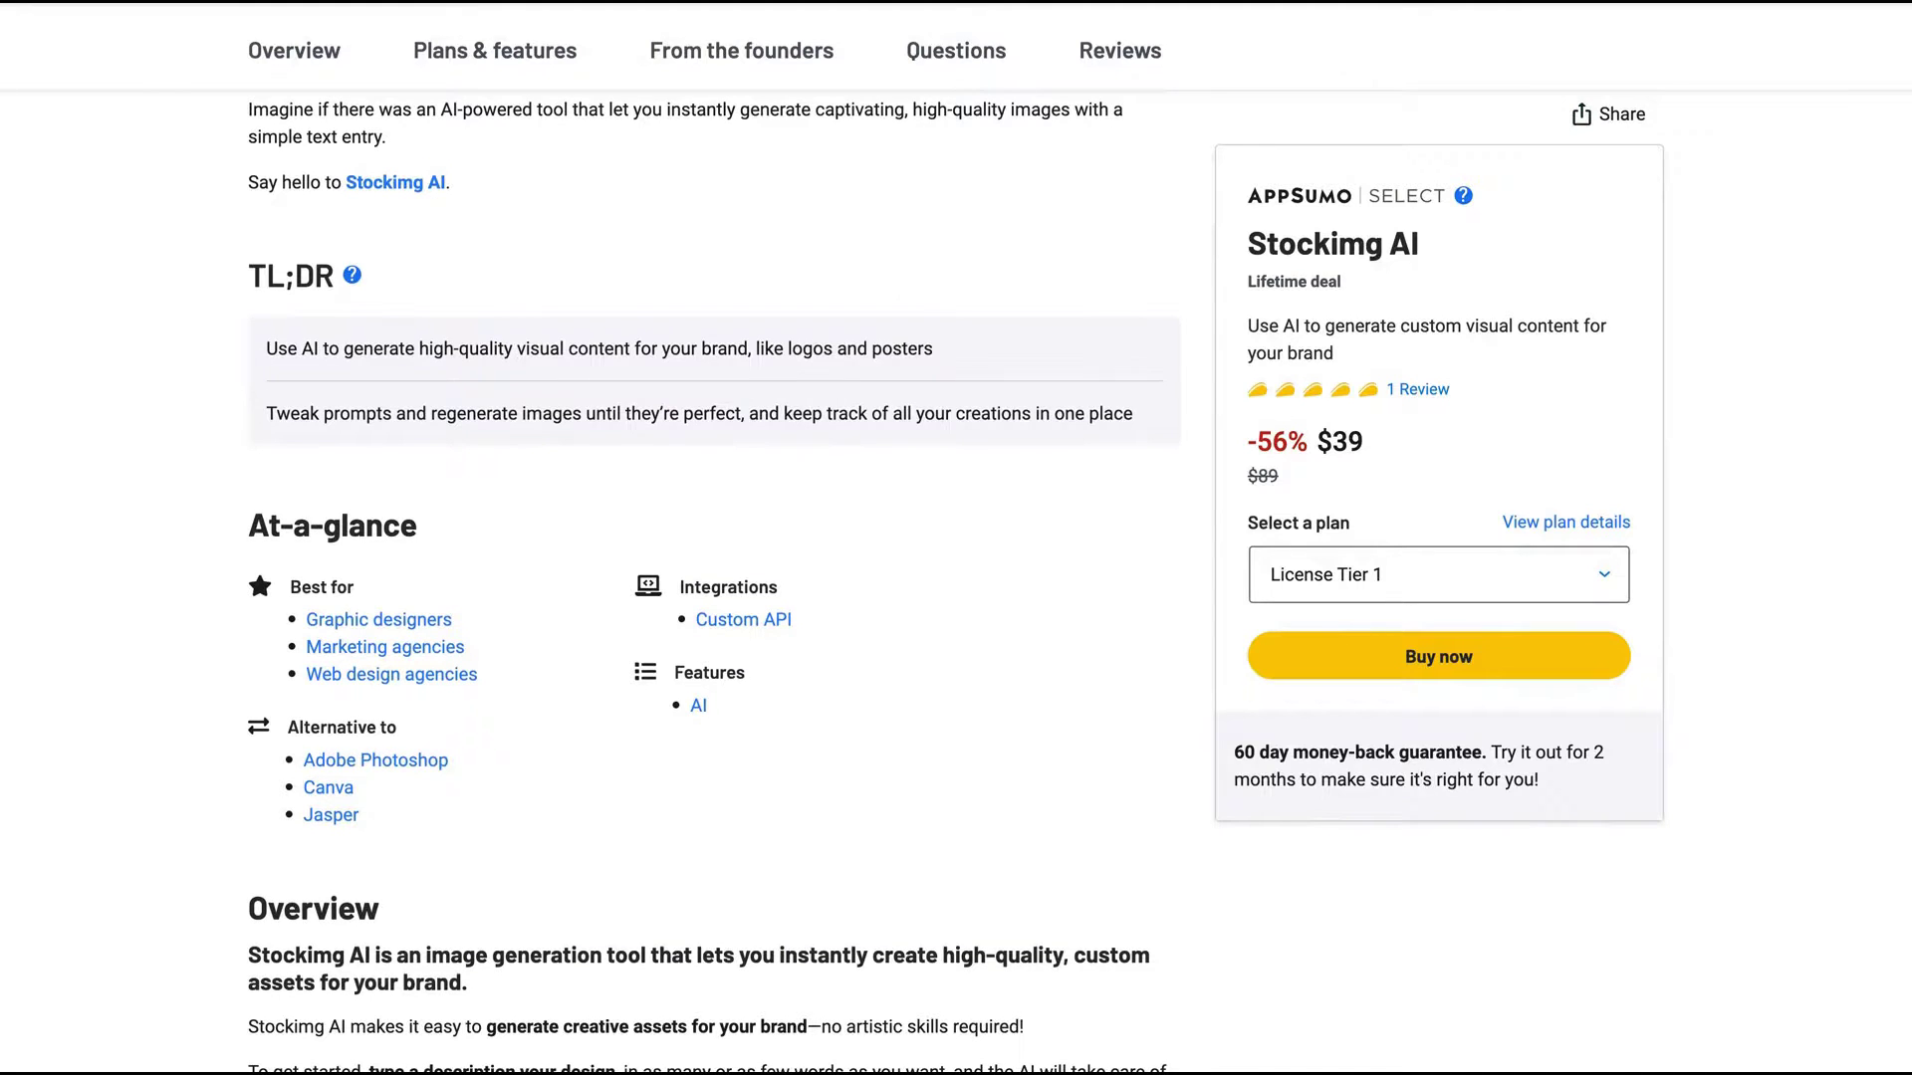
pyautogui.scroll(-6, 1098, 585)
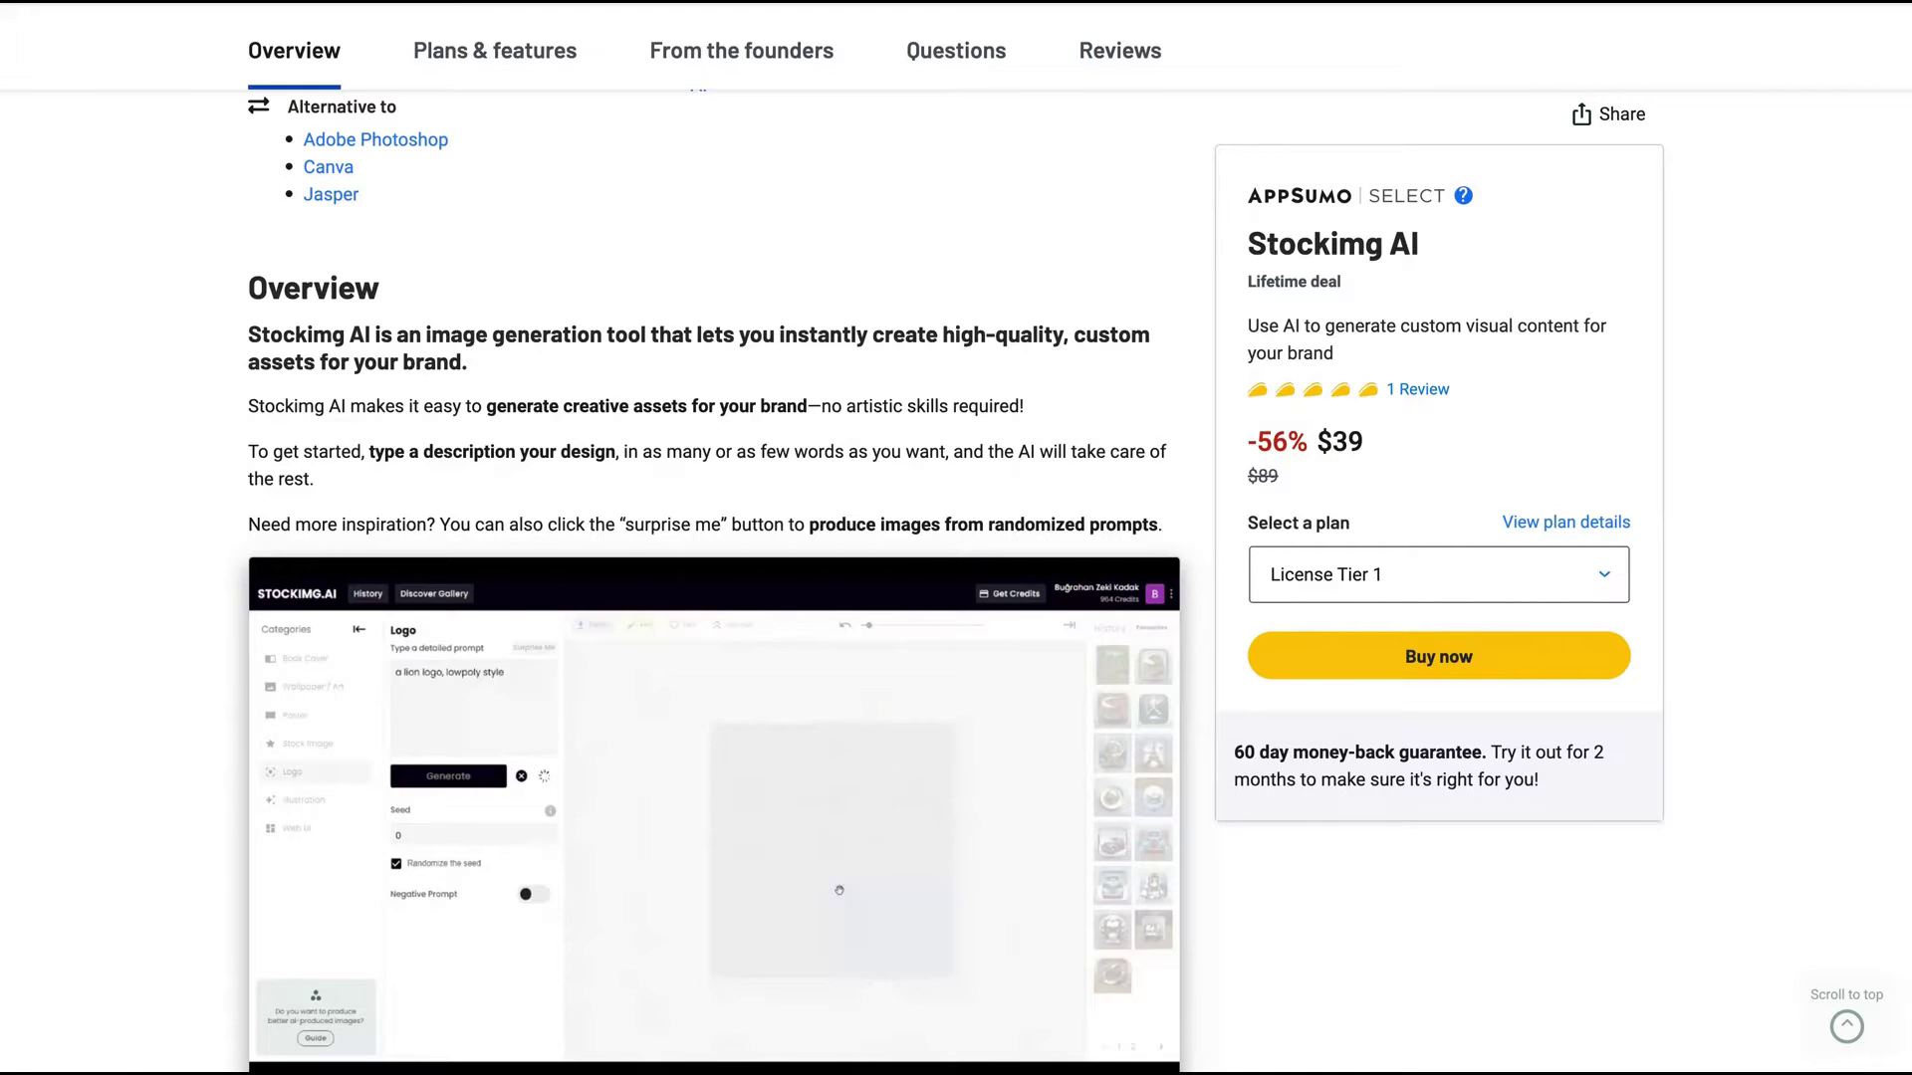
pyautogui.scroll(-10, 881, 378)
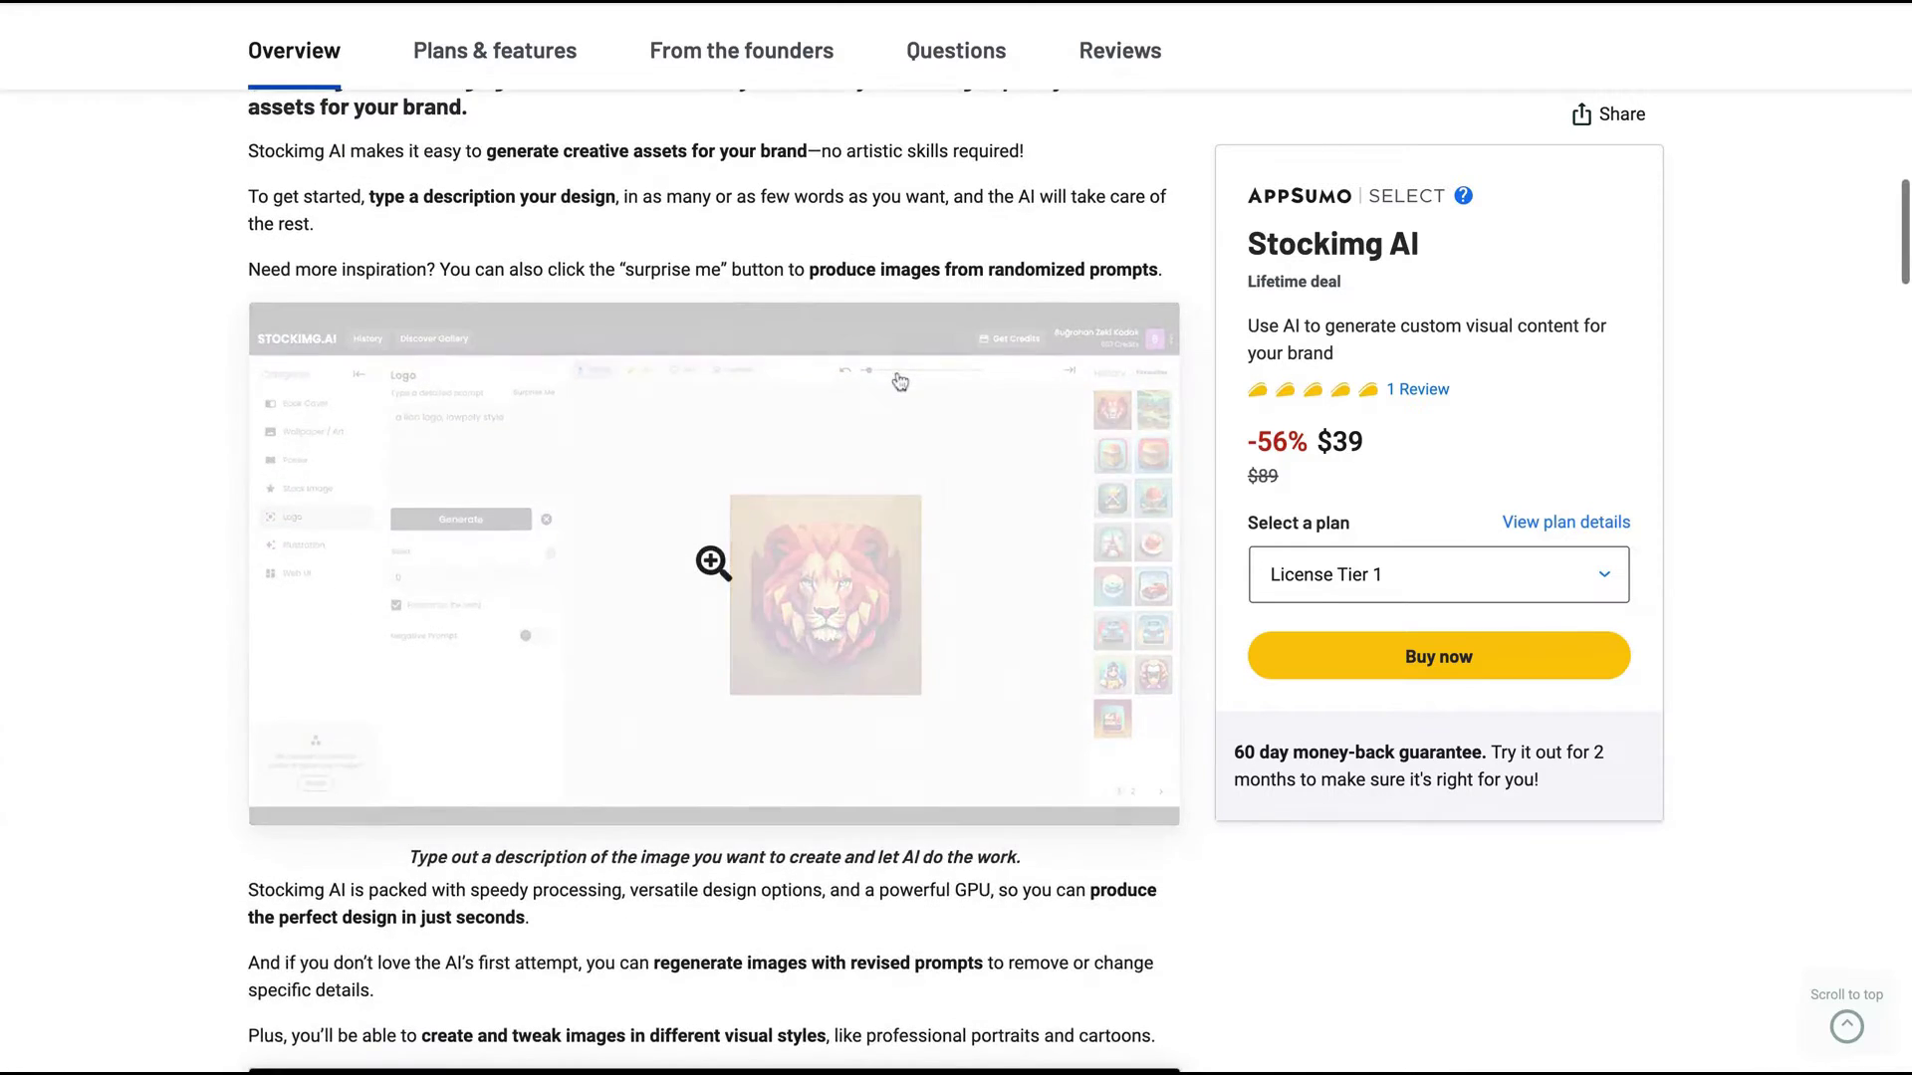
# Step: Highlight Tier 1's 250 monthly credits, then show License Tier 4 ($249, 3,000 credits) in the third card
pyautogui.scroll(-12, 1033, 593)
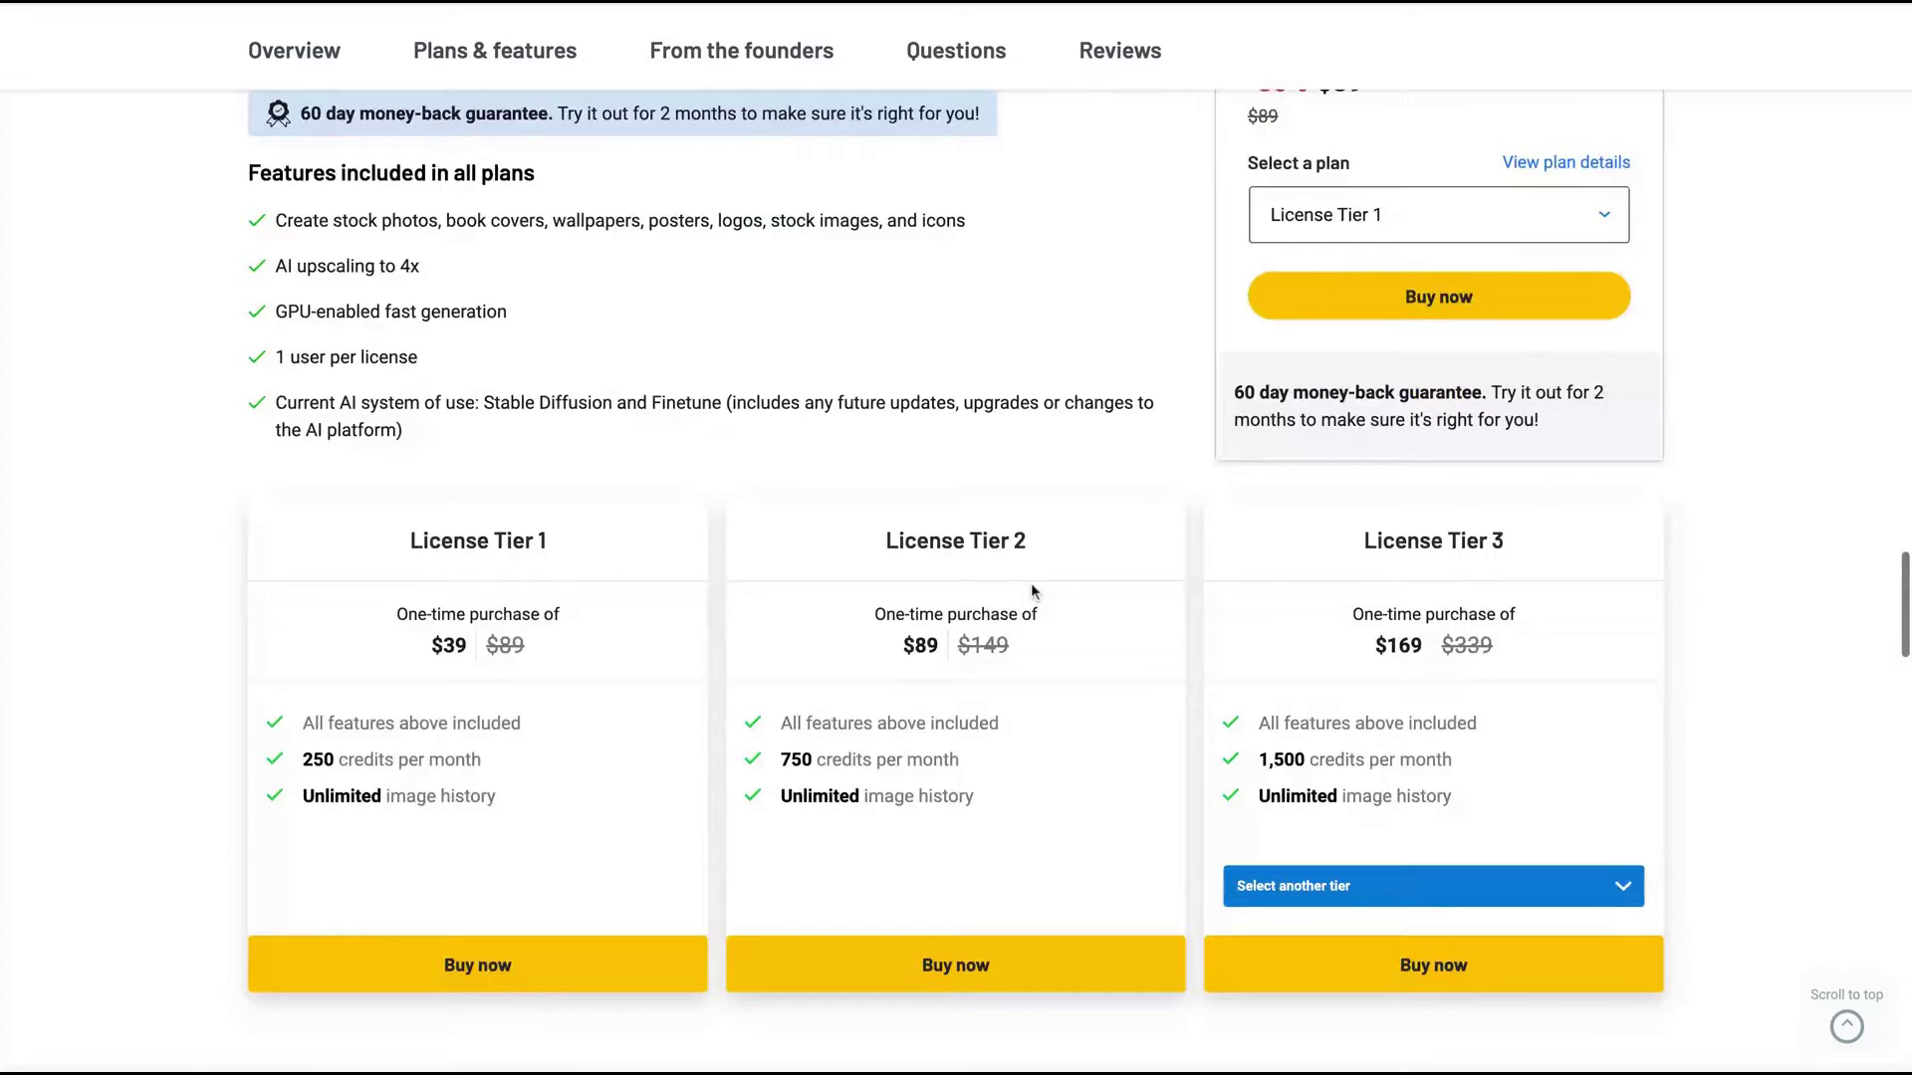
pyautogui.scroll(4, 1033, 591)
pyautogui.scroll(-5, 1033, 590)
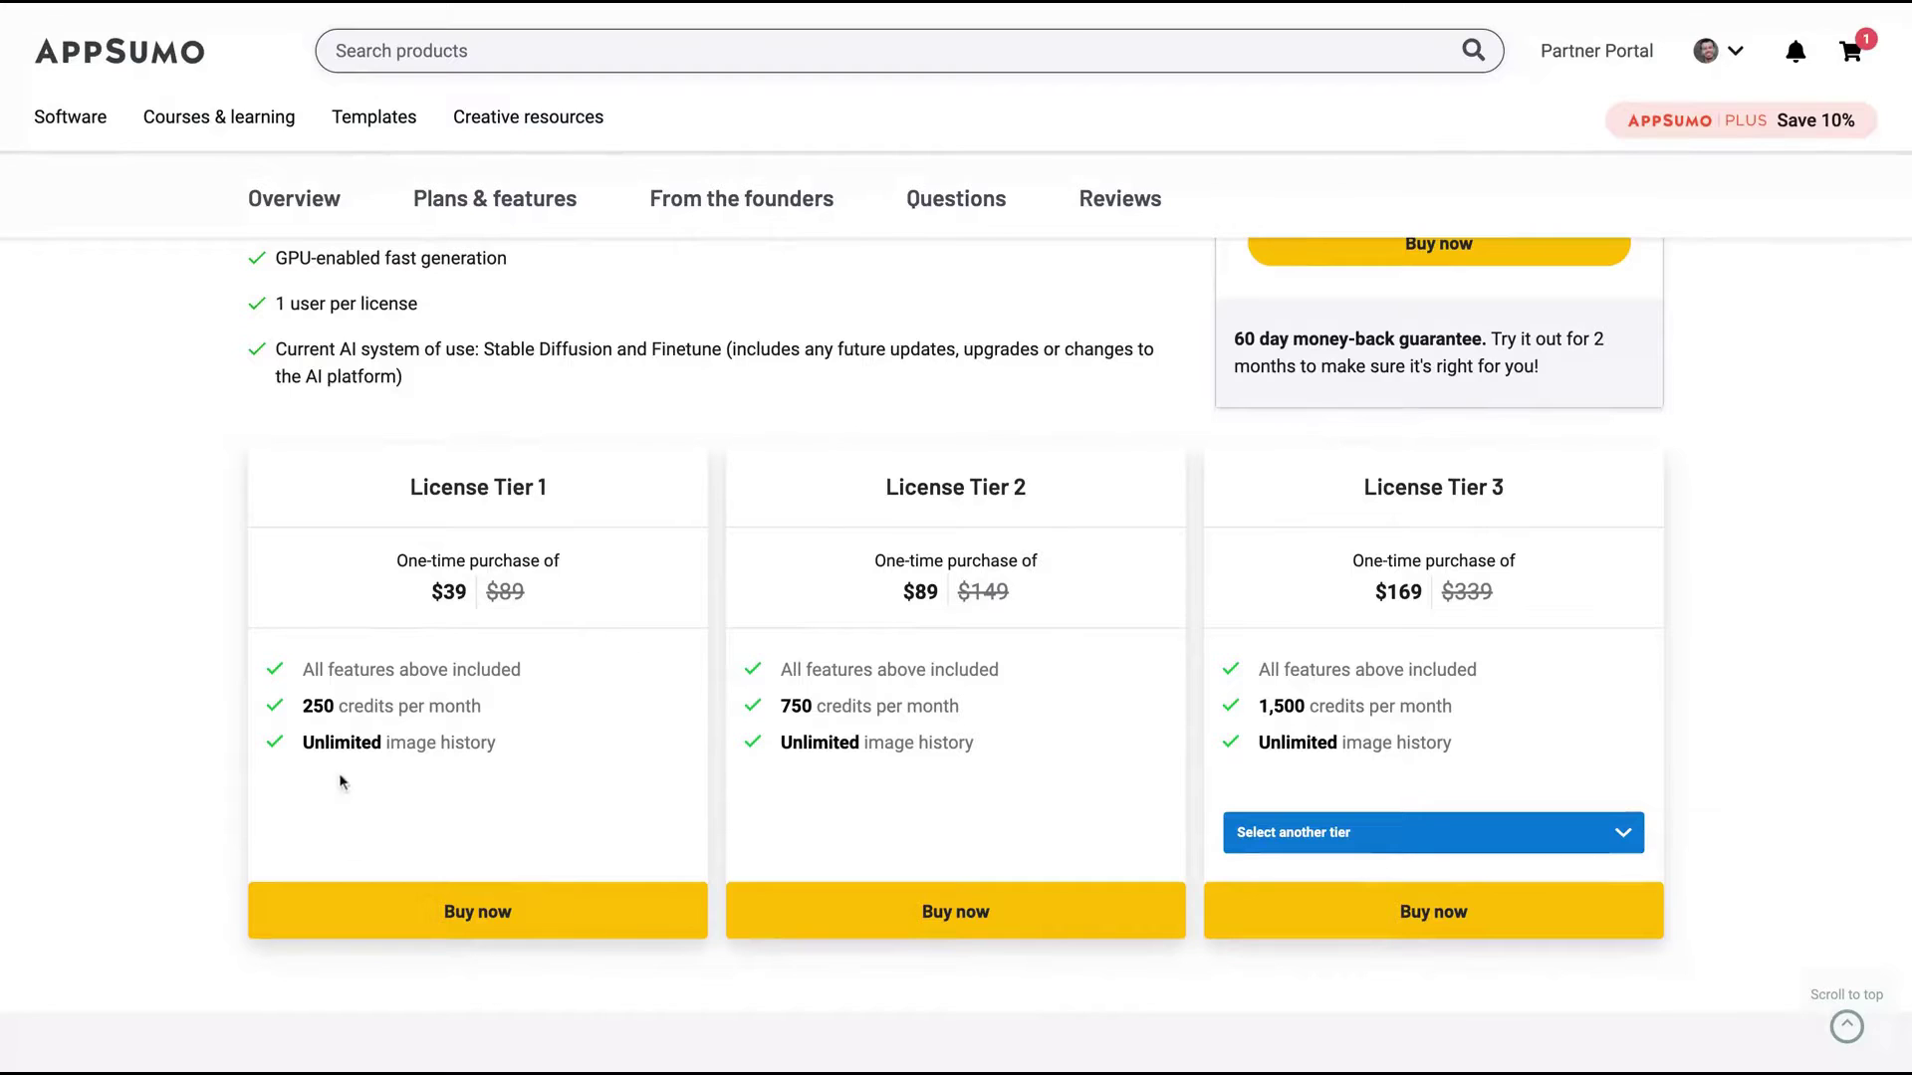
pyautogui.moveTo(297, 709); pyautogui.dragTo(482, 707)
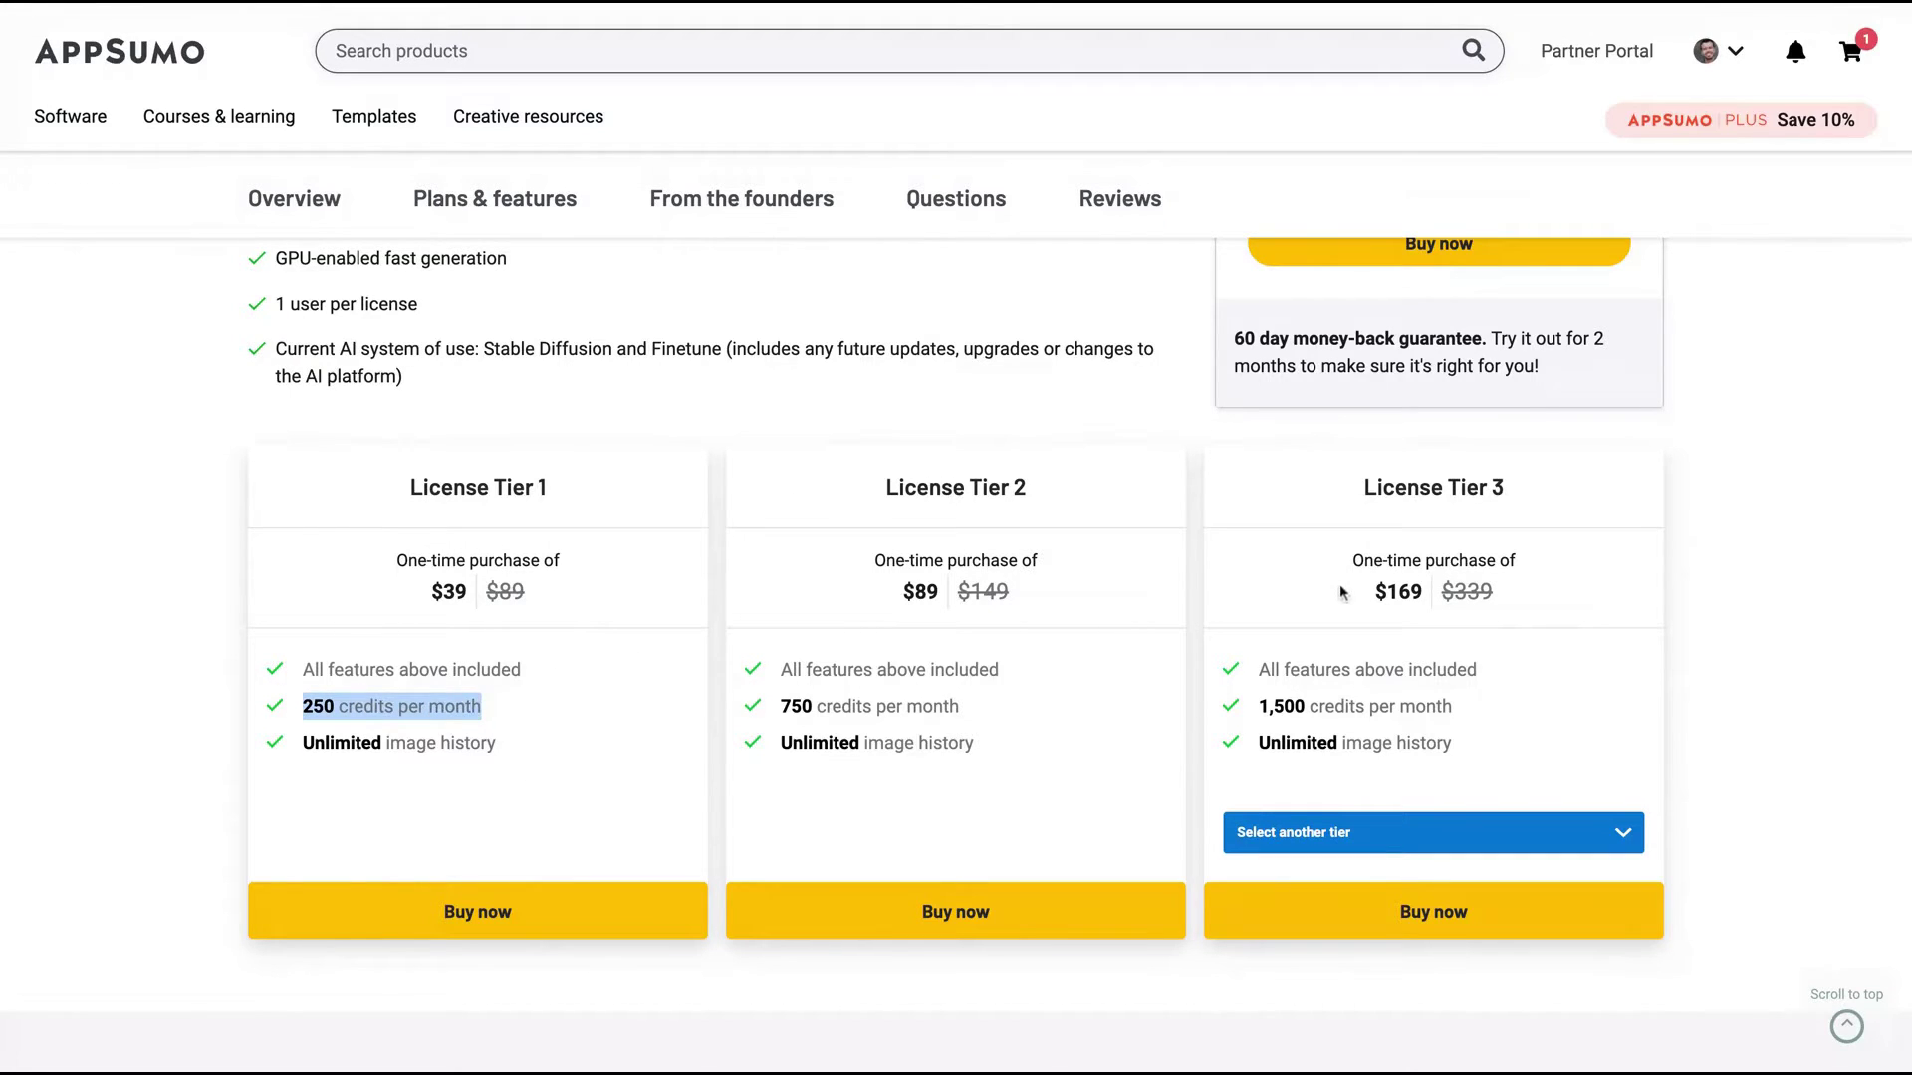
pyautogui.click(1322, 831)
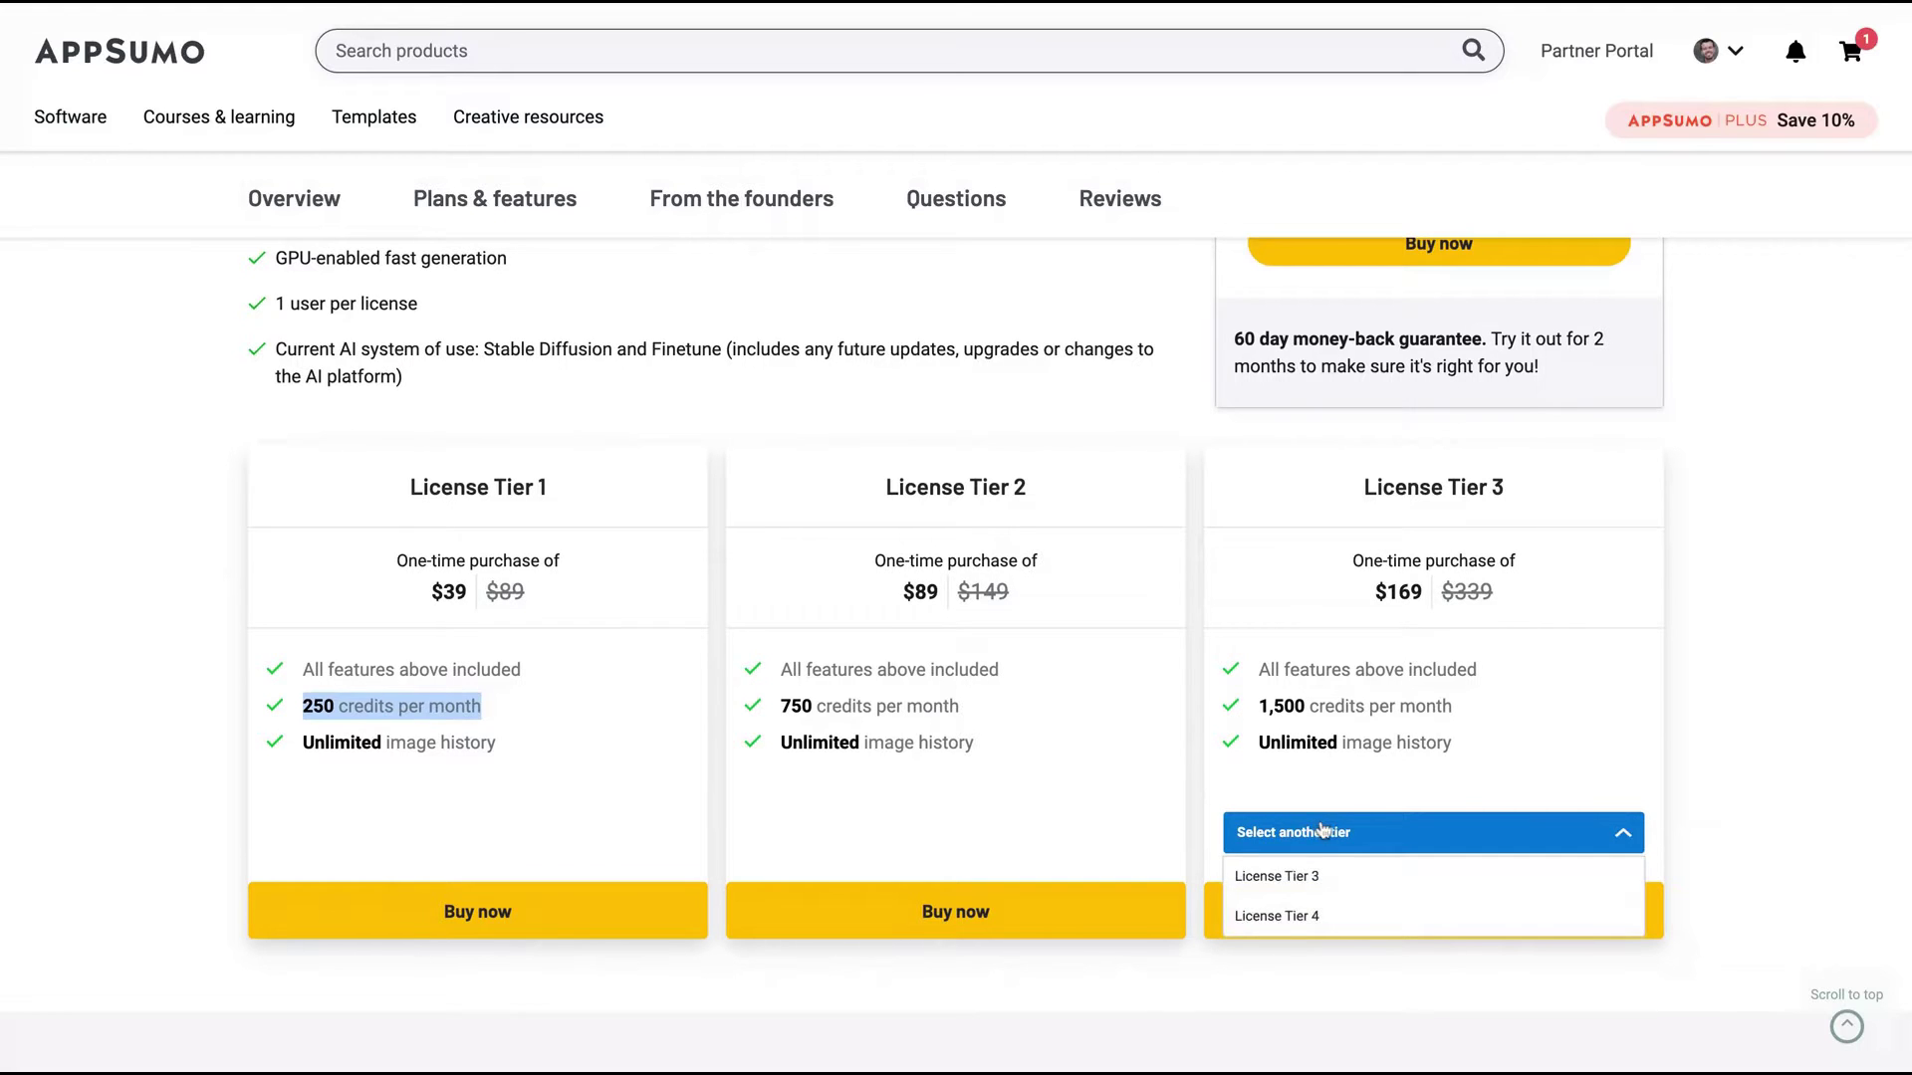
pyautogui.click(1294, 916)
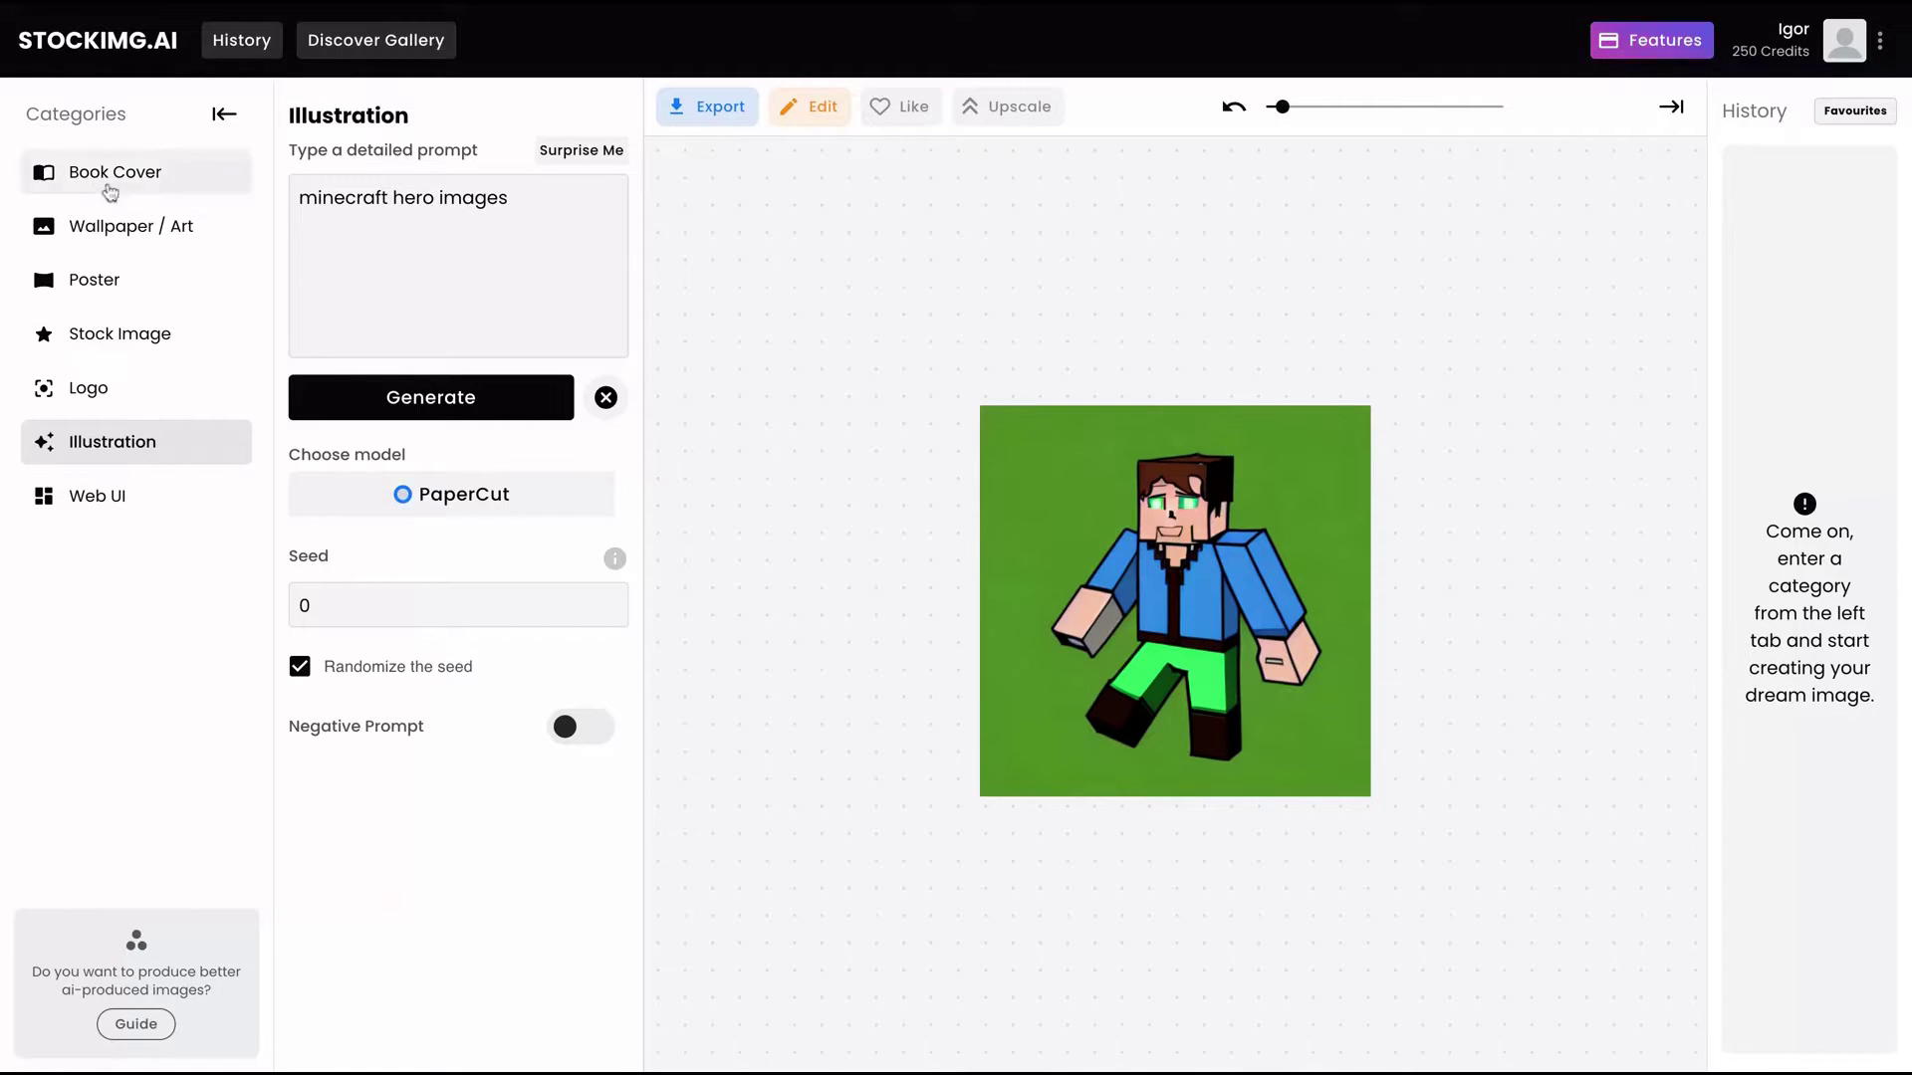
# Step: Switch to the Book Cover category and zoom in on the sample castle cover
pyautogui.click(157, 197)
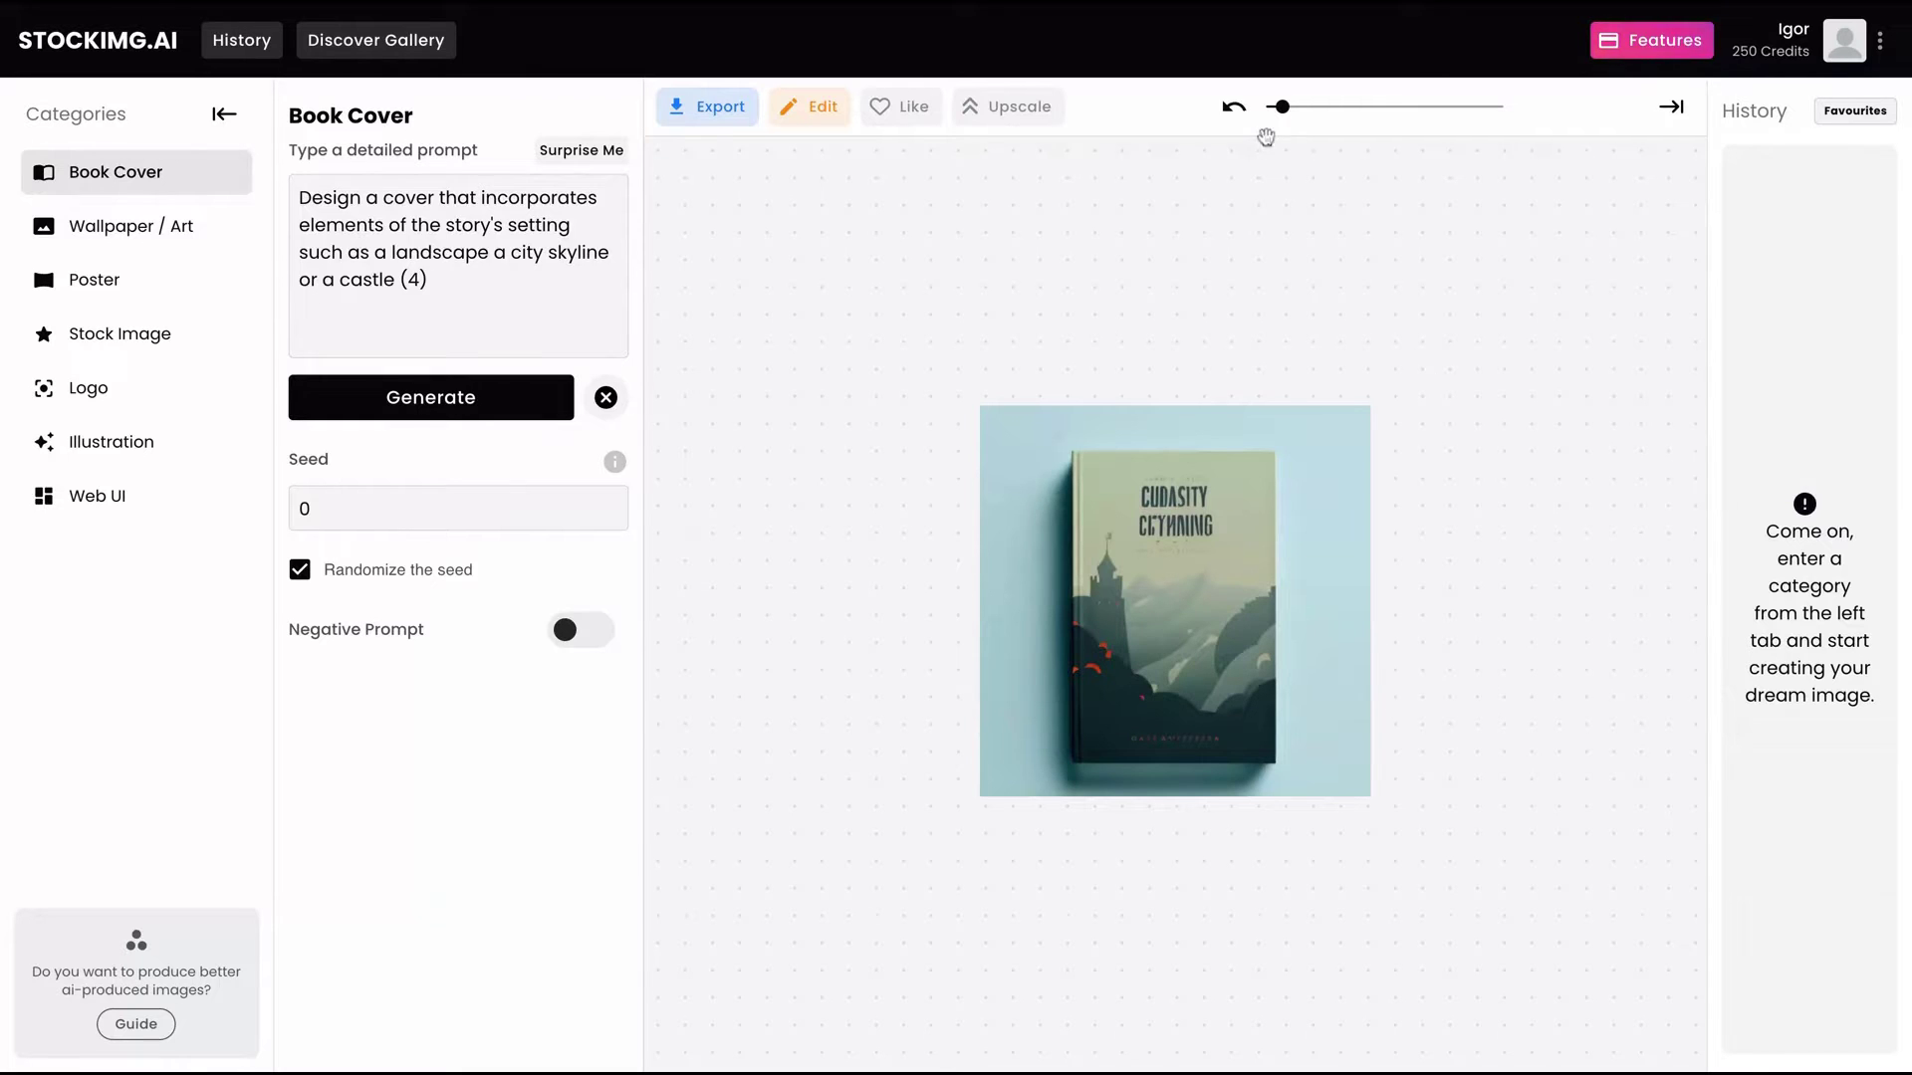
pyautogui.moveTo(1287, 115); pyautogui.dragTo(1312, 107)
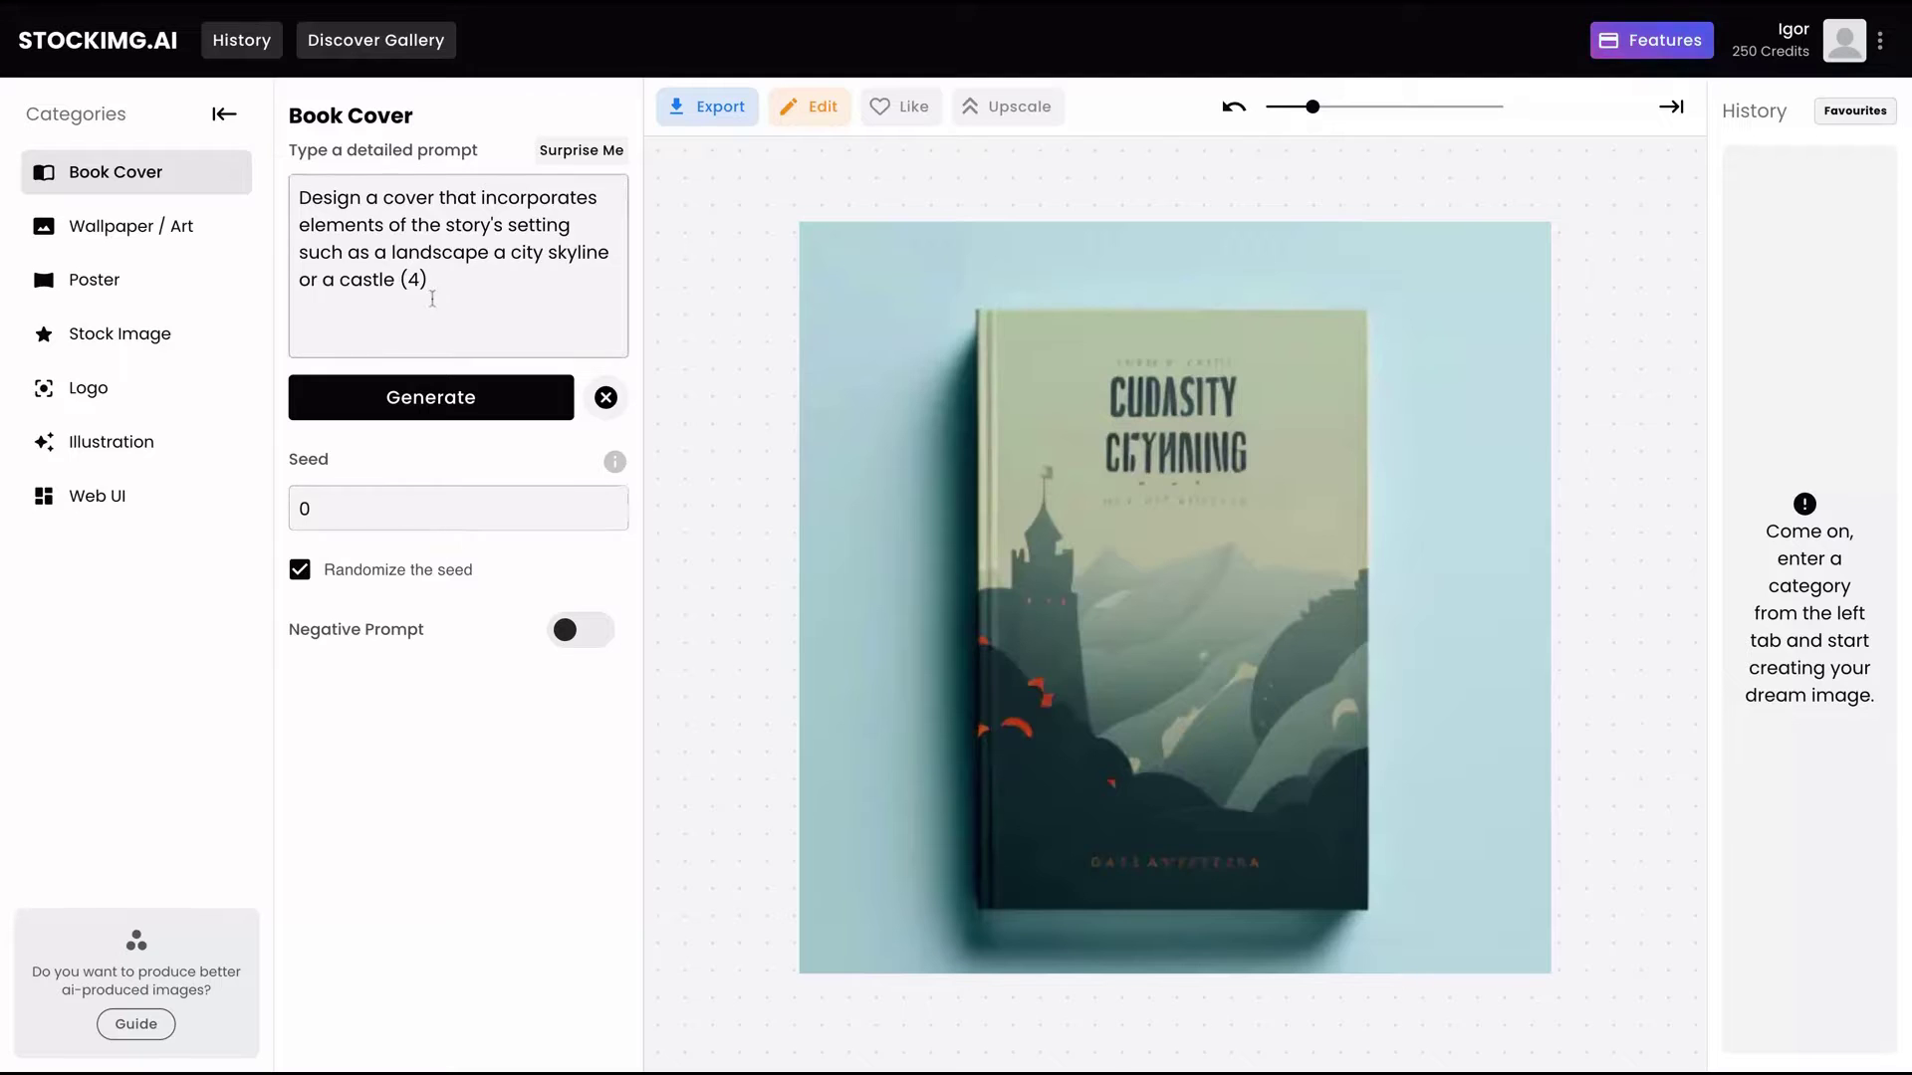
# Step: Generate a cover 'about a constitutional law book for begginers' with purple as the primary color
pyautogui.moveTo(441, 283); pyautogui.dragTo(481, 197)
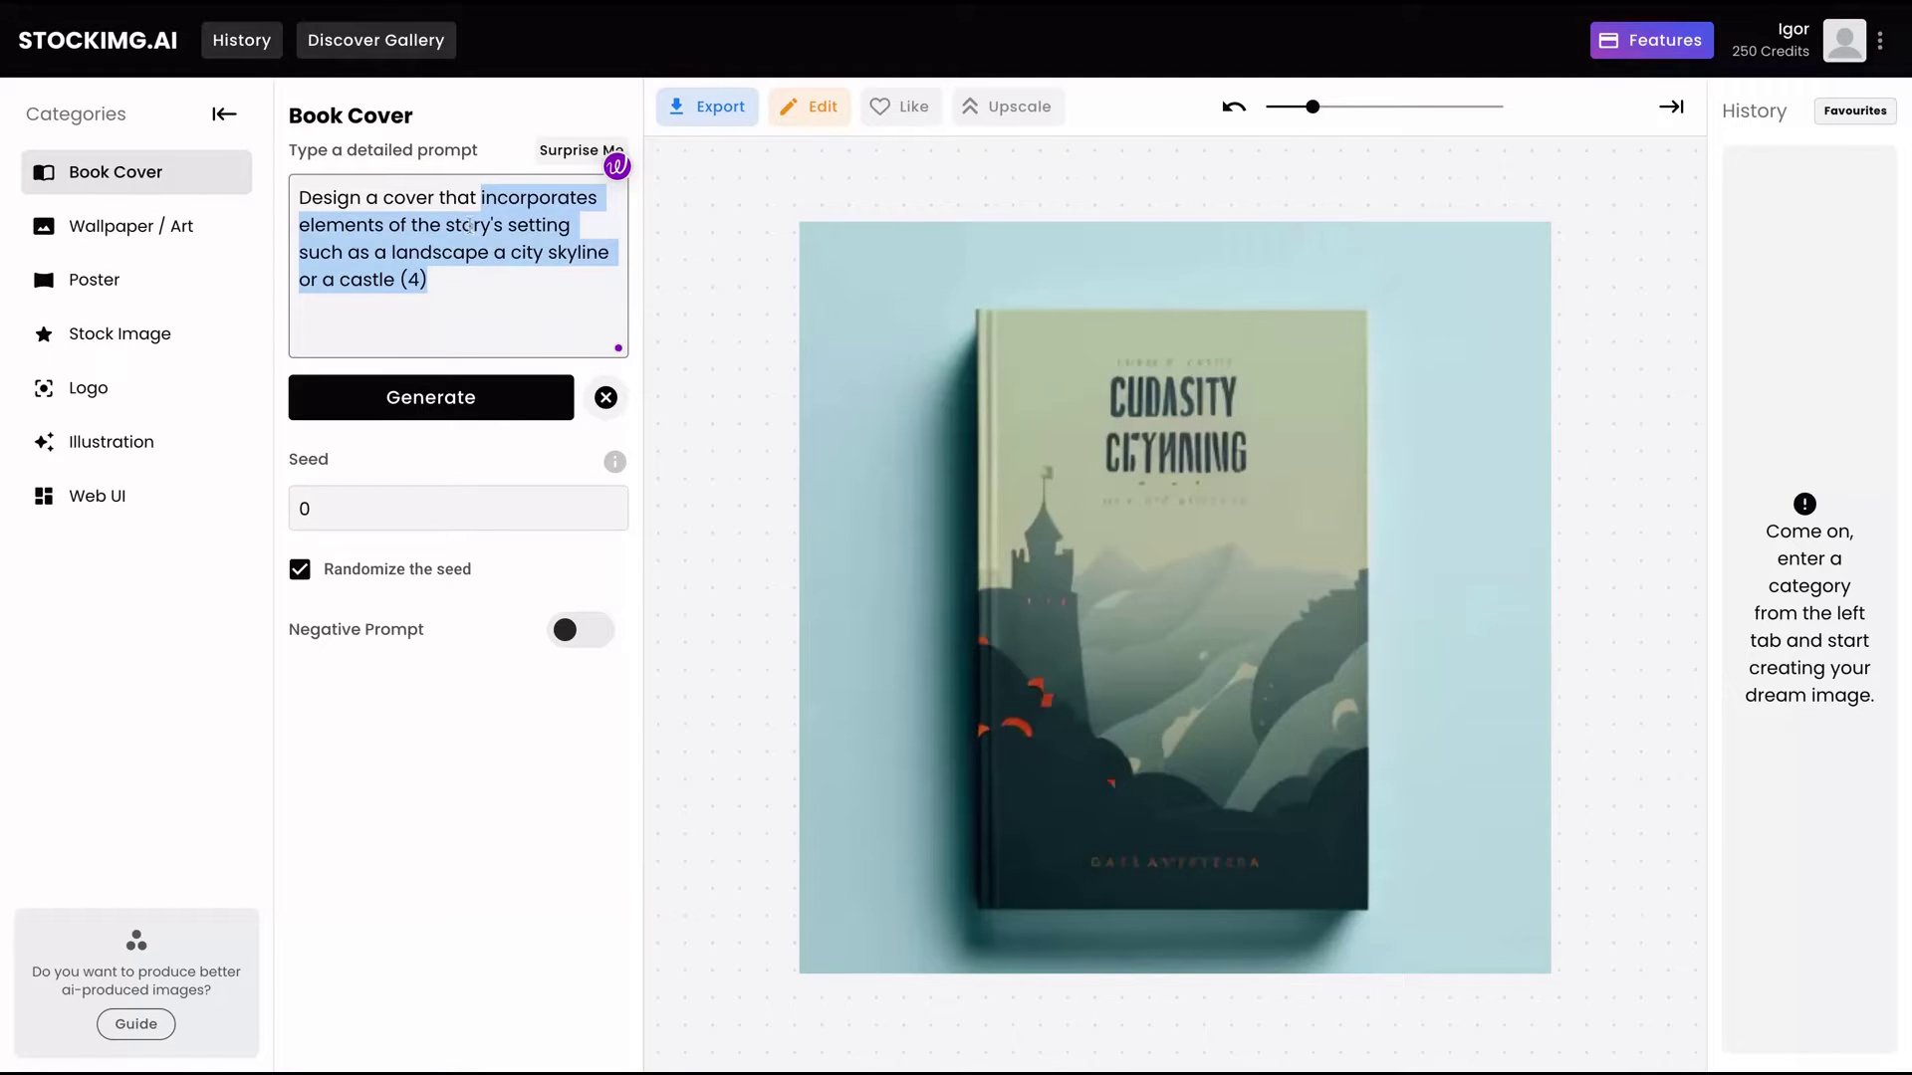
pyautogui.click(465, 270)
pyautogui.moveTo(465, 270); pyautogui.dragTo(441, 197)
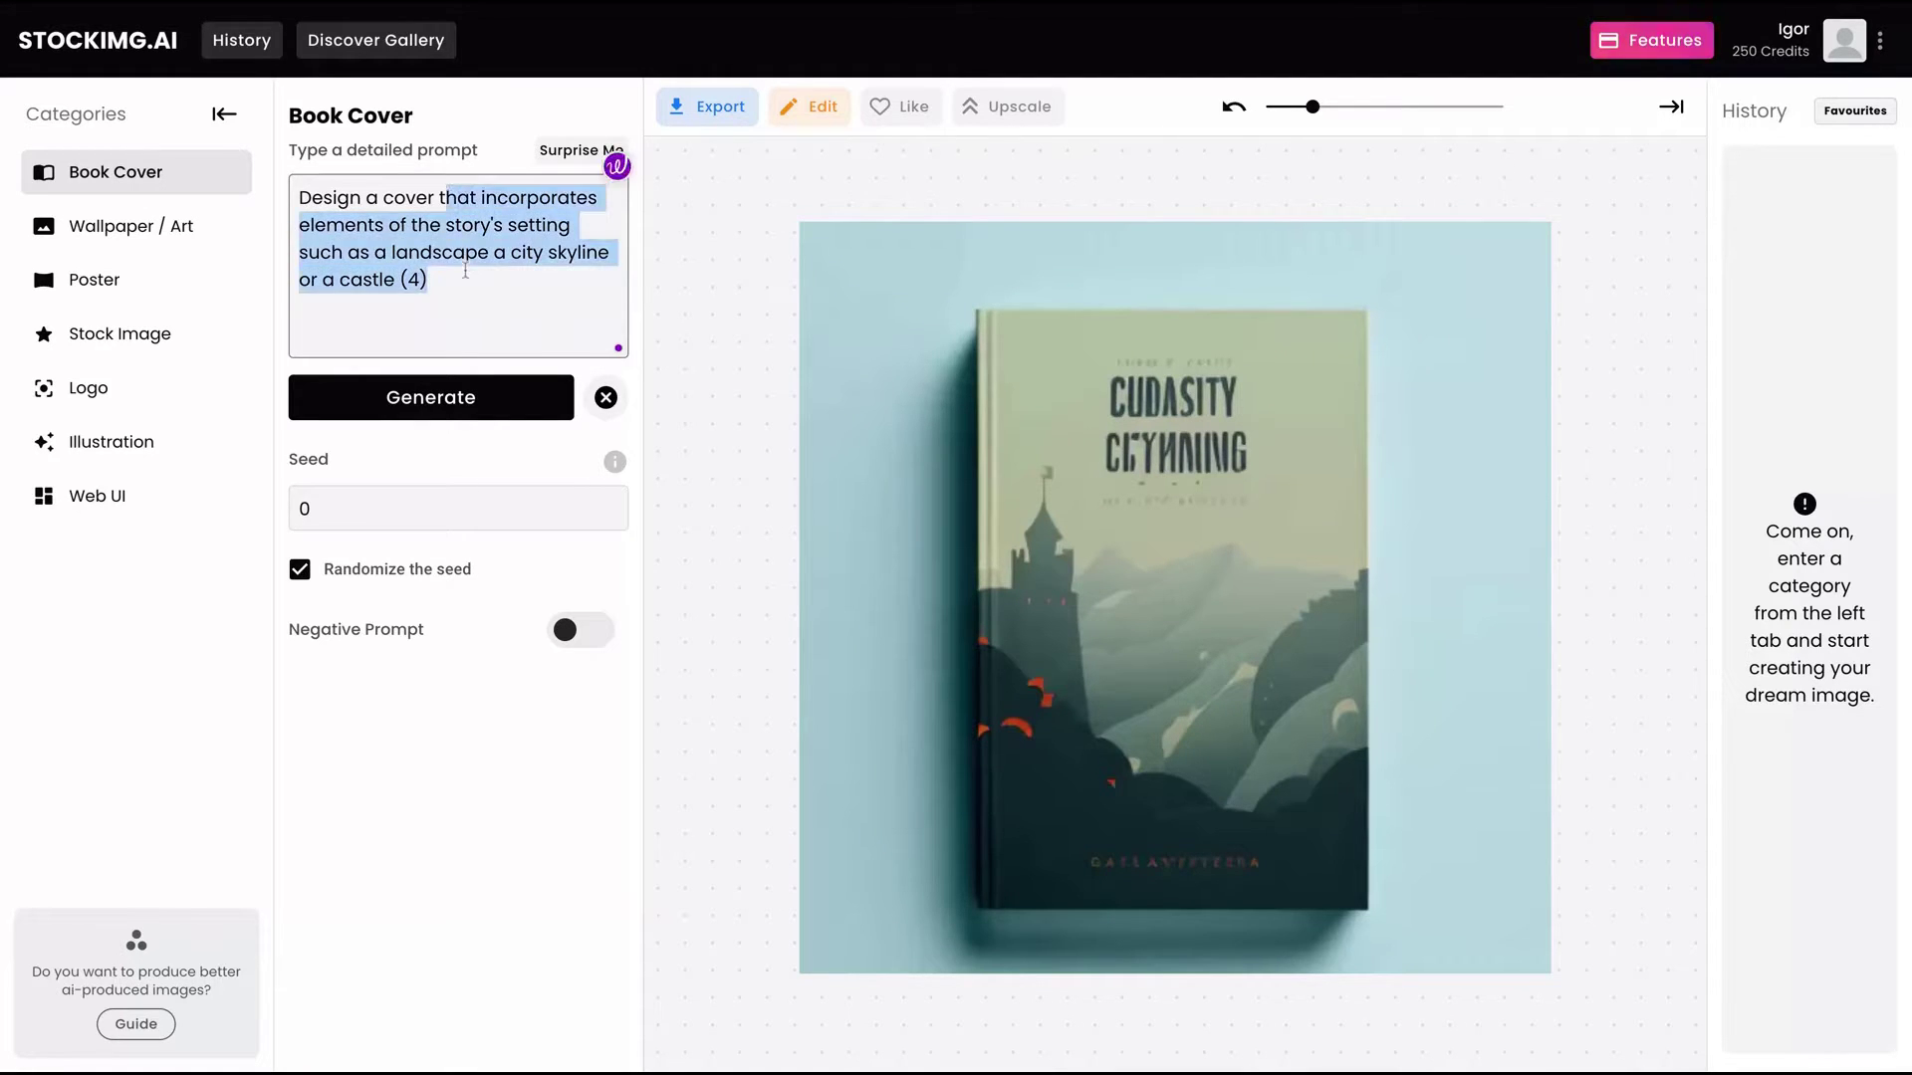
pyautogui.write('about a constitutional law bo')
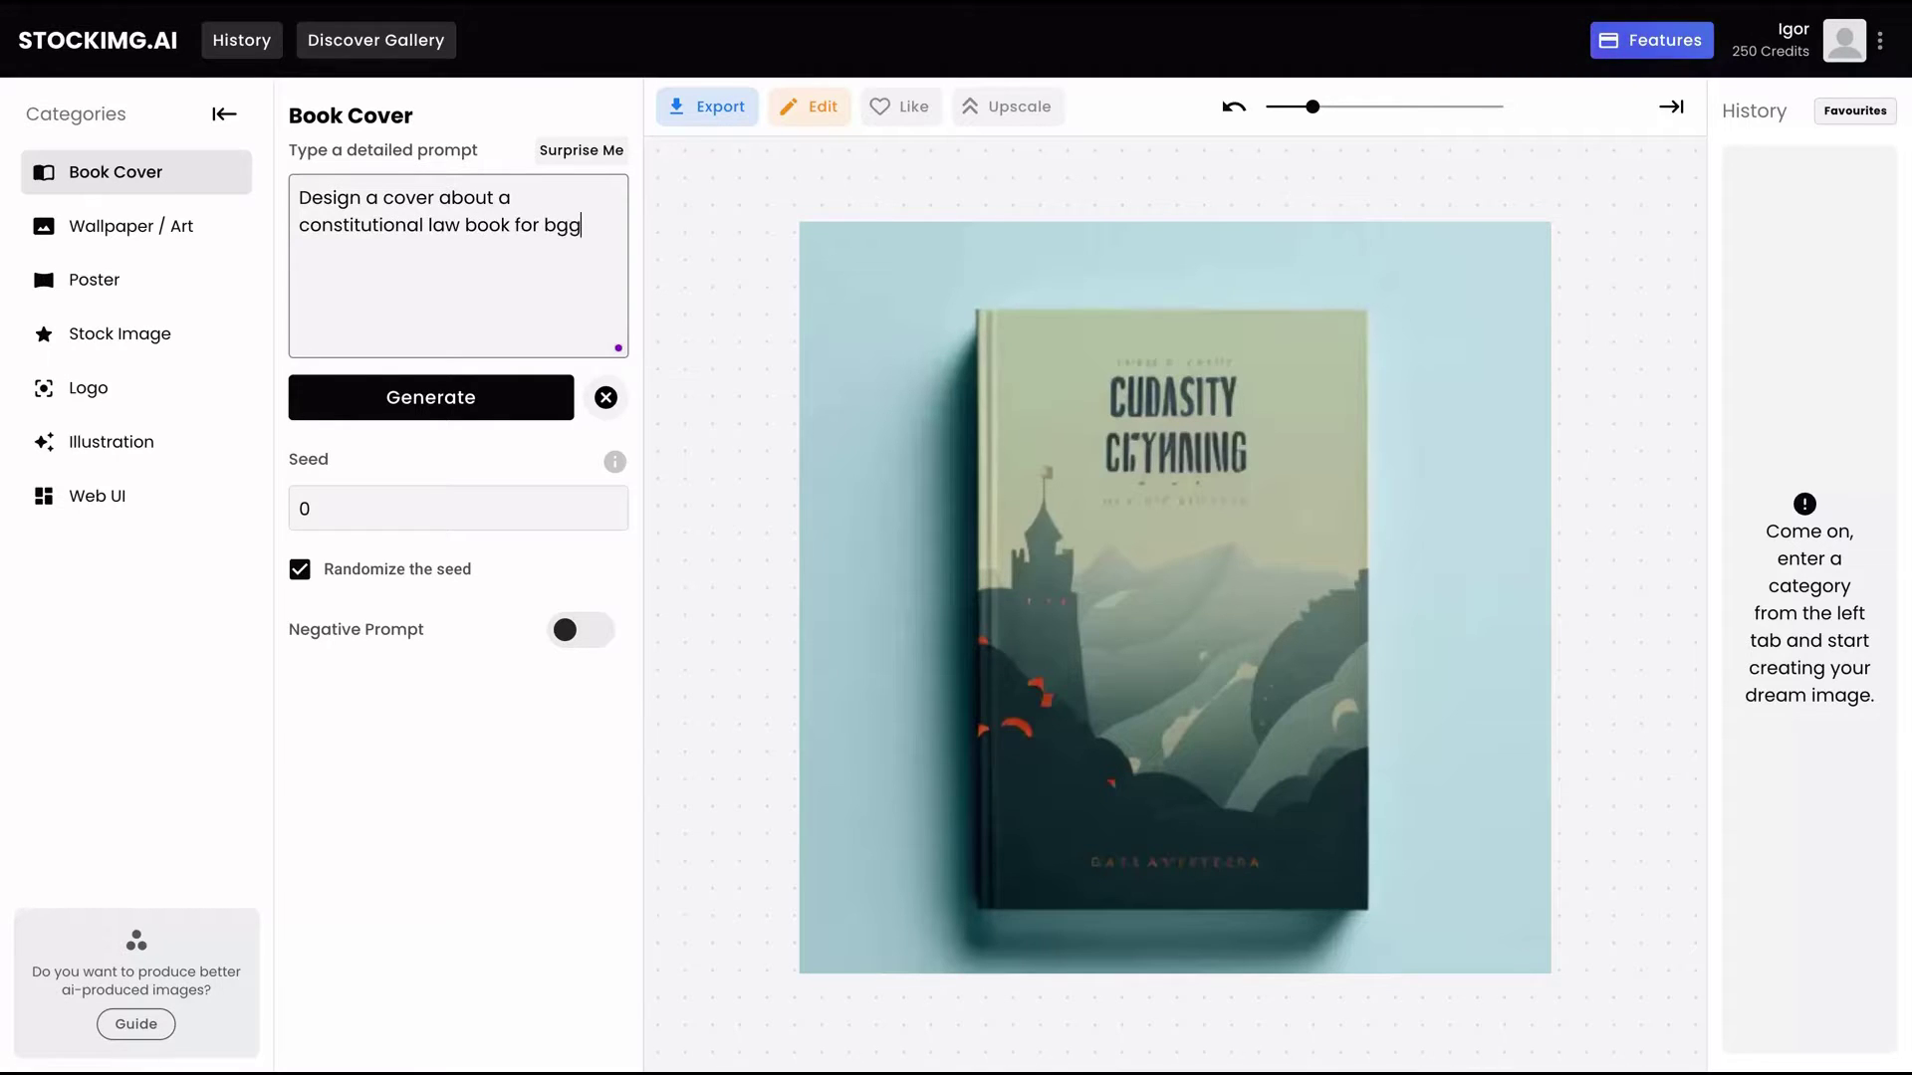
pyautogui.write('ok for begginers. Use pur')
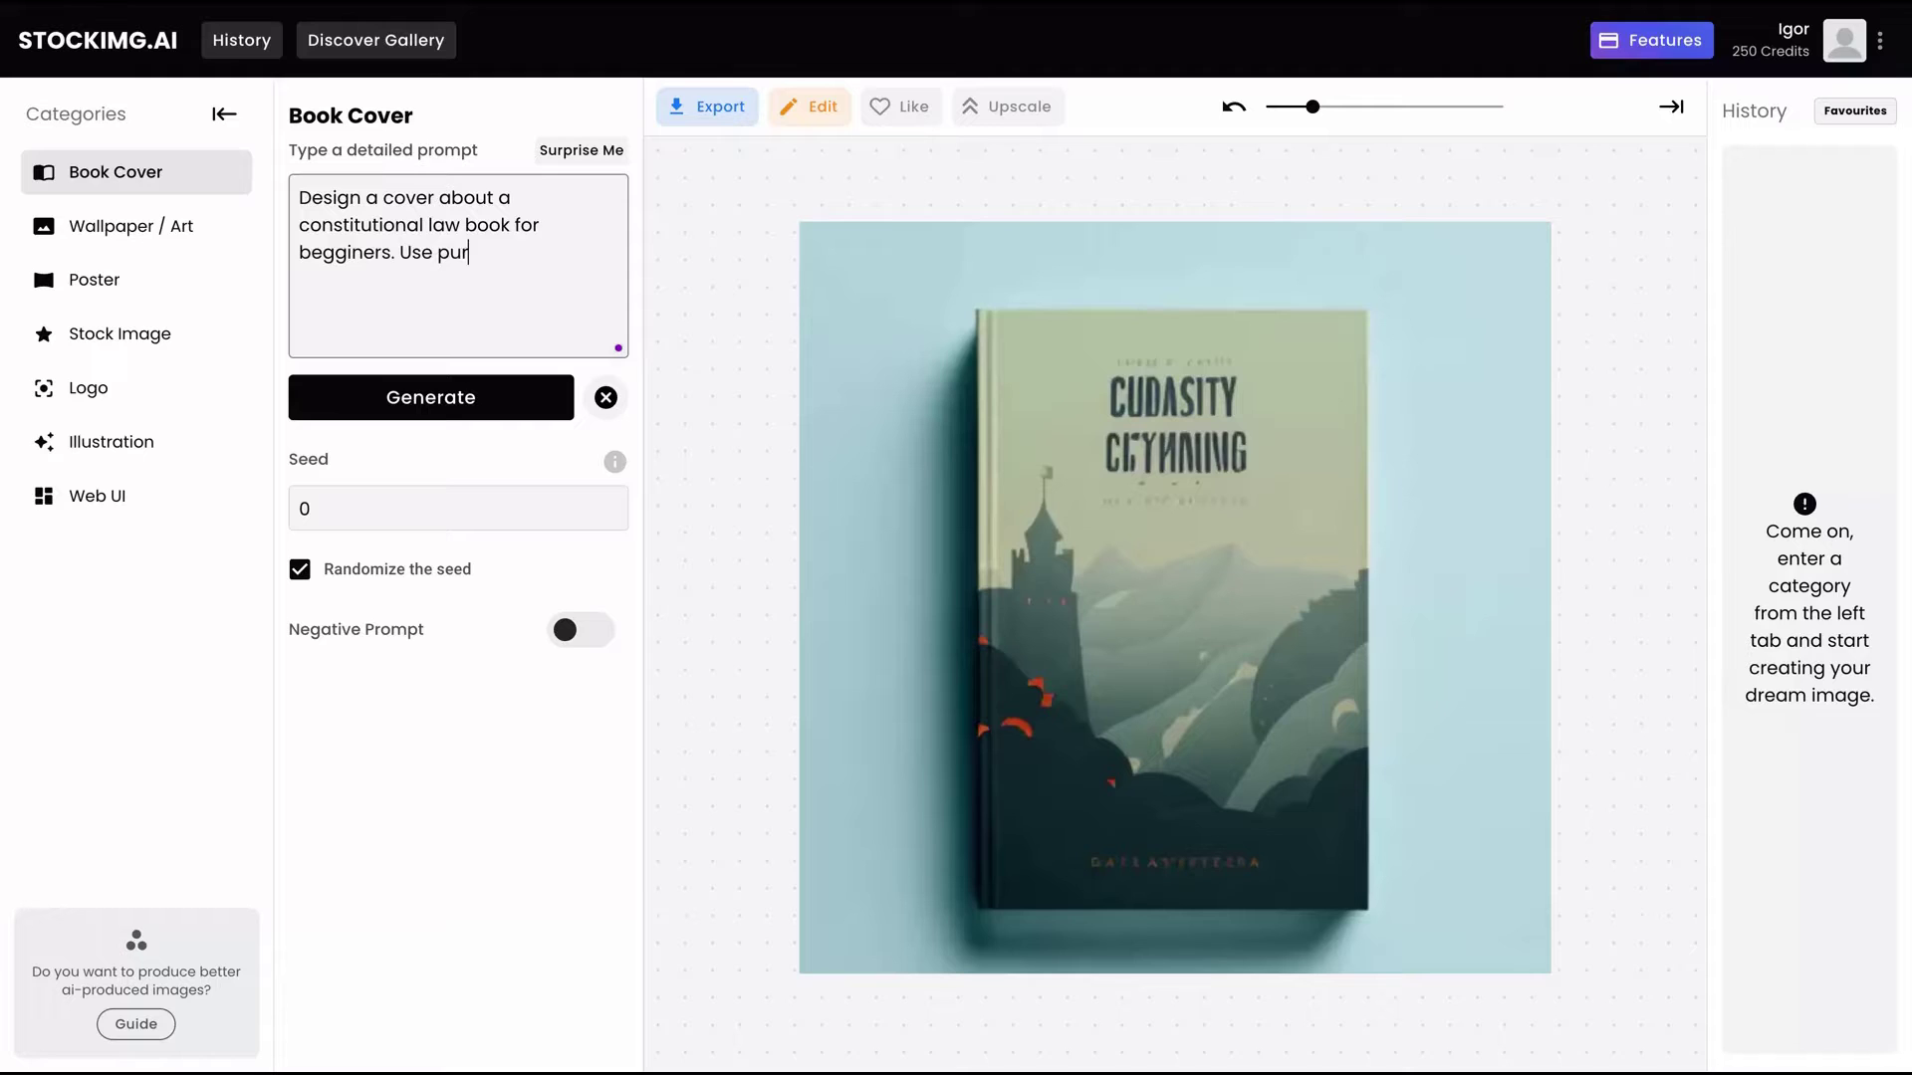
pyautogui.write('ple as the primar')
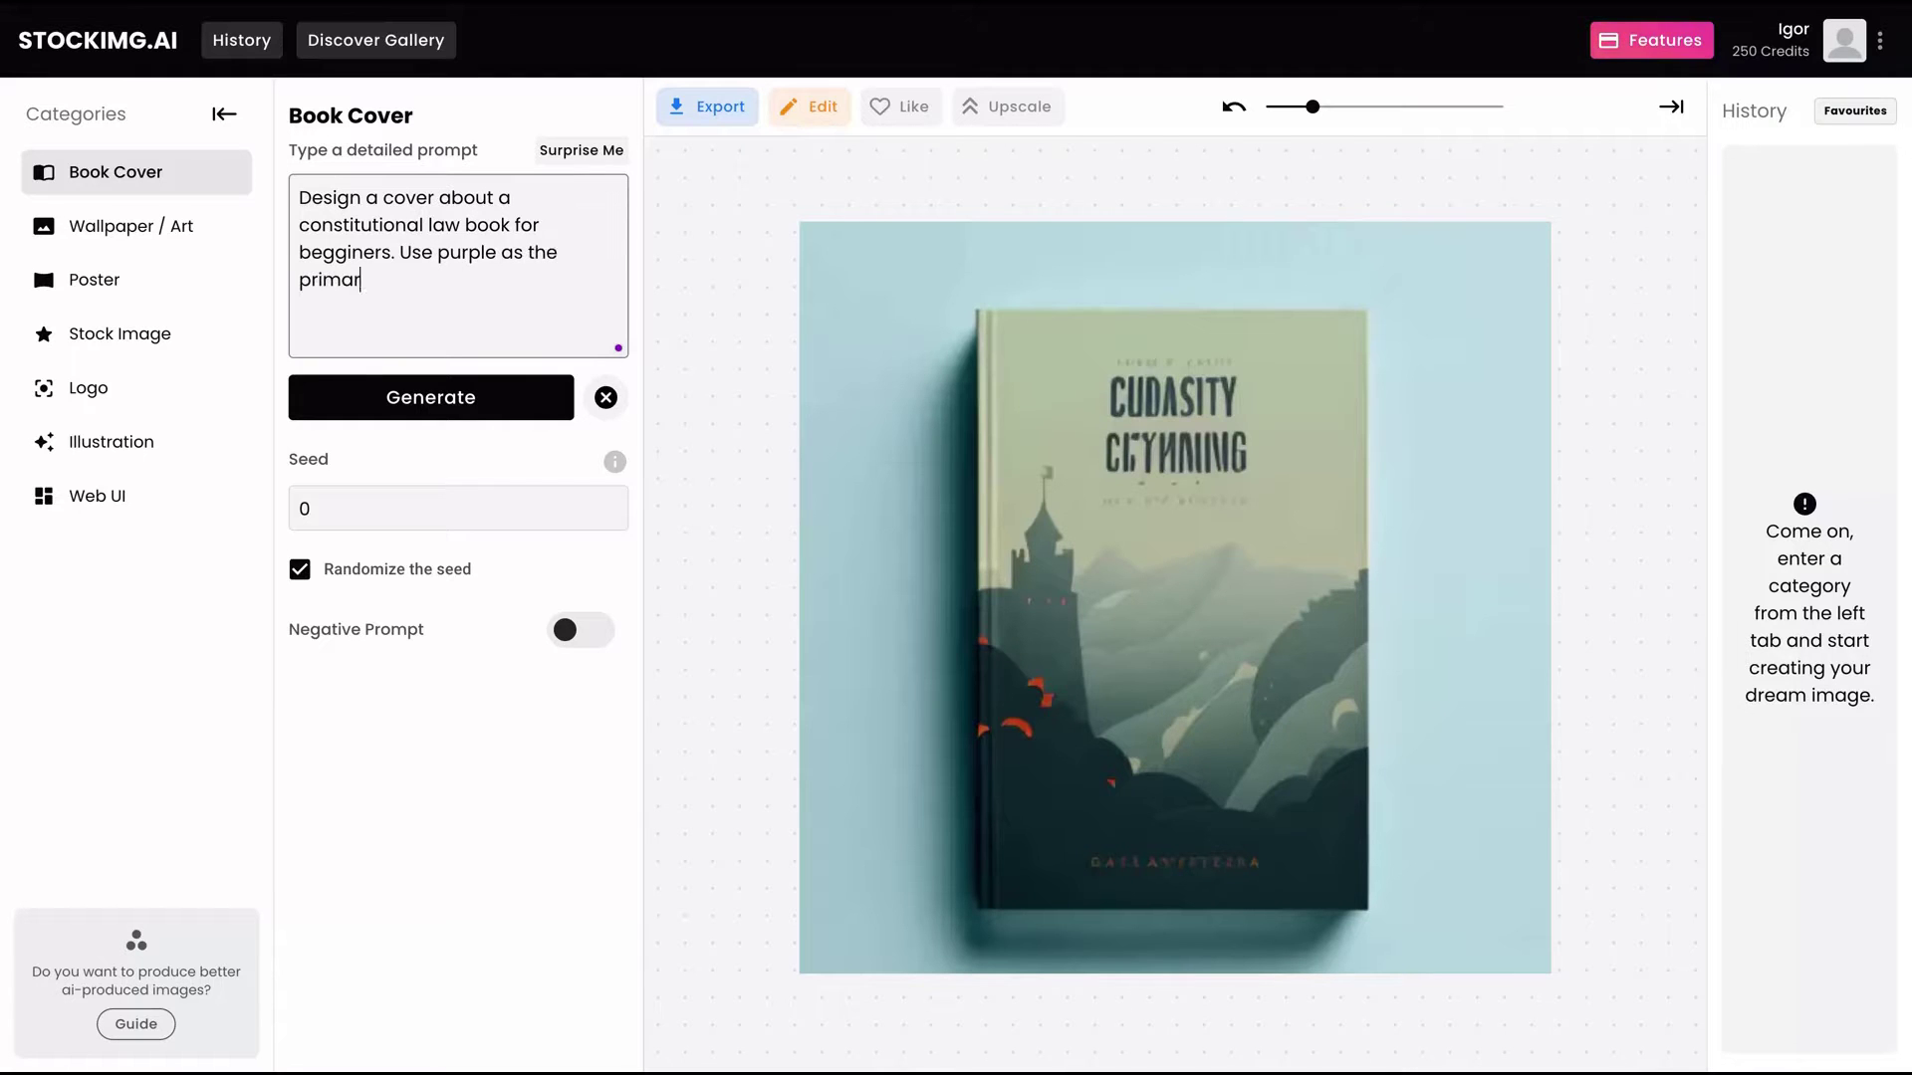
pyautogui.write('y color.')
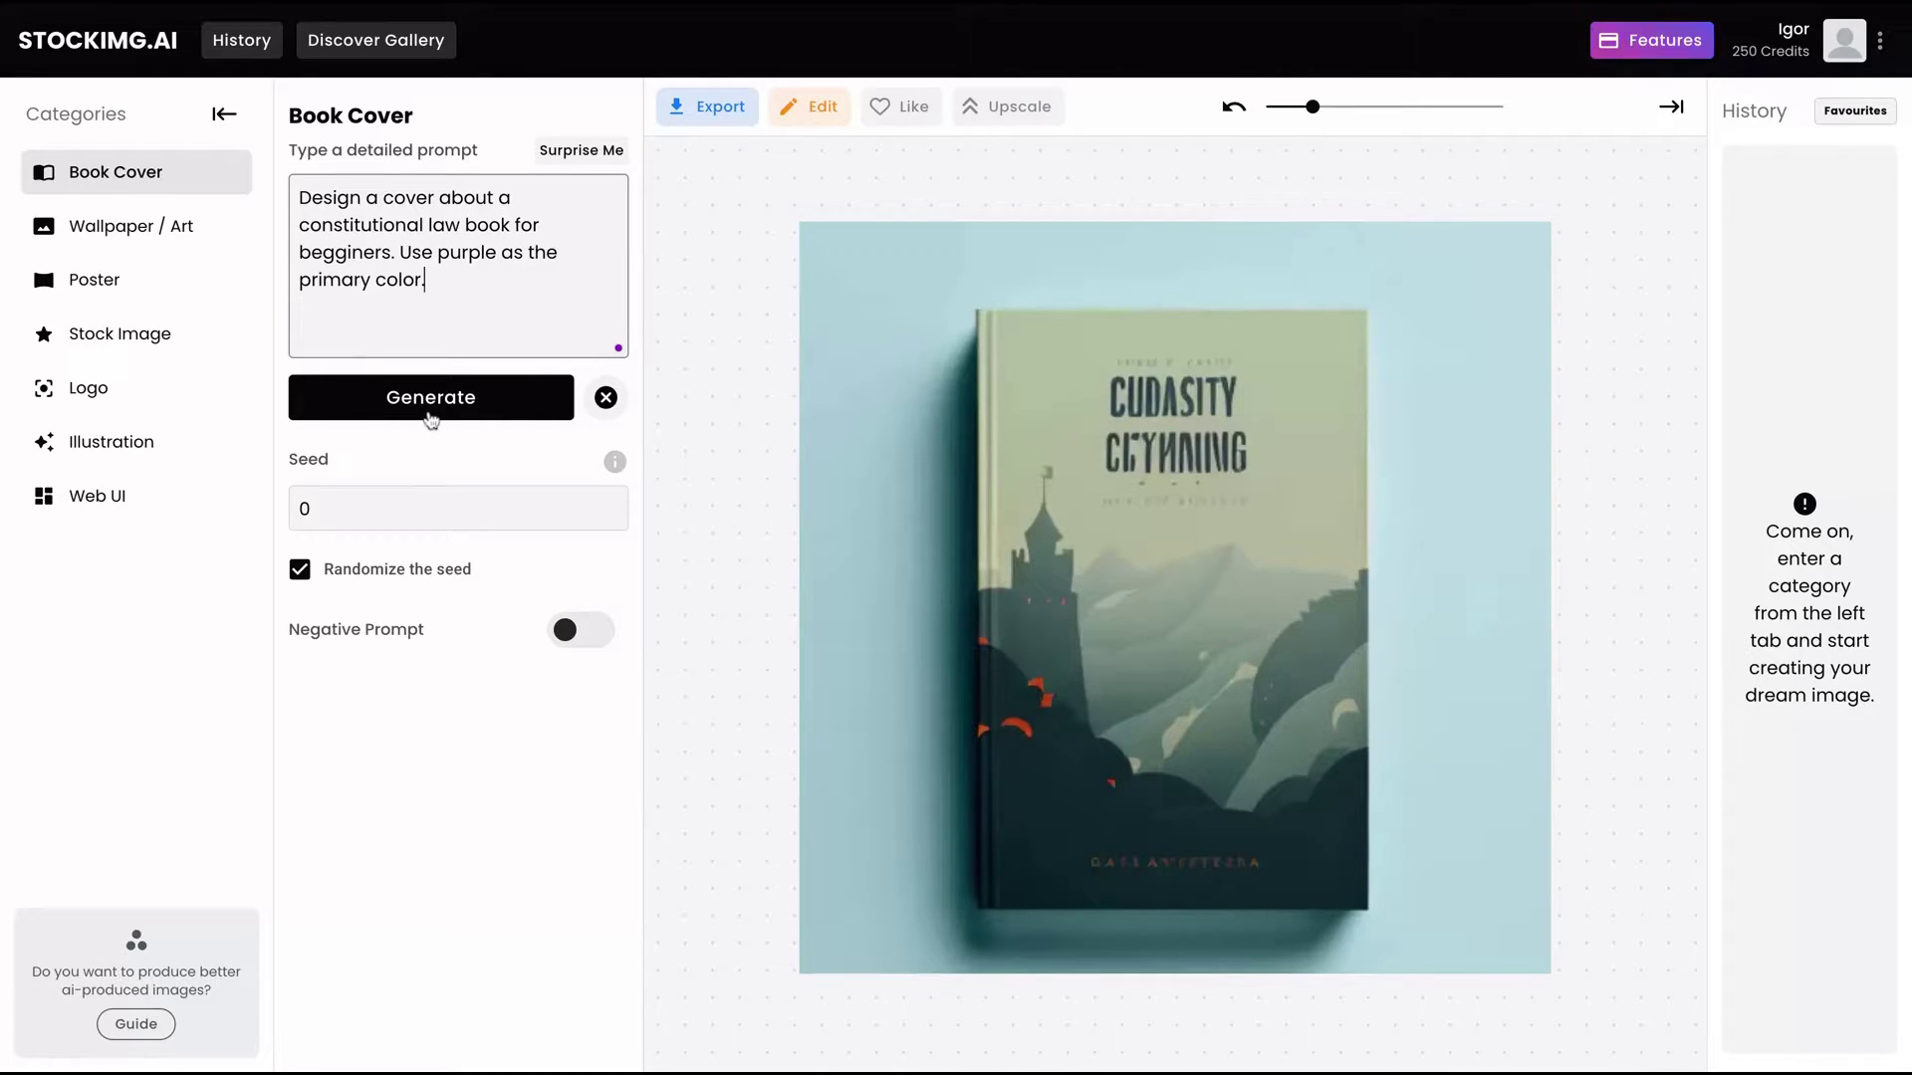
pyautogui.click(431, 417)
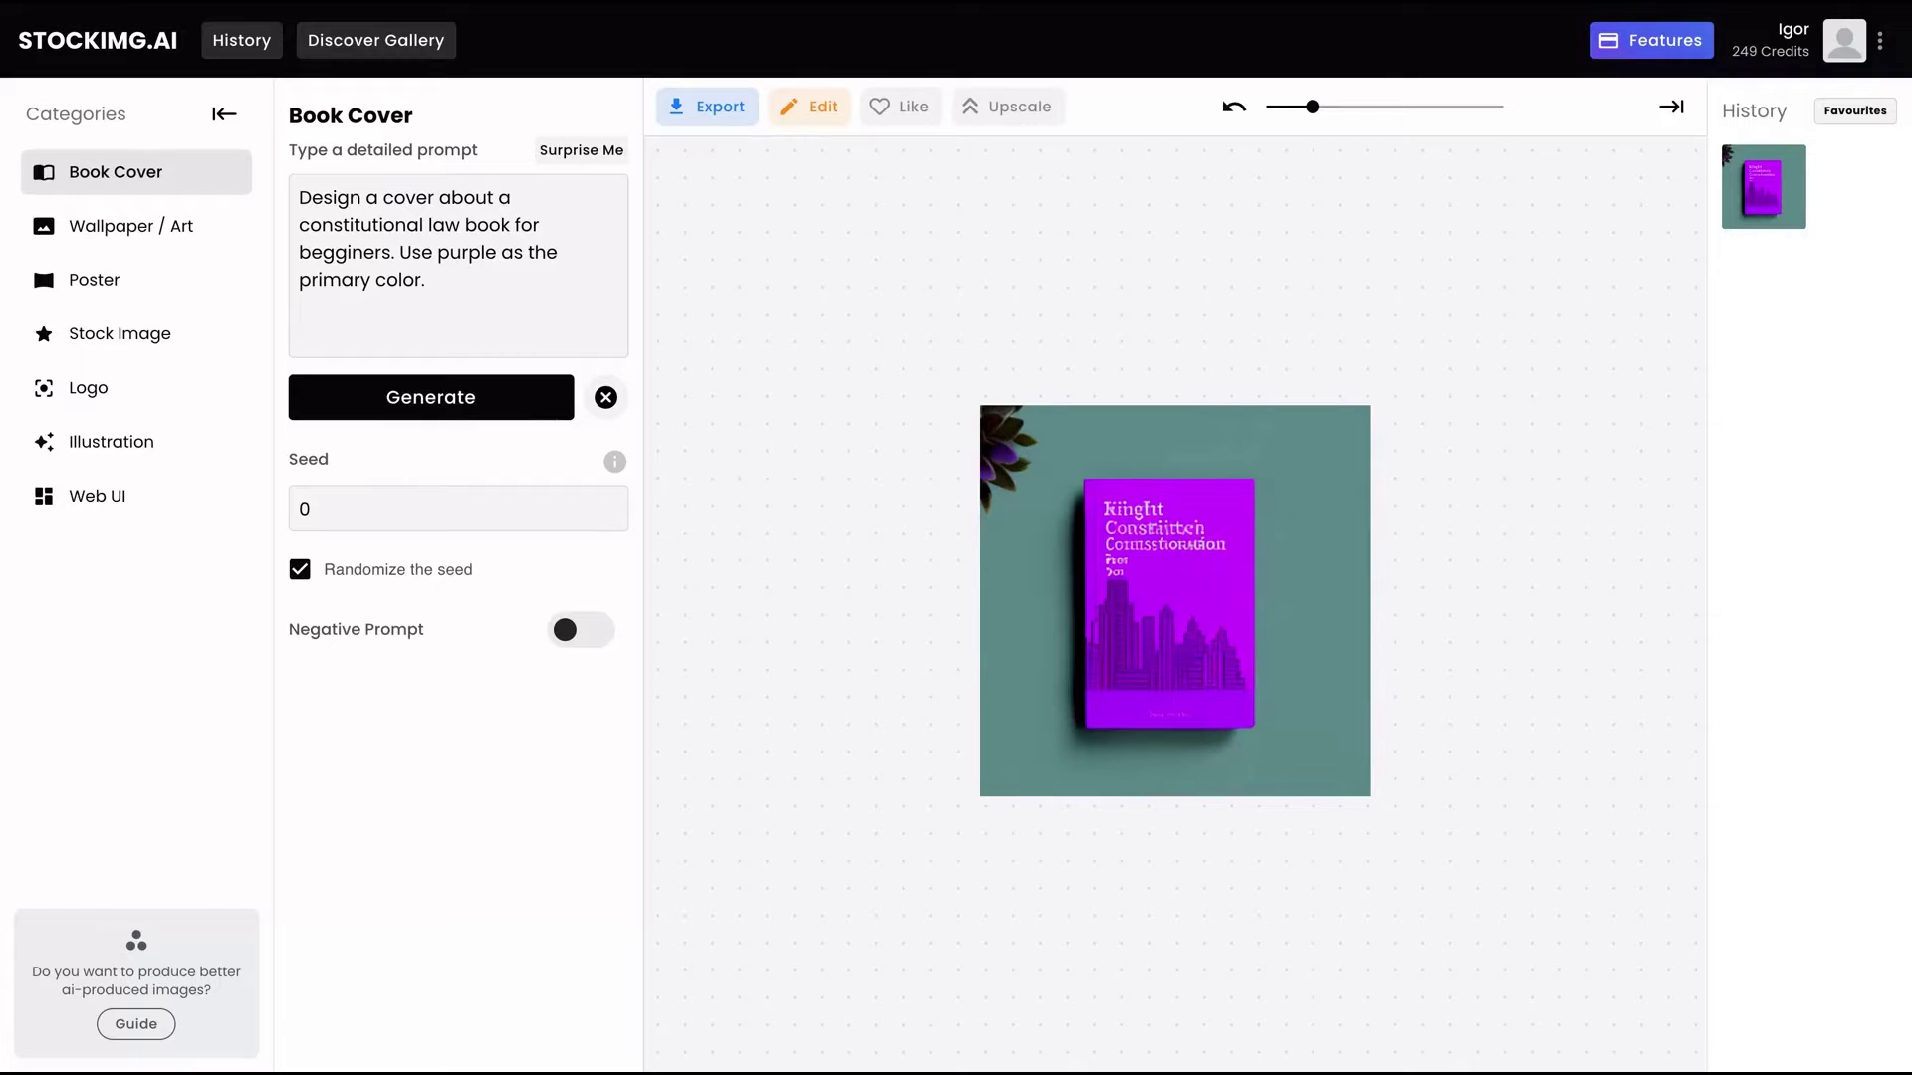
# Step: Zoom and pan to inspect the new purple cover, then switch to the Wallpaper / Art category
pyautogui.click(1313, 110)
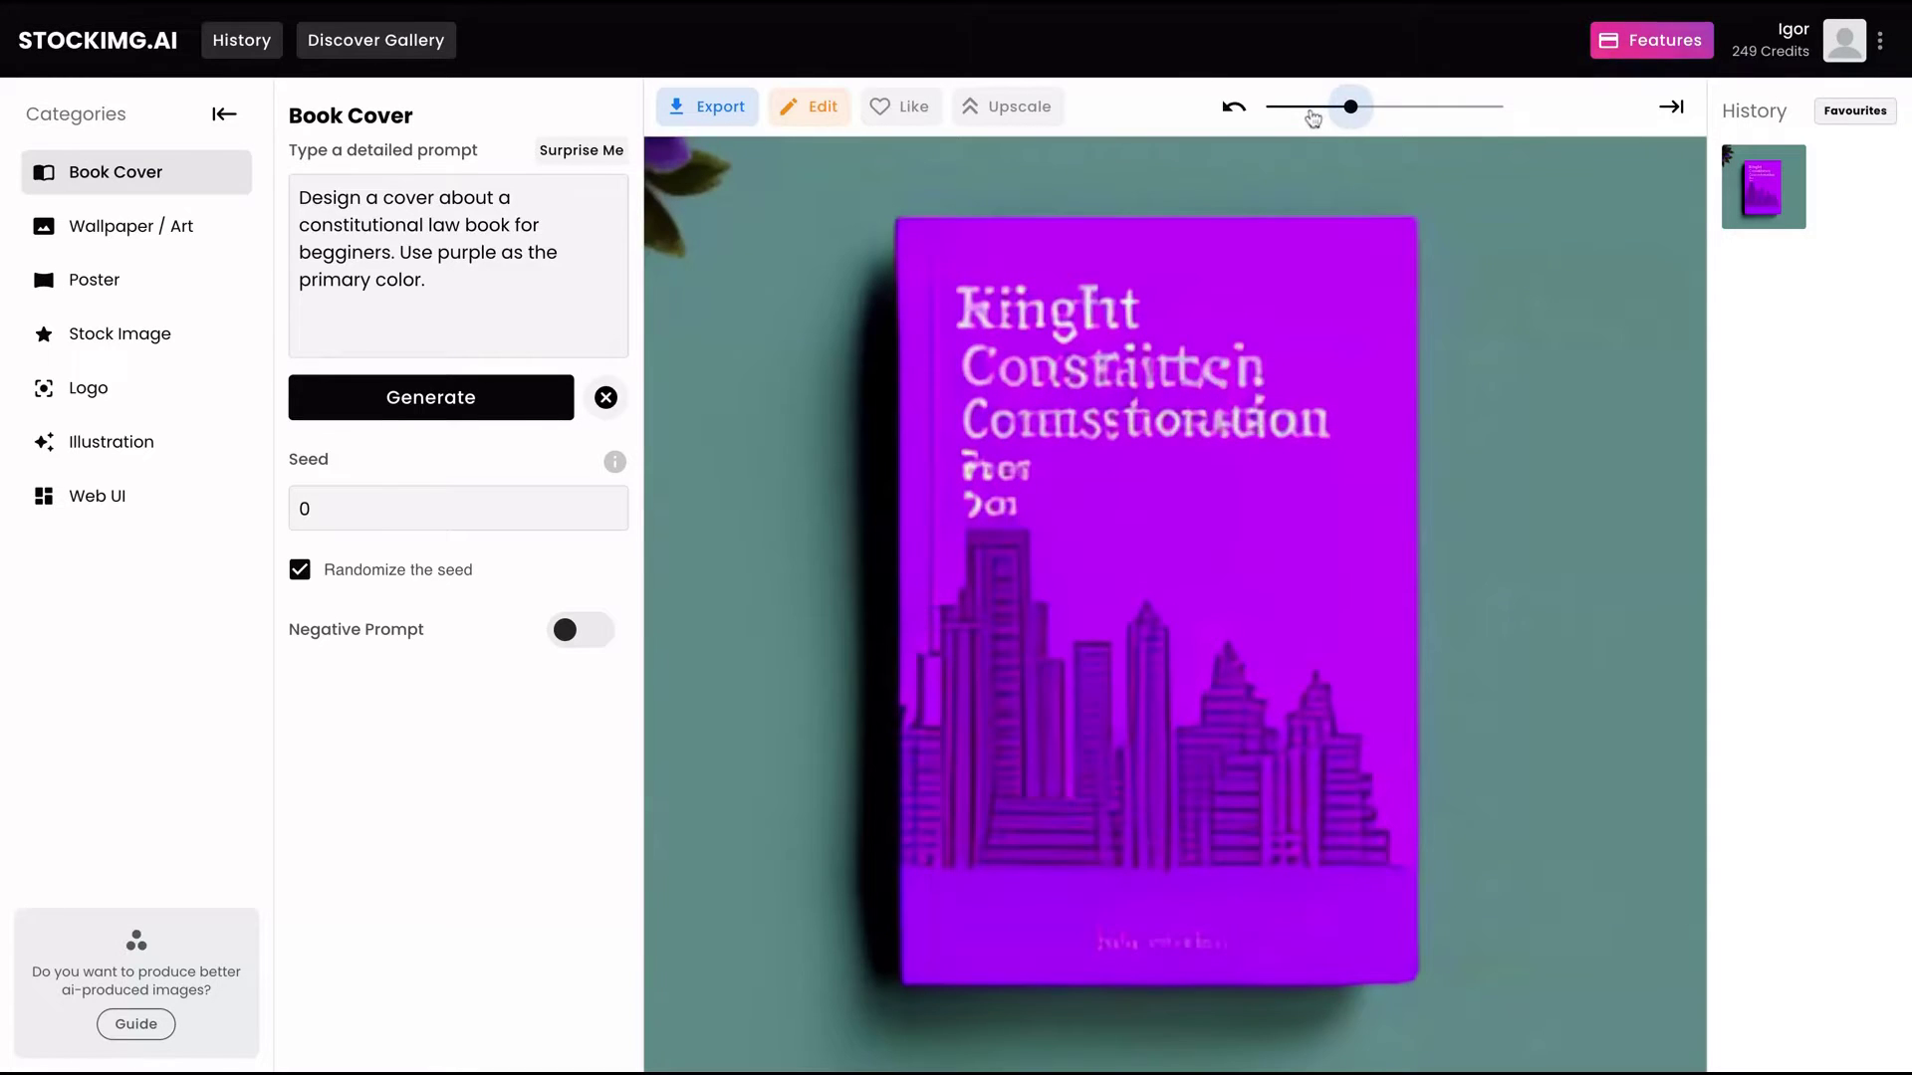
pyautogui.click(1312, 107)
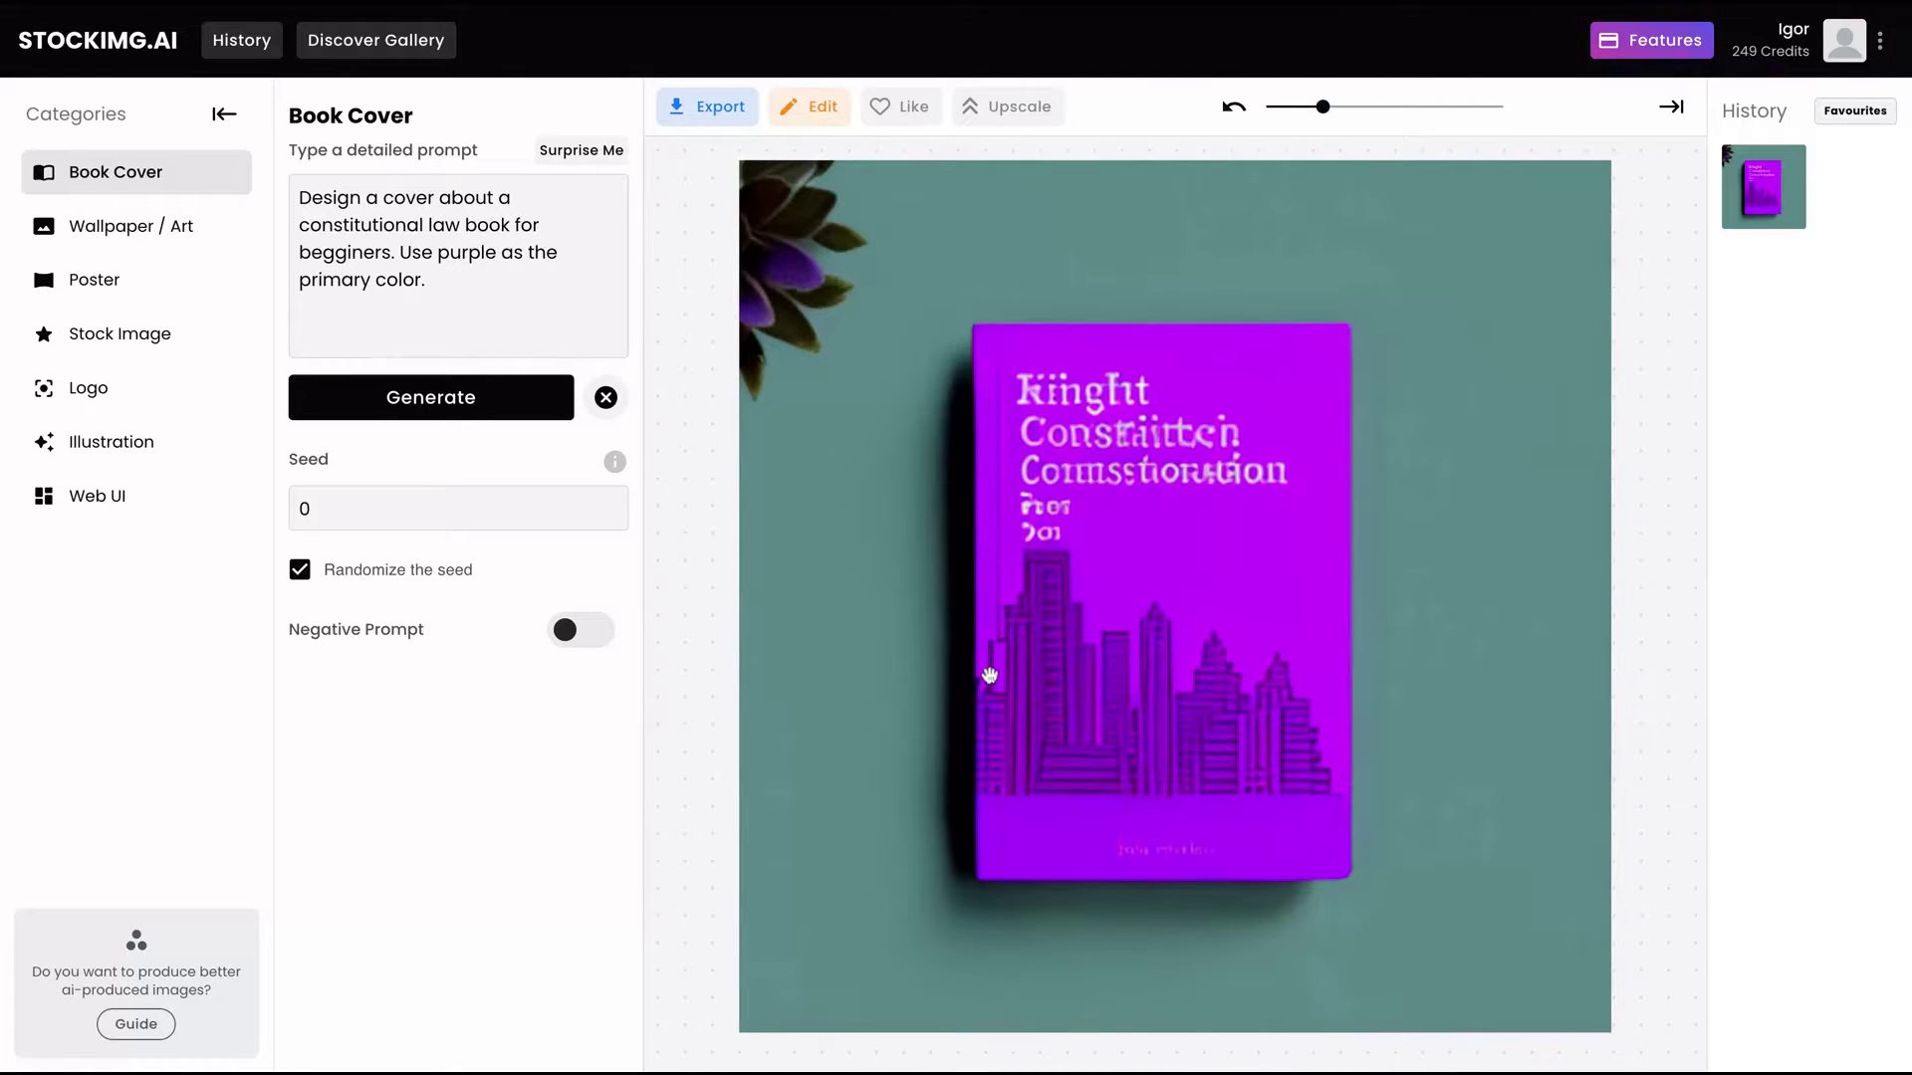
pyautogui.moveTo(989, 686); pyautogui.dragTo(1264, 183)
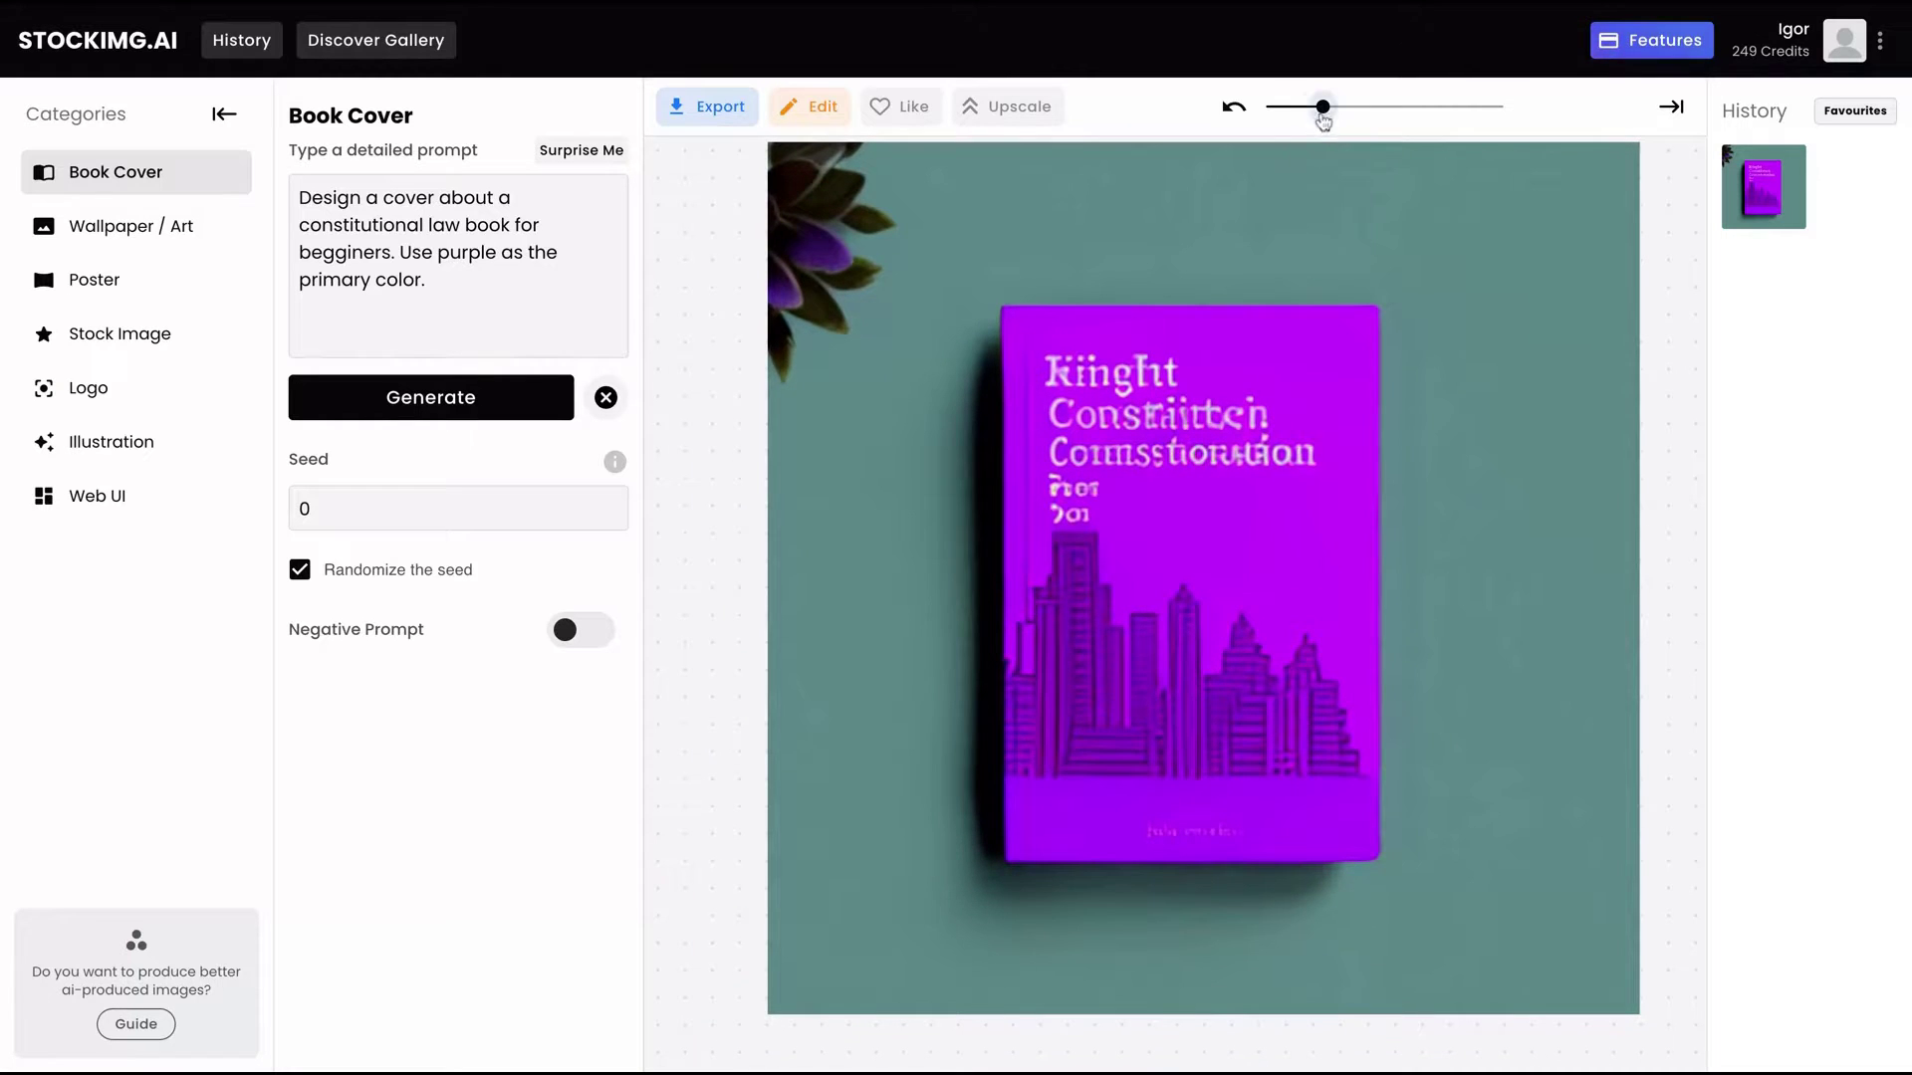
pyautogui.moveTo(1322, 108)
pyautogui.mouseDown()
pyautogui.moveTo(1300, 108)
pyautogui.moveTo(1327, 107)
pyautogui.mouseUp()
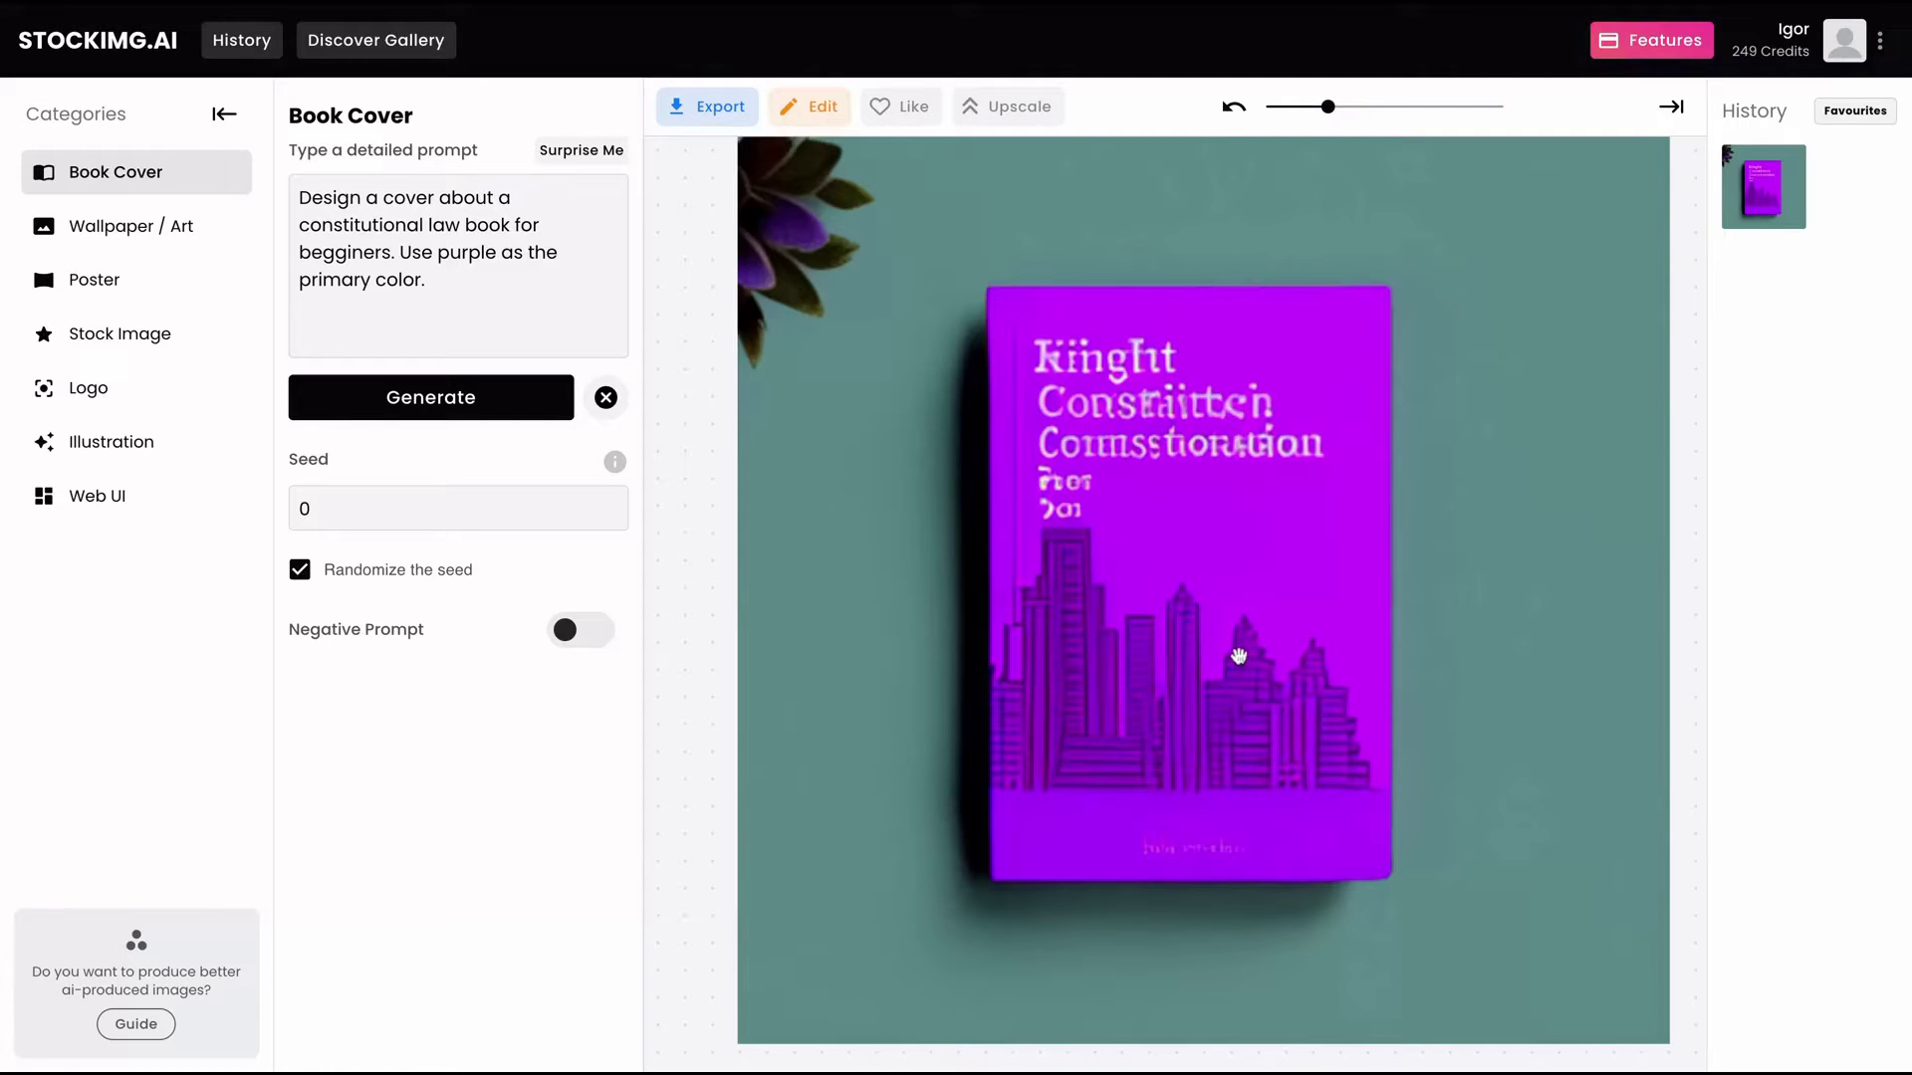
pyautogui.scroll(-1, 1333, 543)
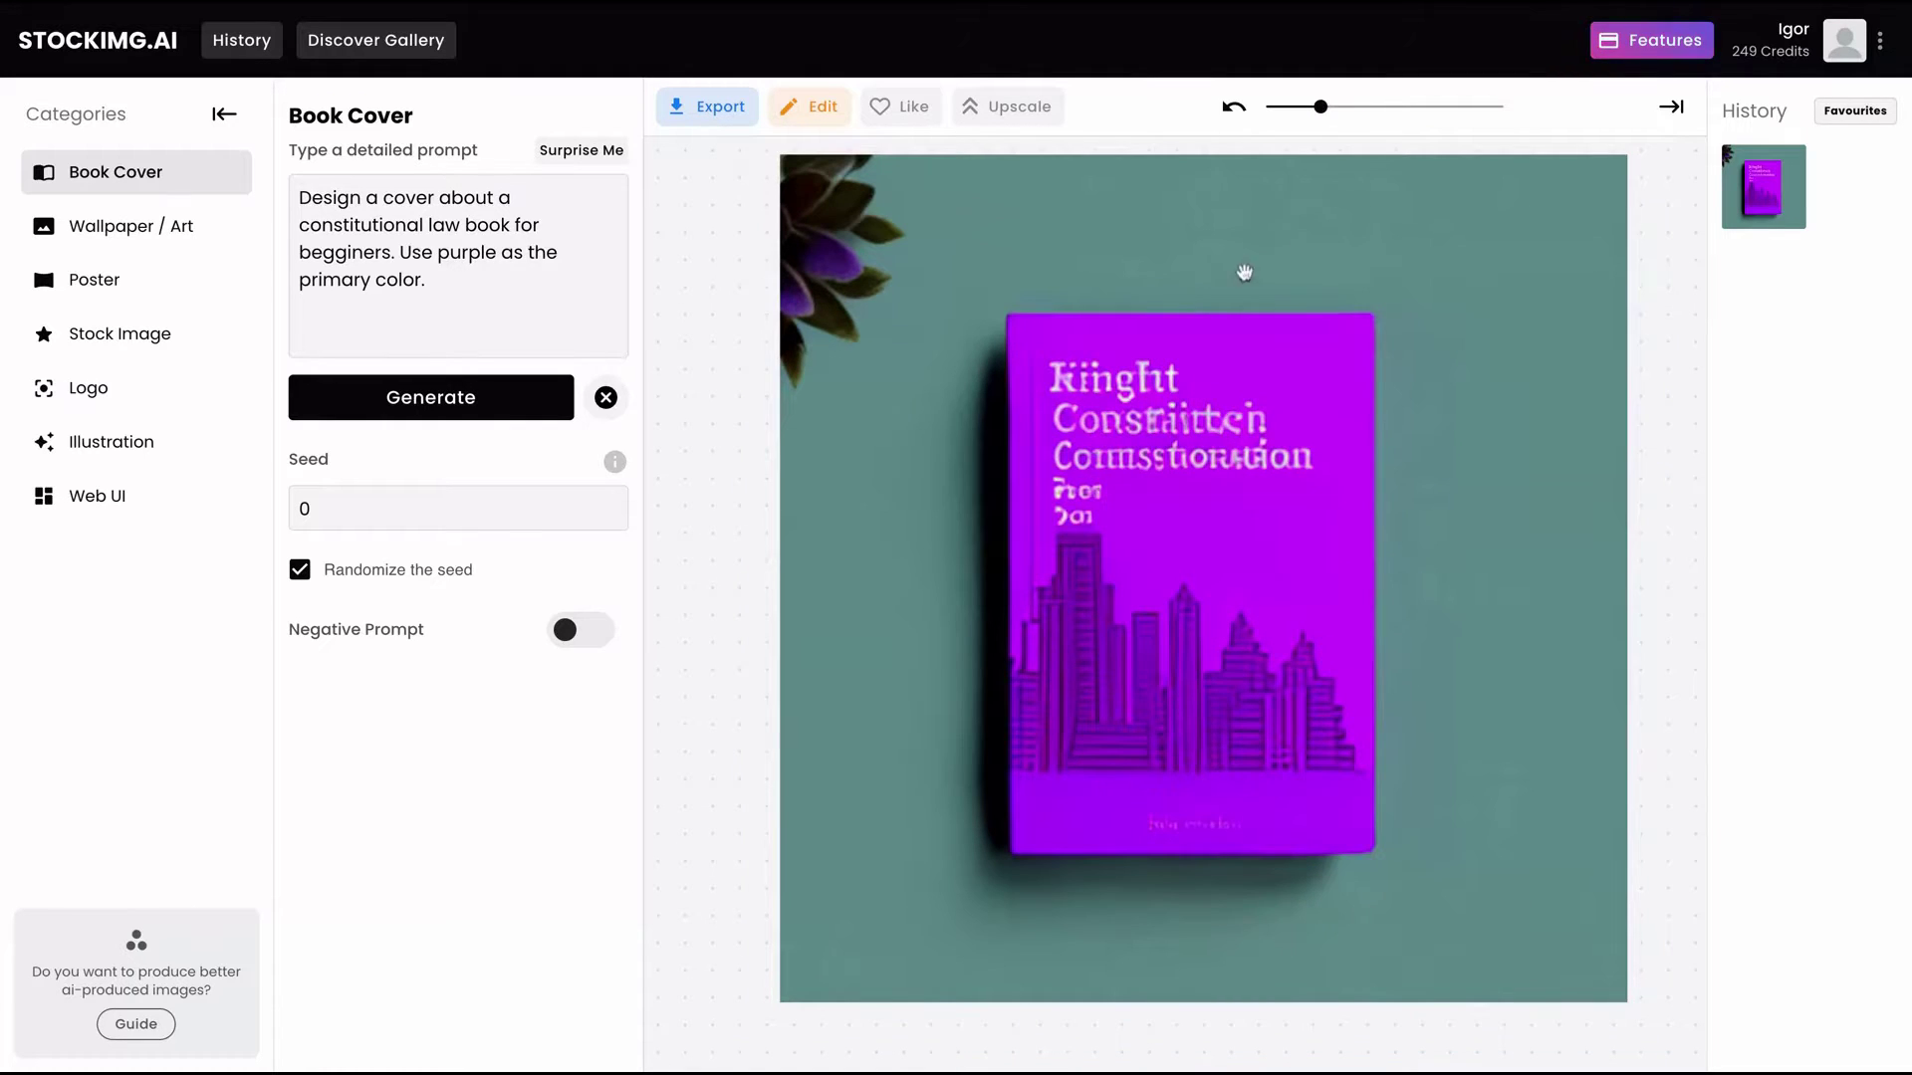
pyautogui.click(159, 237)
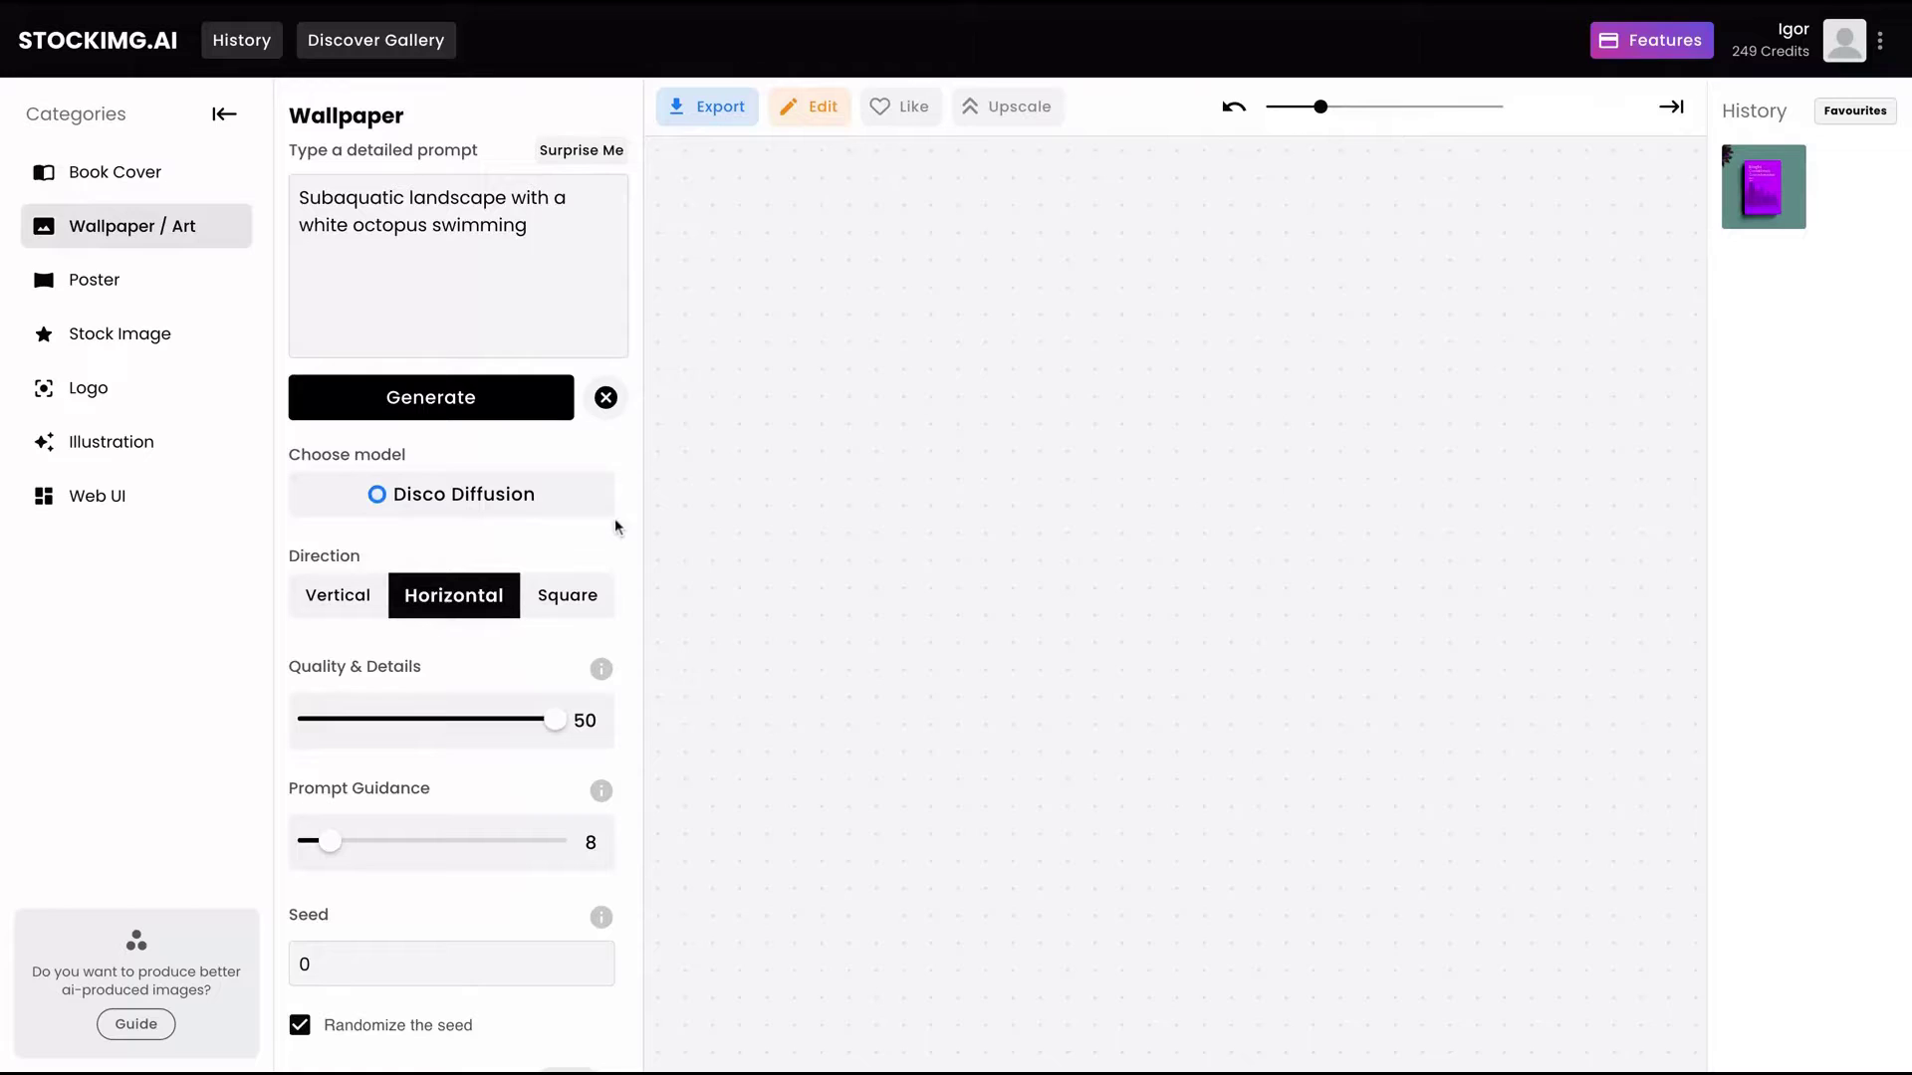
# Step: Raise the octopus wallpaper's Prompt Guidance from 8 to 12 and enable the Negative Prompt box
pyautogui.moveTo(598, 679)
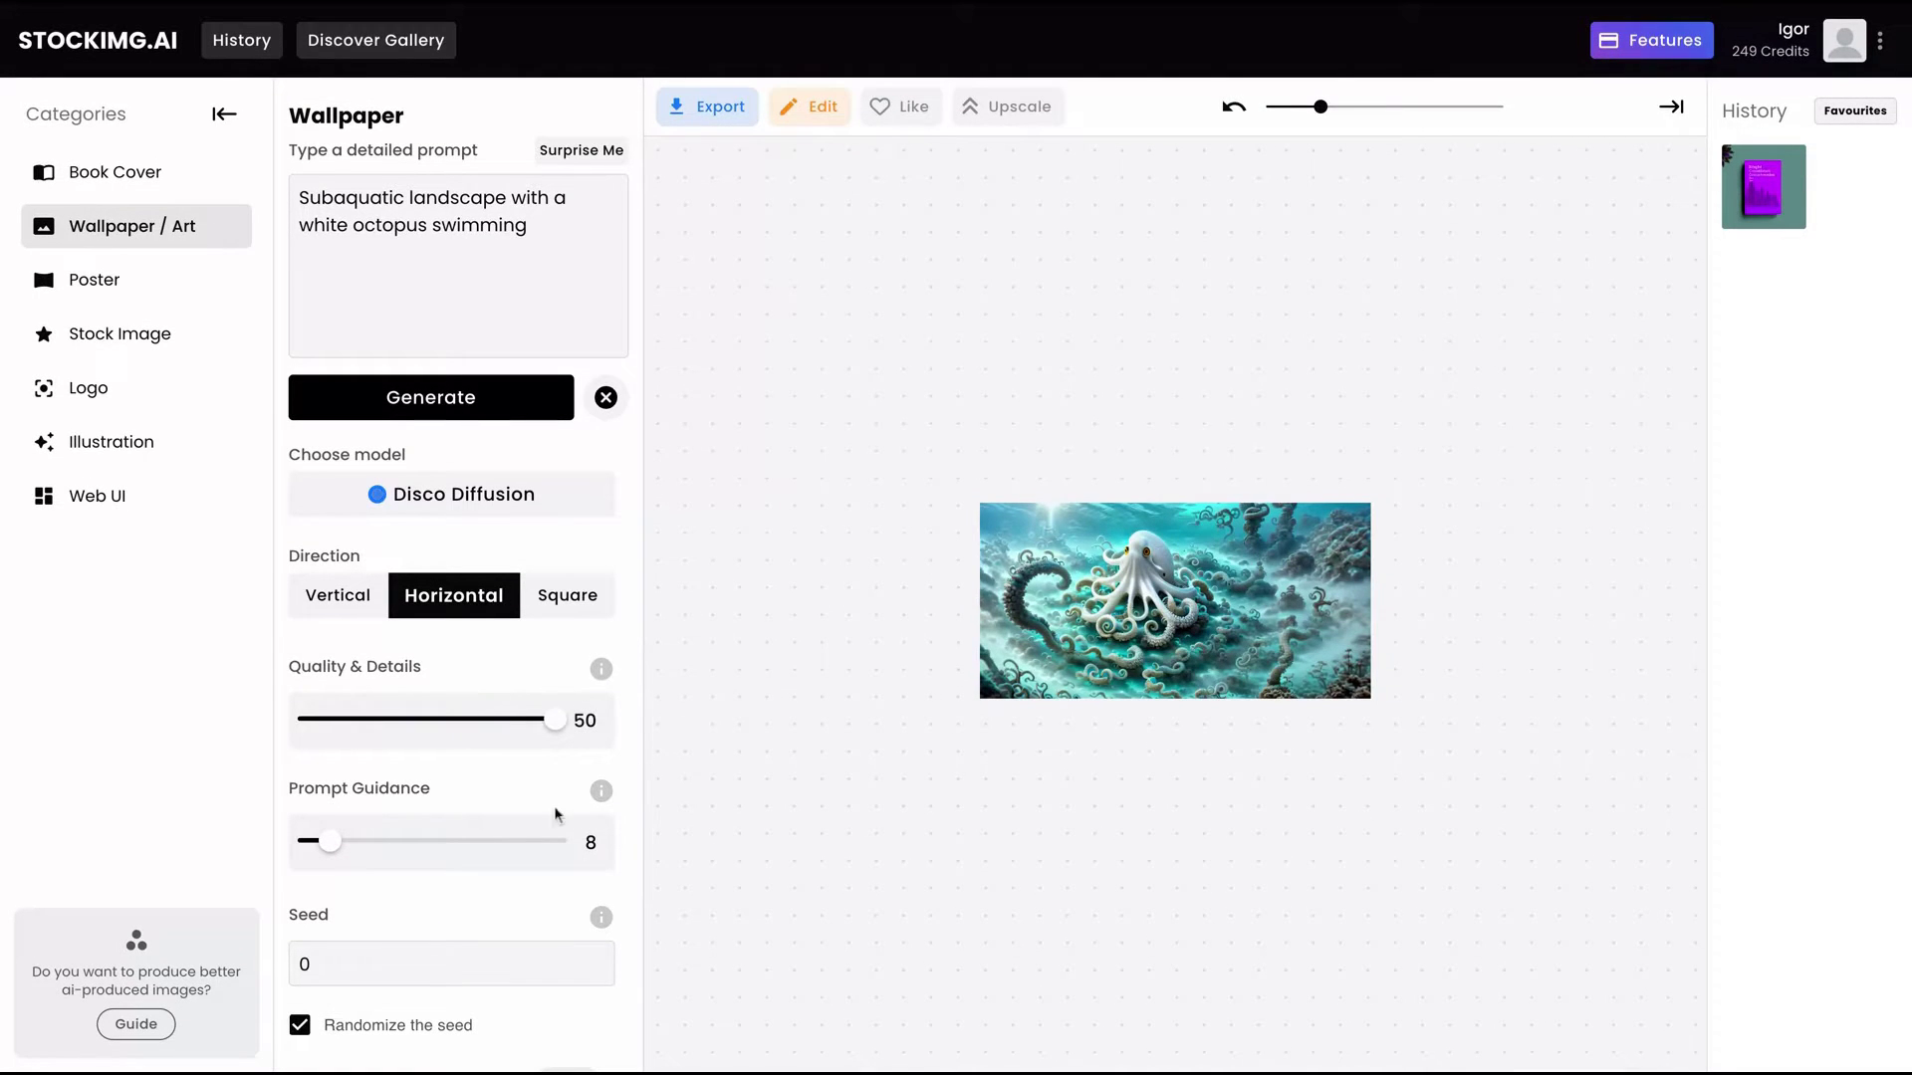
pyautogui.moveTo(600, 791)
pyautogui.moveTo(330, 842); pyautogui.dragTo(372, 842)
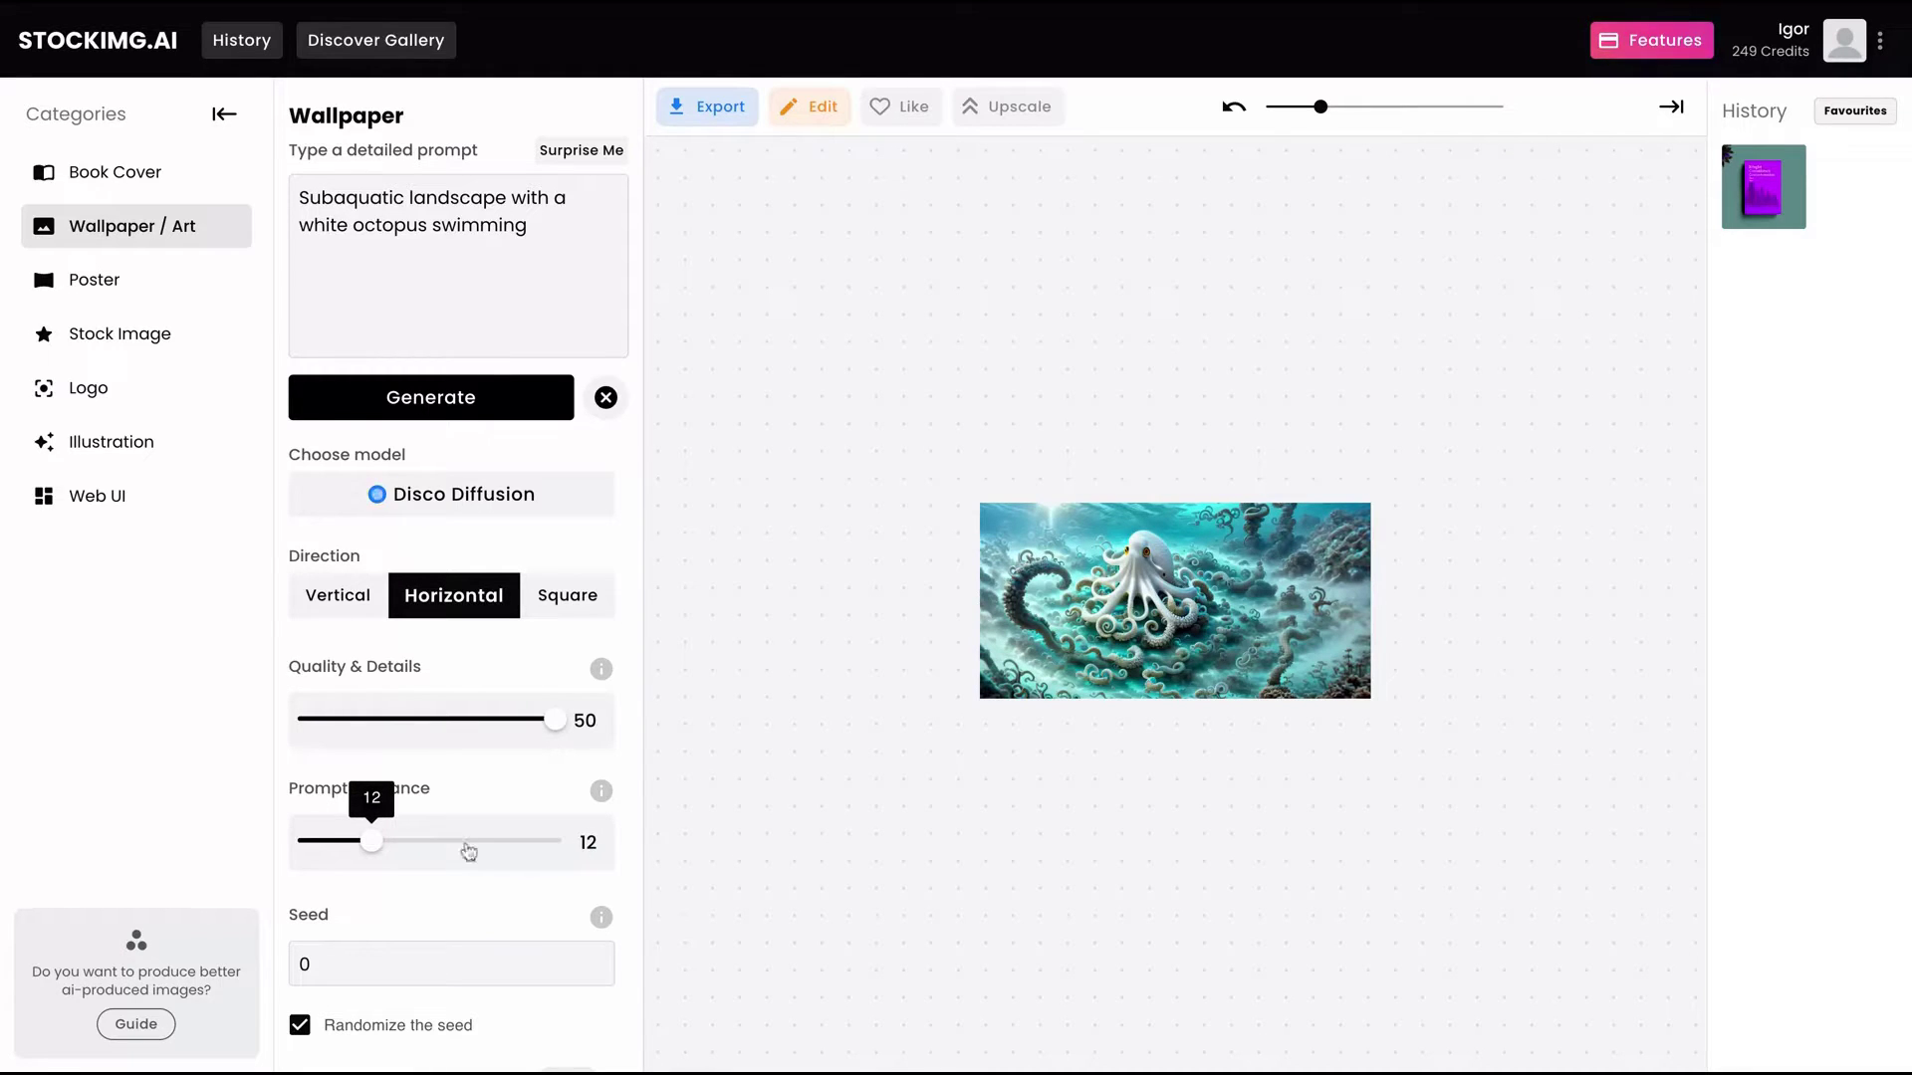
pyautogui.moveTo(604, 799)
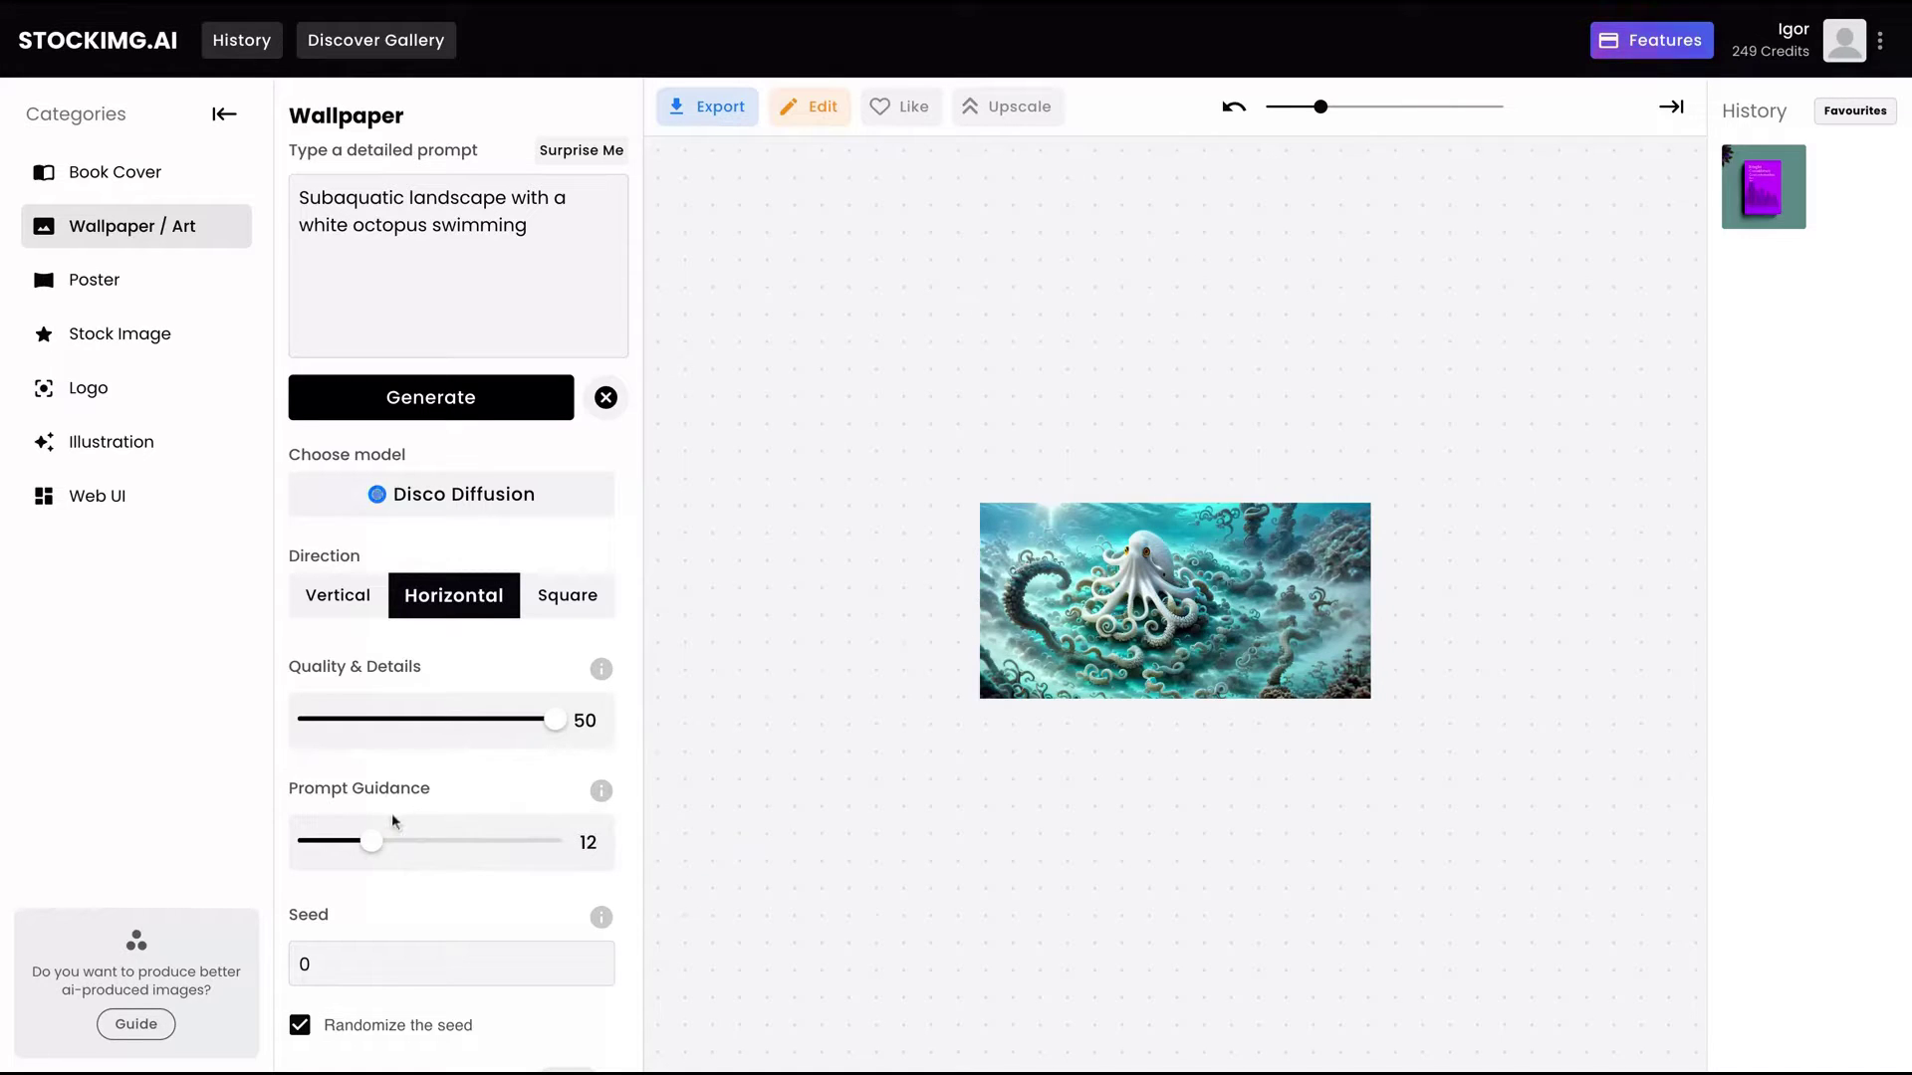
pyautogui.scroll(-1, 388, 821)
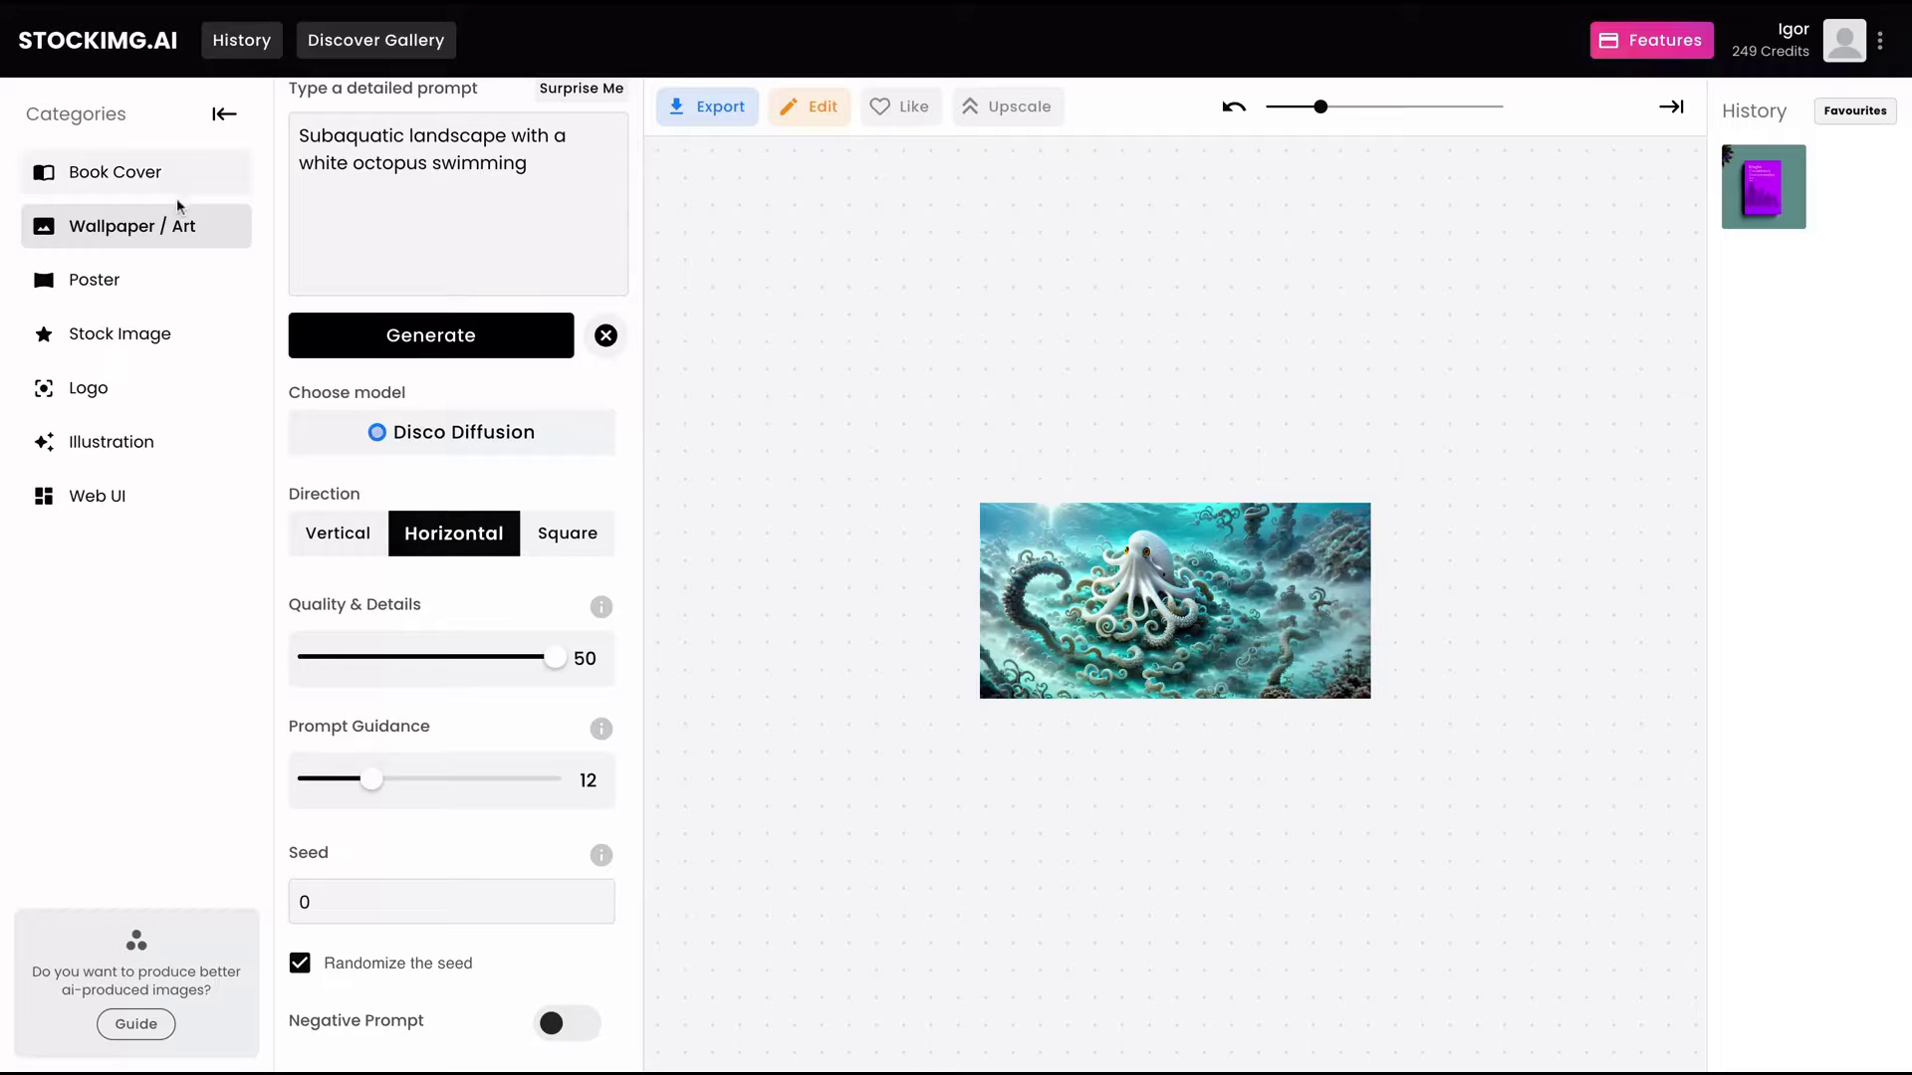
pyautogui.click(561, 1035)
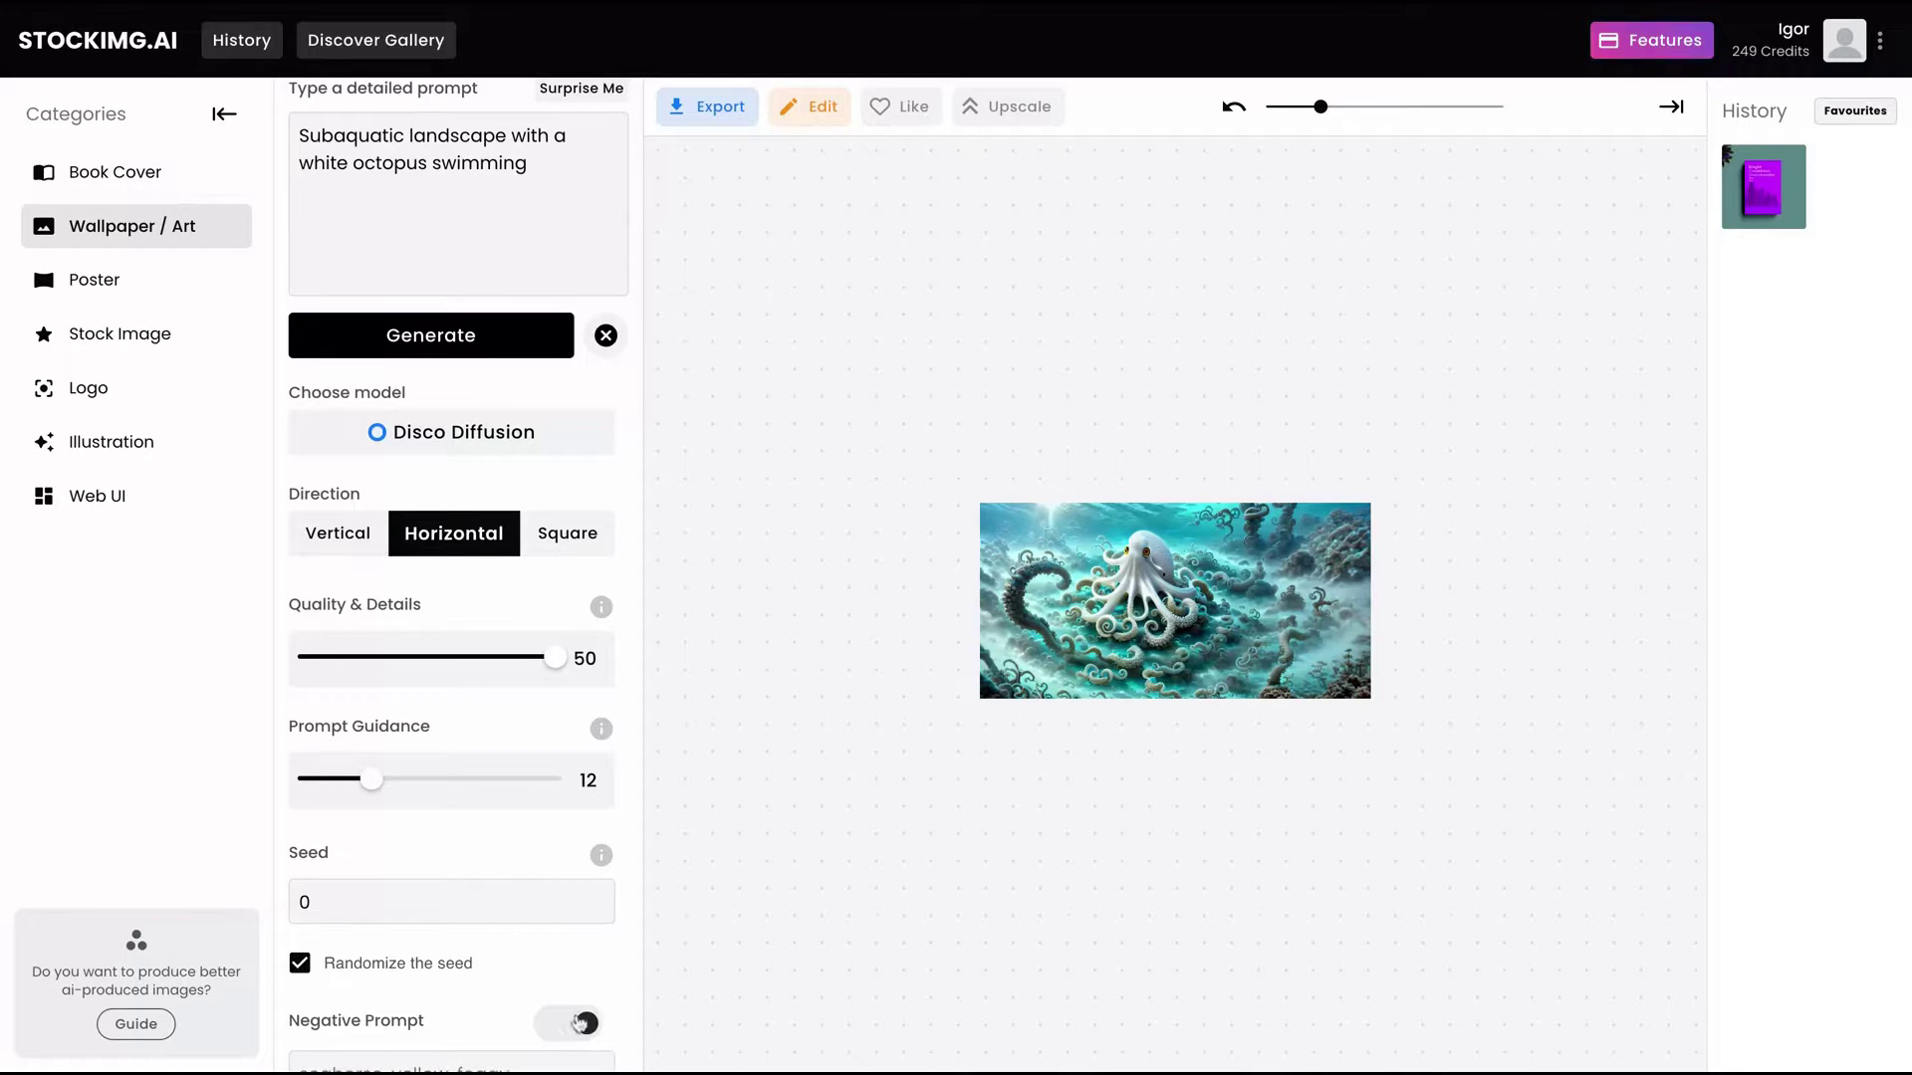
pyautogui.scroll(-3, 491, 909)
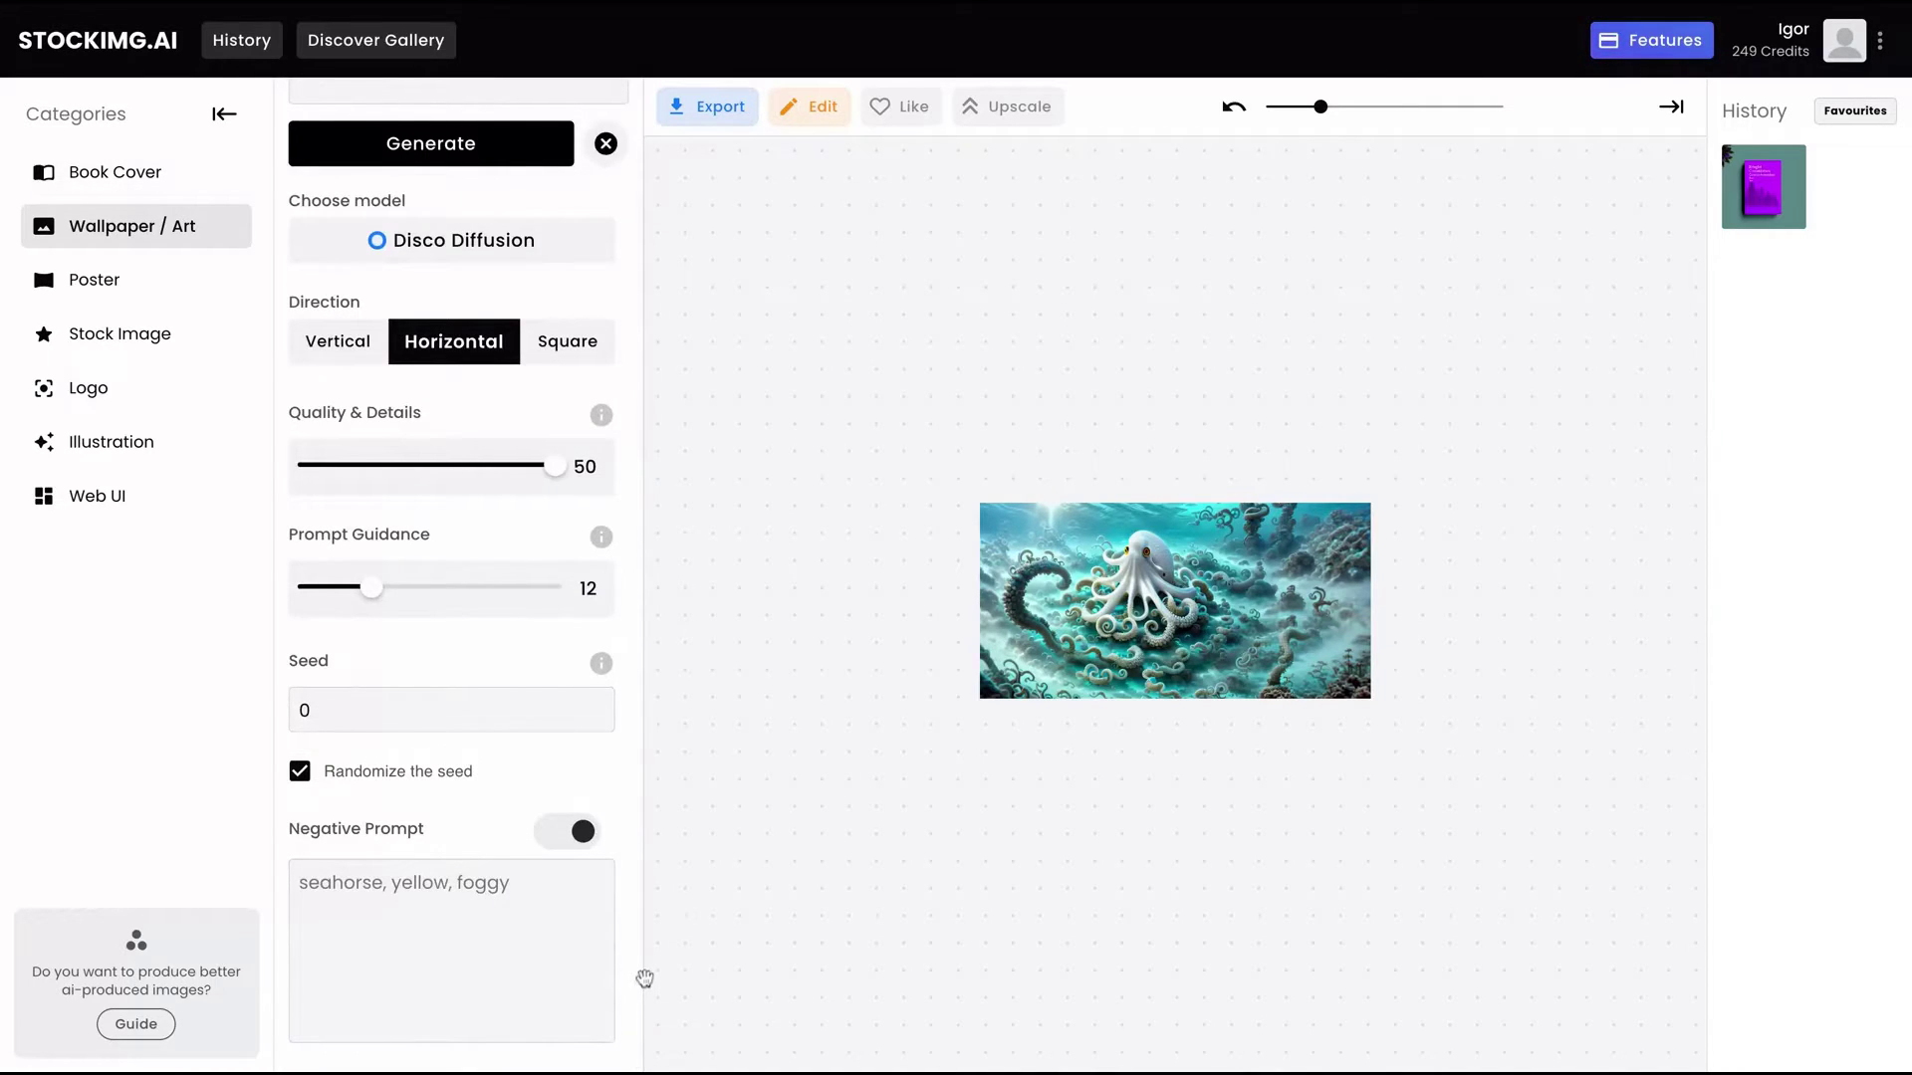
pyautogui.click(343, 897)
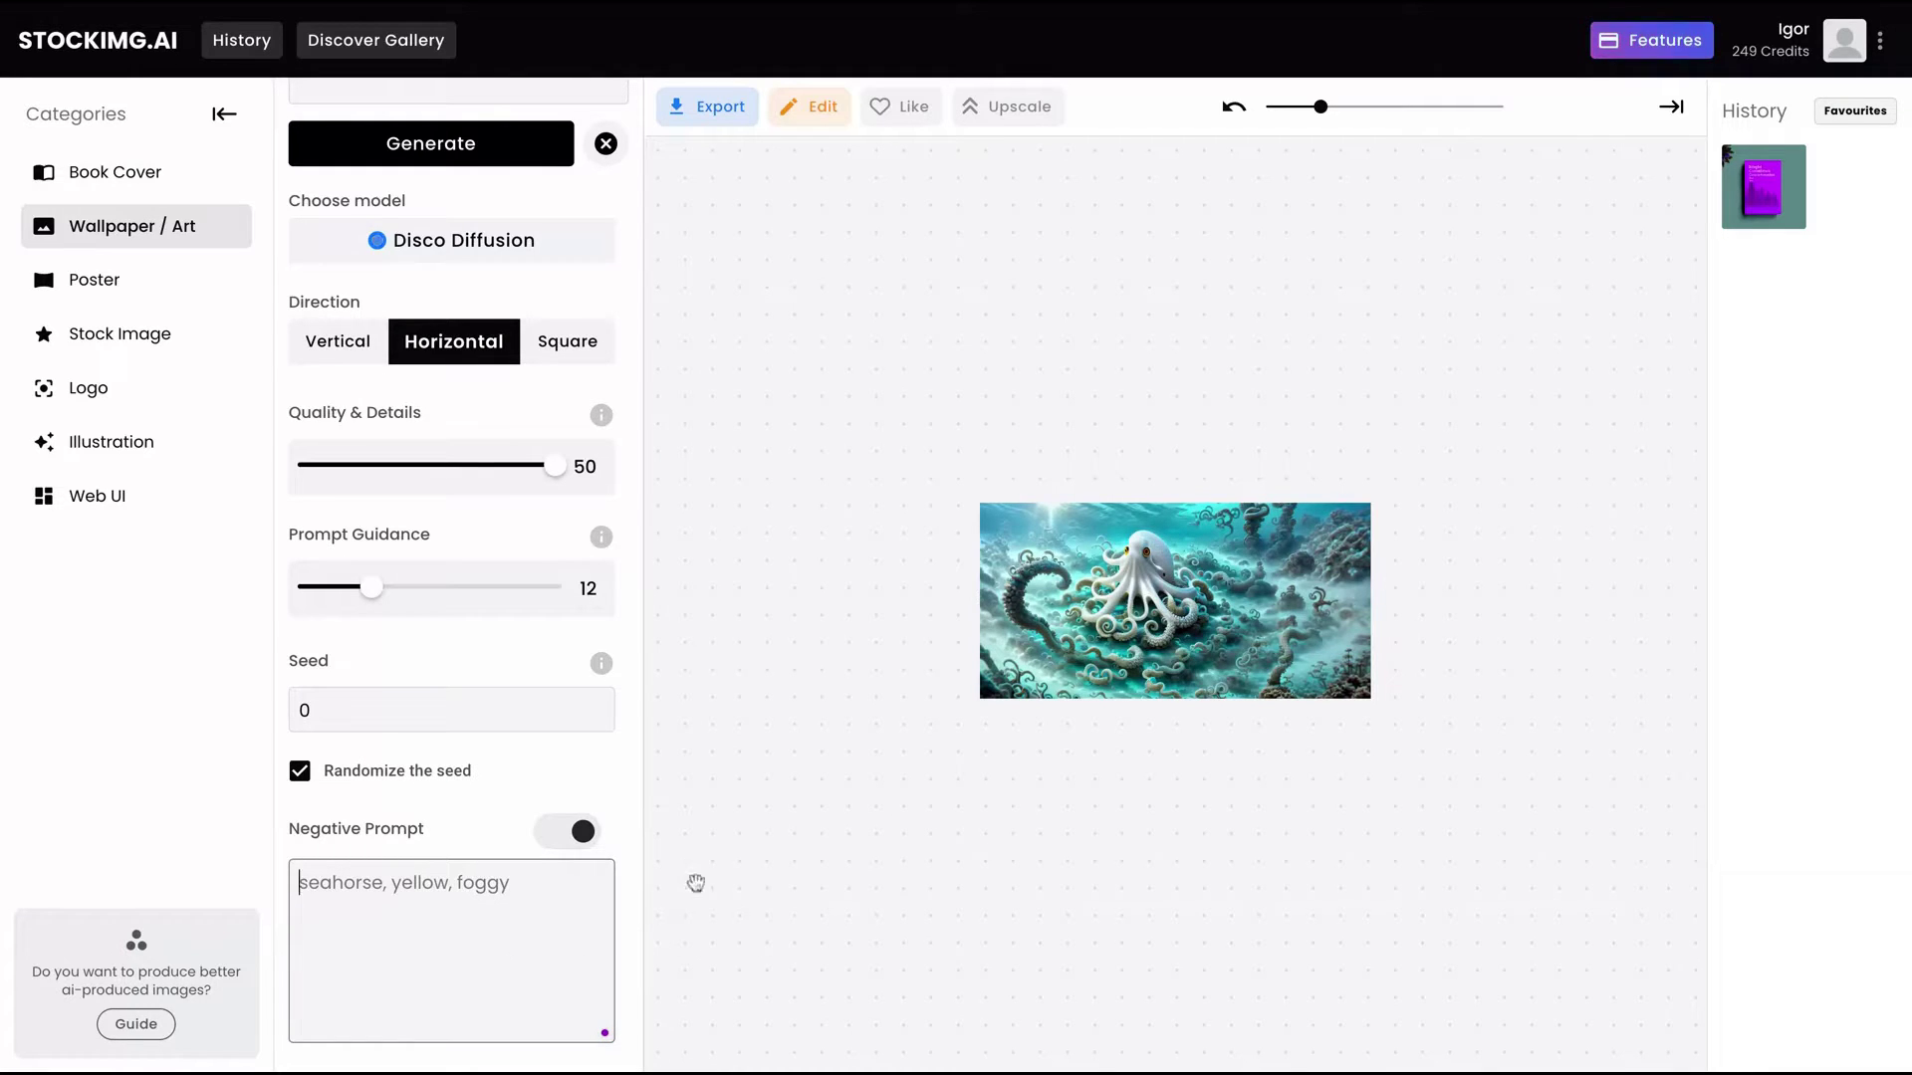
pyautogui.scroll(3, 573, 841)
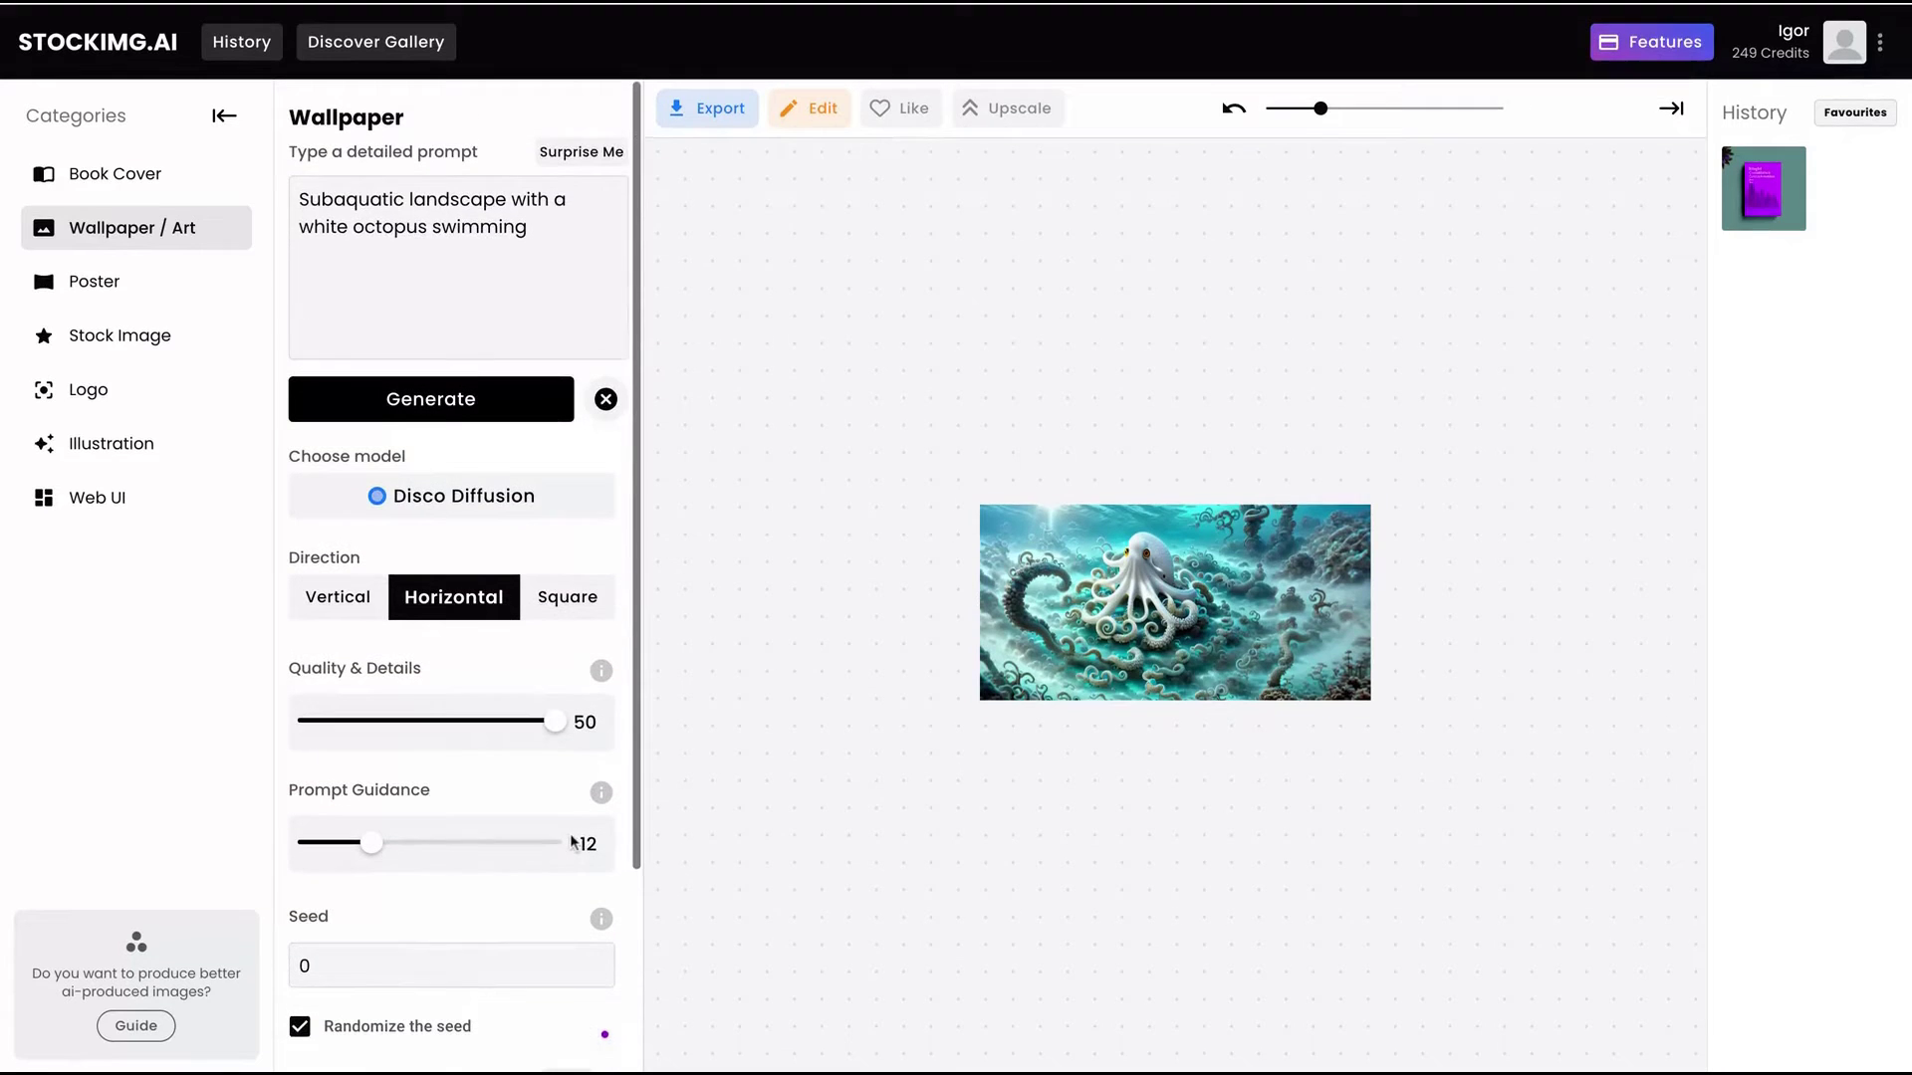
# Step: Replace the wallpaper prompt with the pasted Pikachu prompt ending in 'wallpaper'
pyautogui.tripleClick(546, 226)
pyautogui.write('Pikachu, cinematic, digital art')
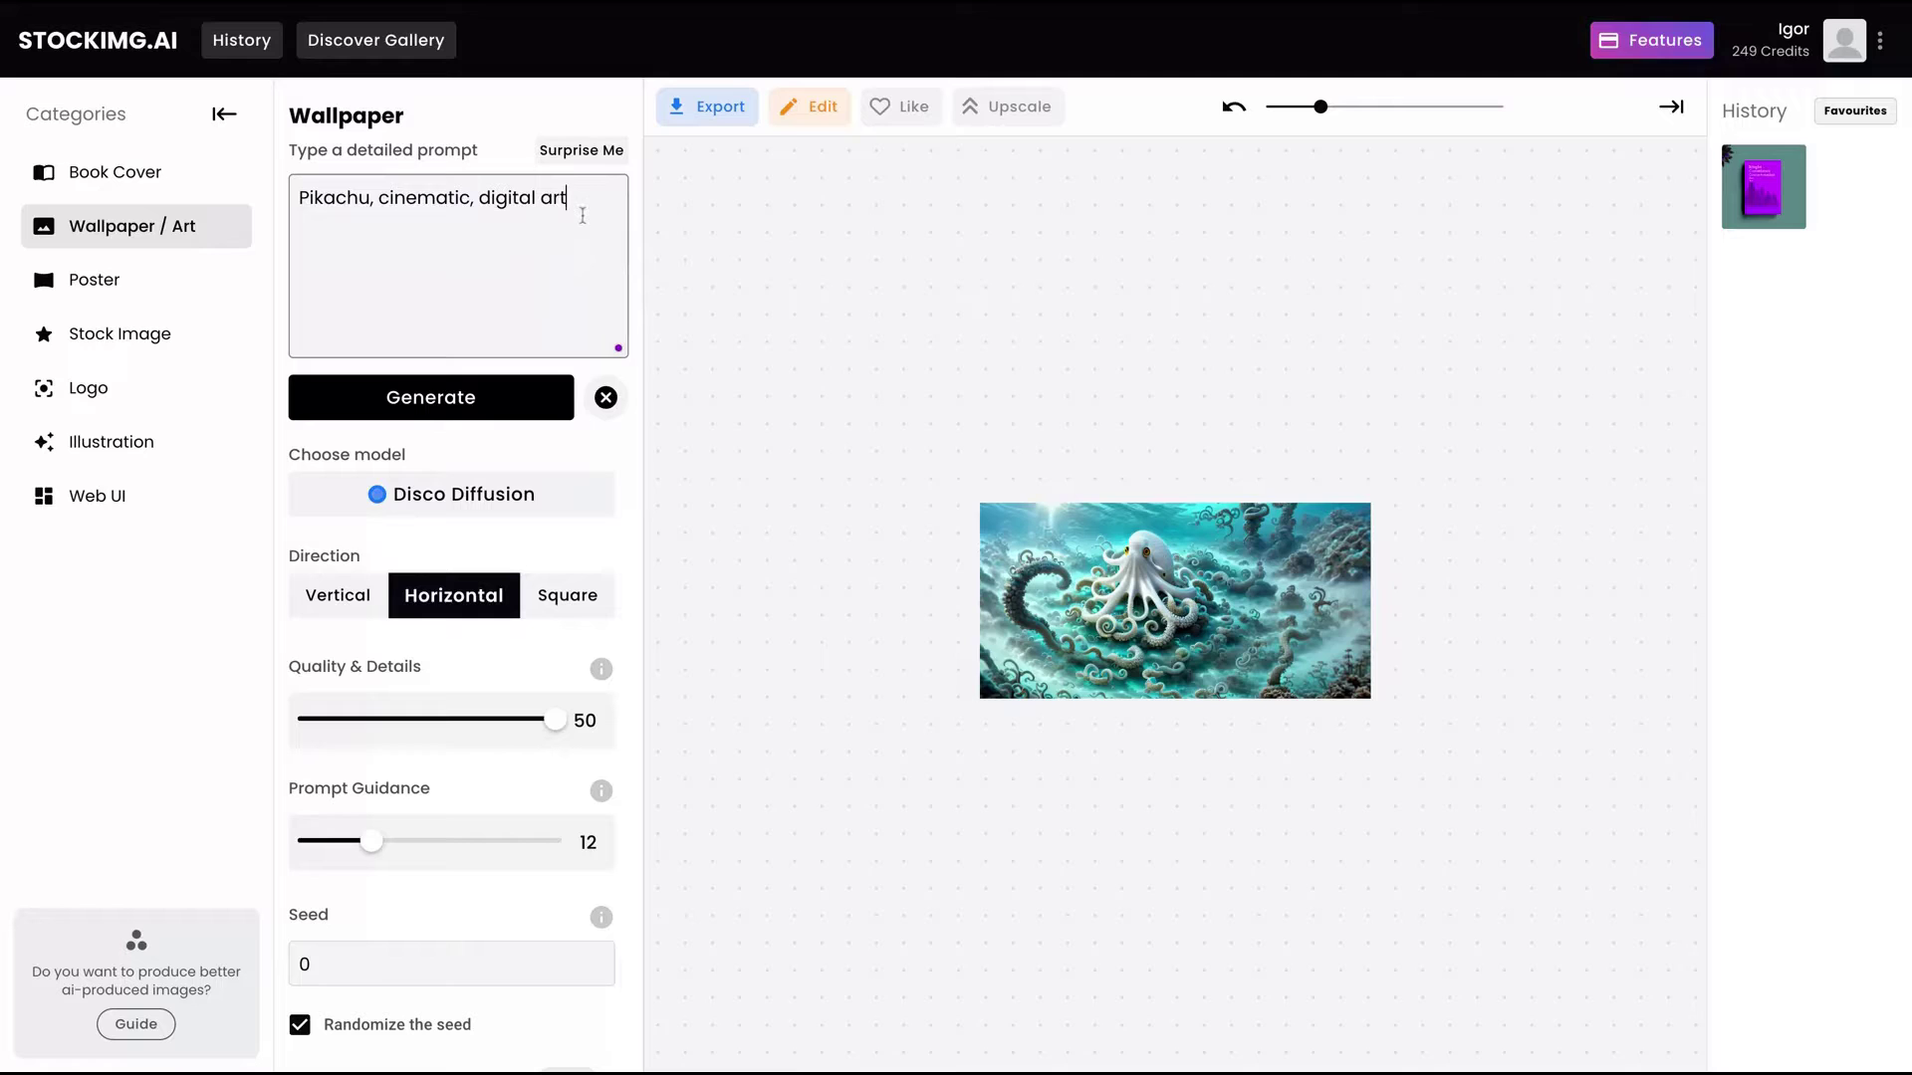
pyautogui.write('backgro')
pyautogui.press('BackSpace')
pyautogui.press('BackSpace')
pyautogui.press('BackSpace')
pyautogui.press('BackSpace')
pyautogui.press('BackSpace')
# Step: Enter the negative prompt 'Ash, no purple color' and bring up the model choices
pyautogui.scroll(-3, 444, 896)
pyautogui.click(447, 899)
pyautogui.write('ash')
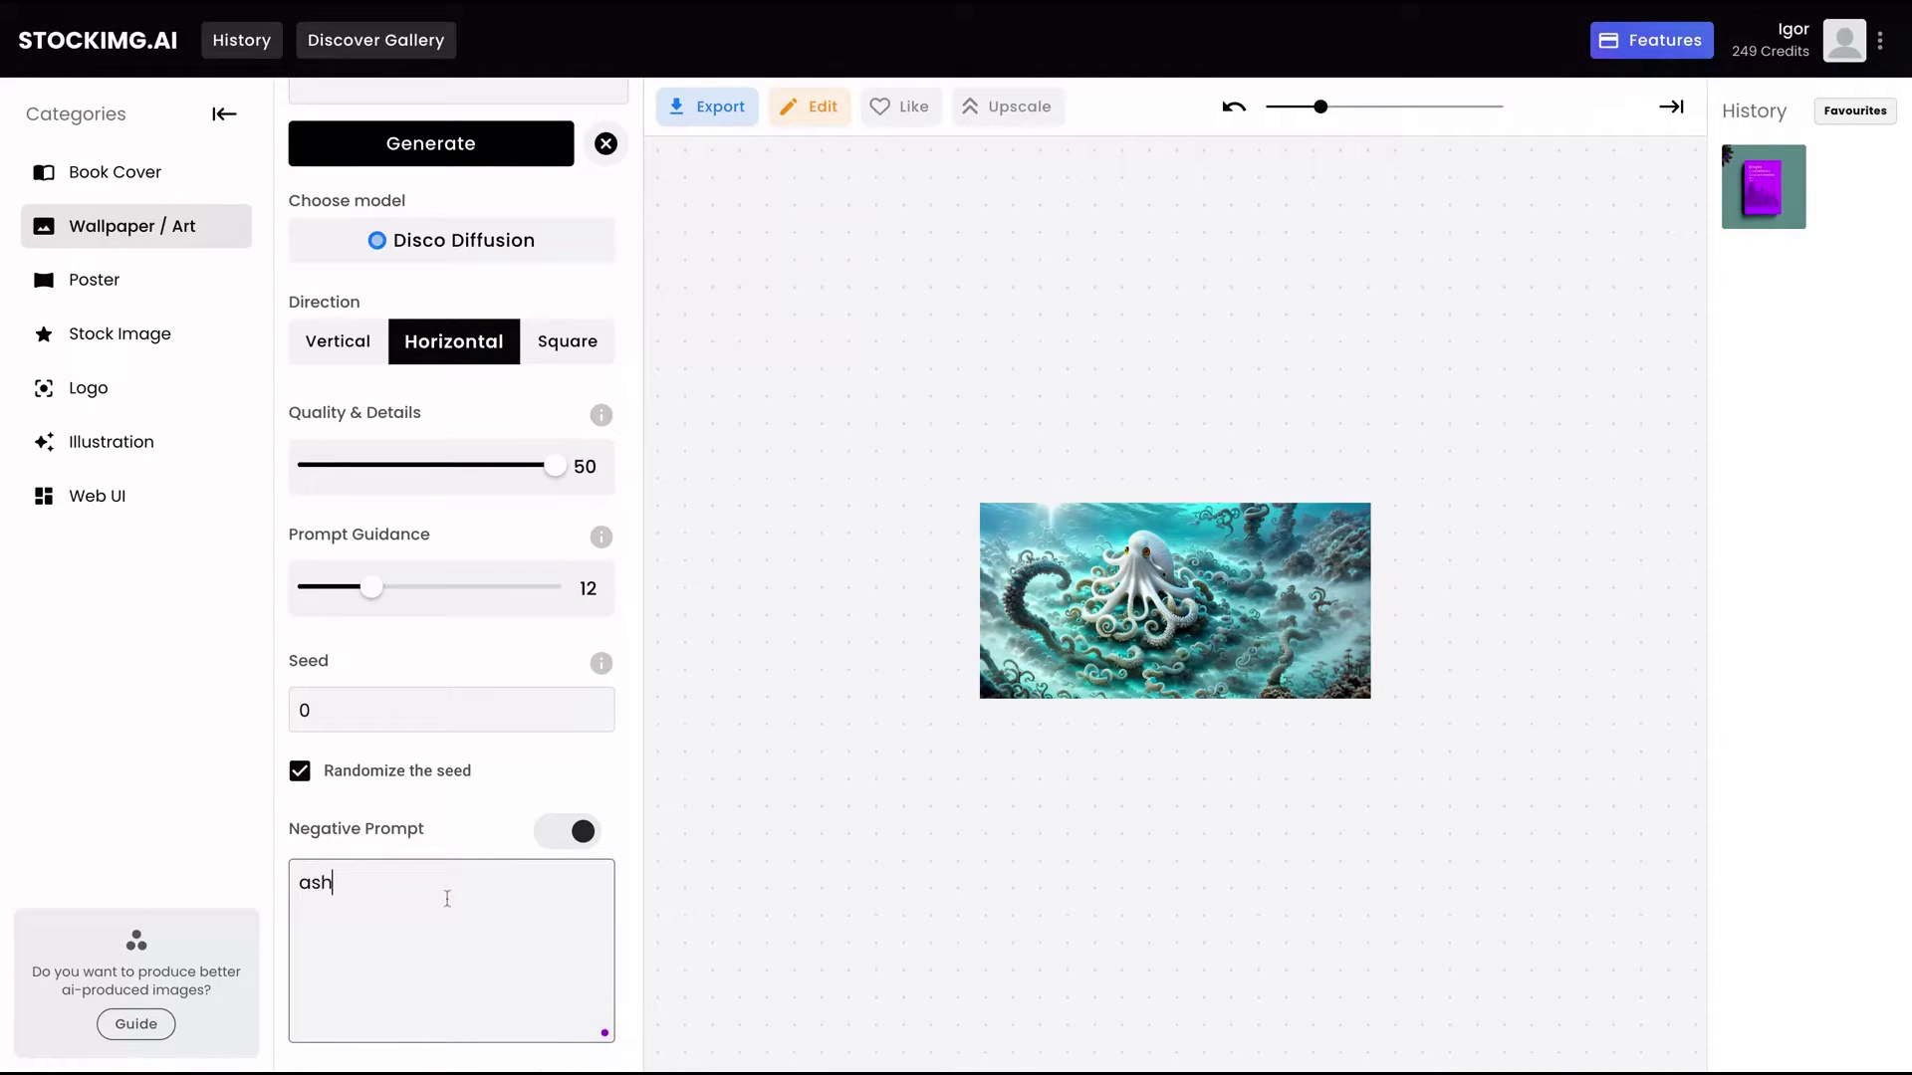
pyautogui.press('BackSpace')
pyautogui.write('Ash, no purple color')
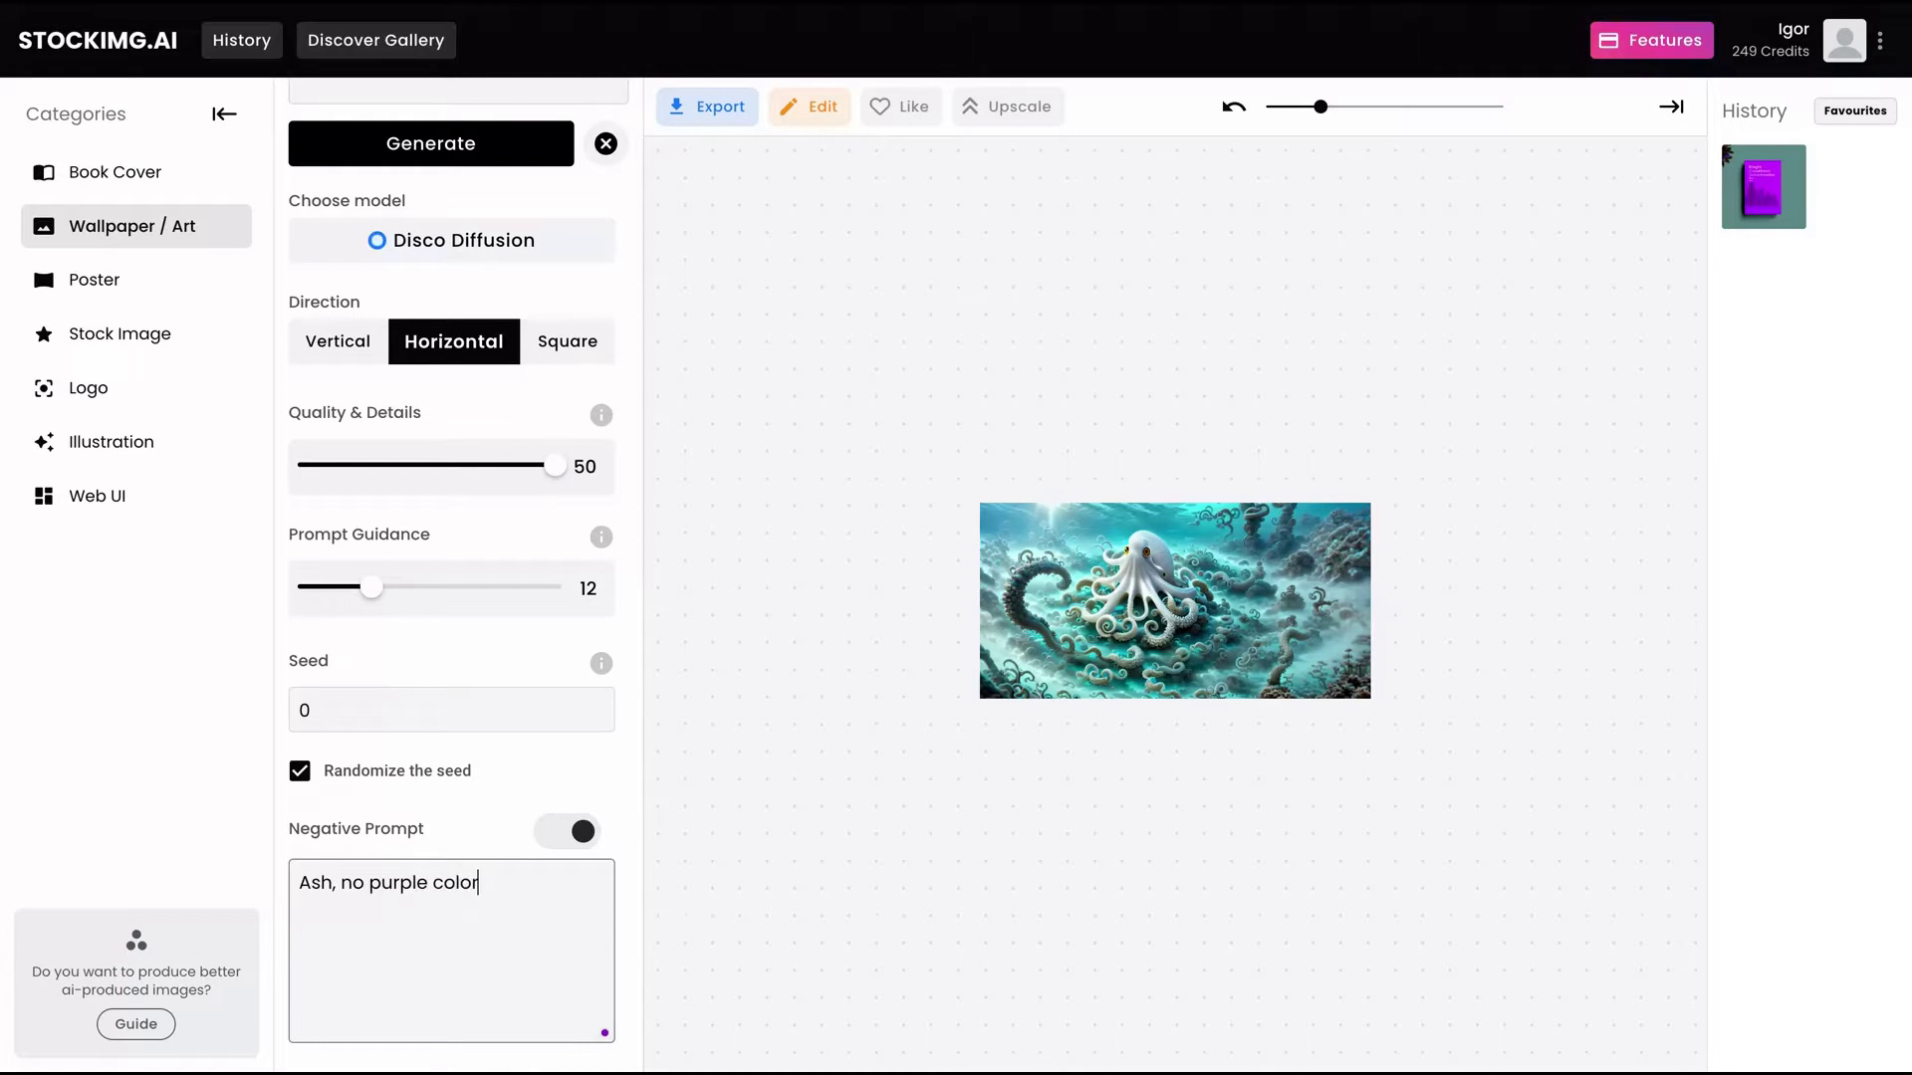
pyautogui.scroll(3, 453, 708)
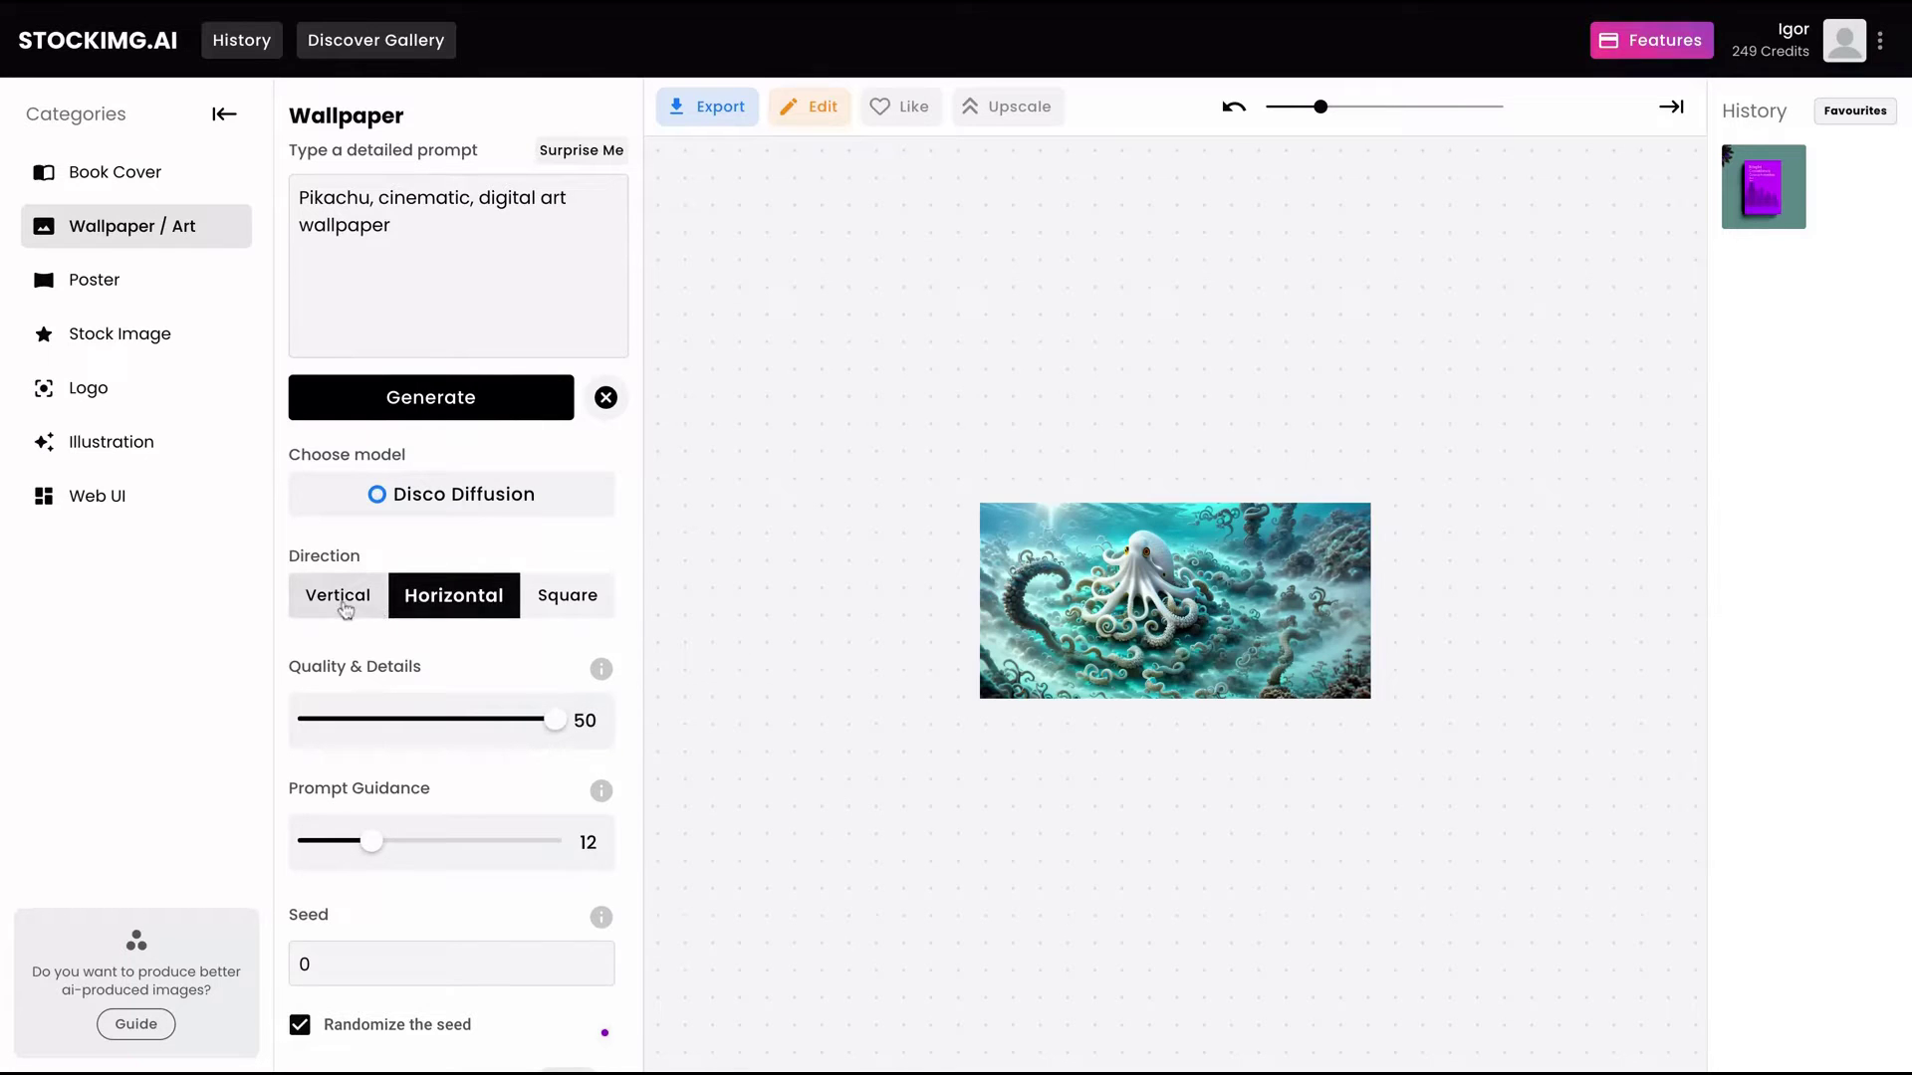
pyautogui.click(473, 509)
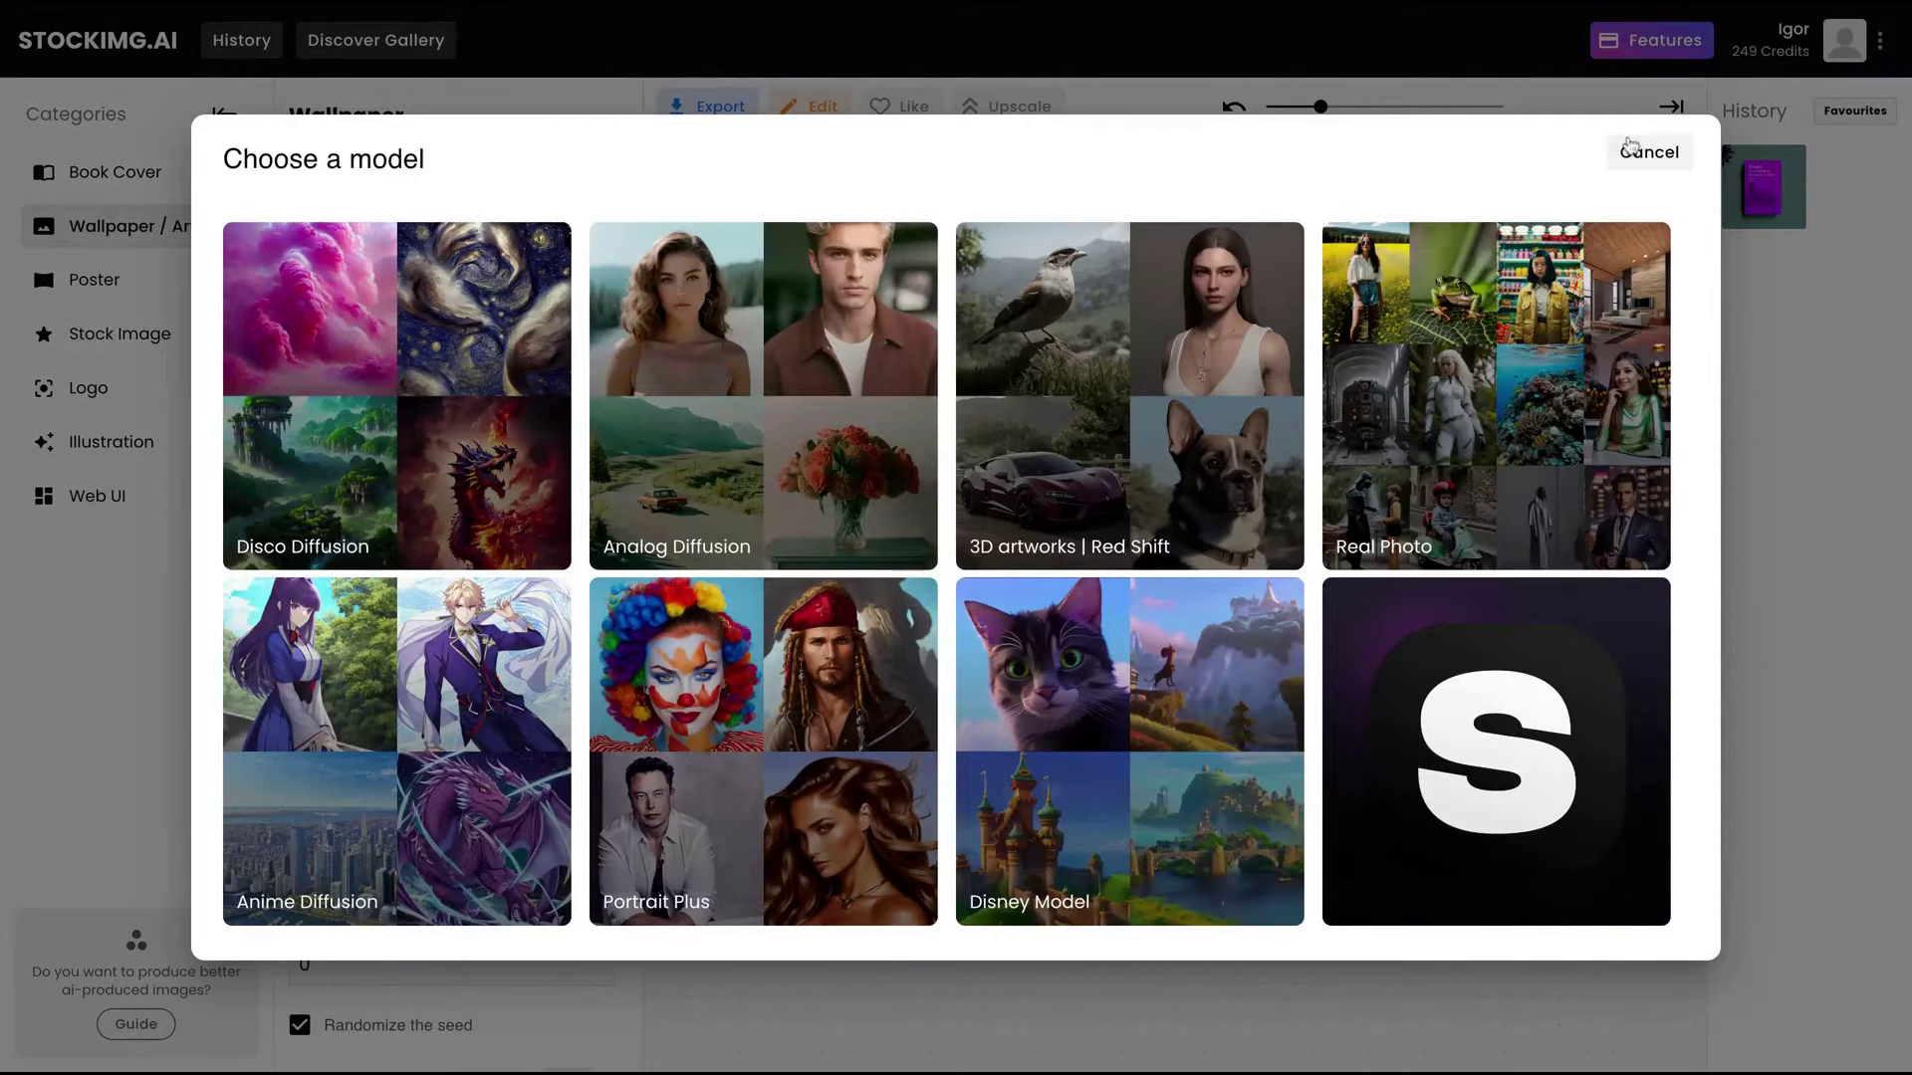
# Step: Switch the wallpaper's generation model from Disco Diffusion to Anime Diffusion
pyautogui.click(1629, 146)
pyautogui.click(464, 498)
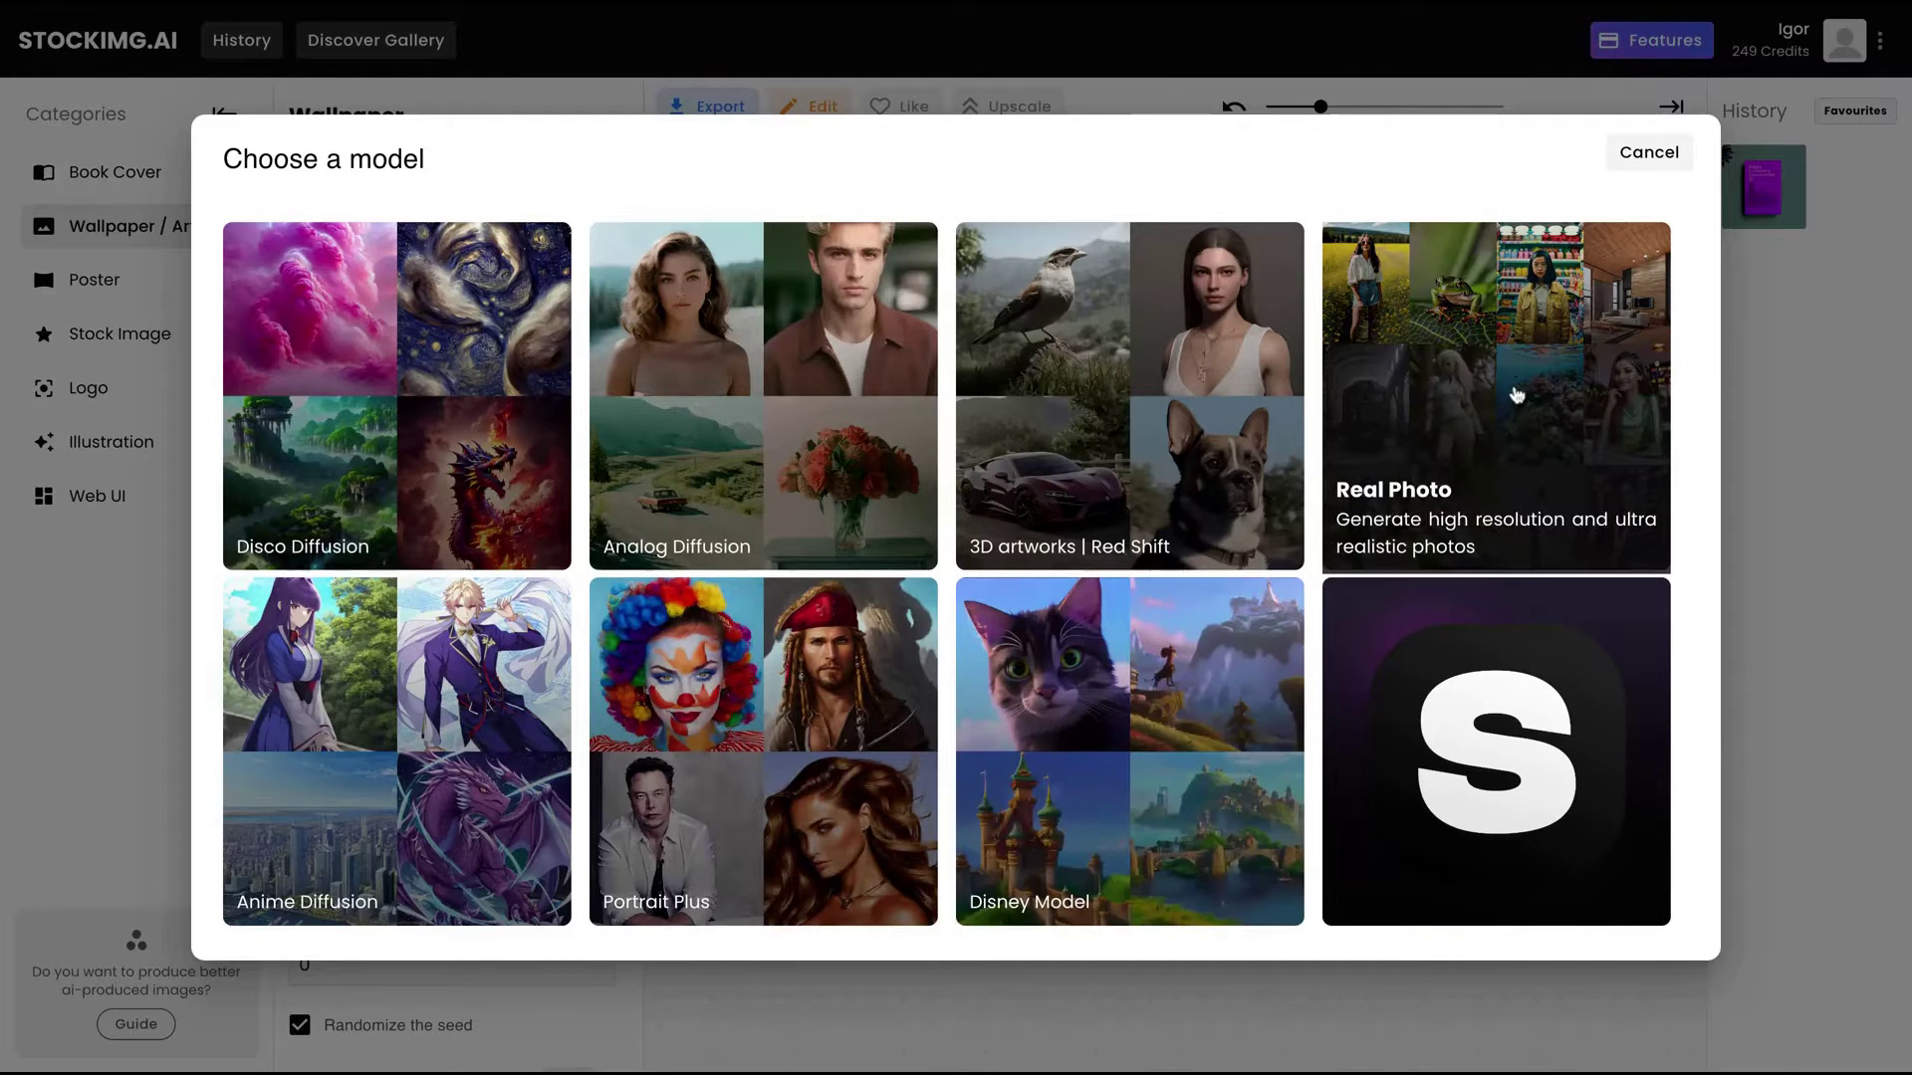
pyautogui.click(443, 730)
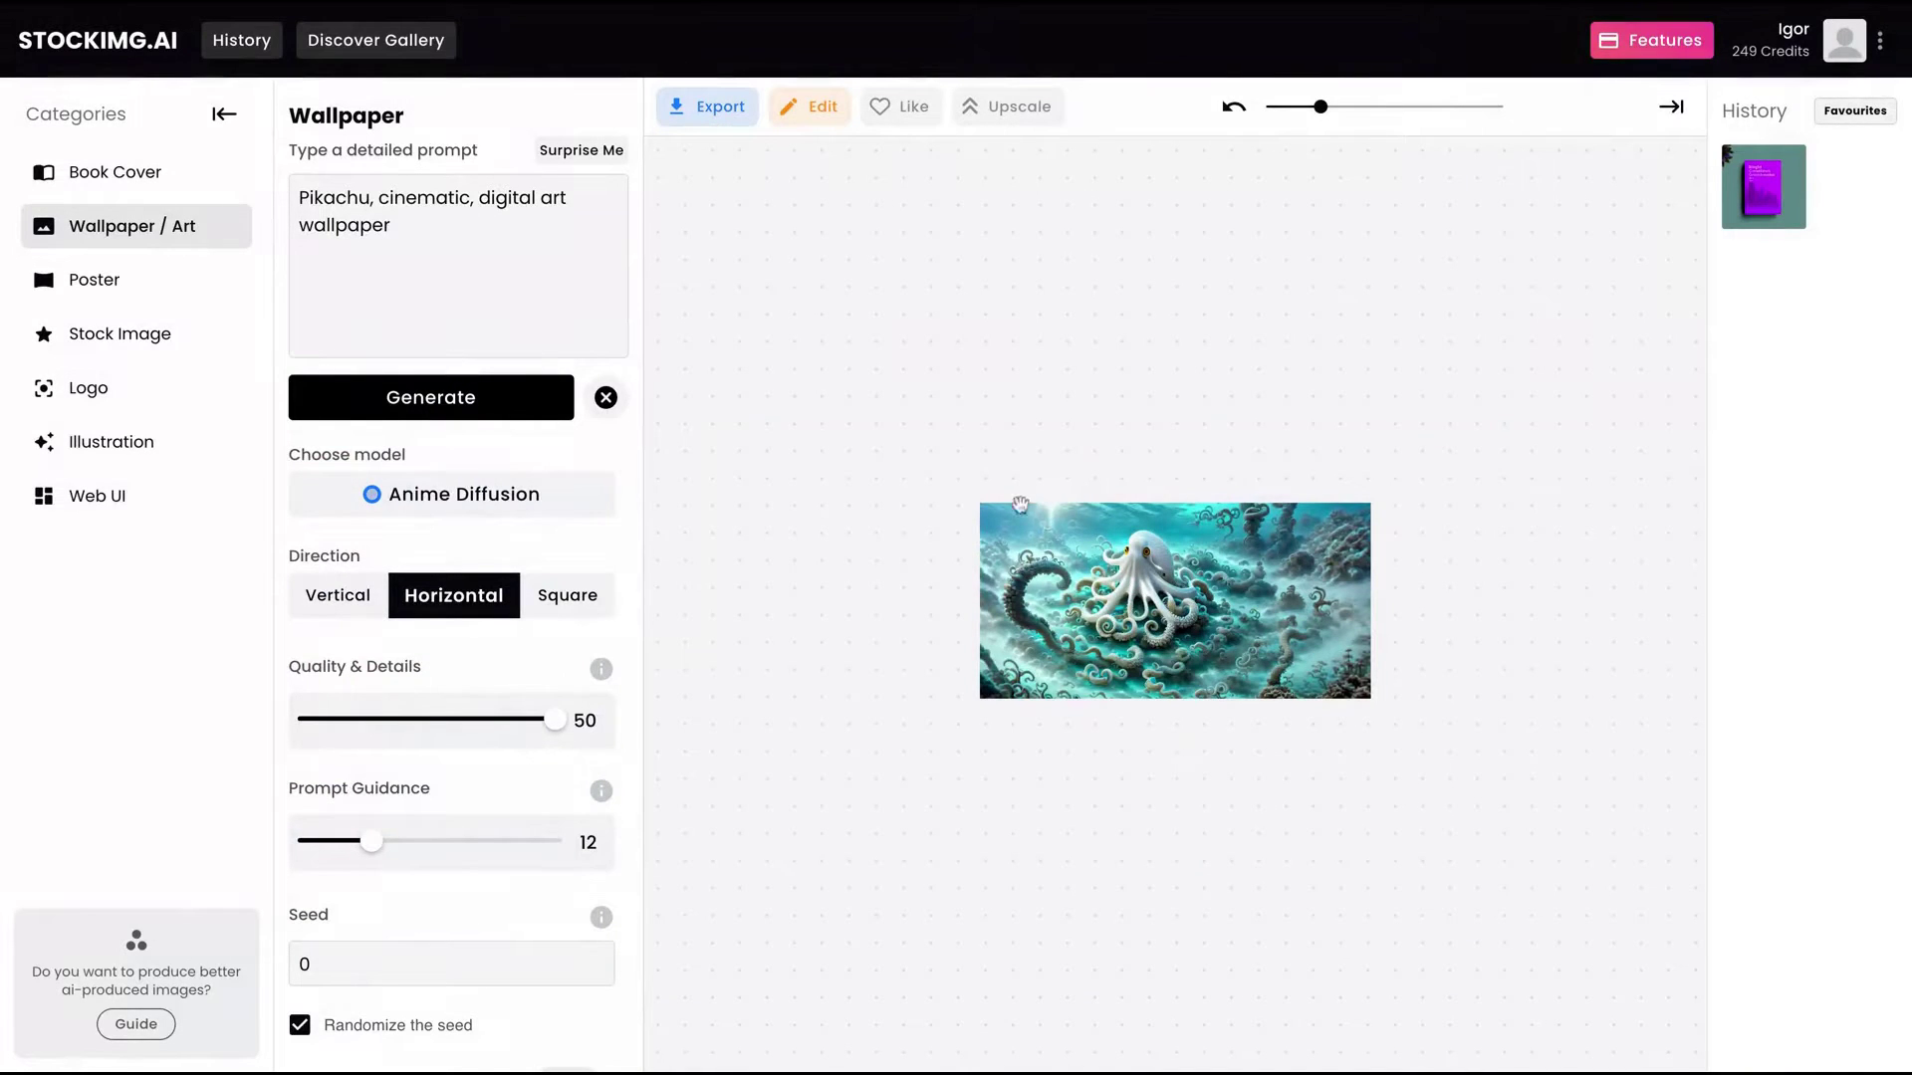
# Step: Generate the Anime Diffusion Pikachu wallpaper with two Pikachus on a neon purple-teal background
pyautogui.click(460, 404)
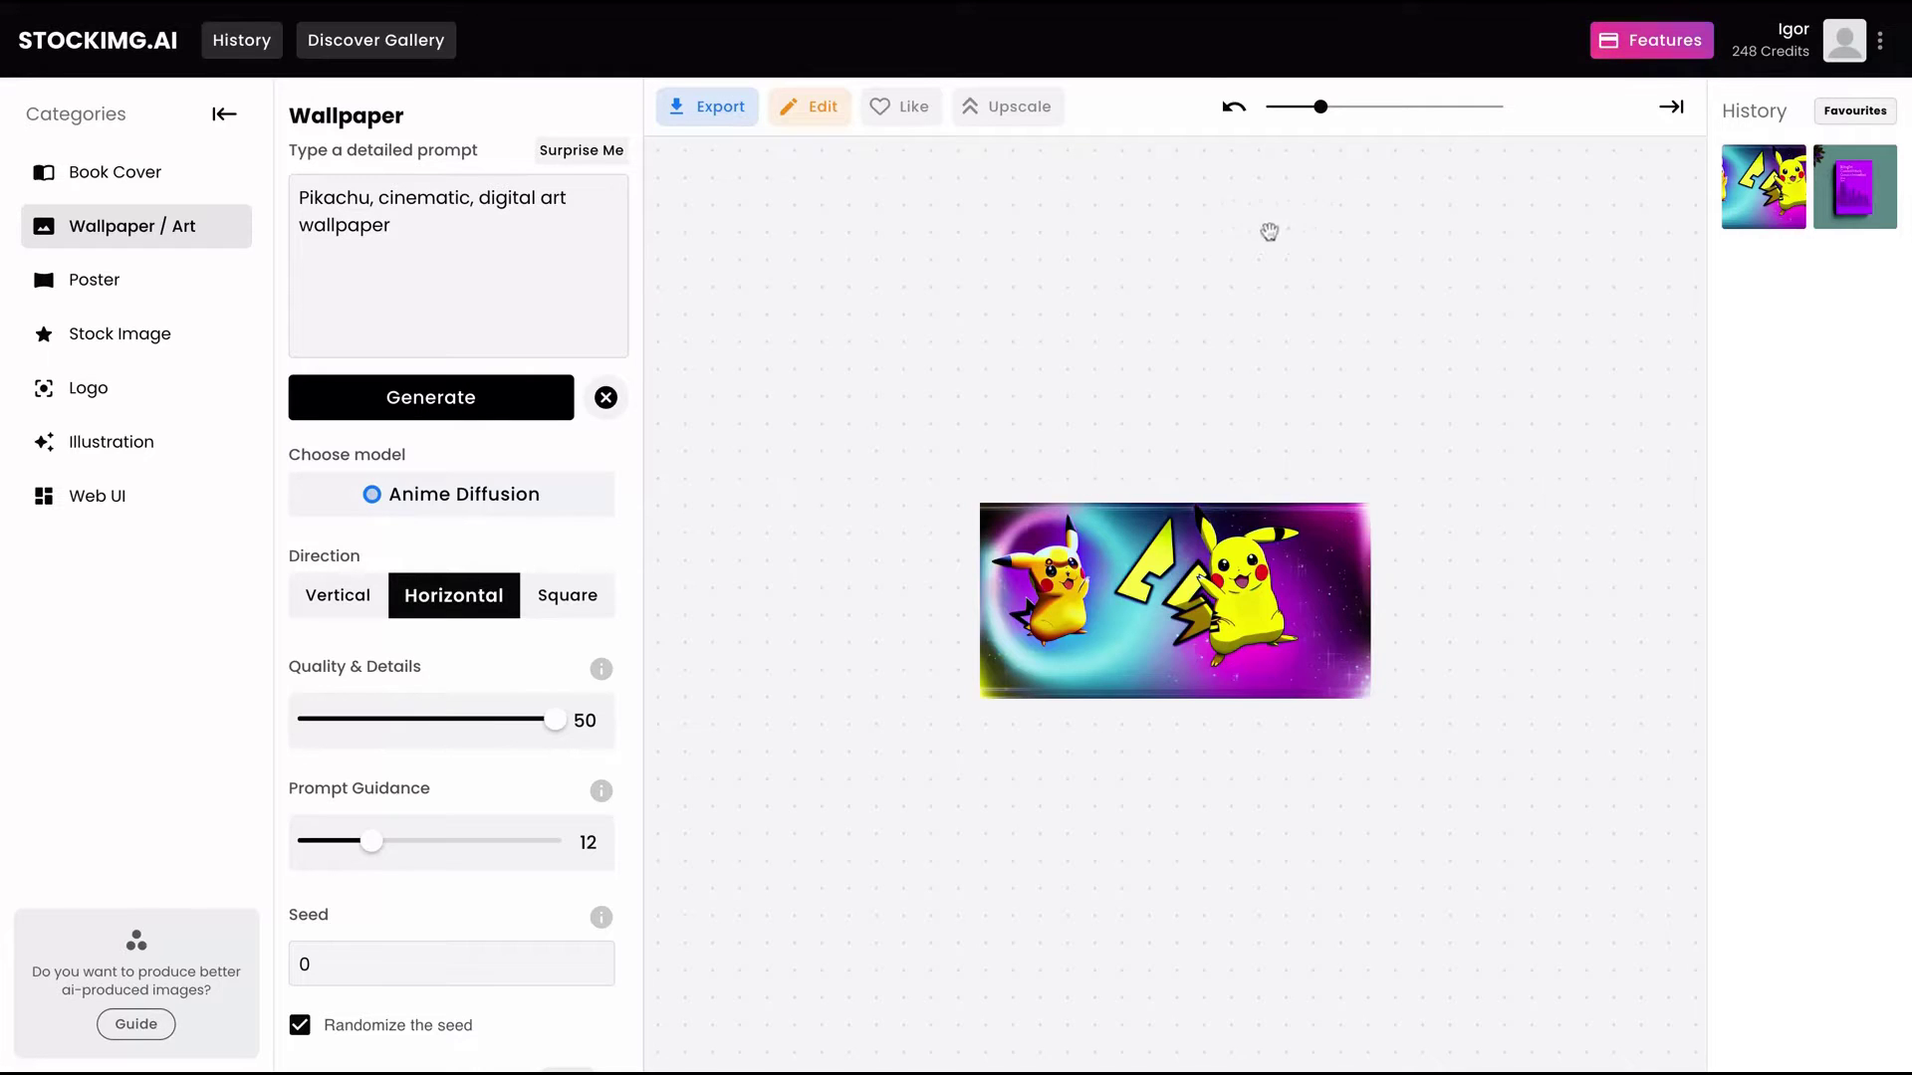
# Step: Switch to Disney Model, lower Prompt Guidance to 8, and generate two more Pikachu wallpapers
pyautogui.moveTo(1324, 109); pyautogui.dragTo(1325, 117)
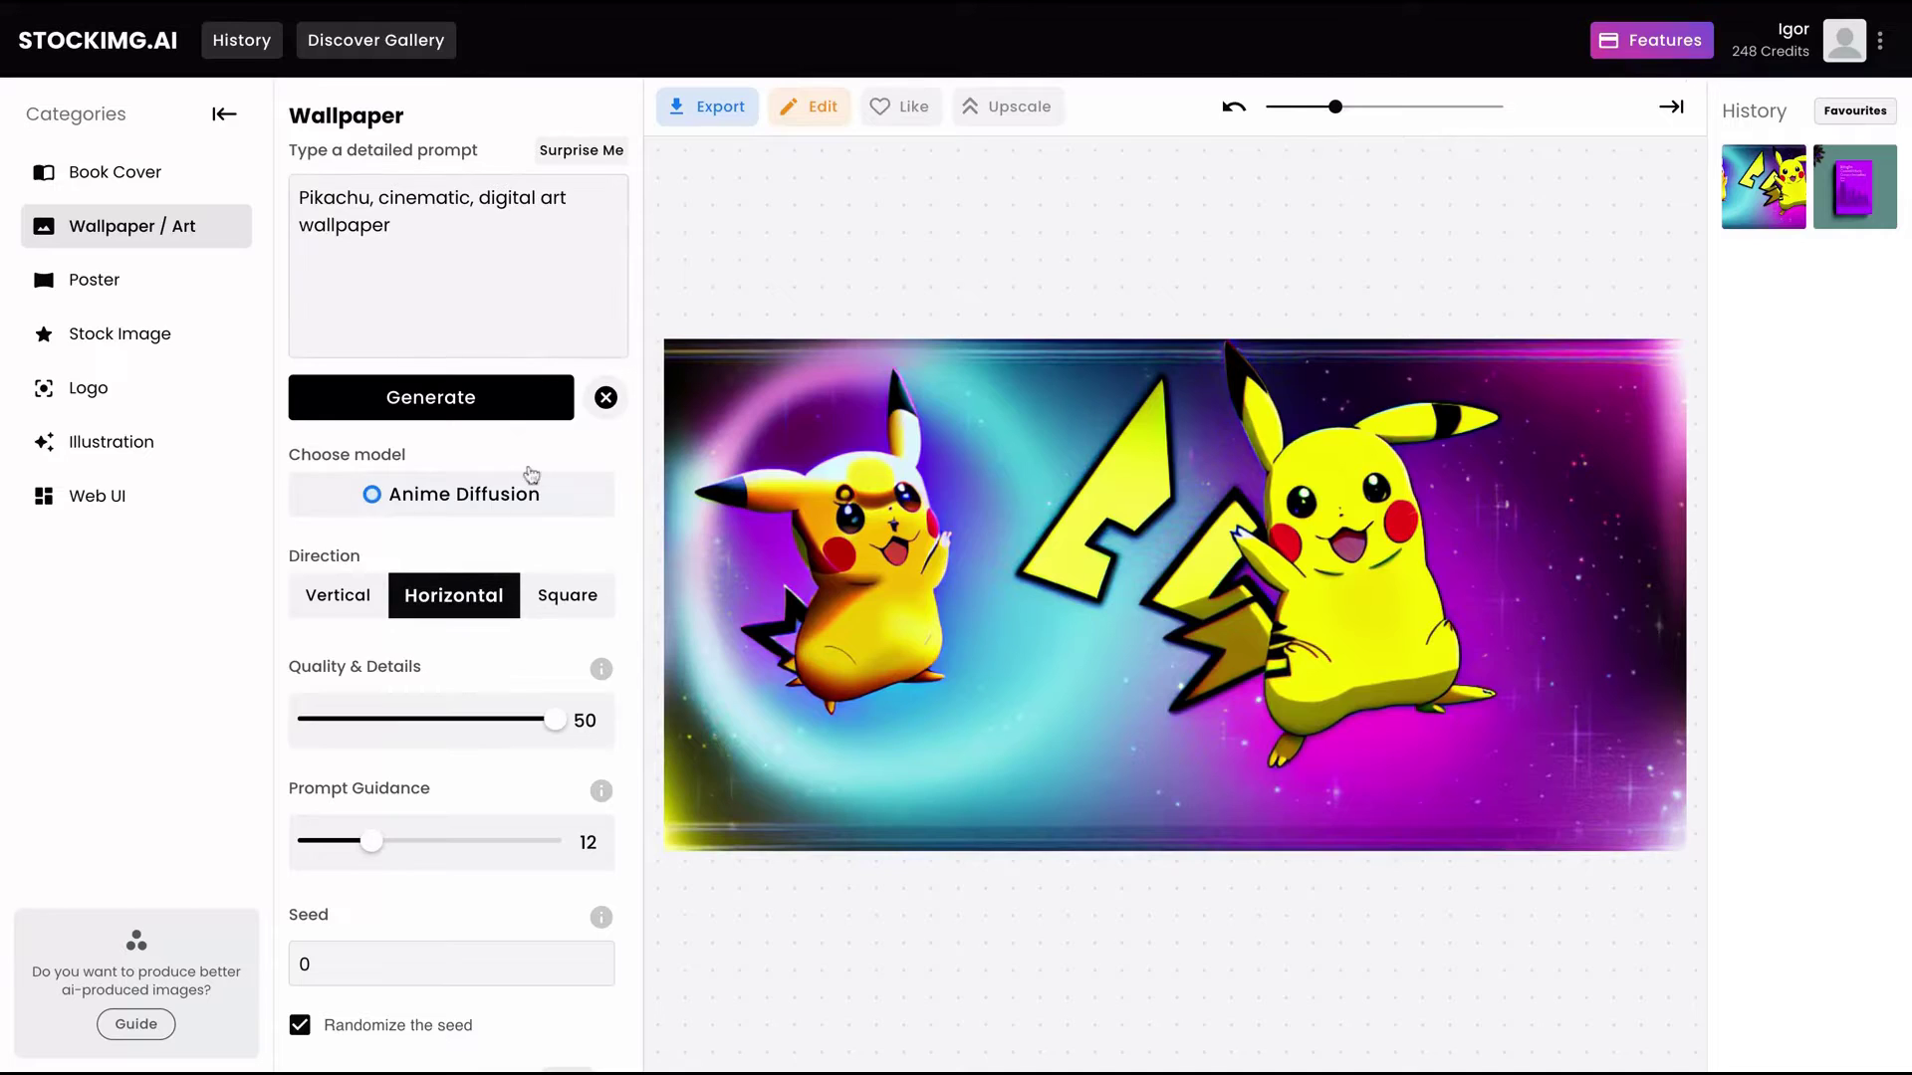
pyautogui.click(461, 494)
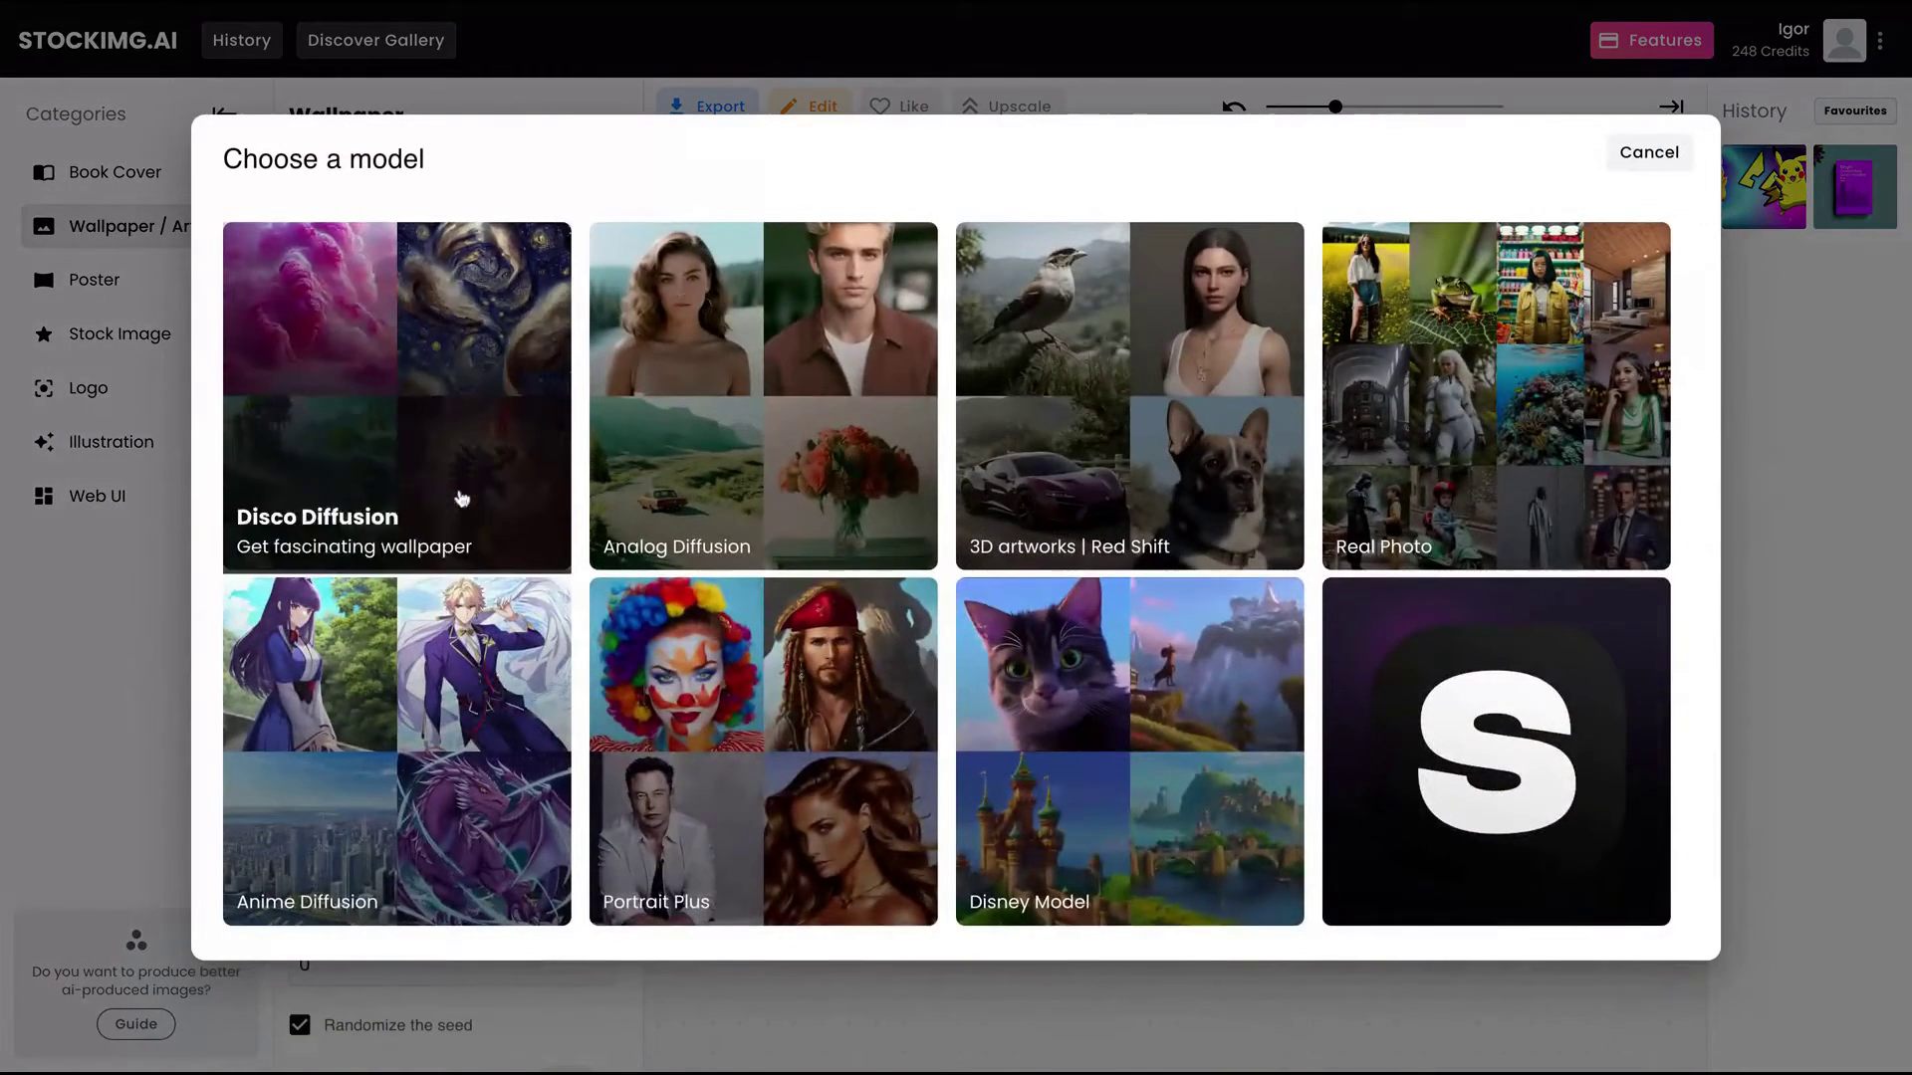
pyautogui.click(1138, 730)
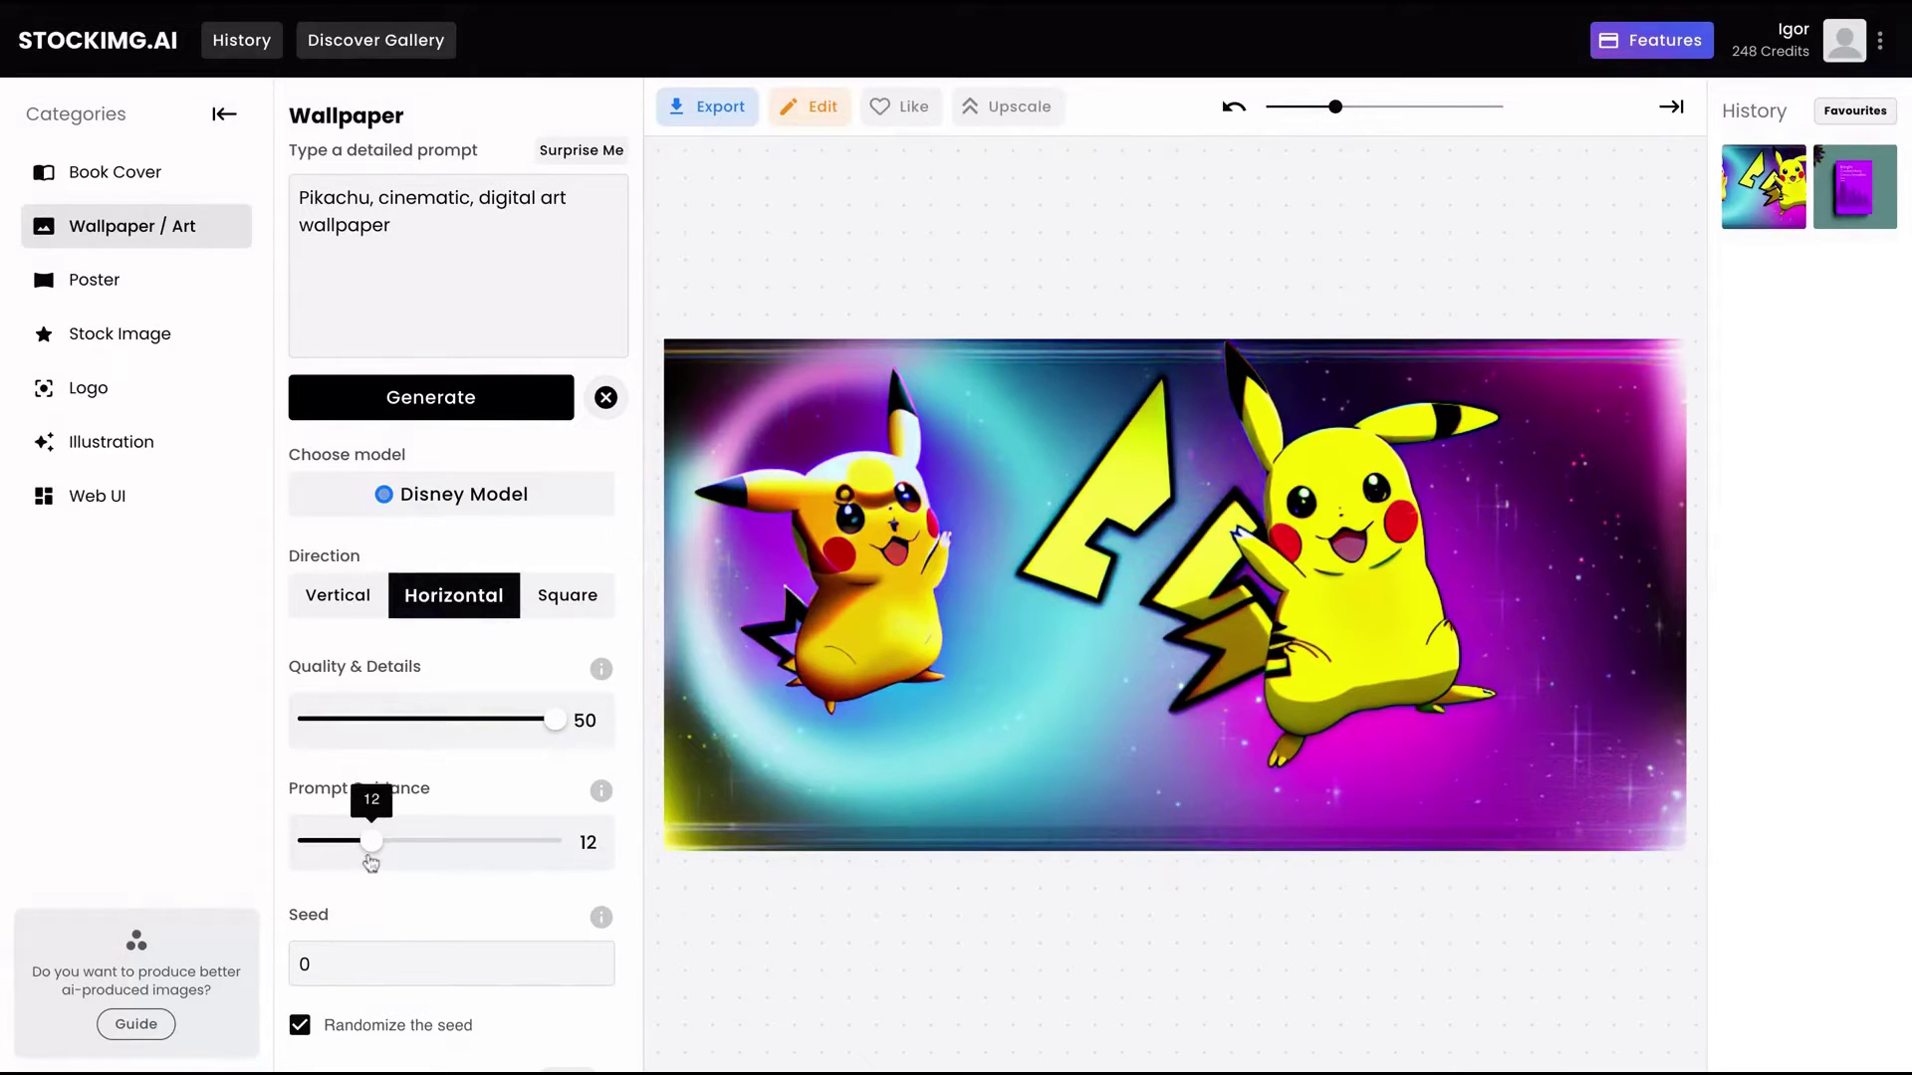
pyautogui.moveTo(370, 843); pyautogui.dragTo(330, 842)
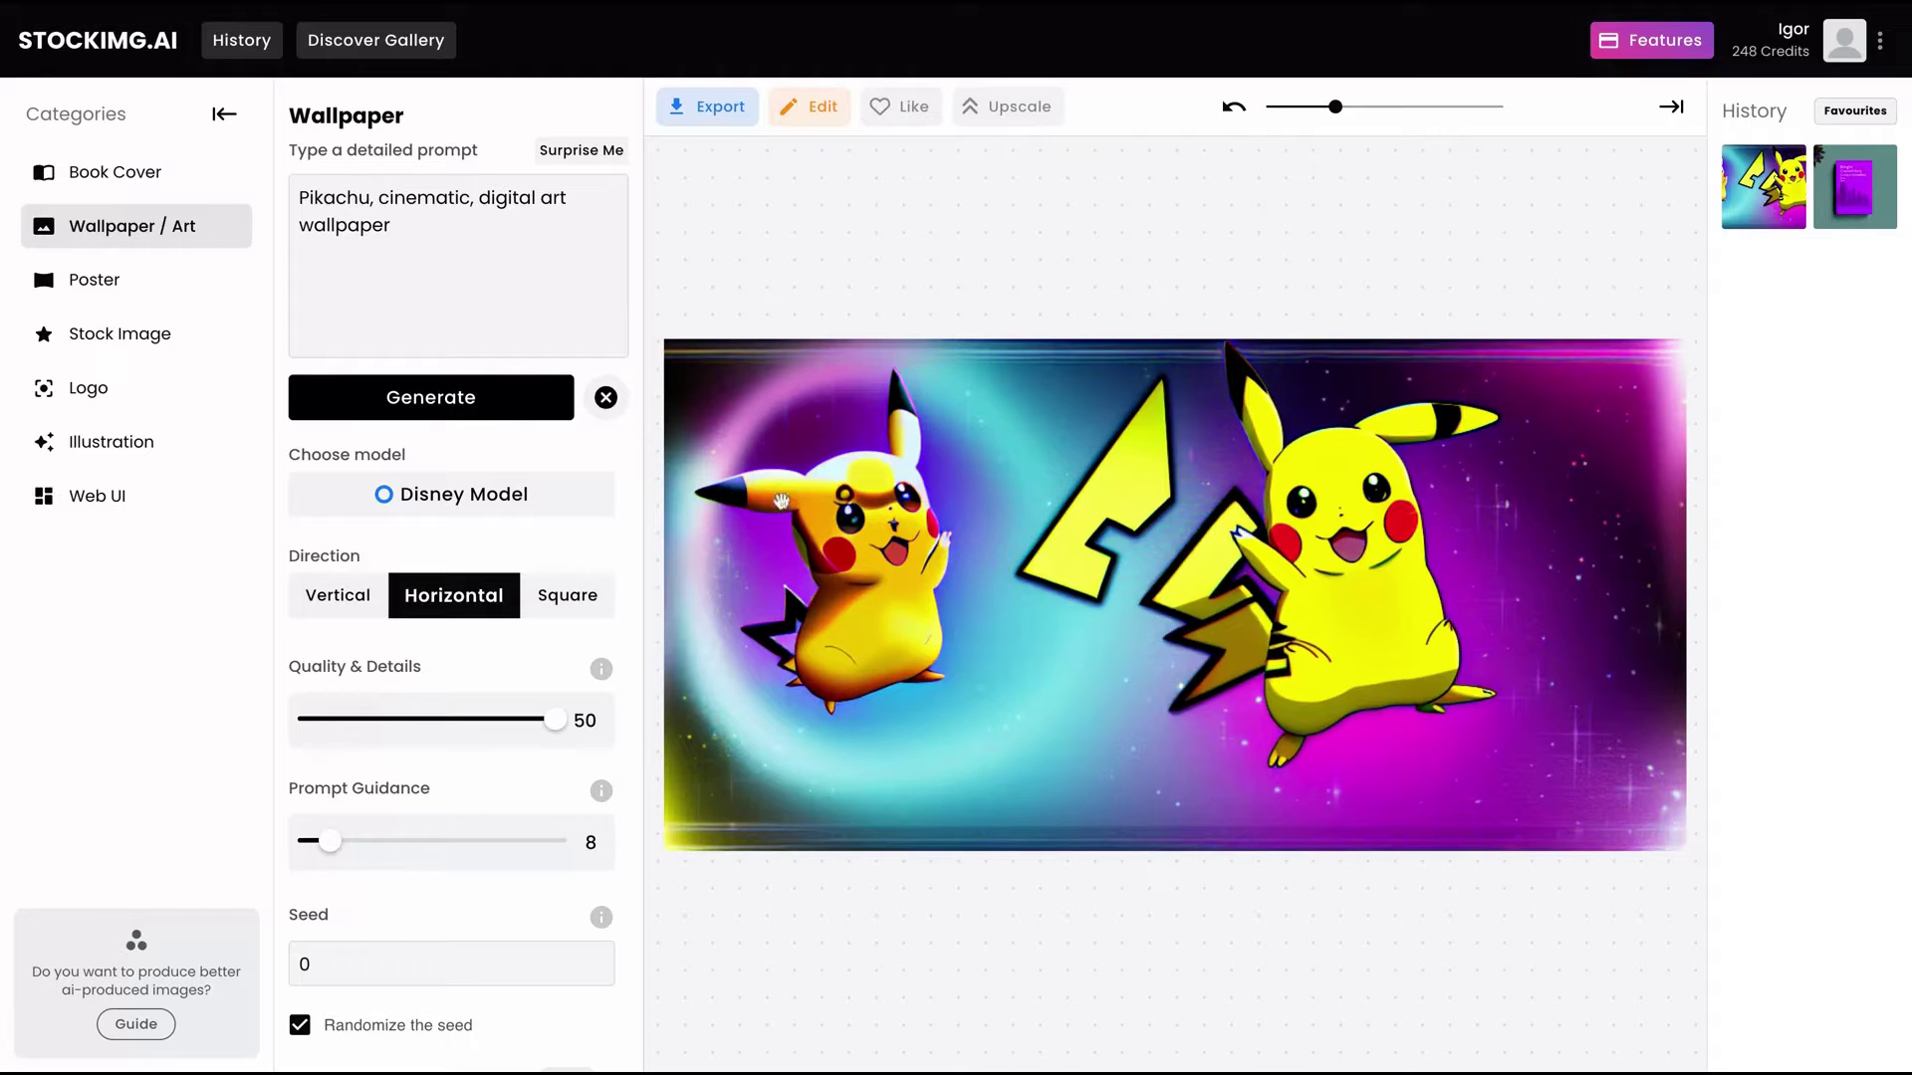
pyautogui.click(483, 402)
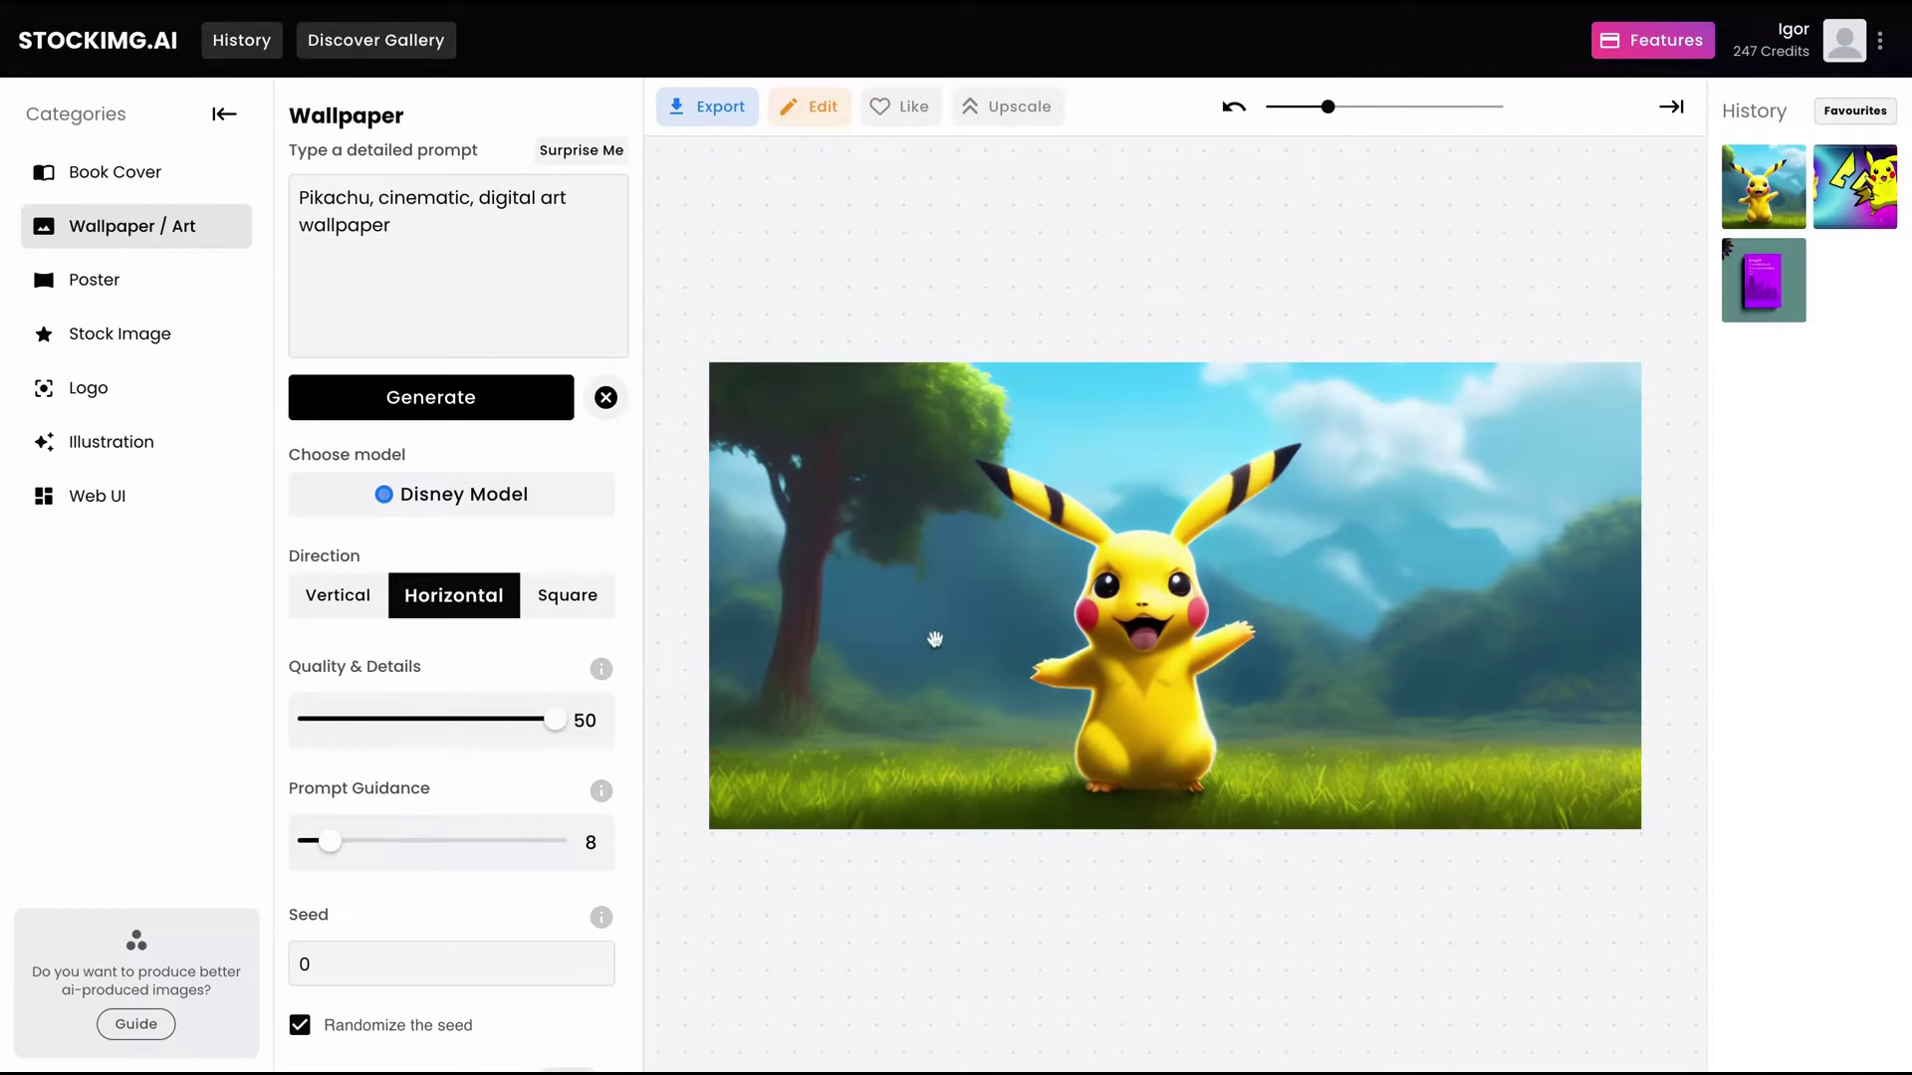
pyautogui.click(428, 403)
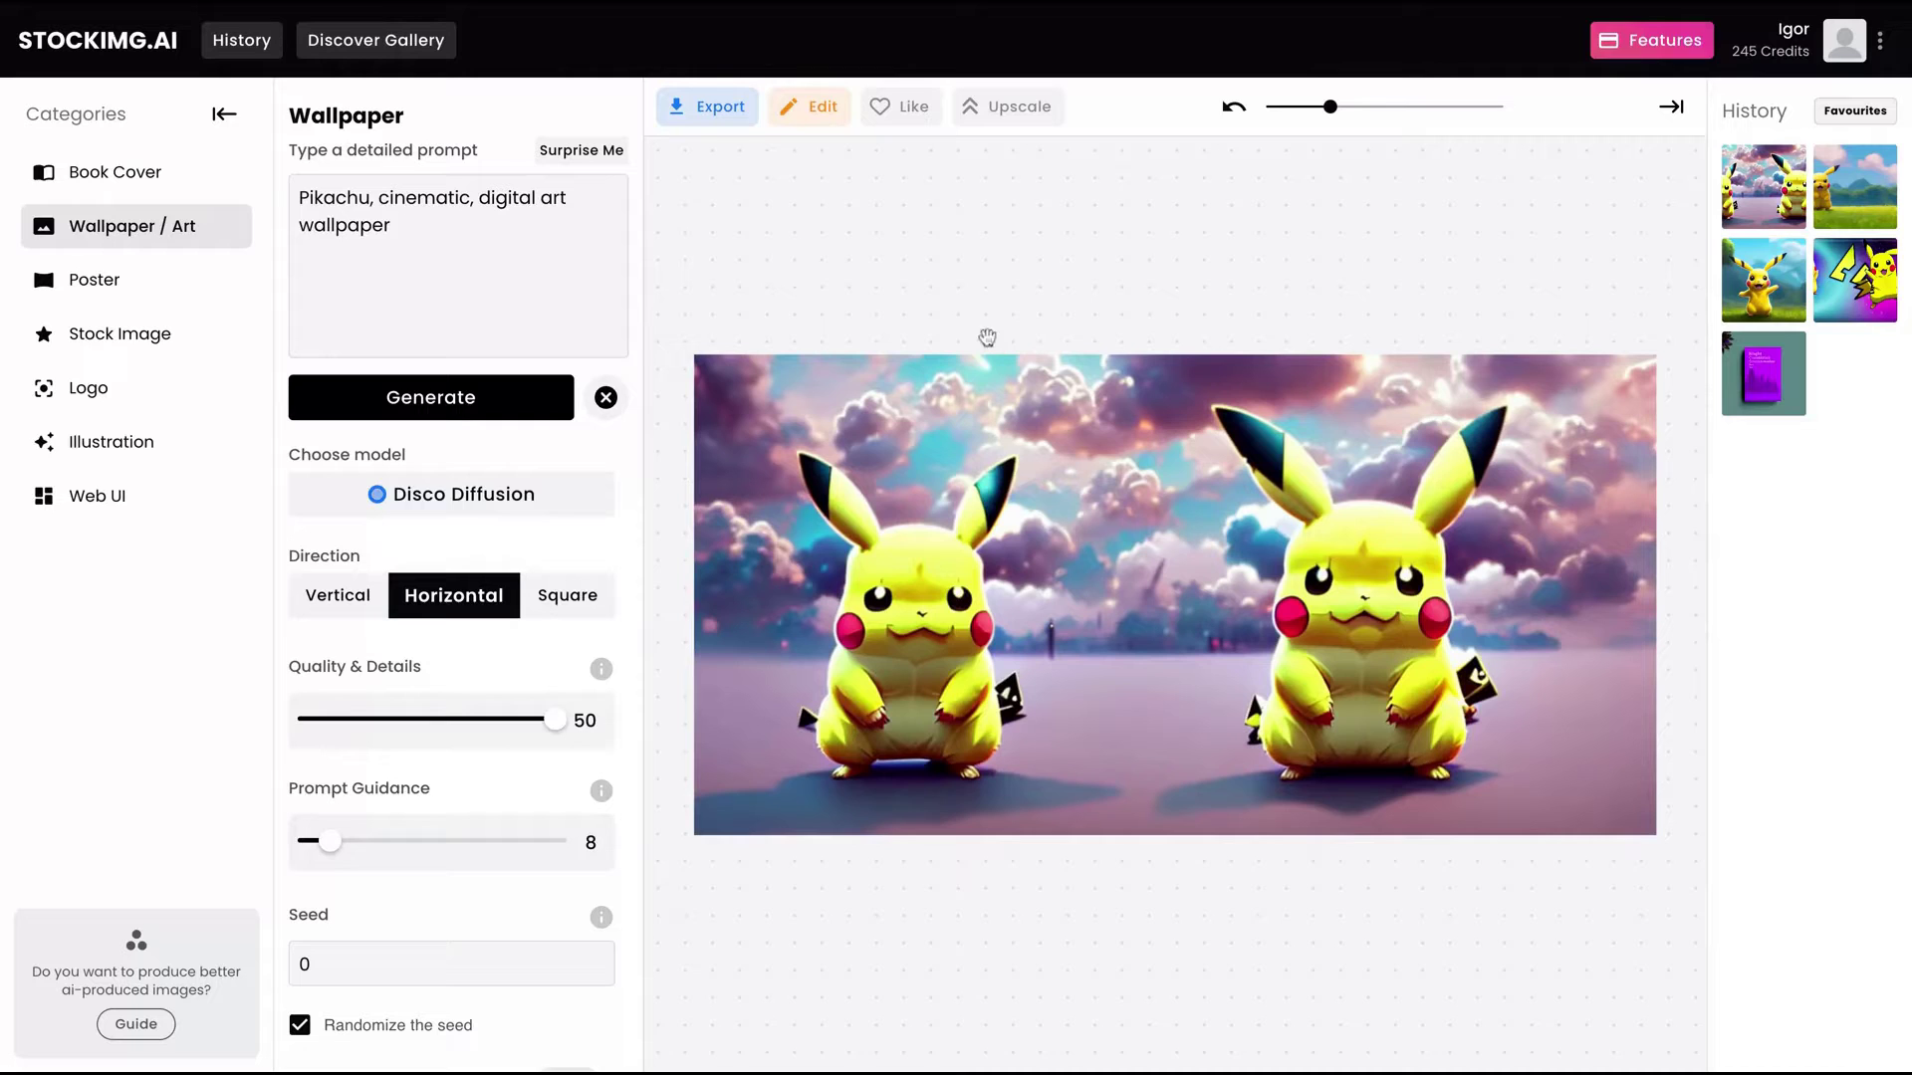
# Step: Generate a poster from the prompt 'A New York City poster with a broadway background'
pyautogui.click(86, 281)
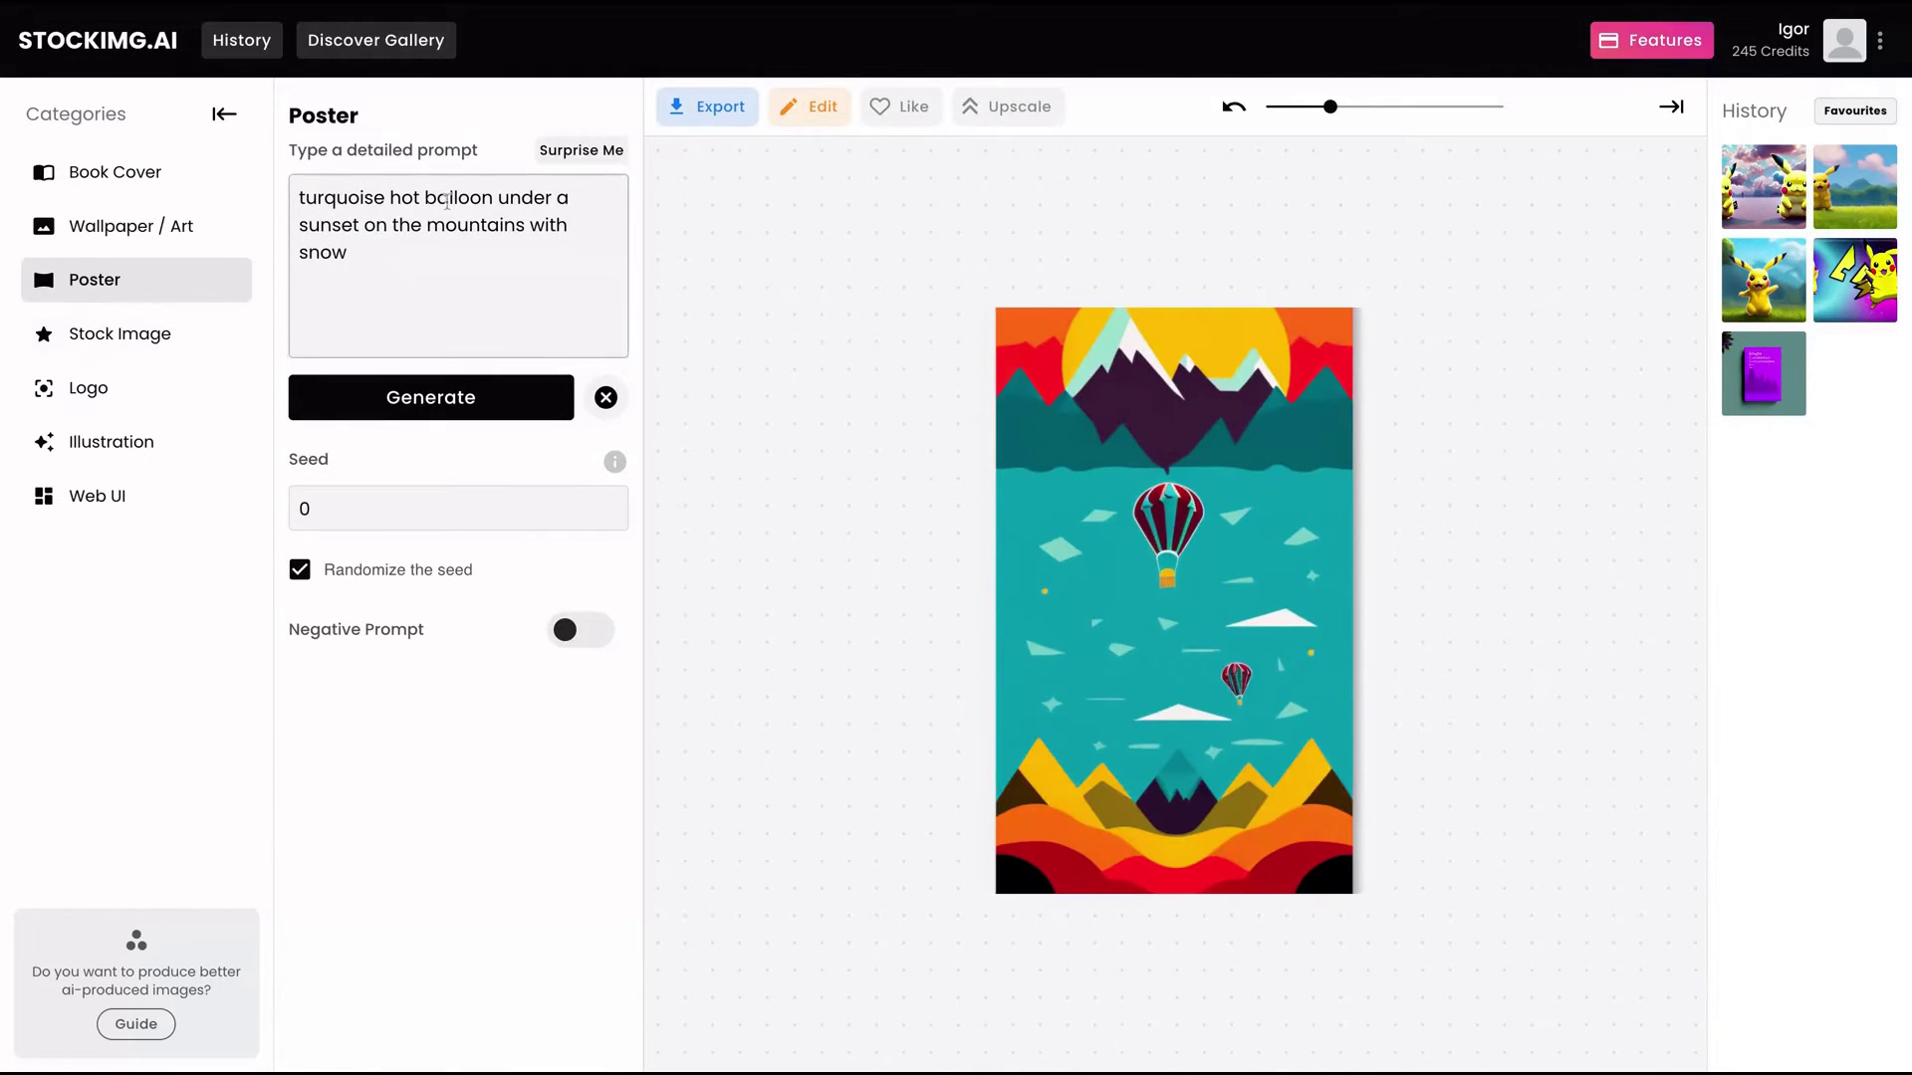
pyautogui.tripleClick(414, 248)
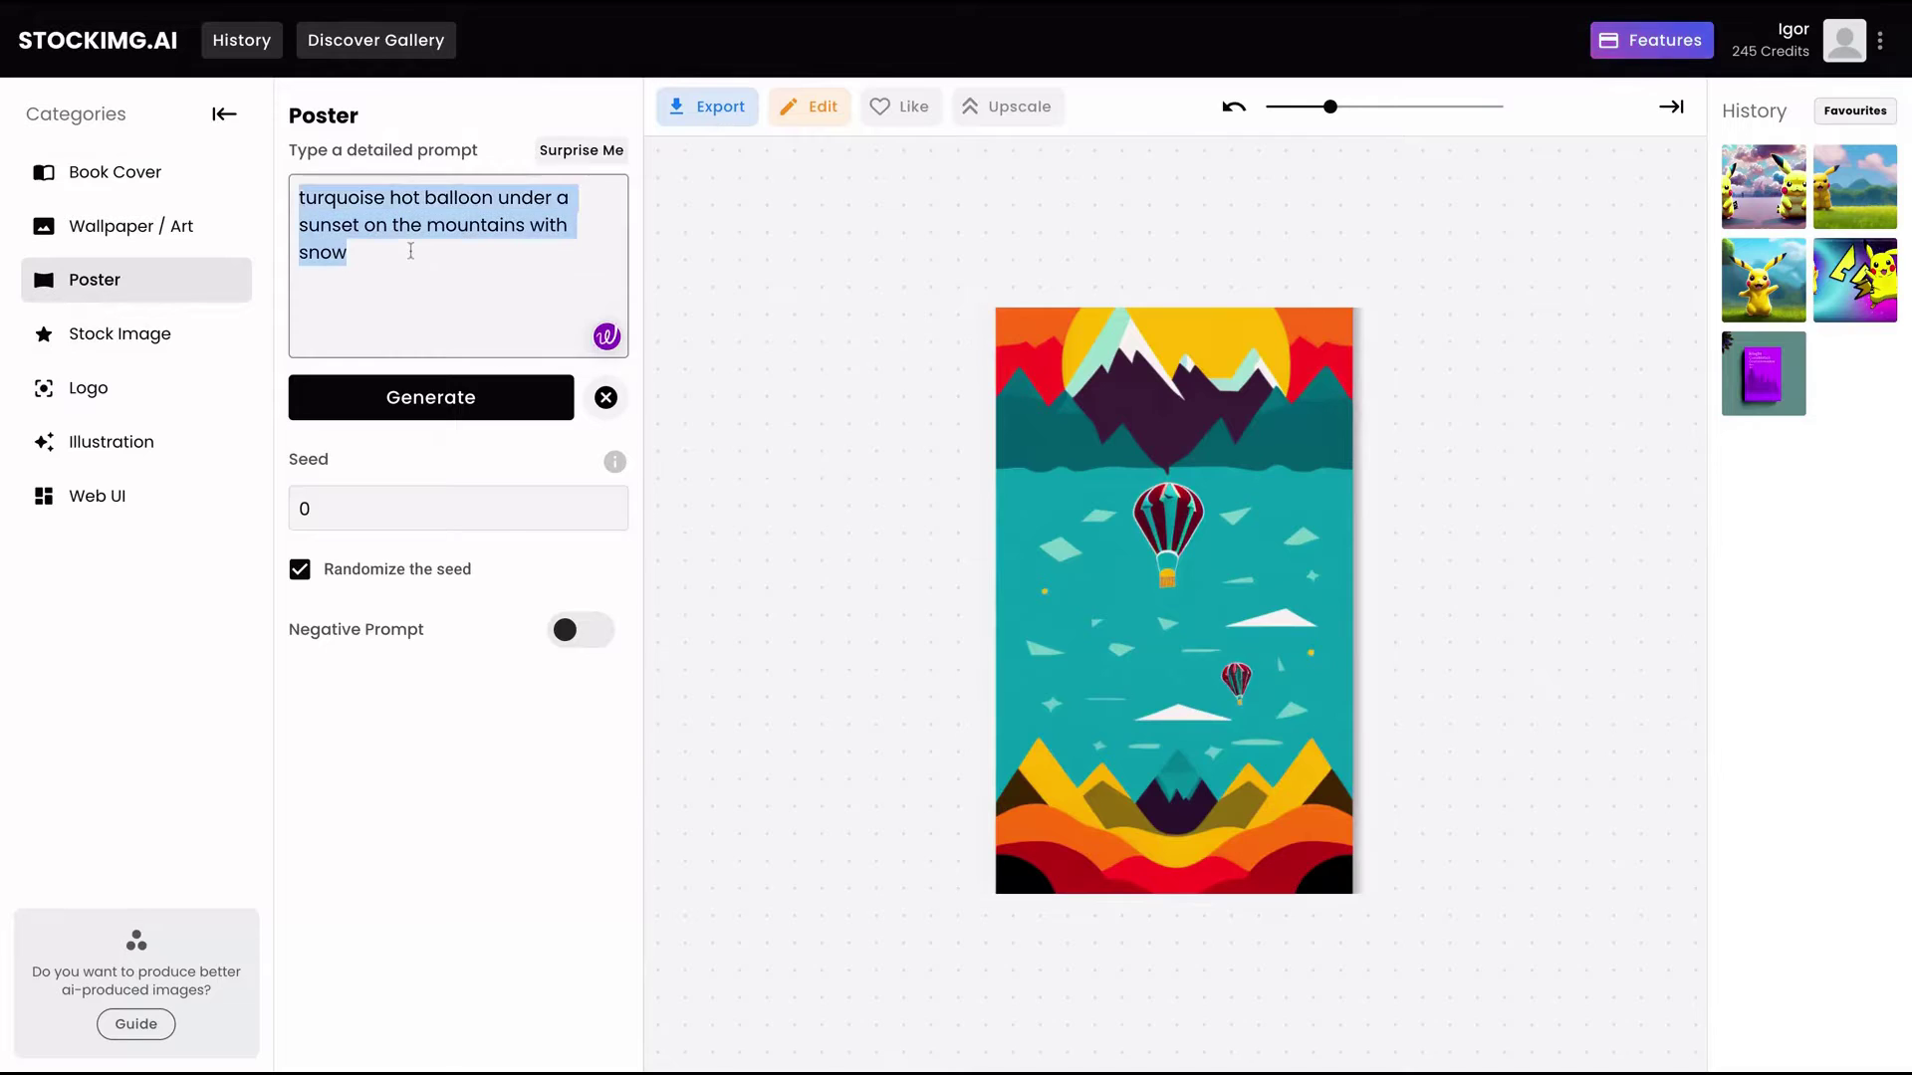
pyautogui.write('A New ')
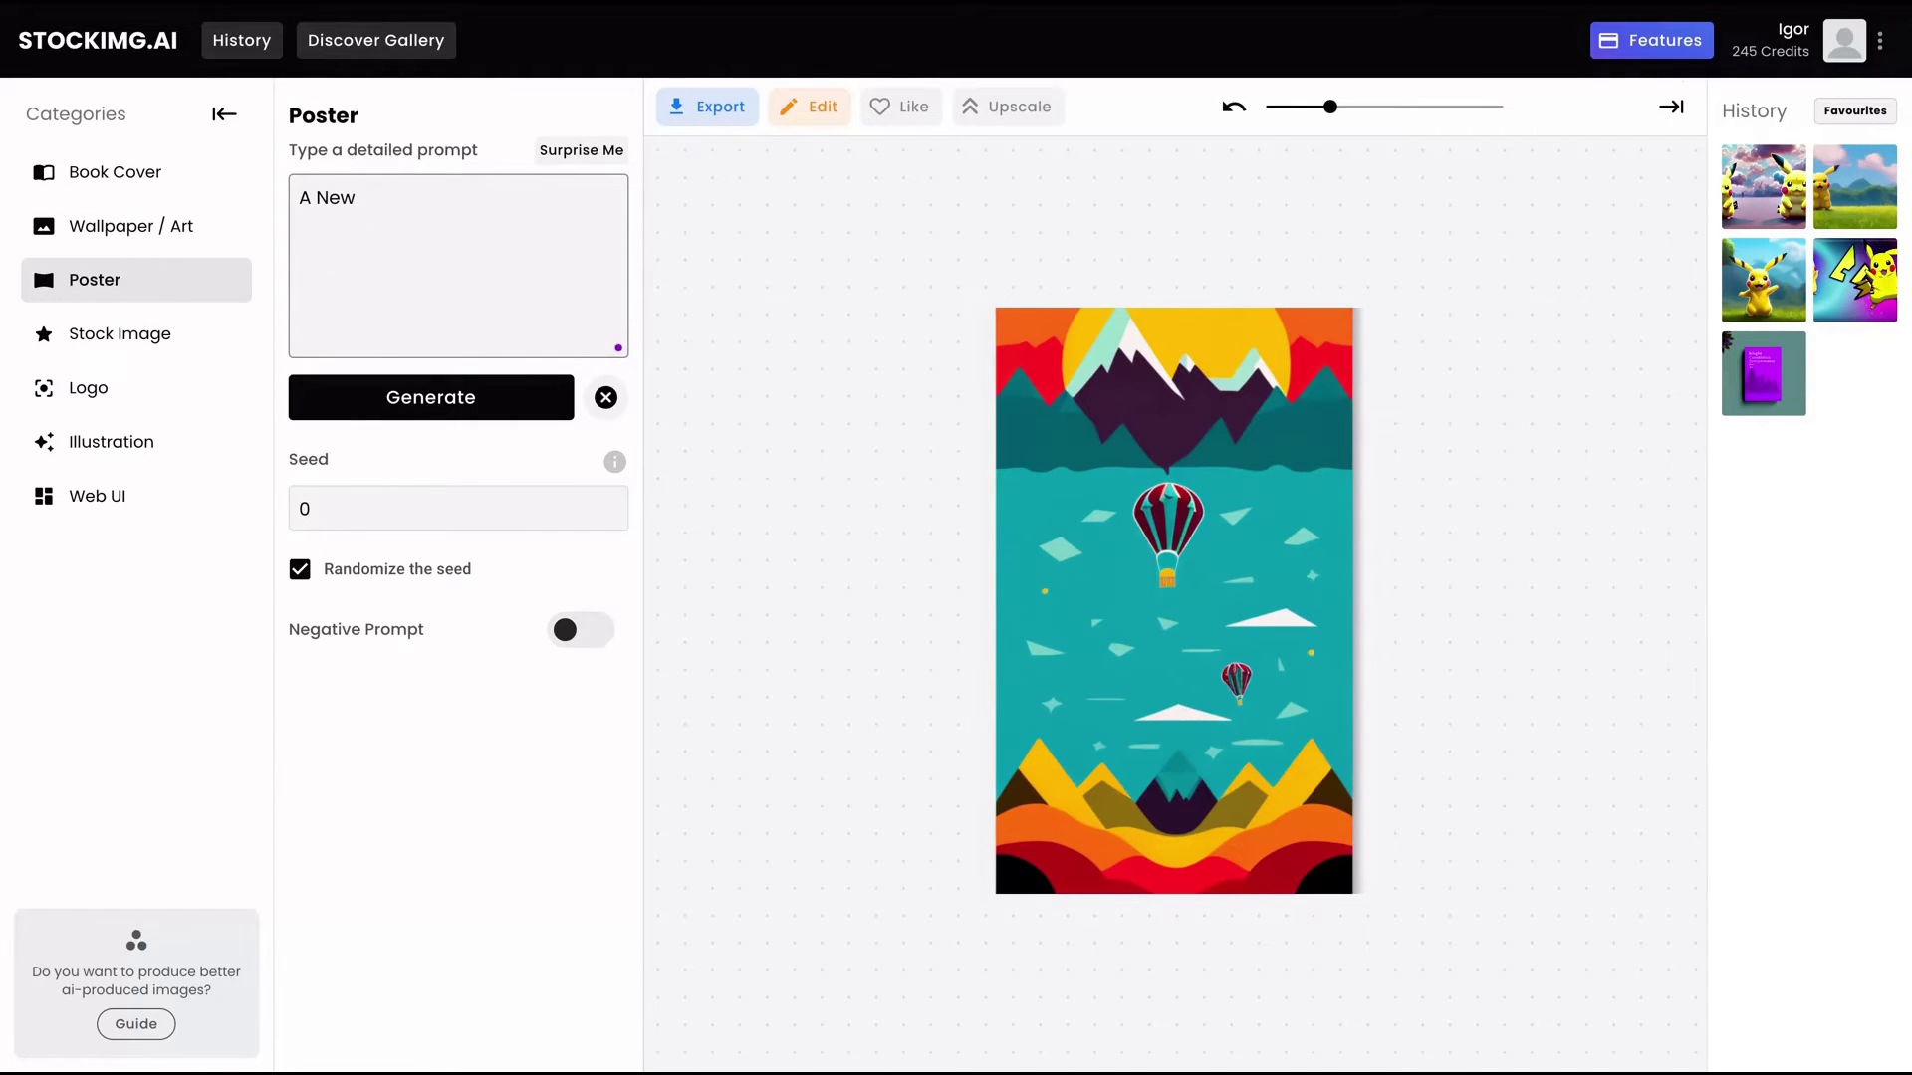
pyautogui.write('York City poster with a broadway background')
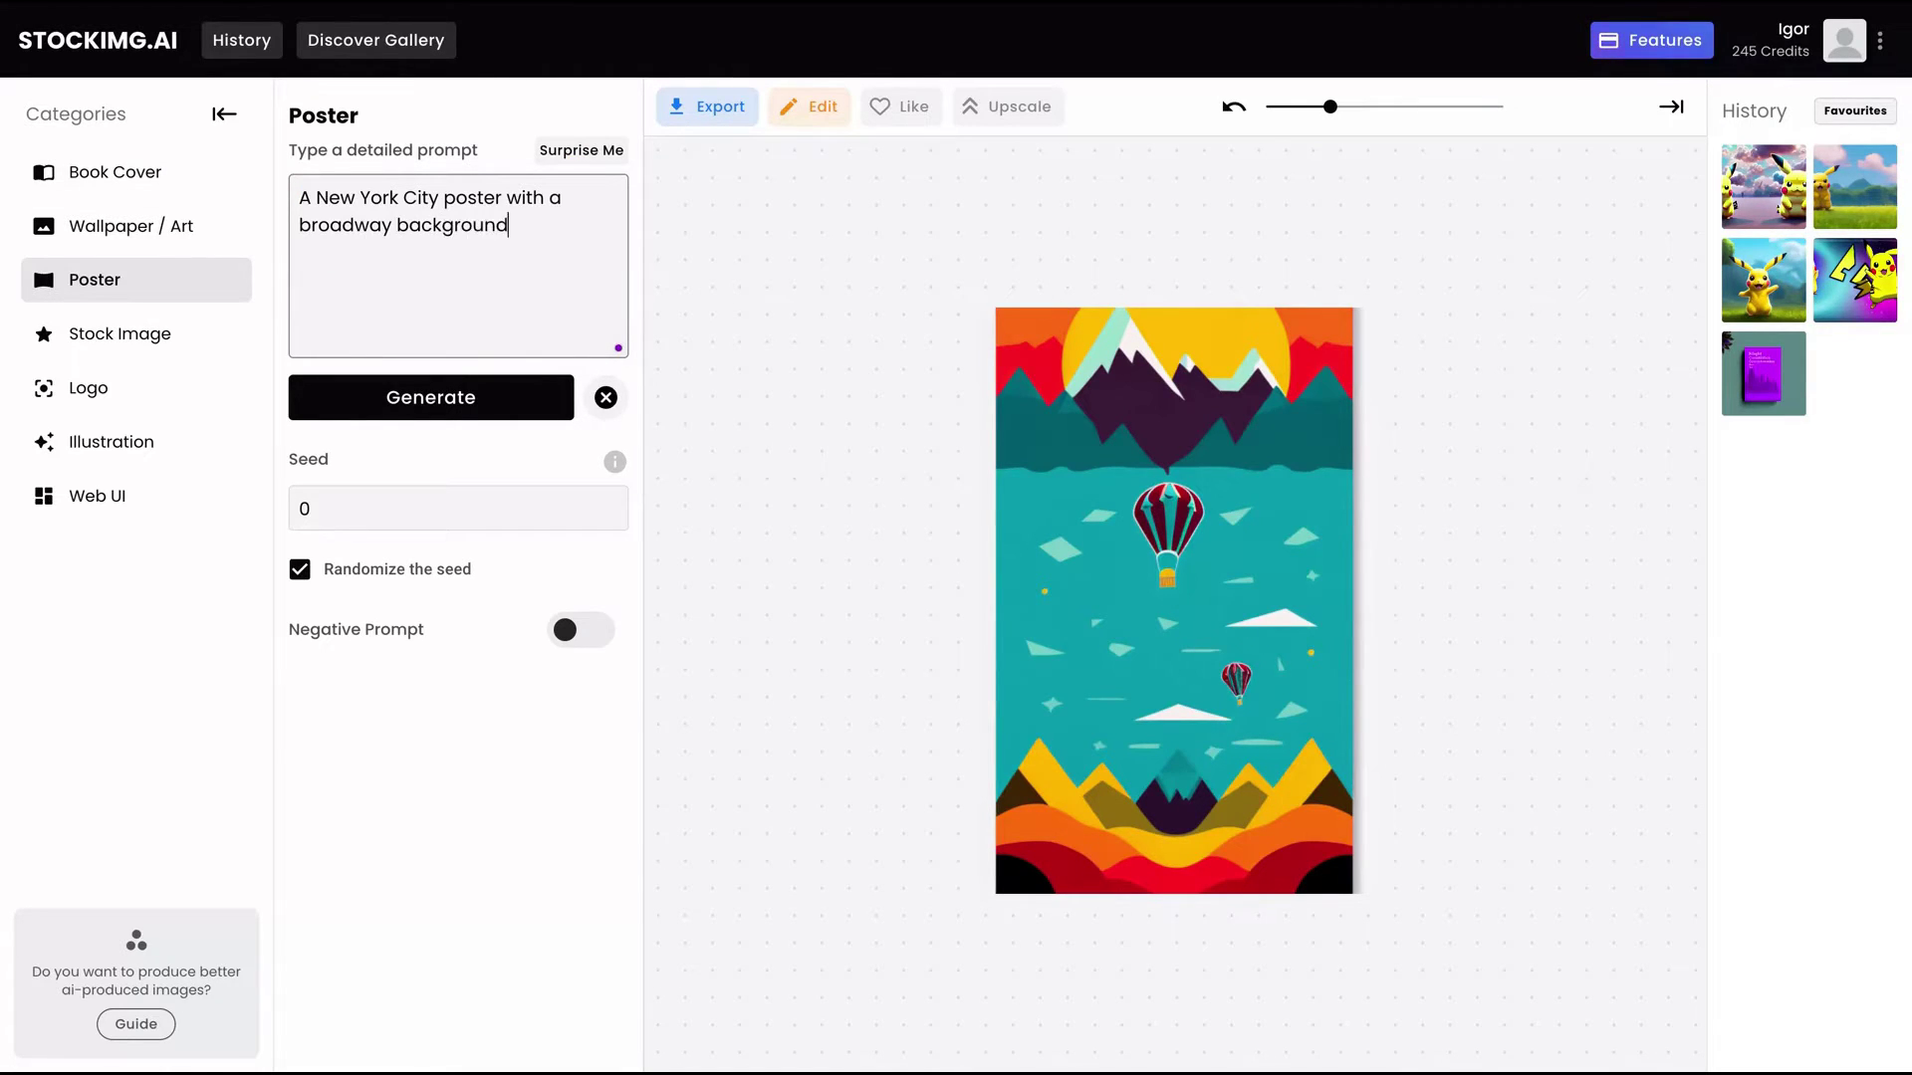
pyautogui.click(412, 400)
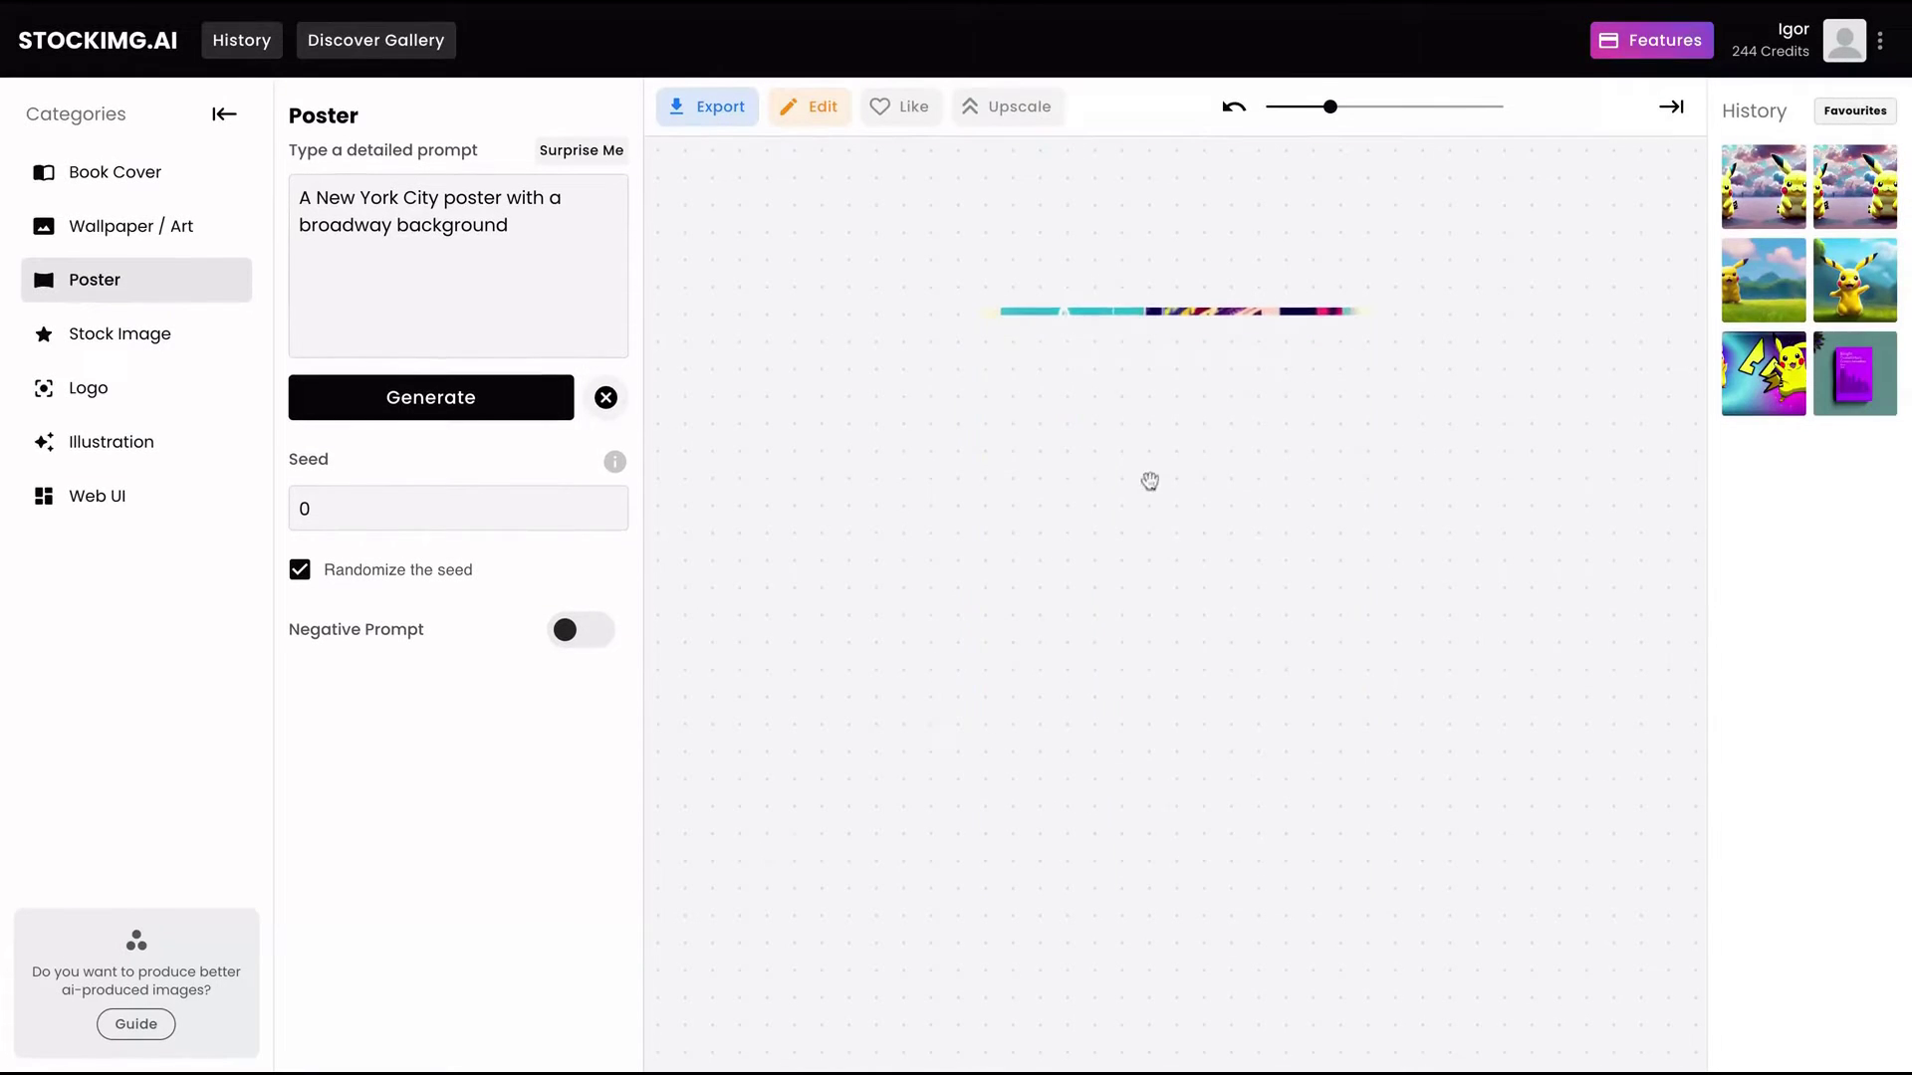
pyautogui.scroll(3, 1068, 626)
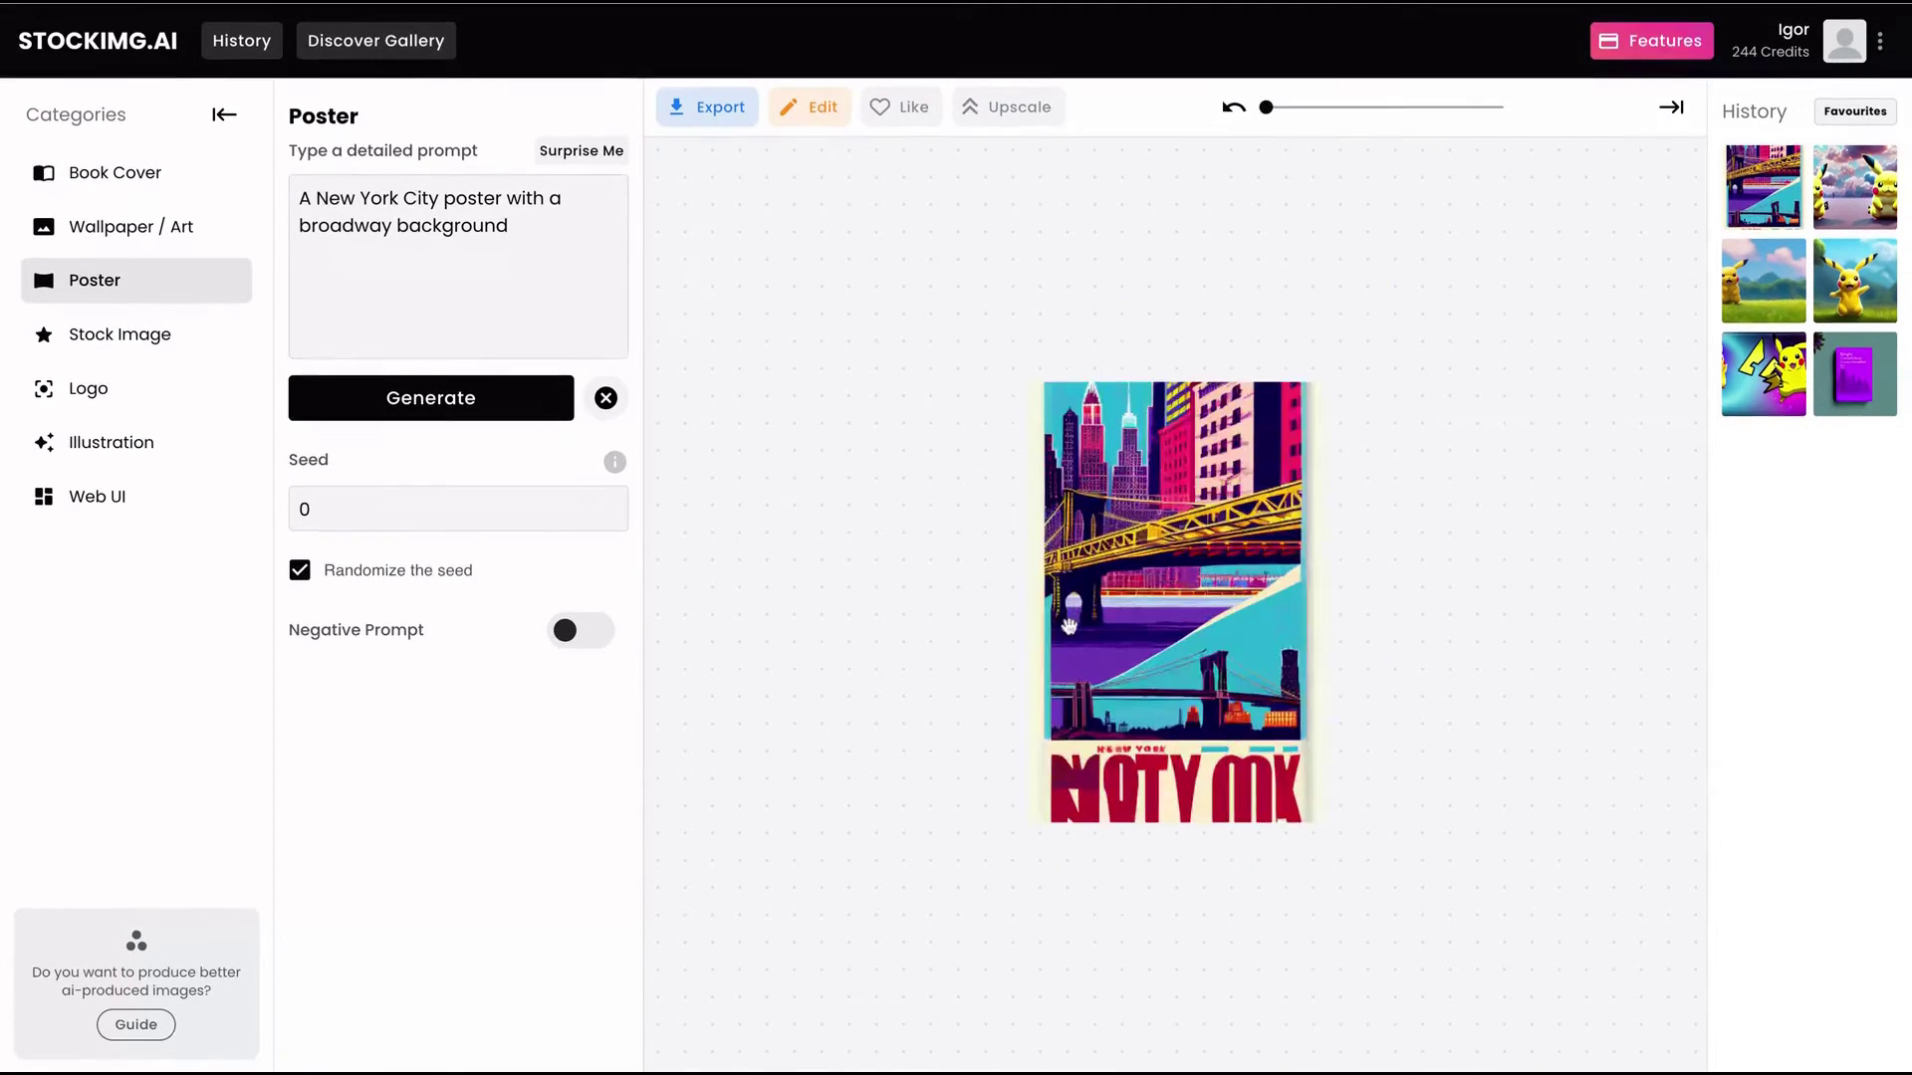
pyautogui.scroll(2, 1068, 626)
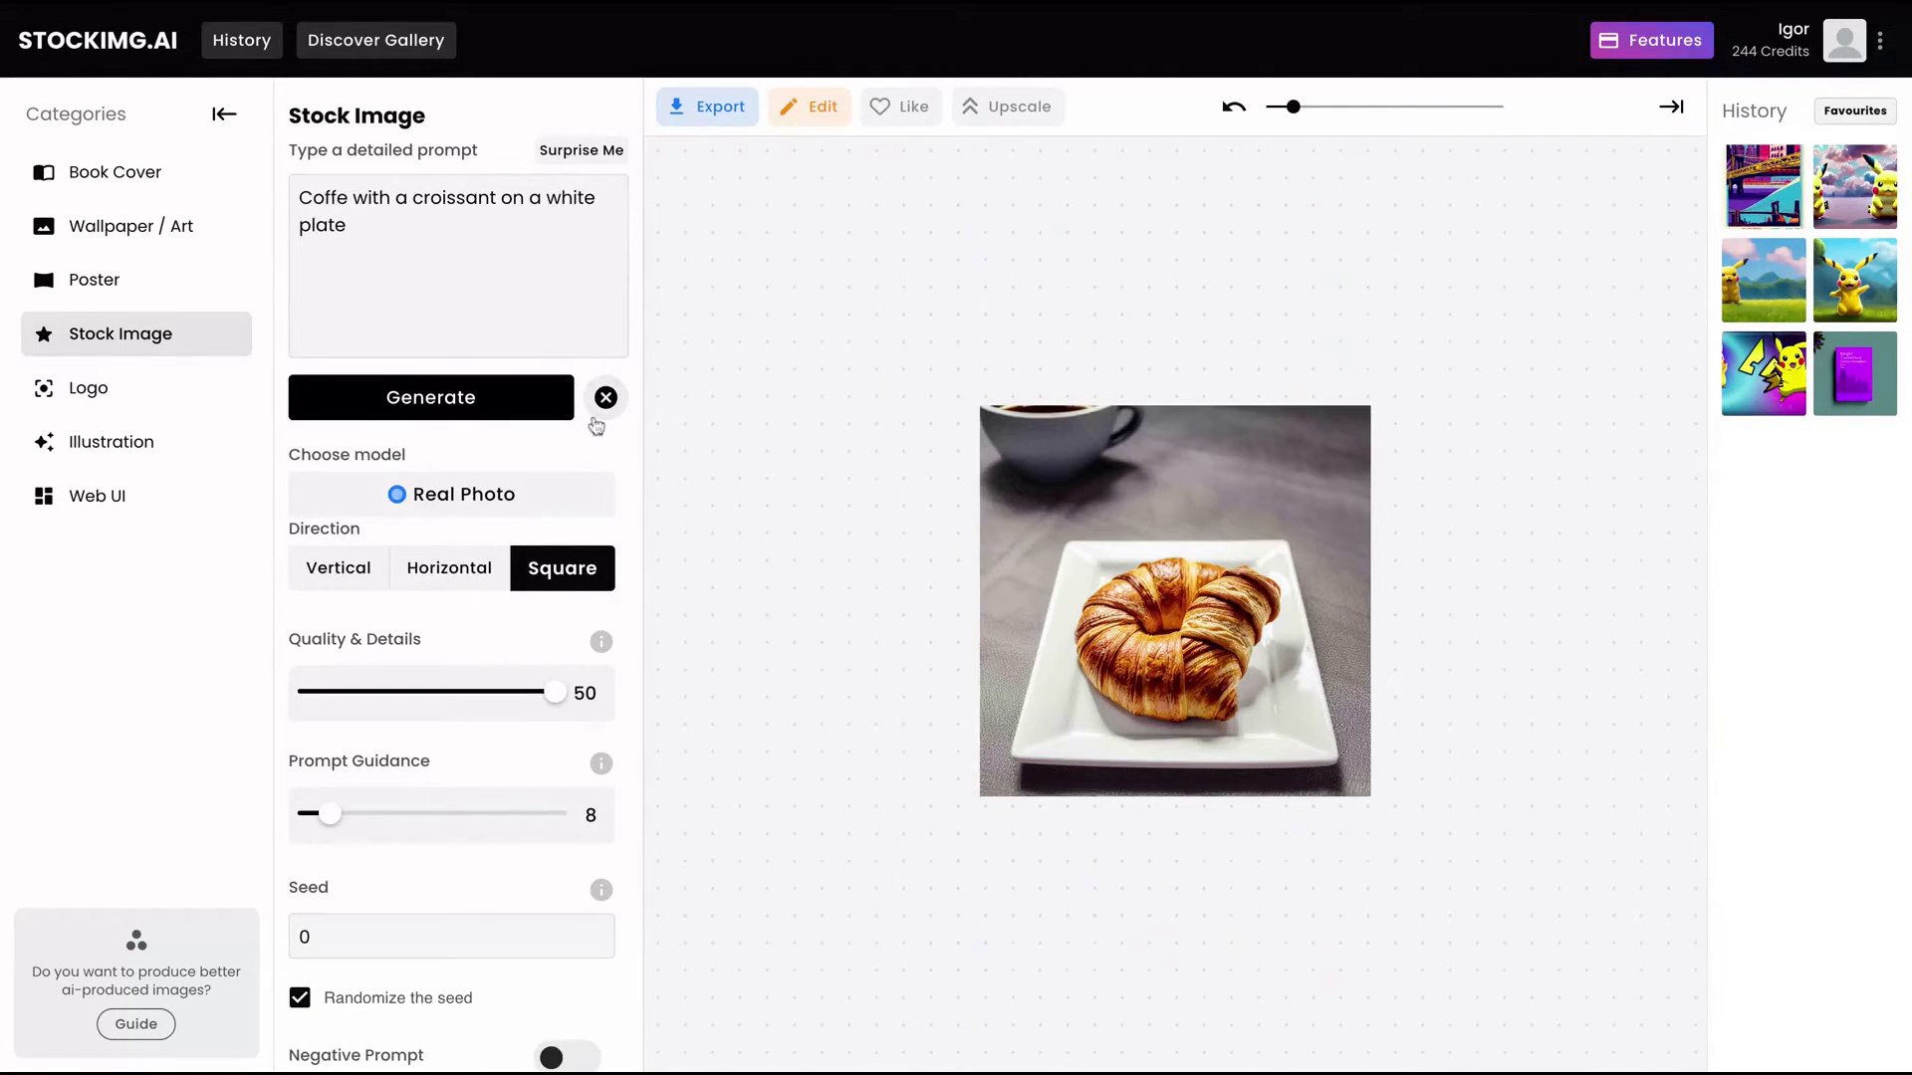
# Step: Generate a Real Photo Batman image from the pasted prompt at prompt guidance 10, then show the model list
pyautogui.click(495, 508)
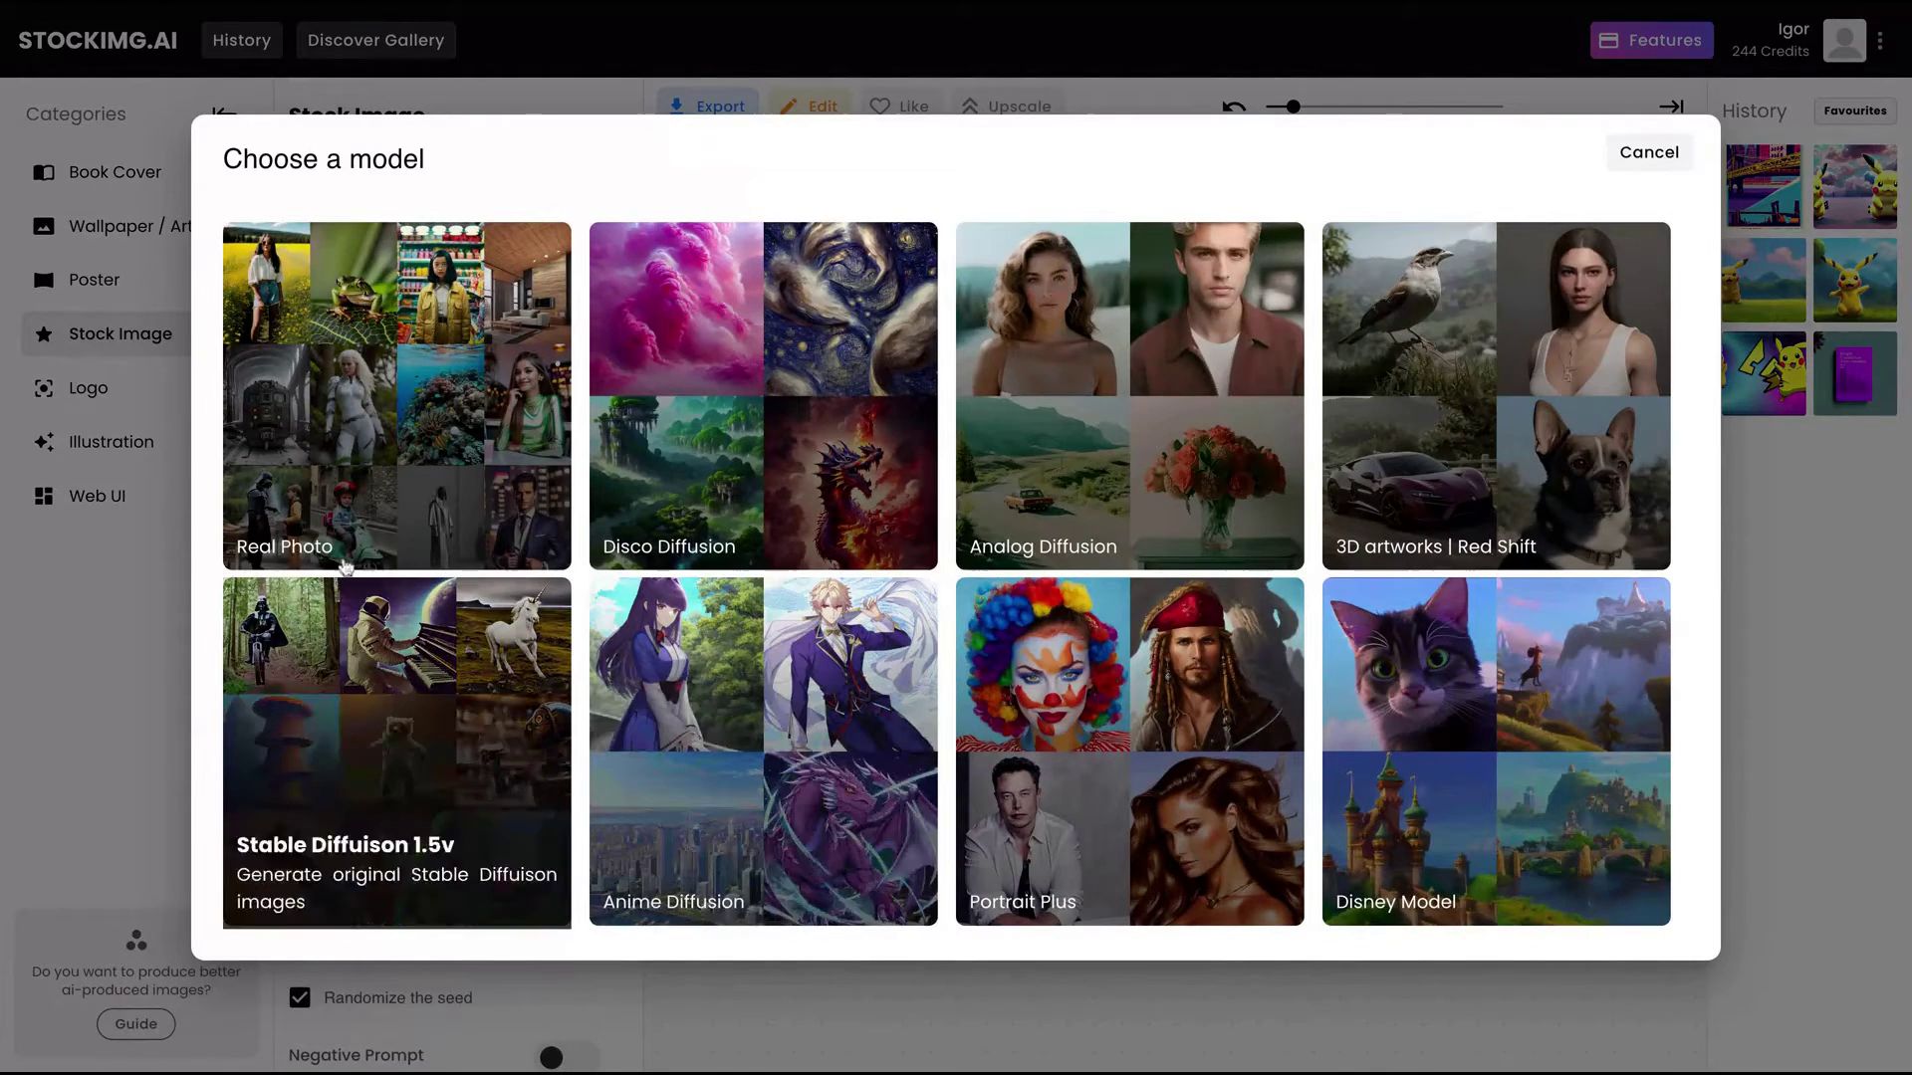
pyautogui.click(553, 291)
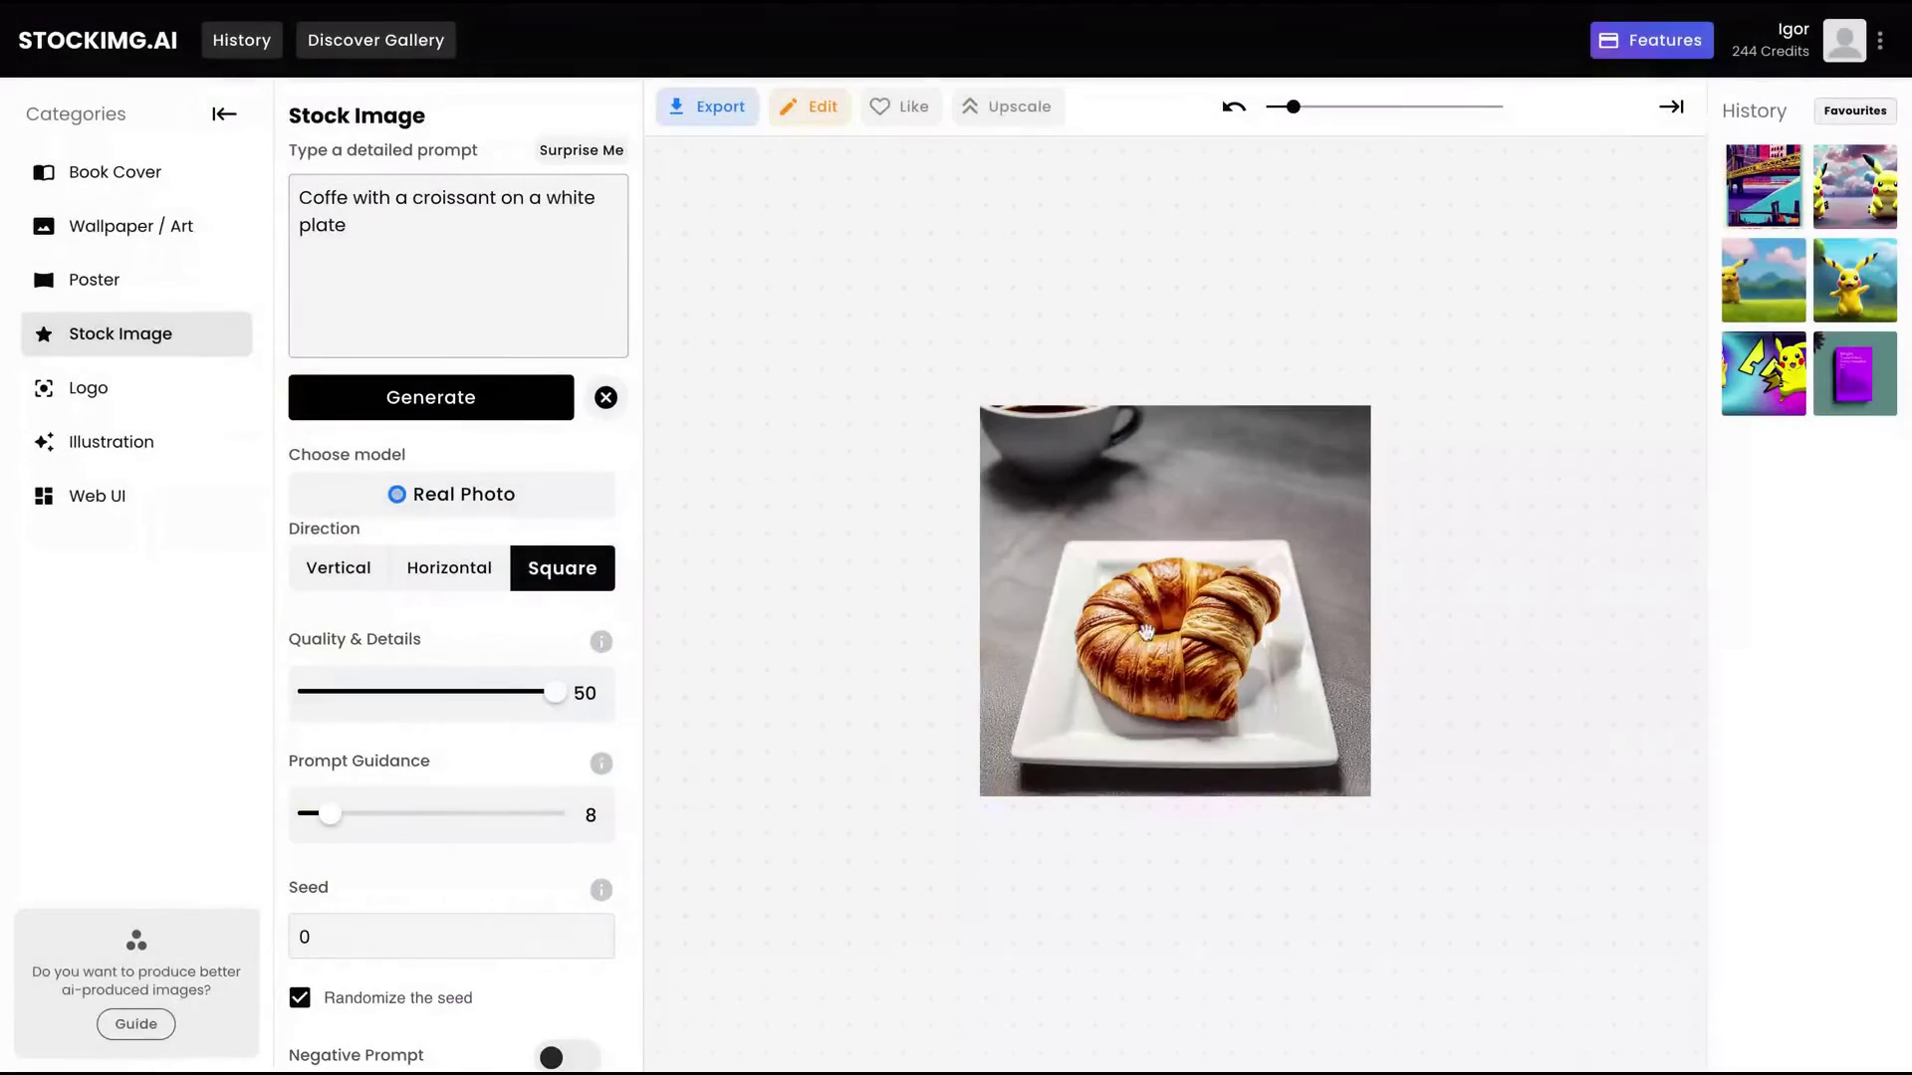
pyautogui.hotkey('ctrl', 'a')
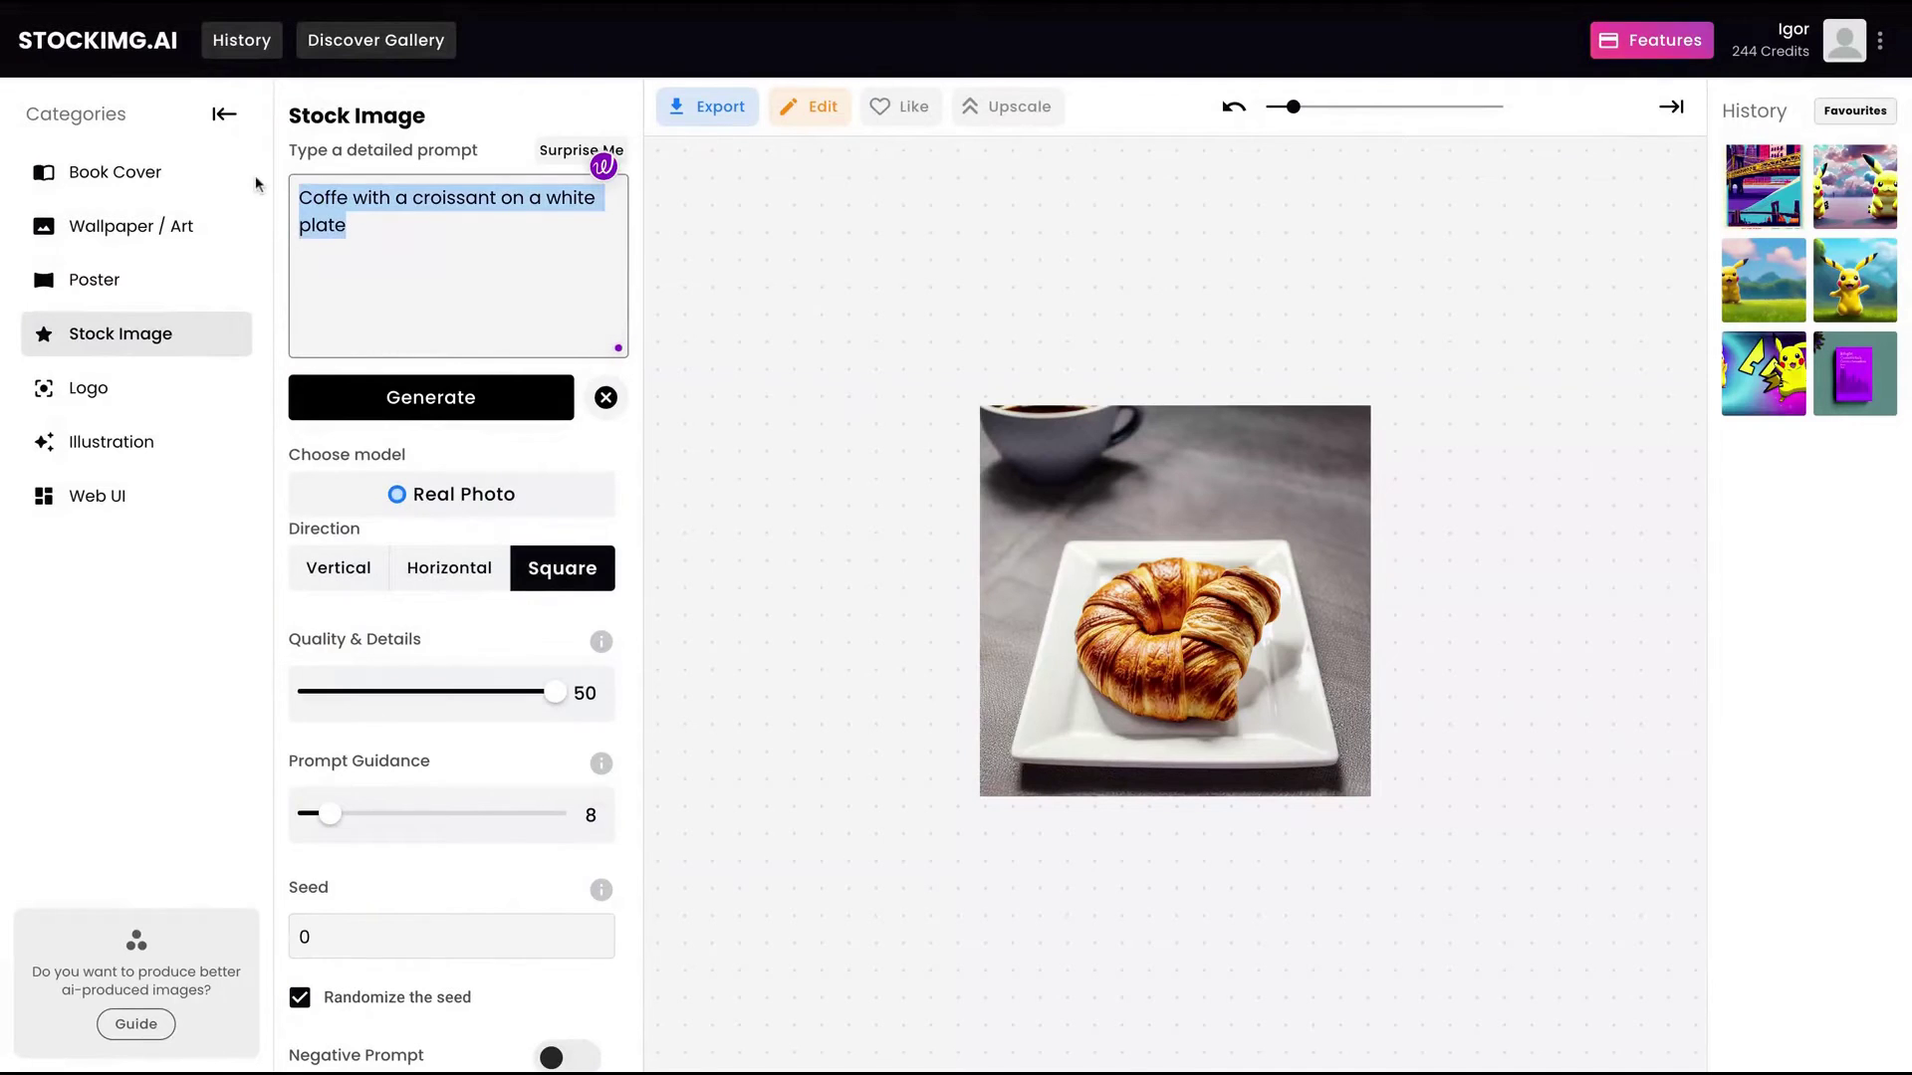
pyautogui.write('Batman, cinematic lighting, high resolution 3D render')
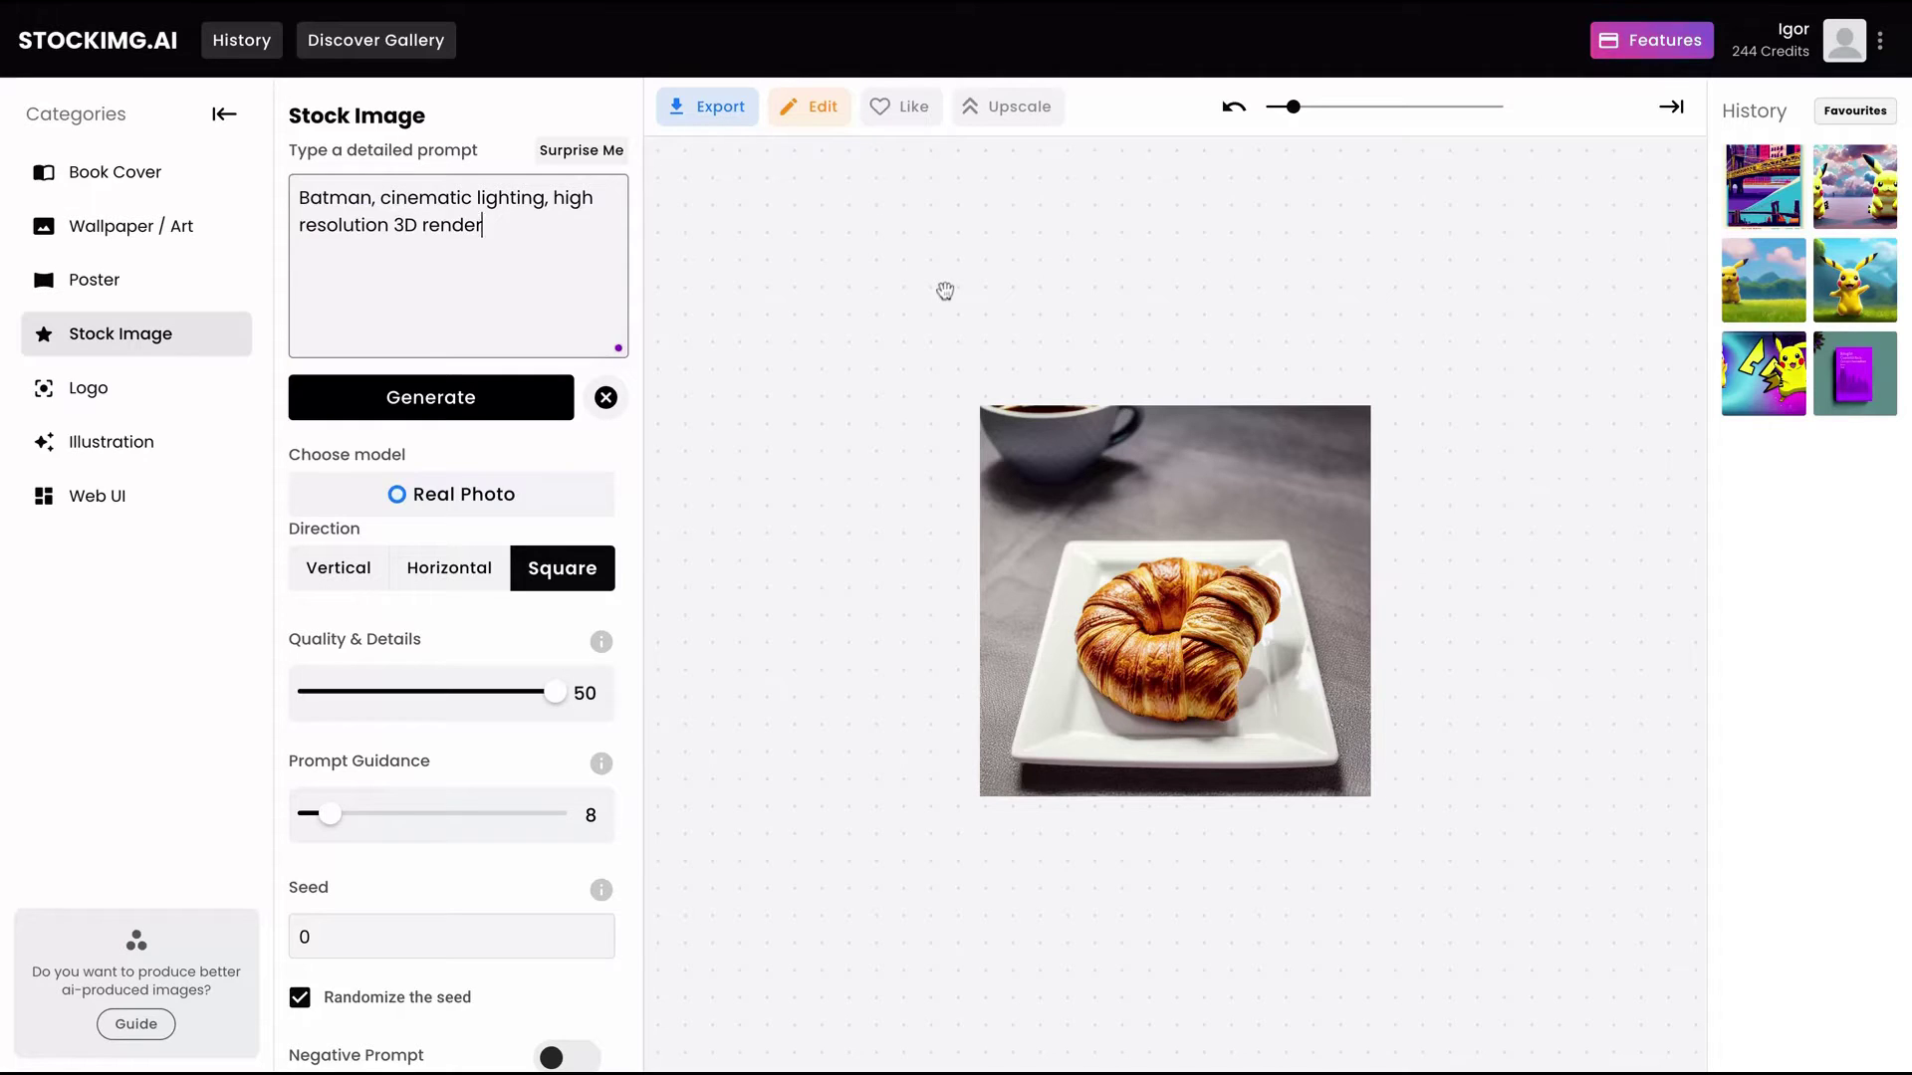
pyautogui.moveTo(328, 821)
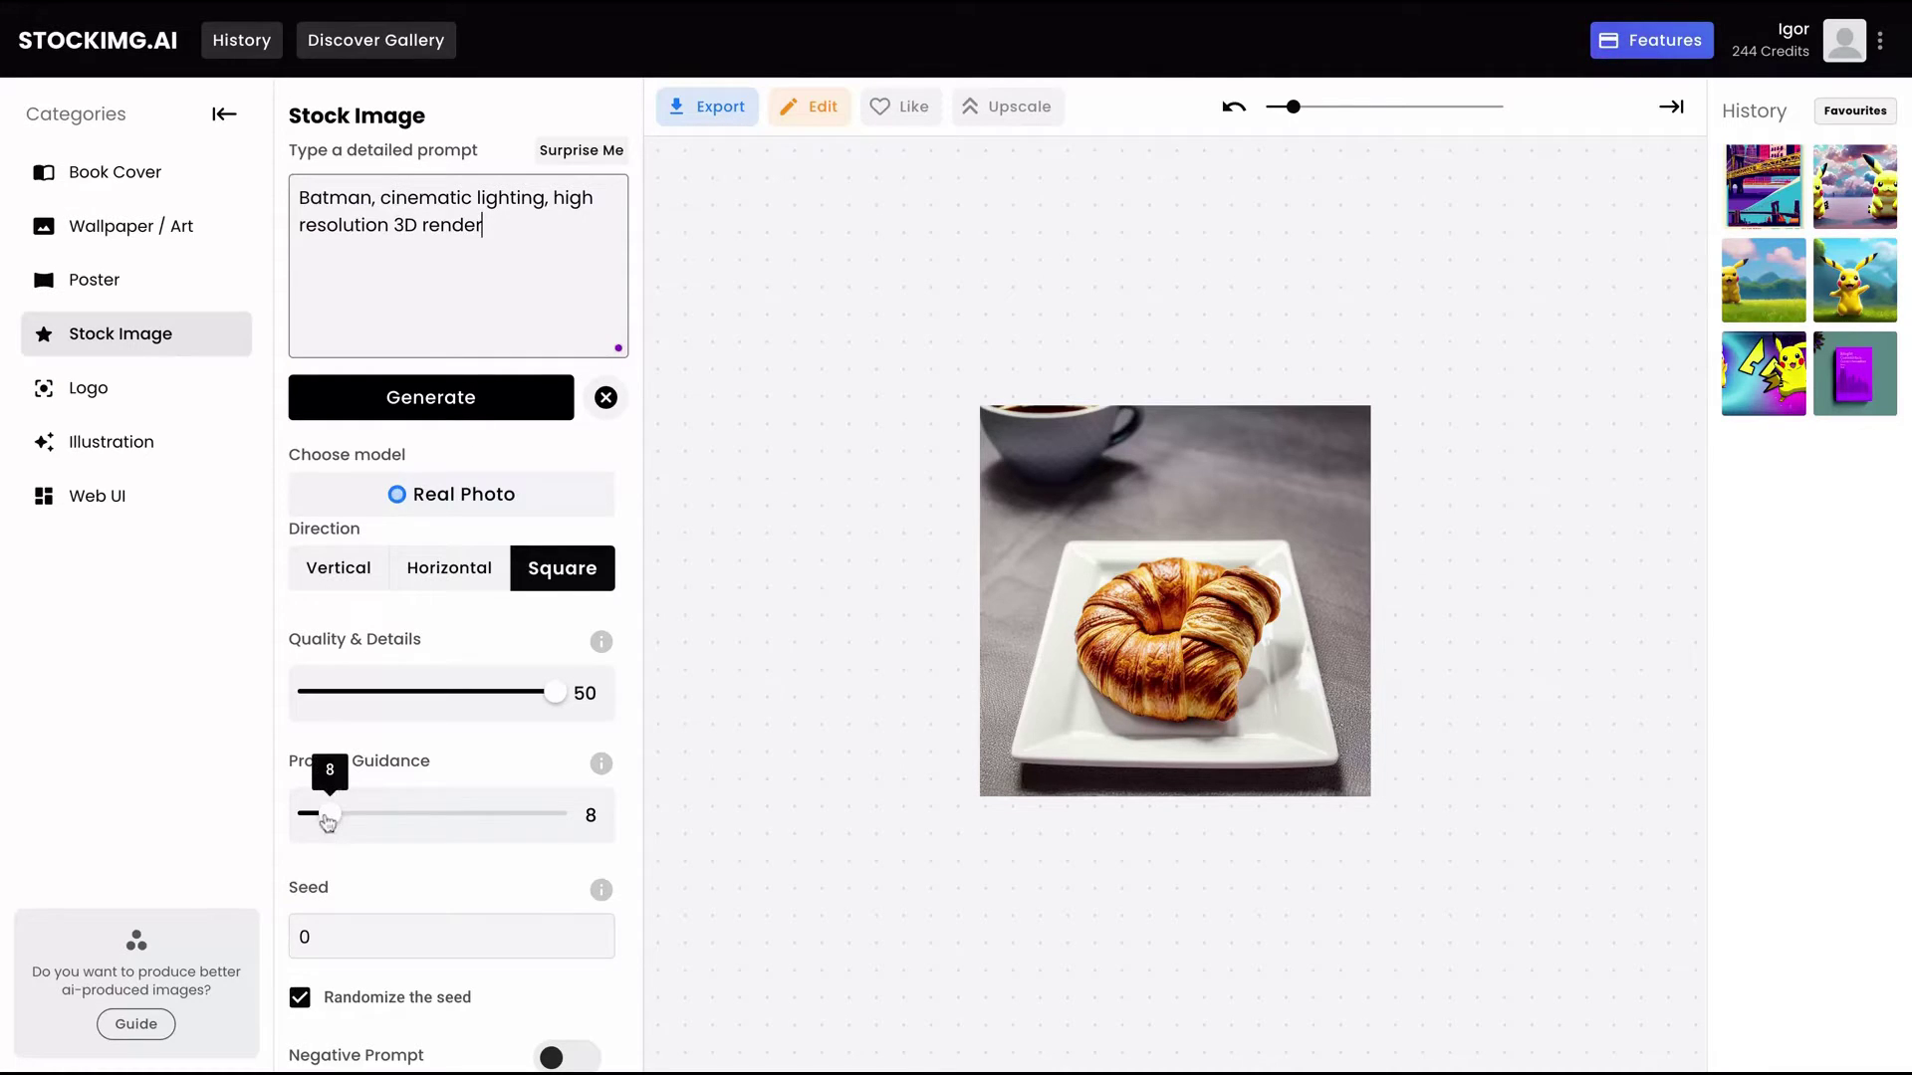
pyautogui.moveTo(327, 821); pyautogui.dragTo(349, 822)
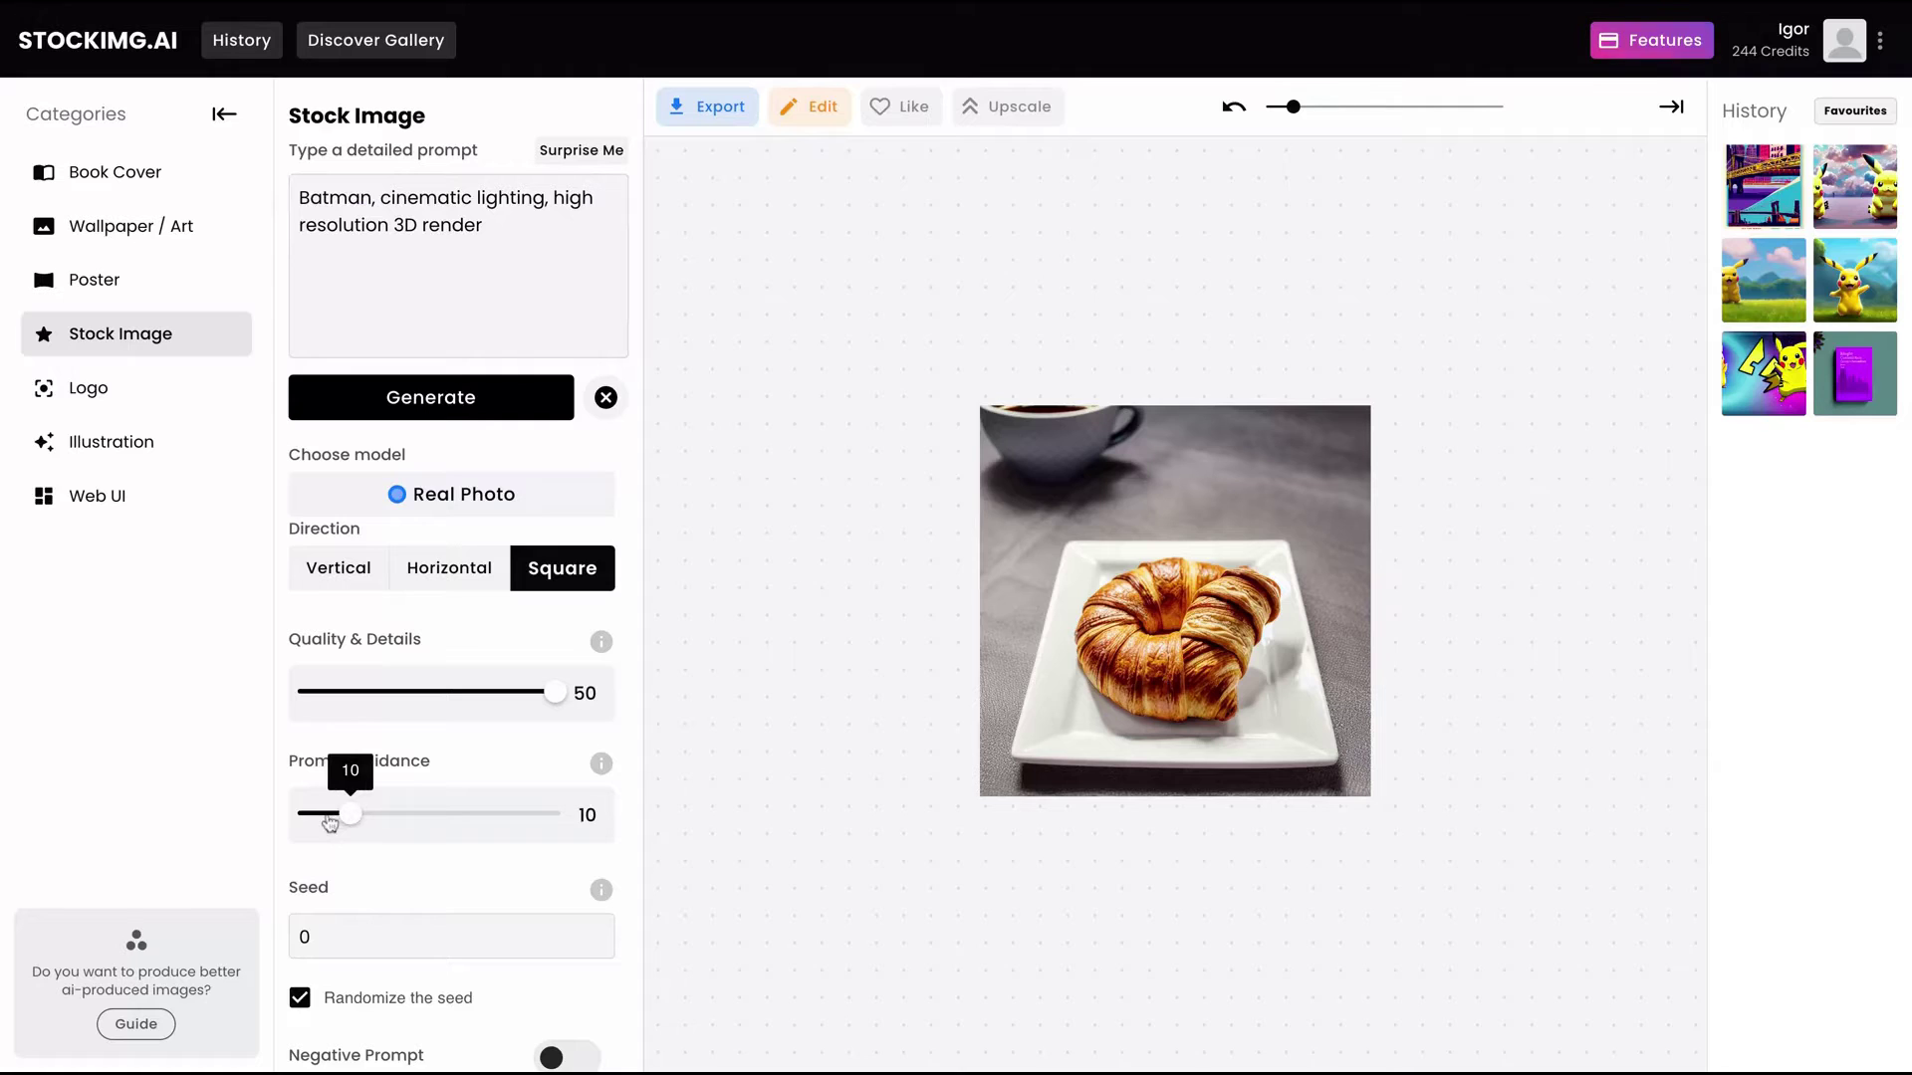
pyautogui.click(417, 403)
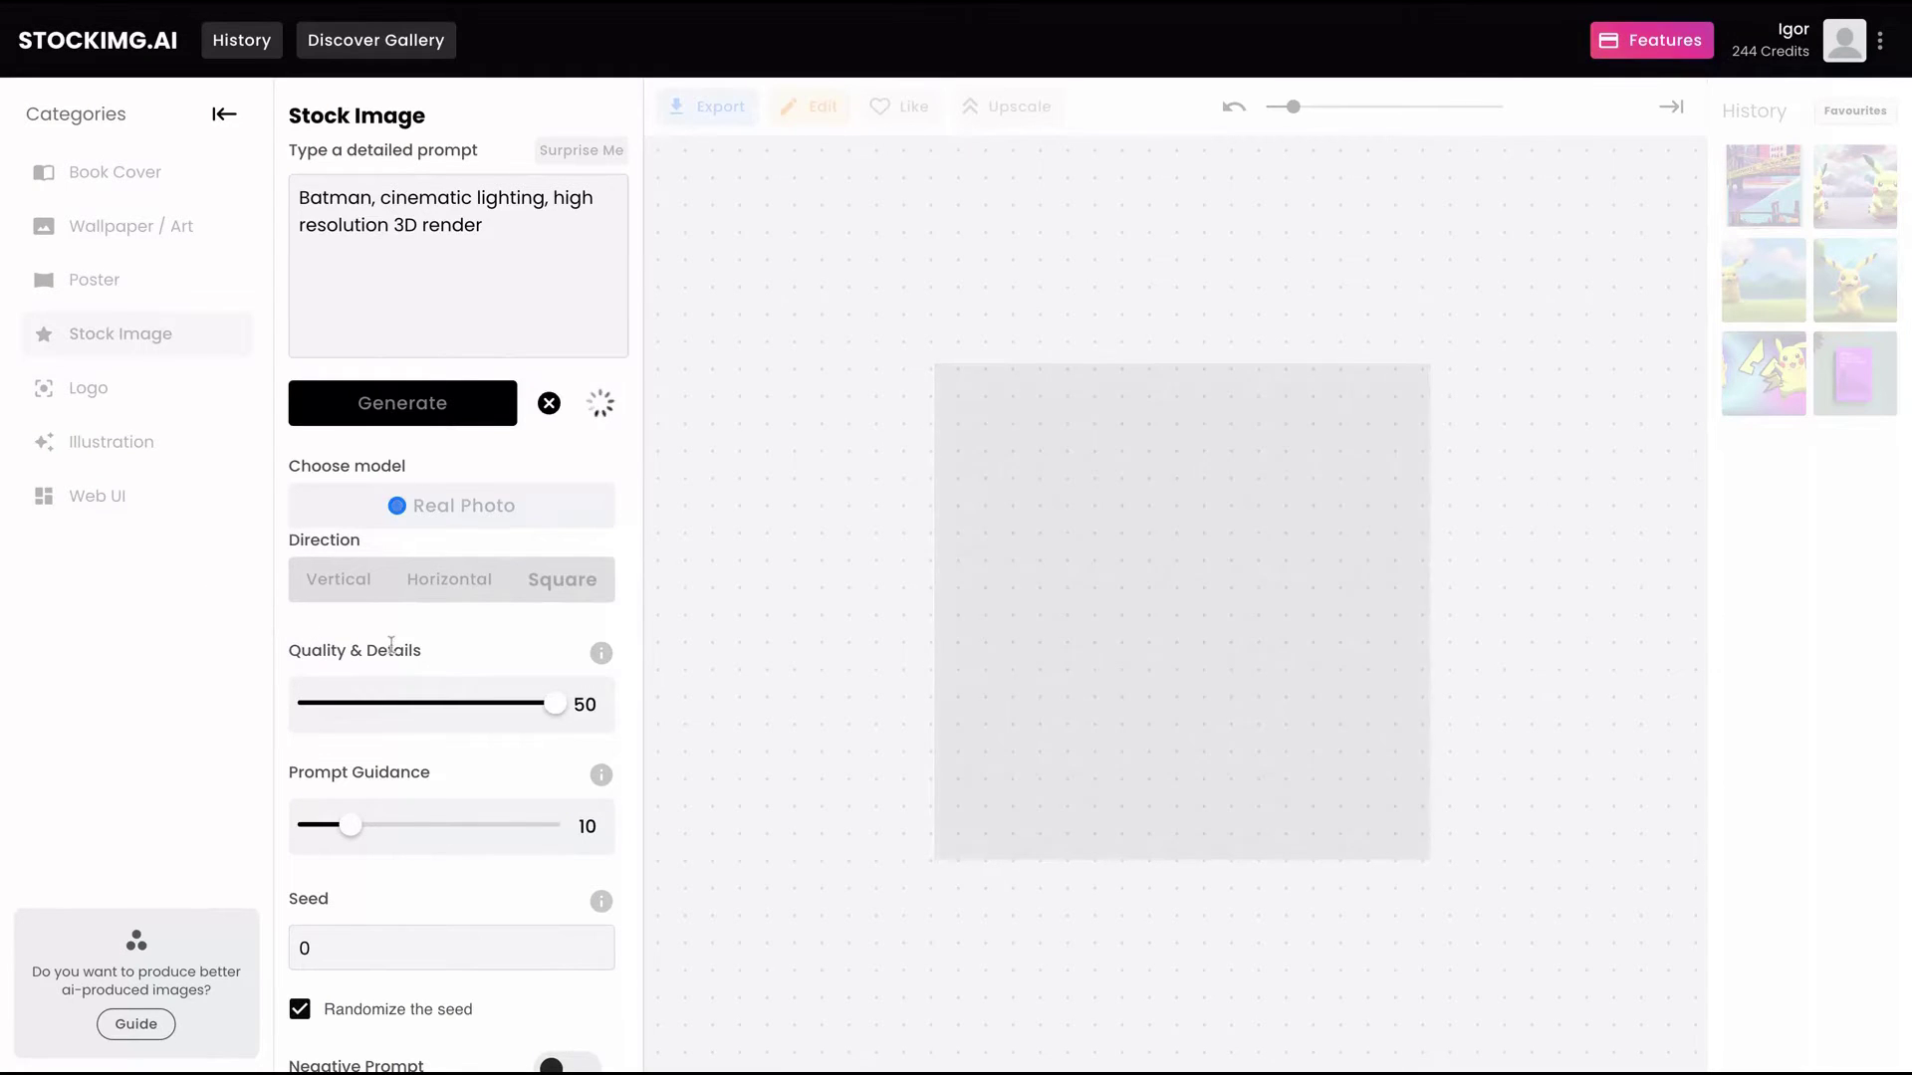
pyautogui.scroll(3, 1291, 121)
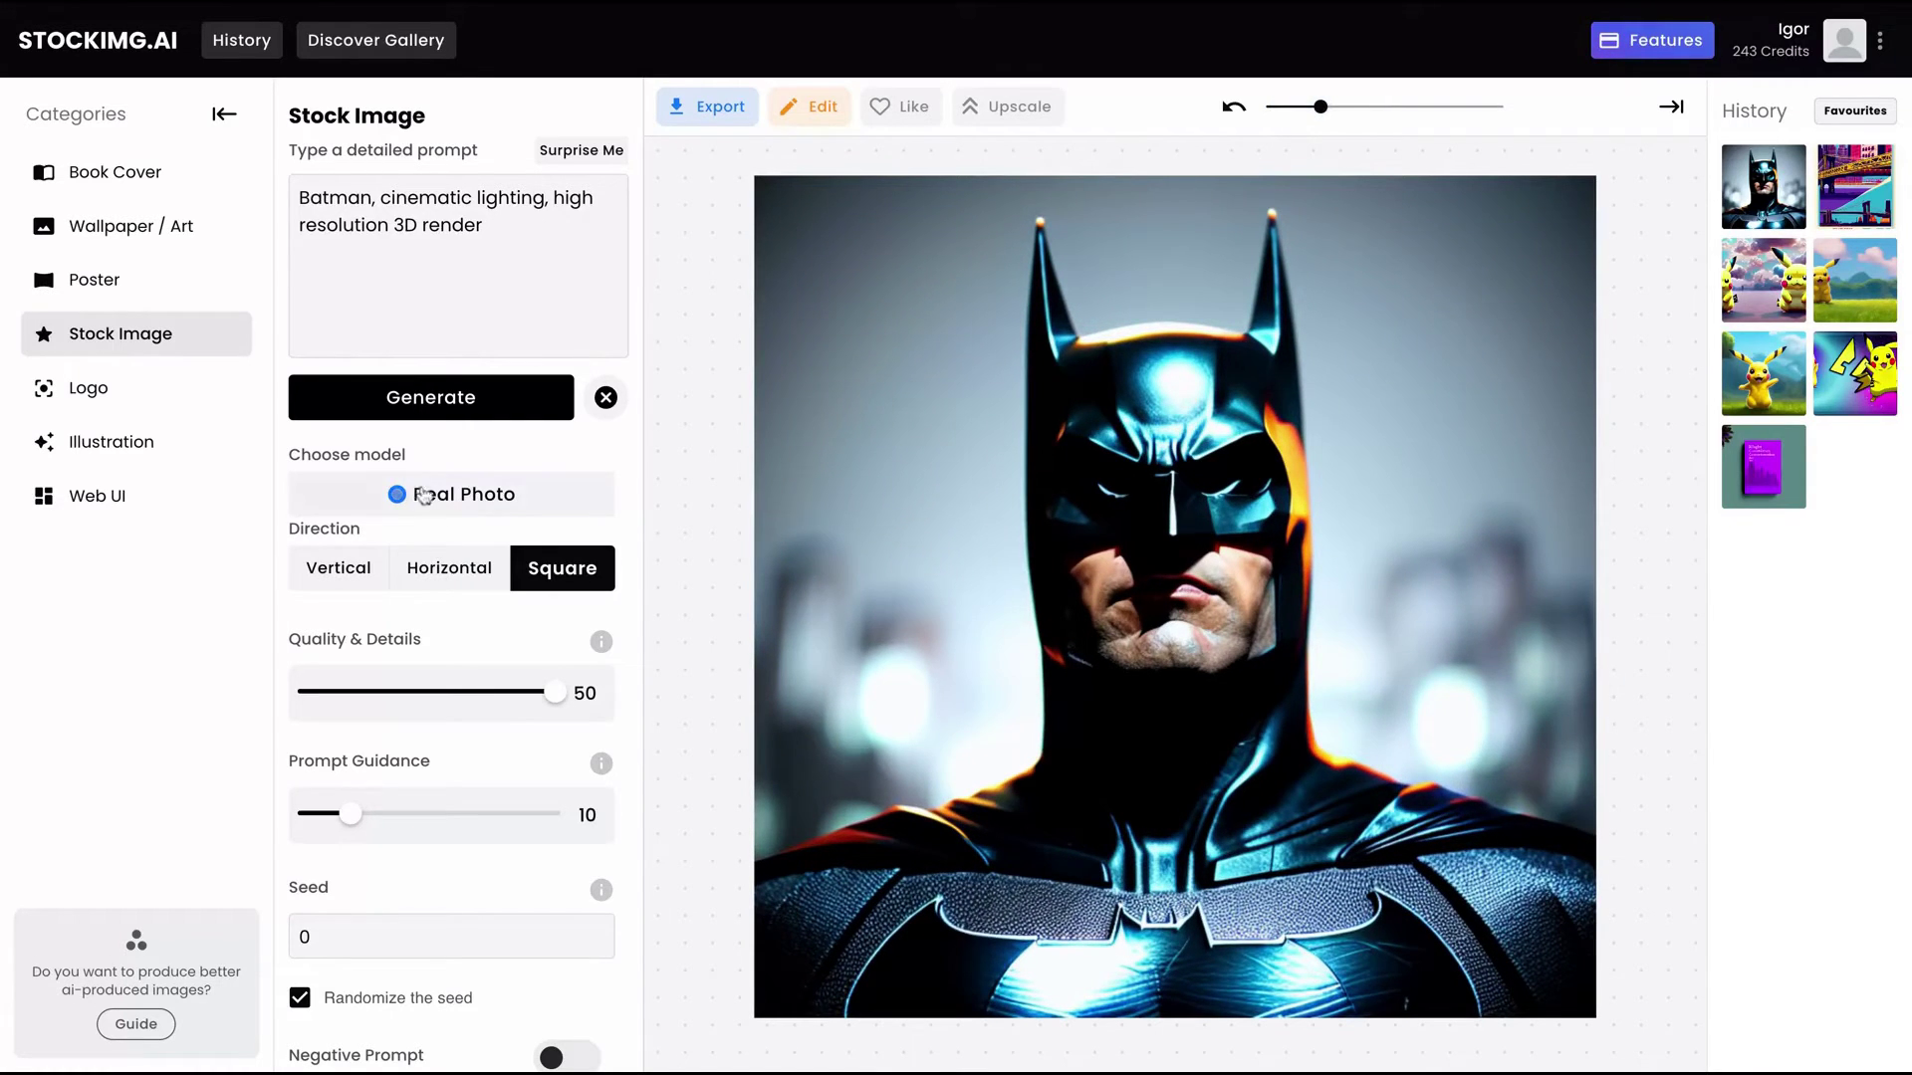
pyautogui.click(457, 495)
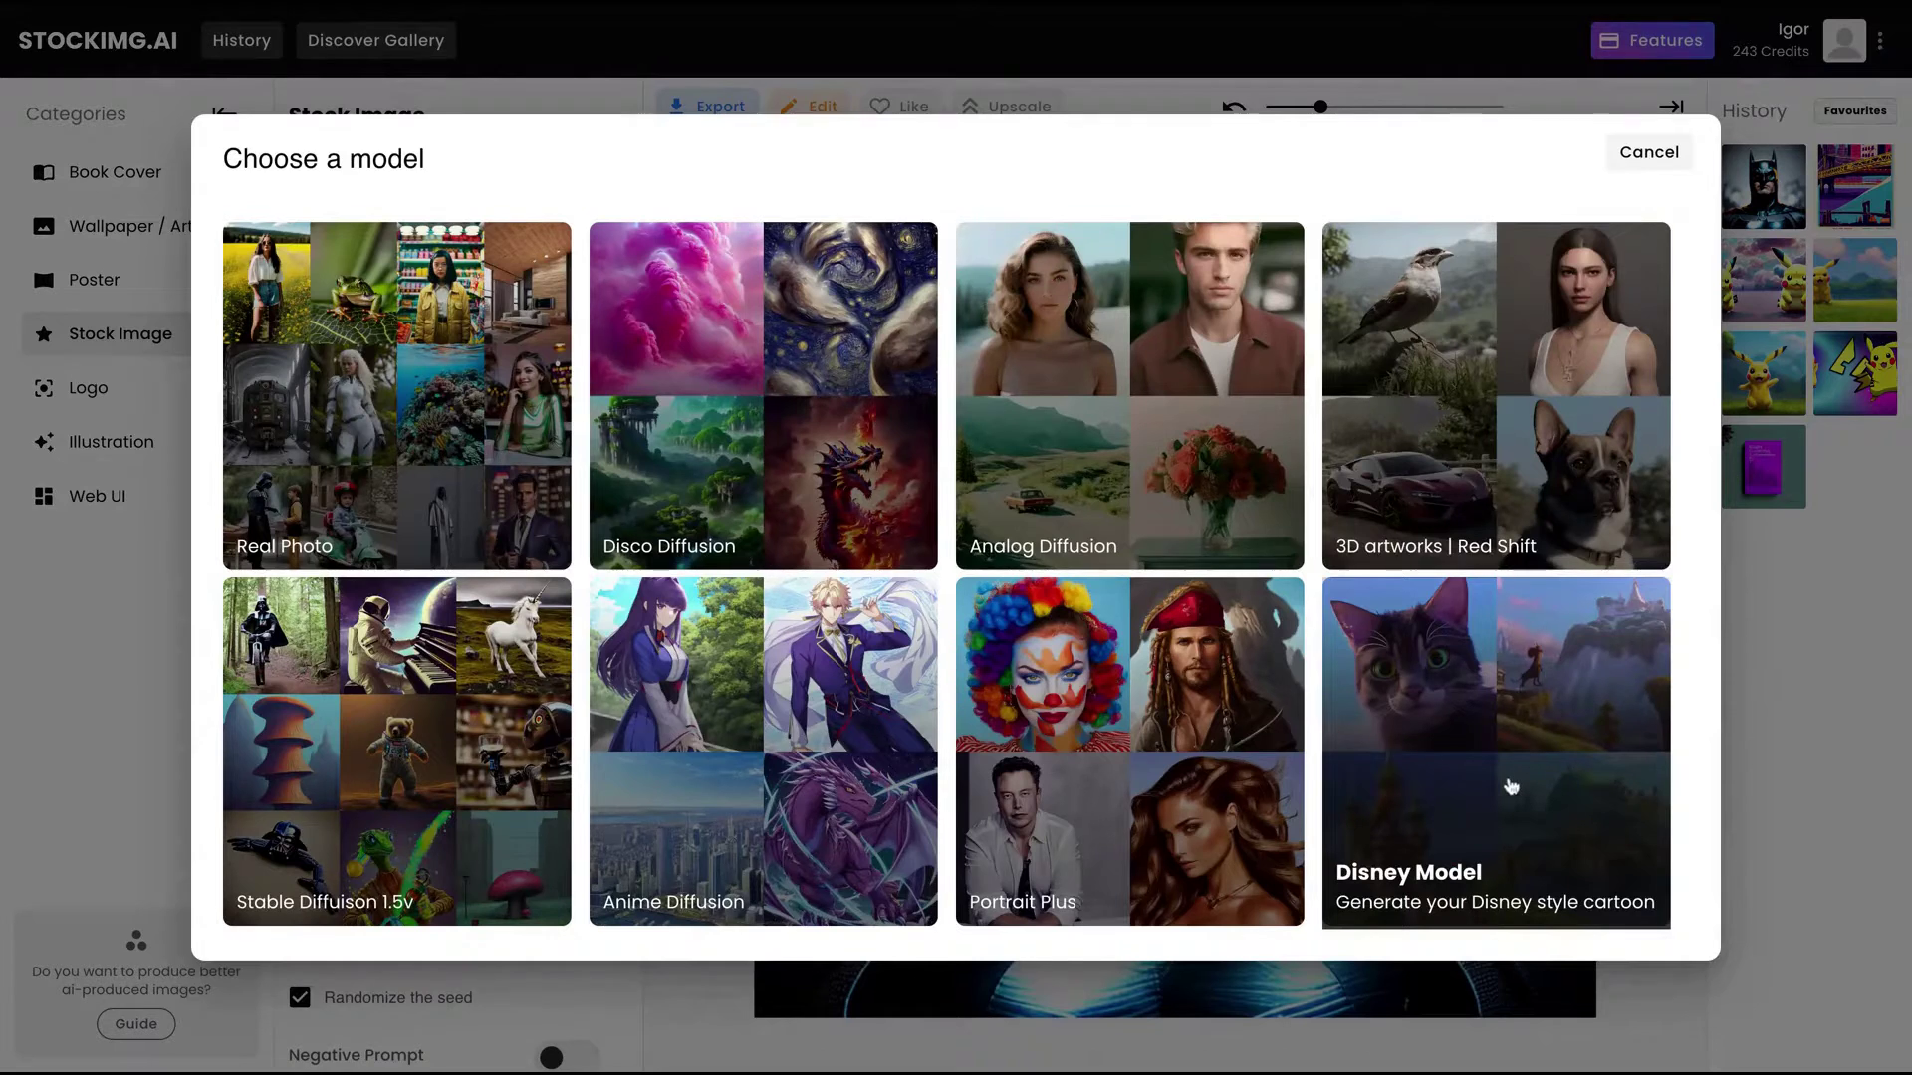
# Step: Generate a Disney Model Batman image and compare it with the earlier Batman results
pyautogui.click(1387, 781)
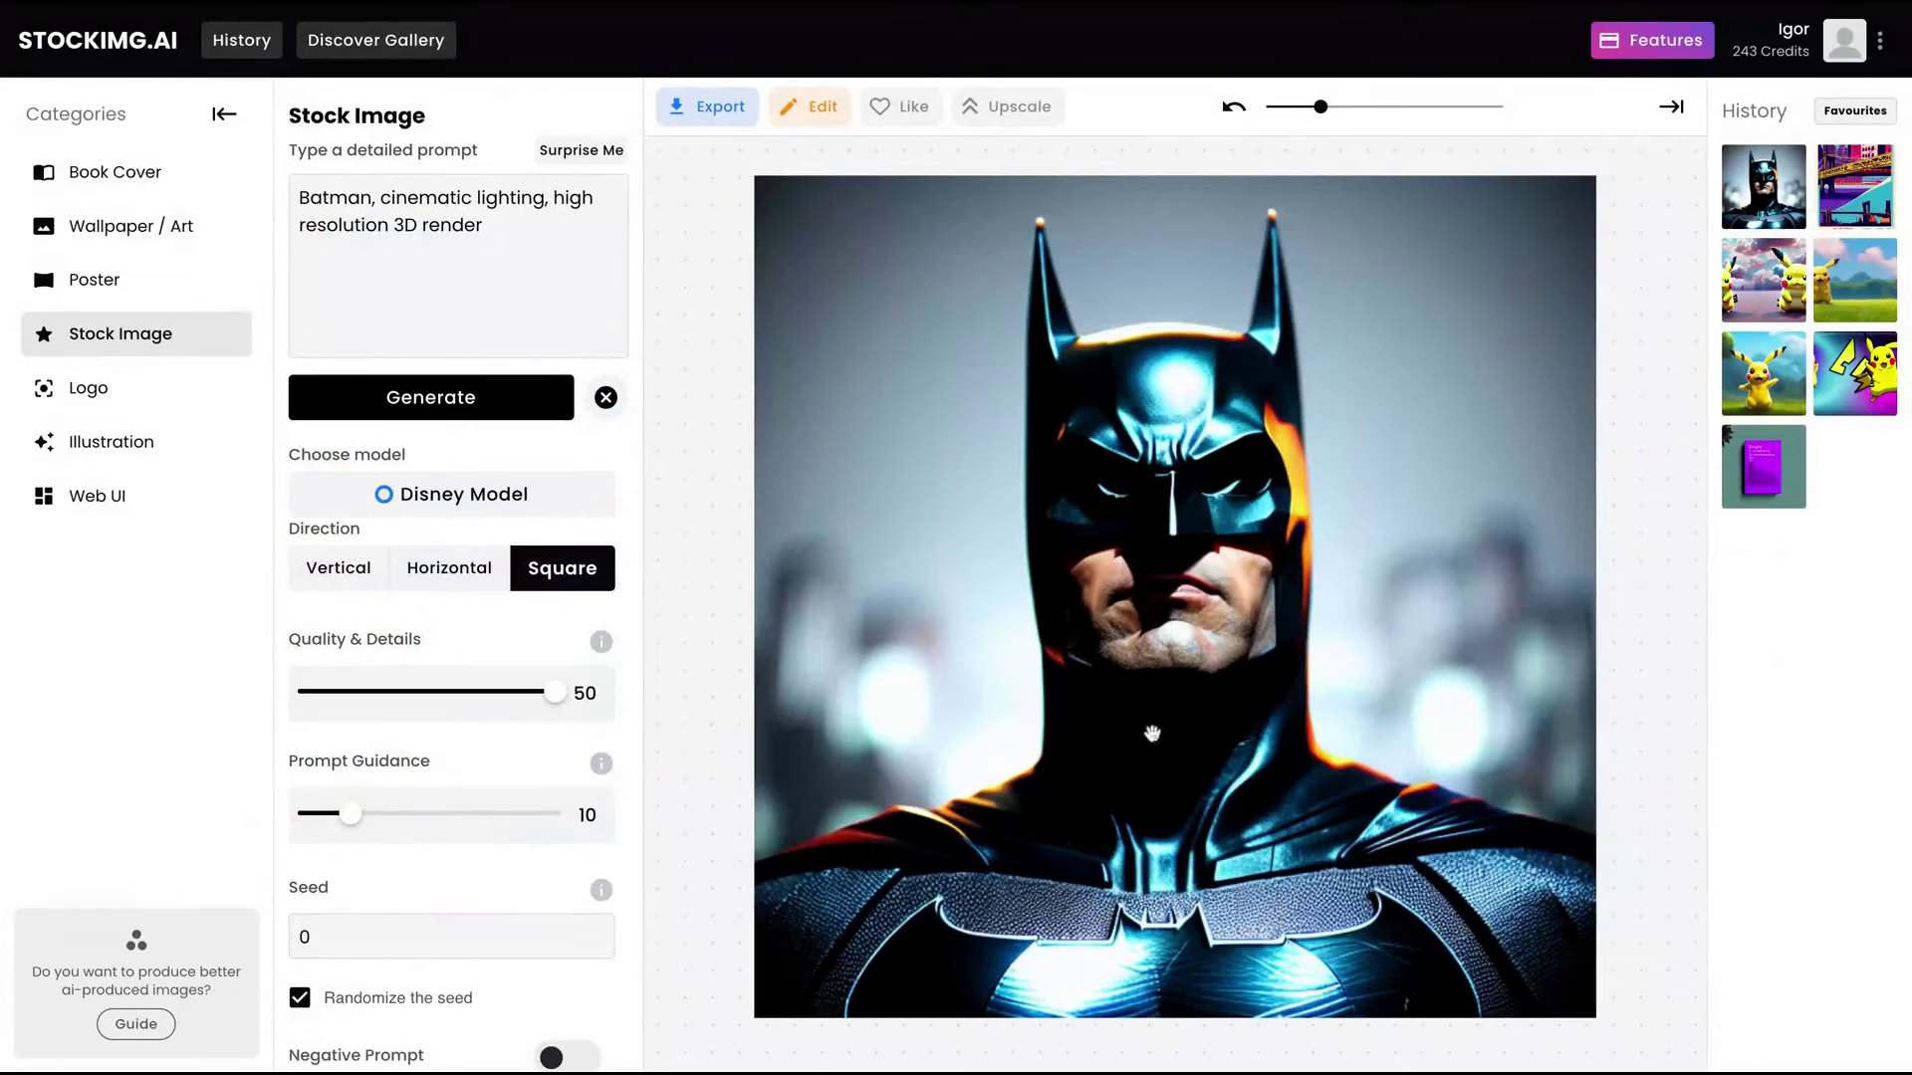
pyautogui.click(412, 403)
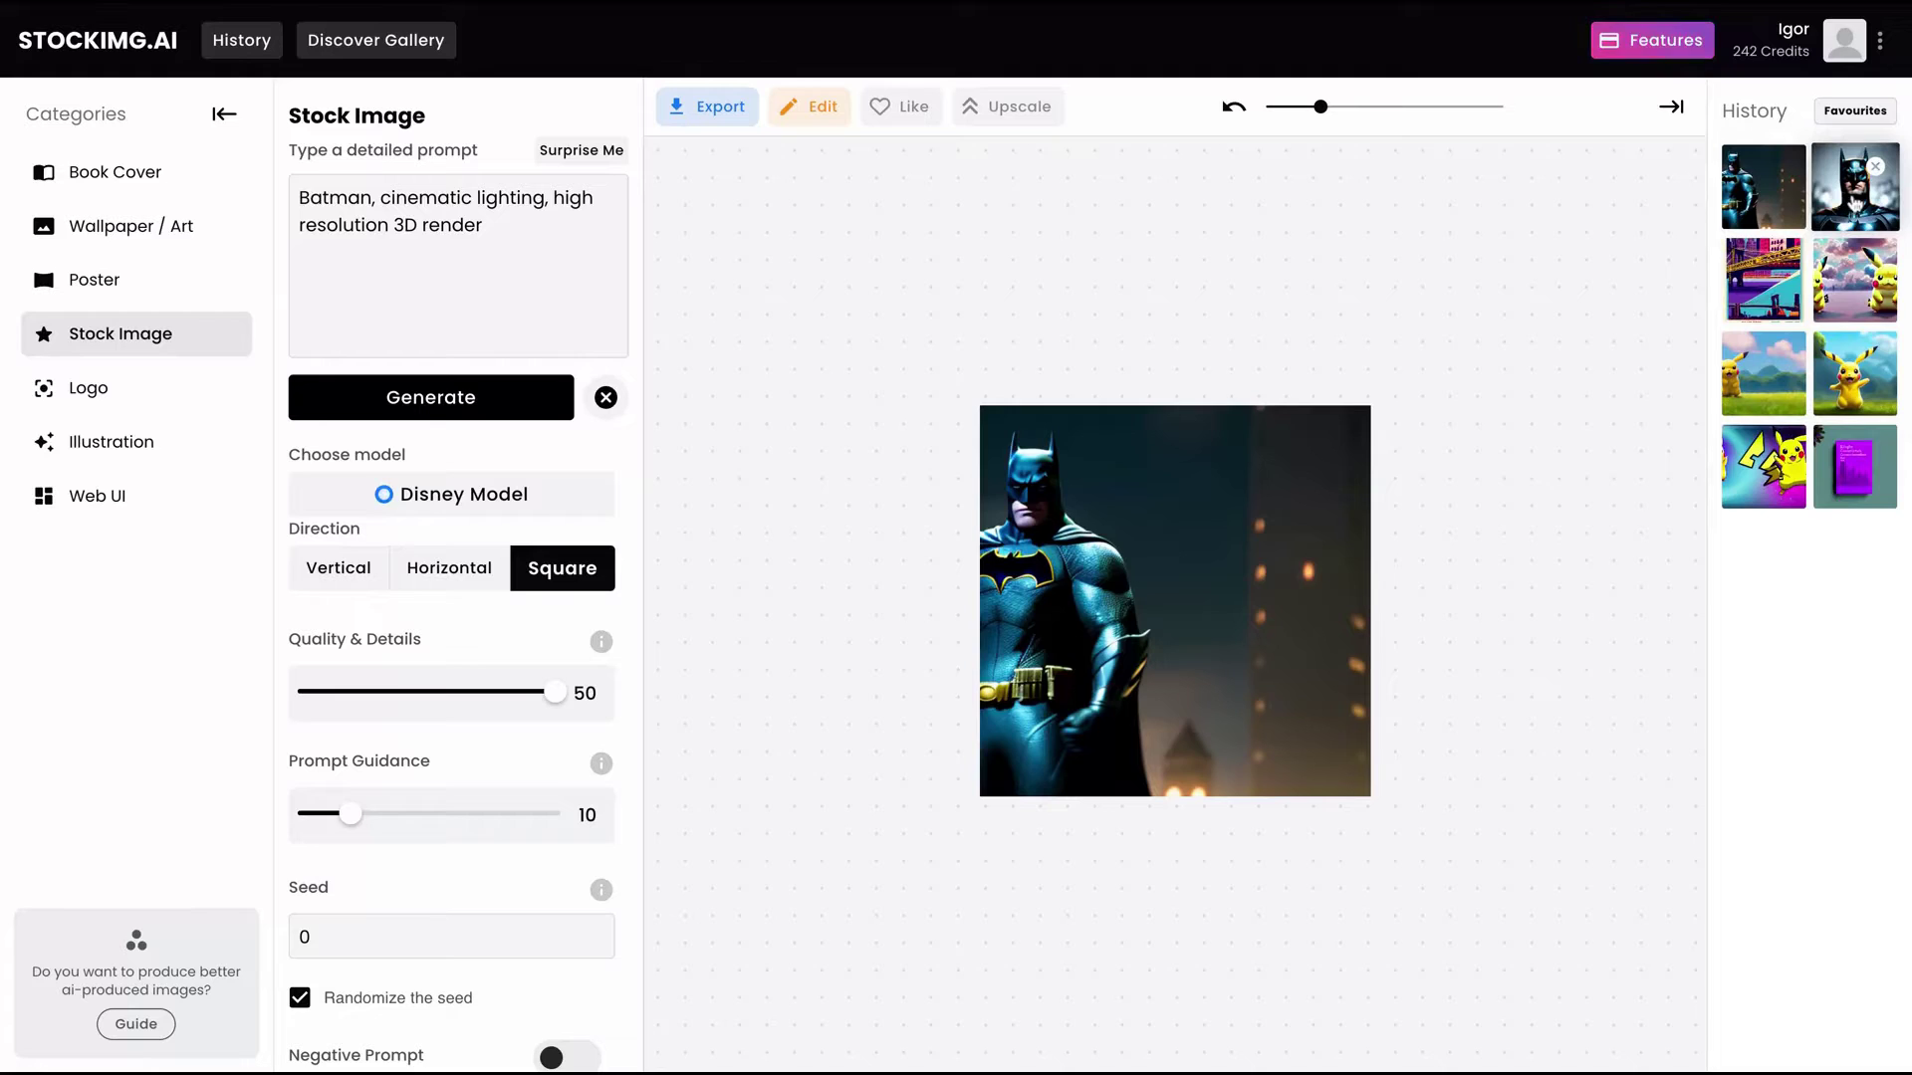
pyautogui.click(1854, 194)
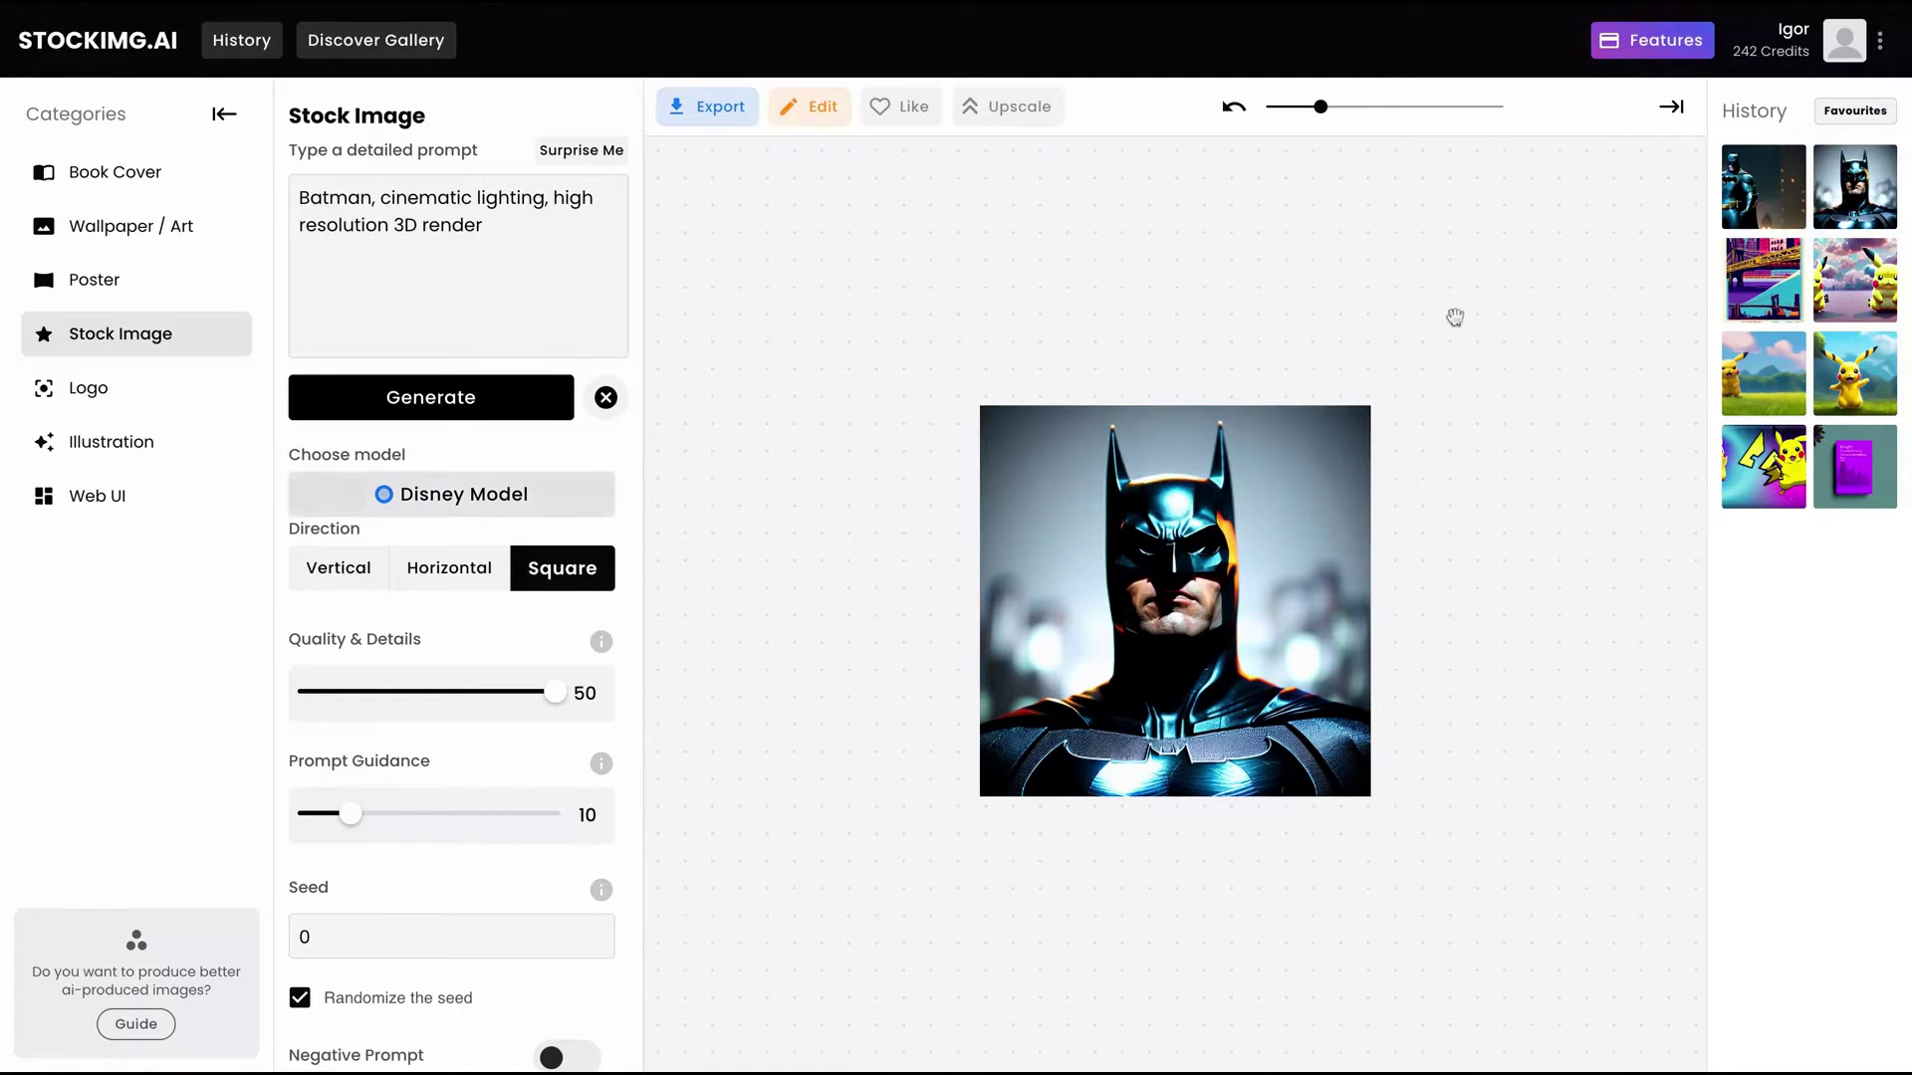
pyautogui.click(1742, 194)
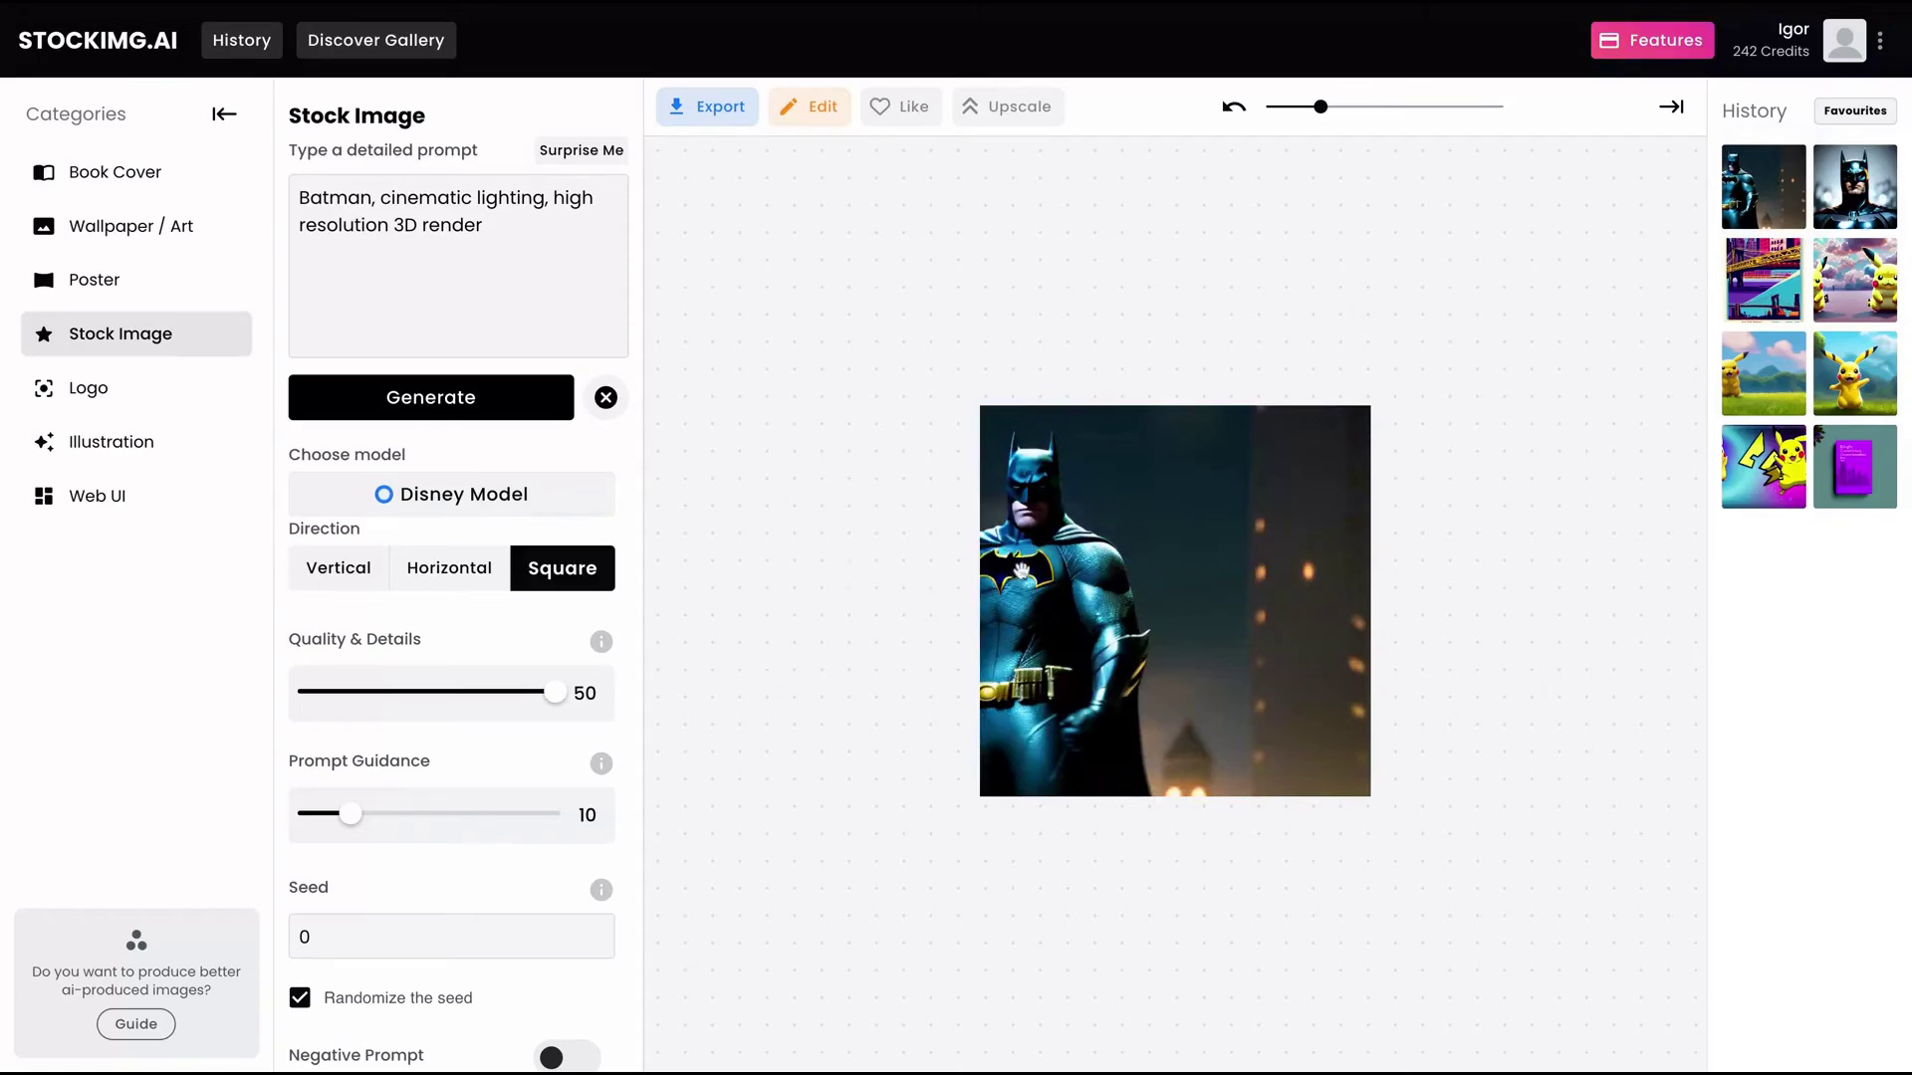
# Step: Switch to Anime Diffusion and generate from the prompt with ', centralized' appended
pyautogui.click(445, 491)
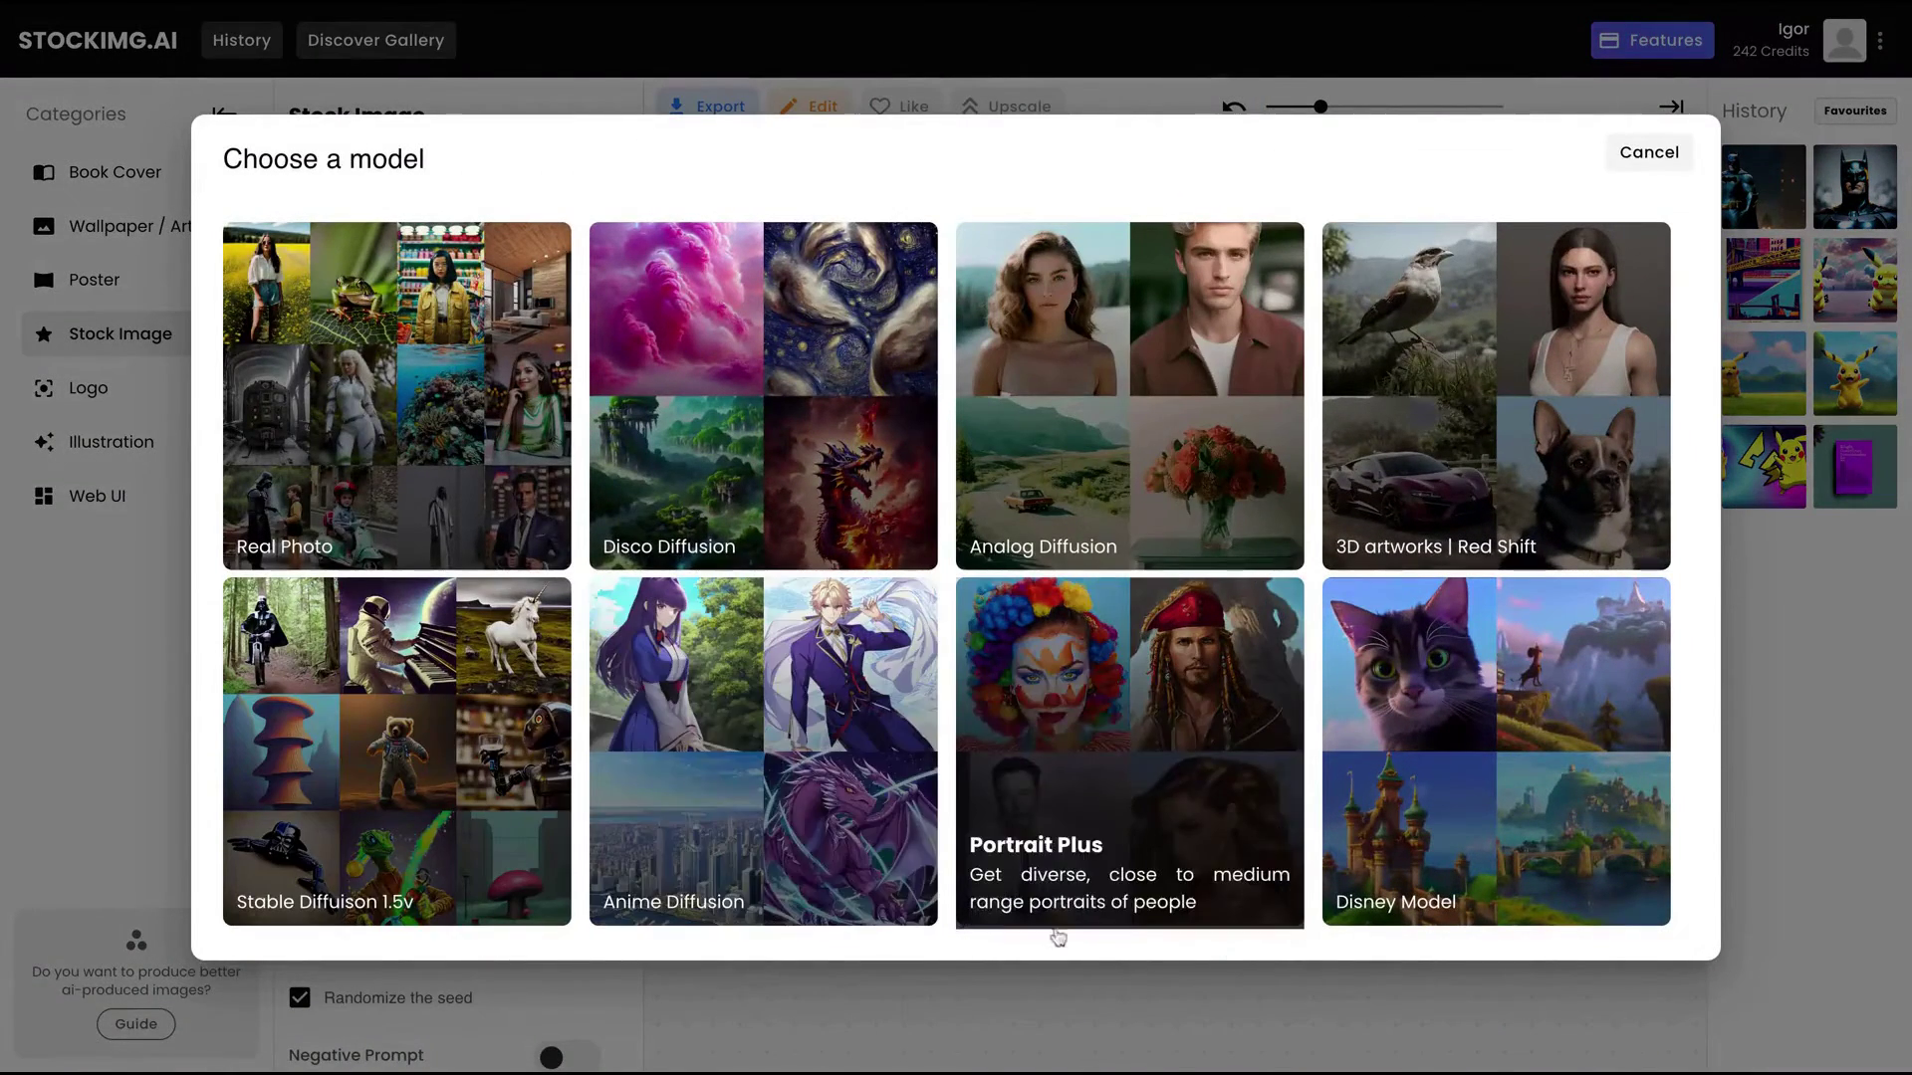
pyautogui.click(749, 771)
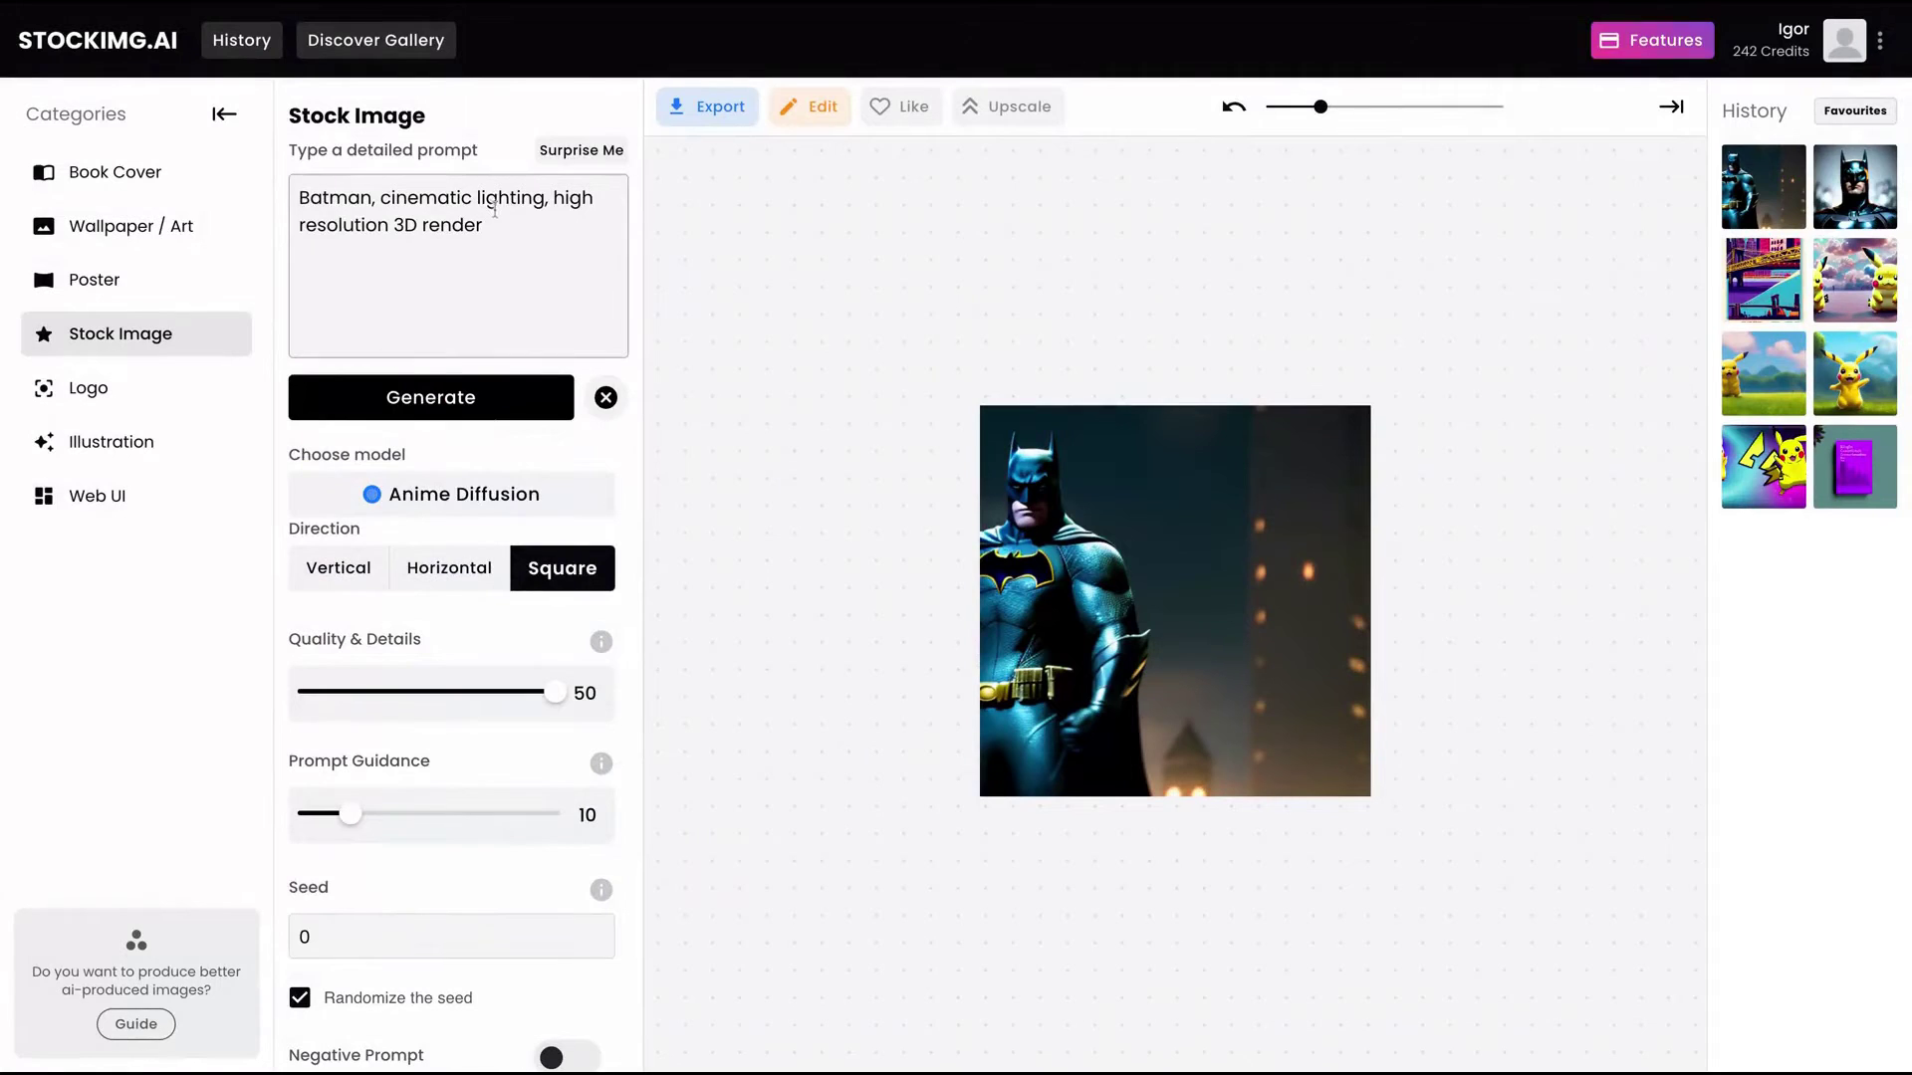
pyautogui.click(591, 214)
pyautogui.write(', centralized')
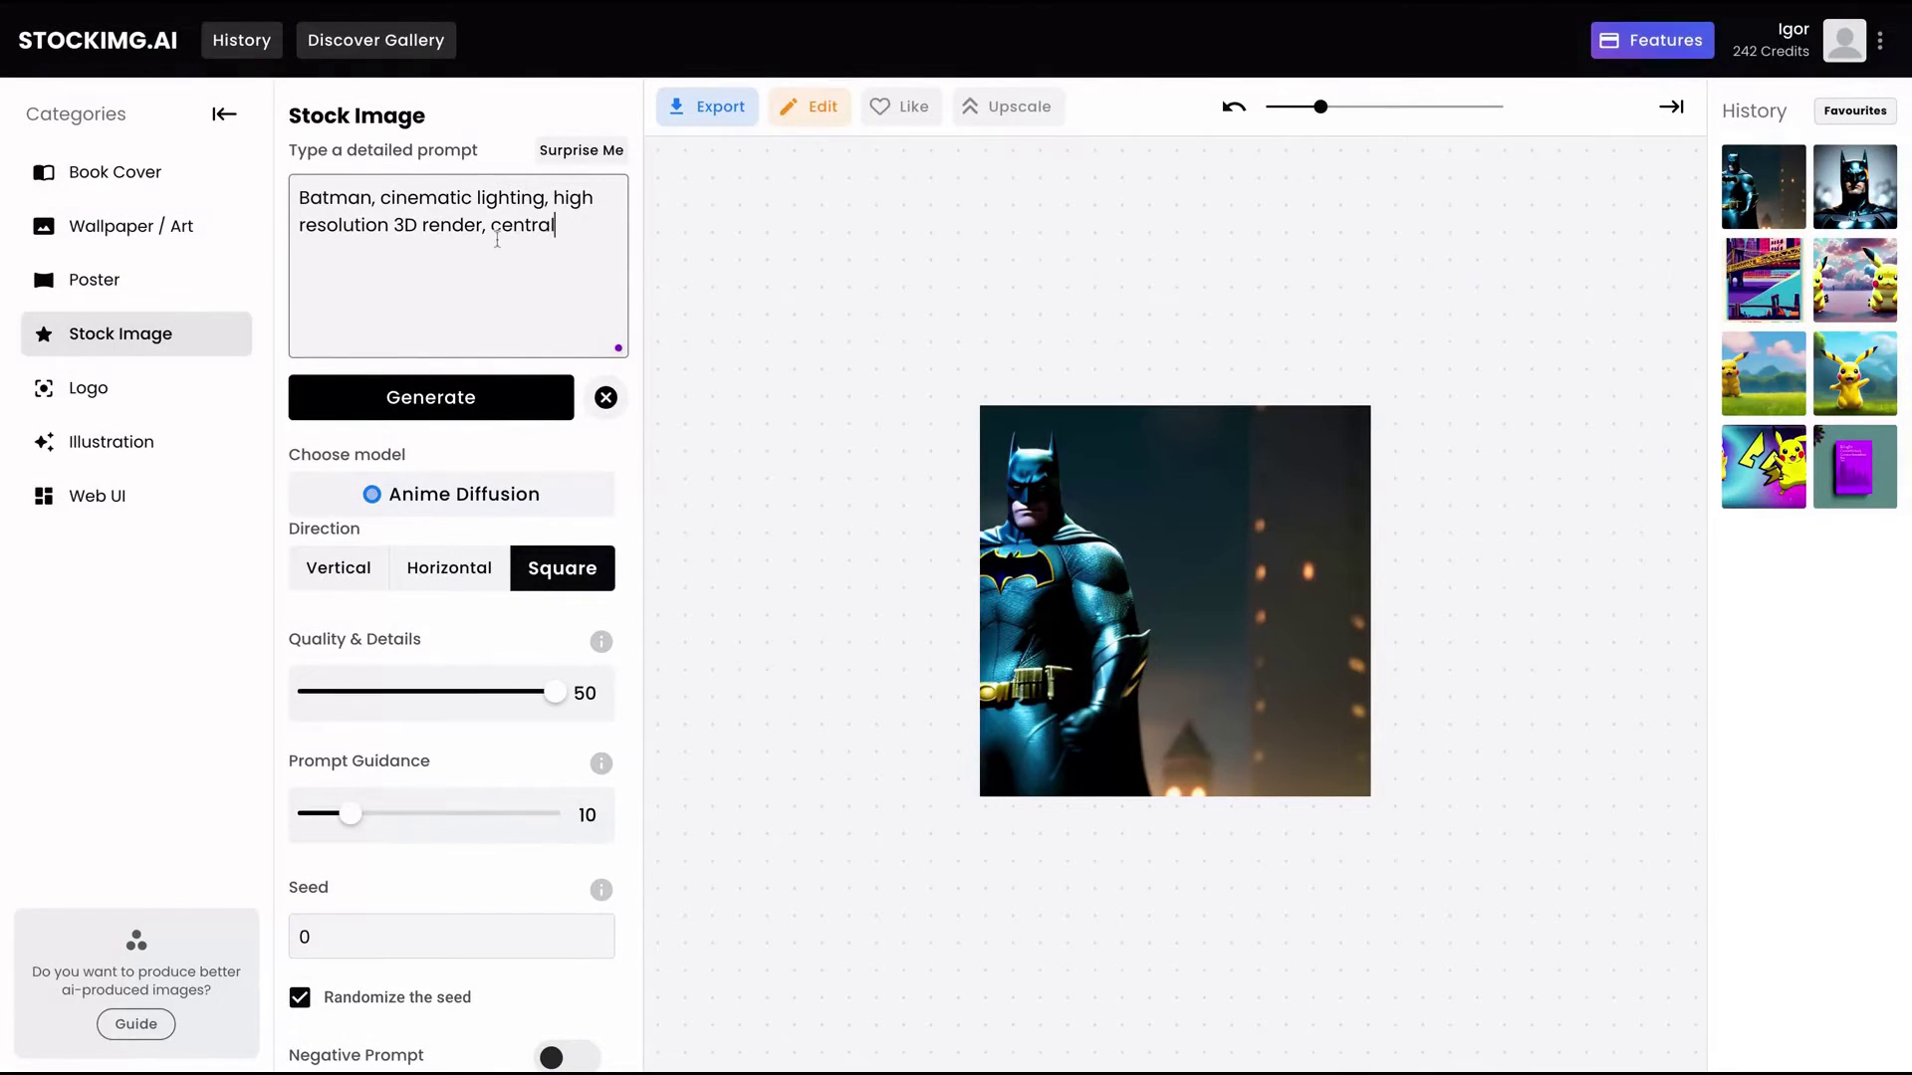
pyautogui.click(435, 397)
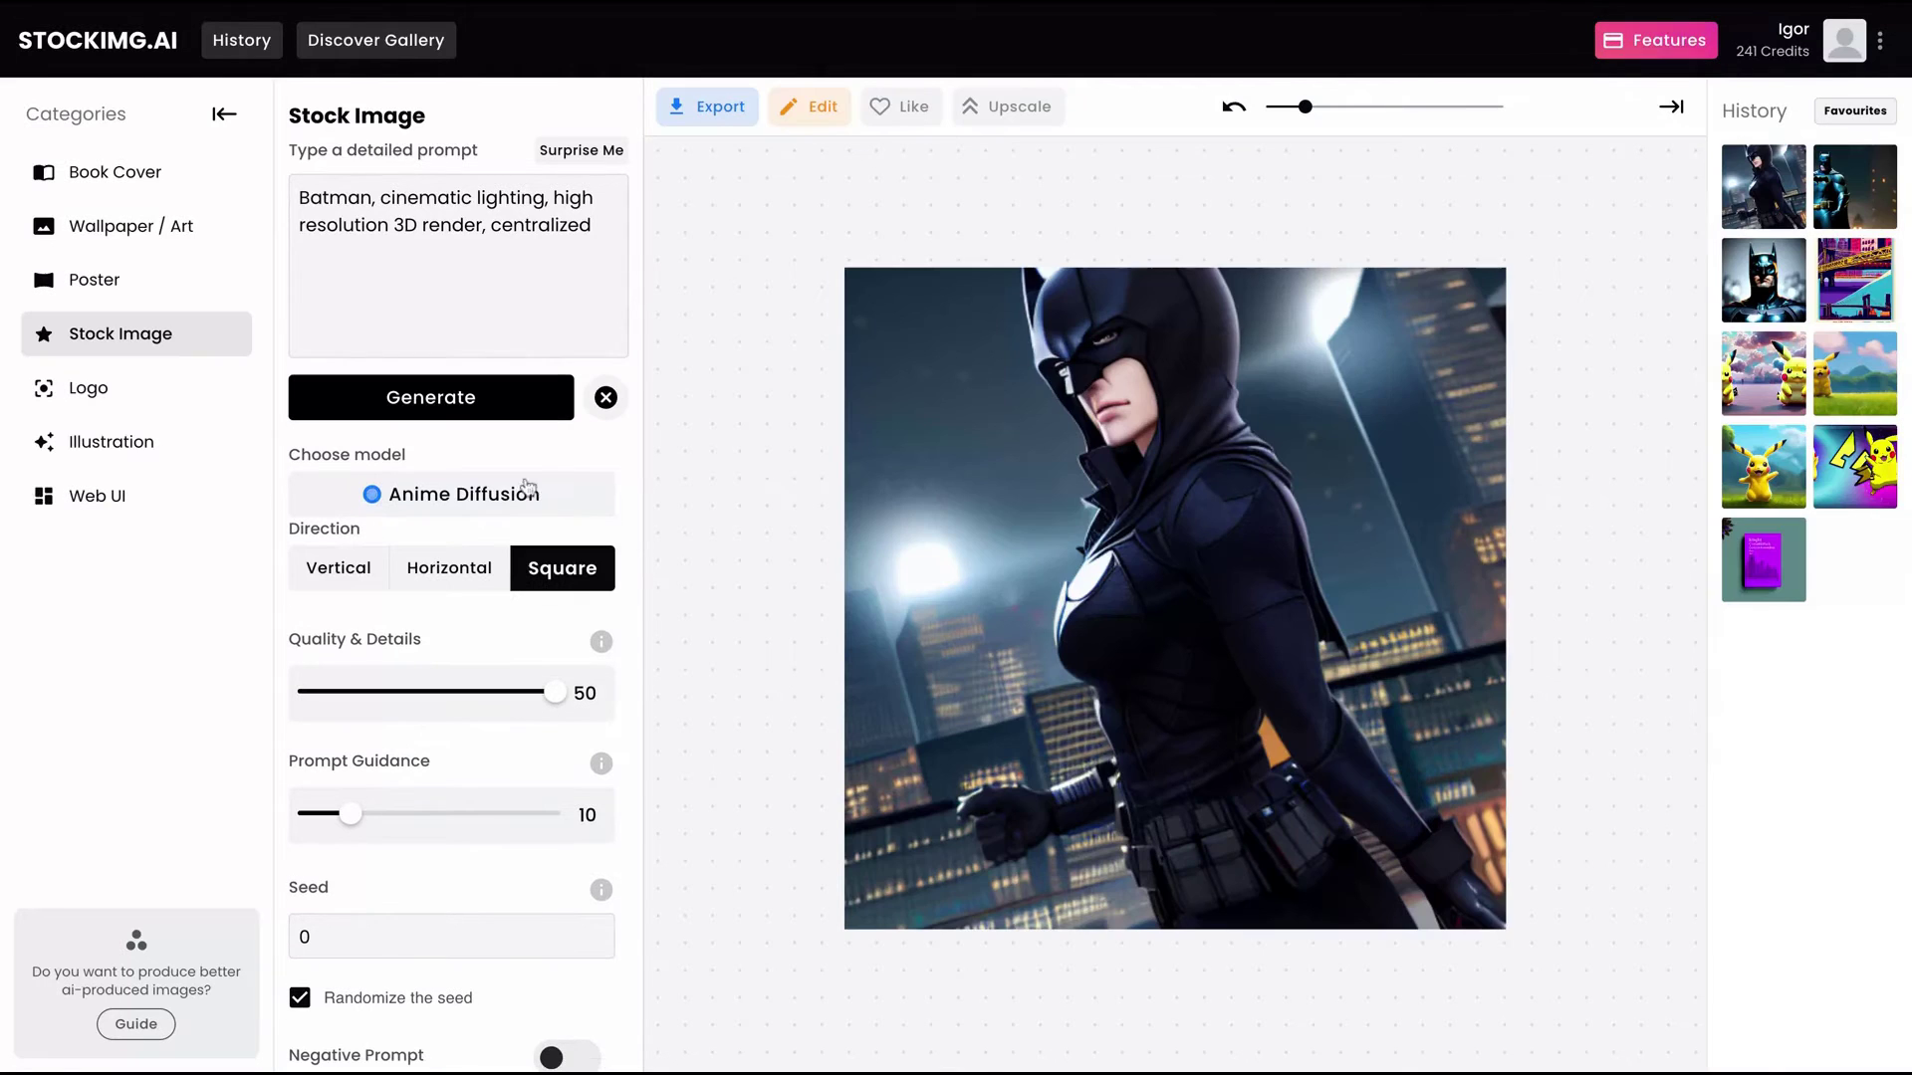
# Step: Remove ', centralized', regenerate from the original Batman prompt, and zoom in on the result
pyautogui.doubleClick(537, 226)
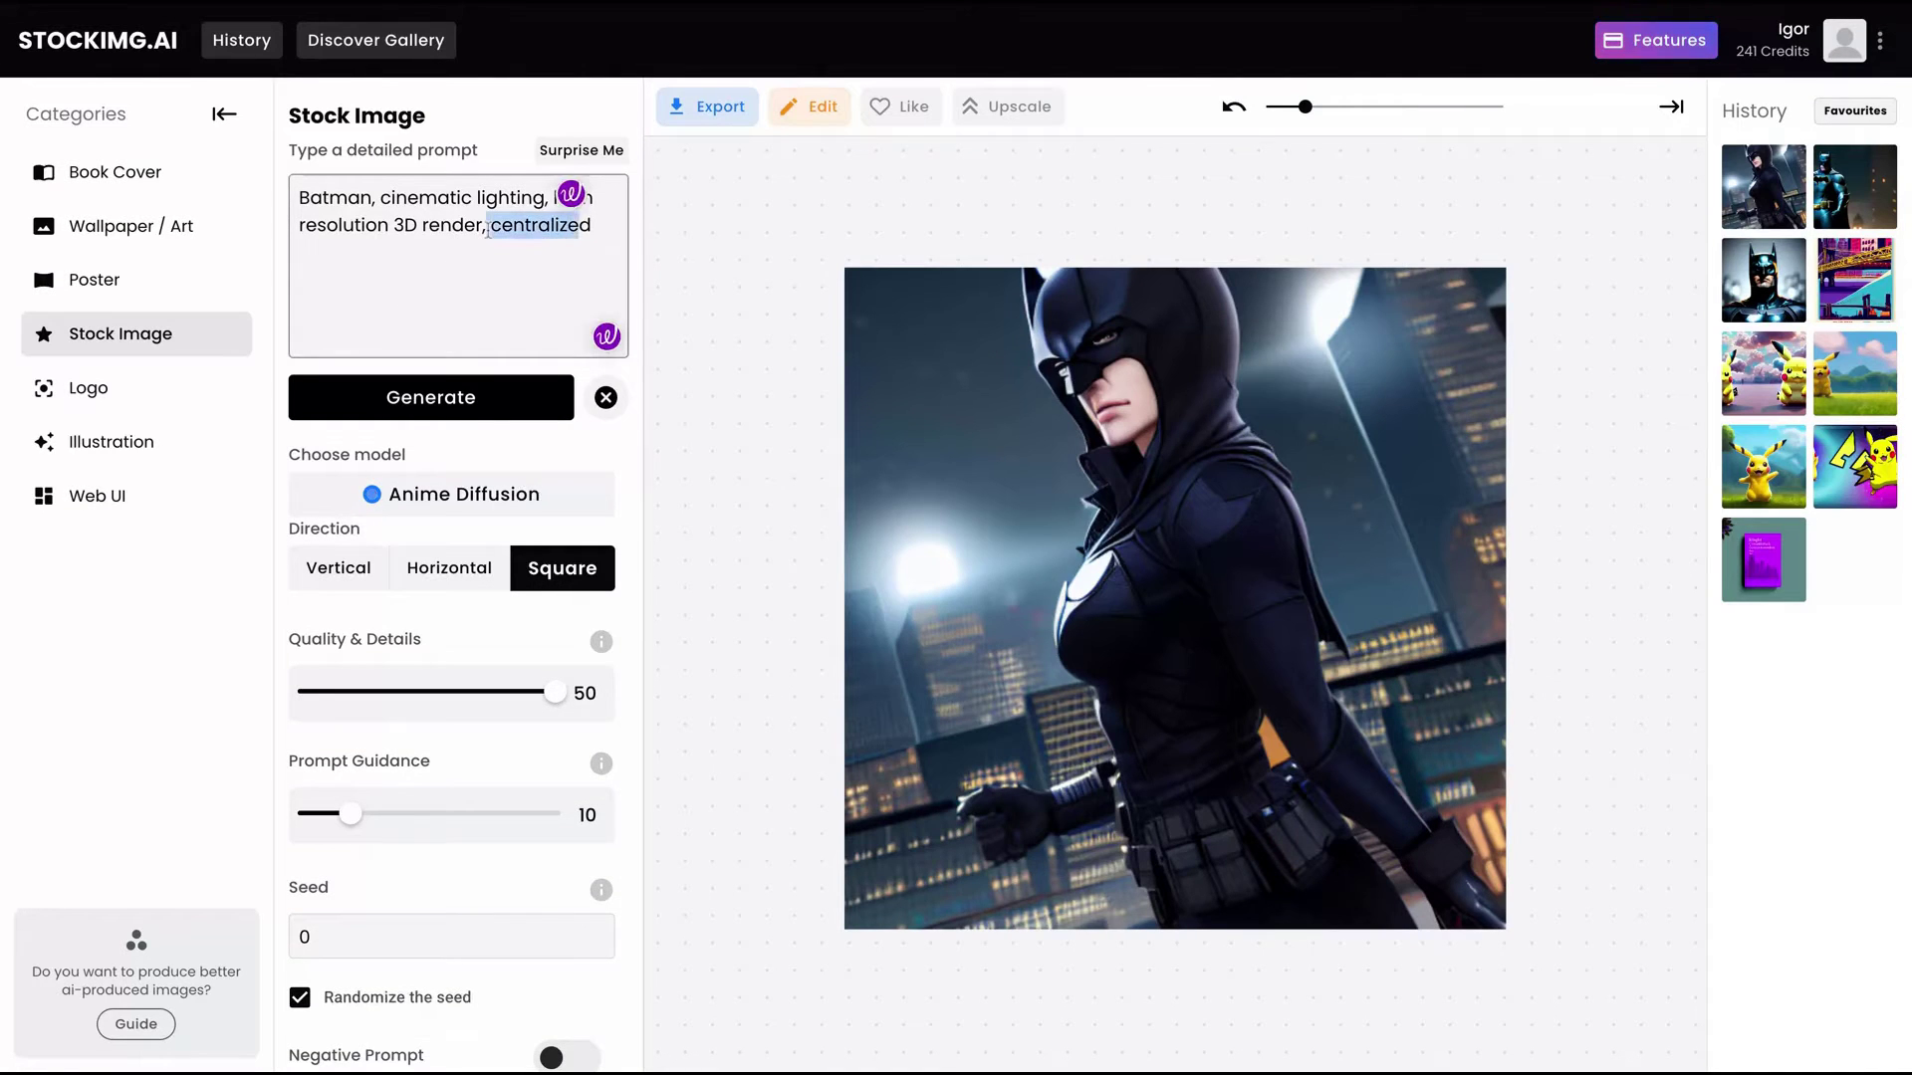
pyautogui.press('BackSpace')
pyautogui.press('BackSpace')
pyautogui.press('BackSpace')
pyautogui.click(467, 421)
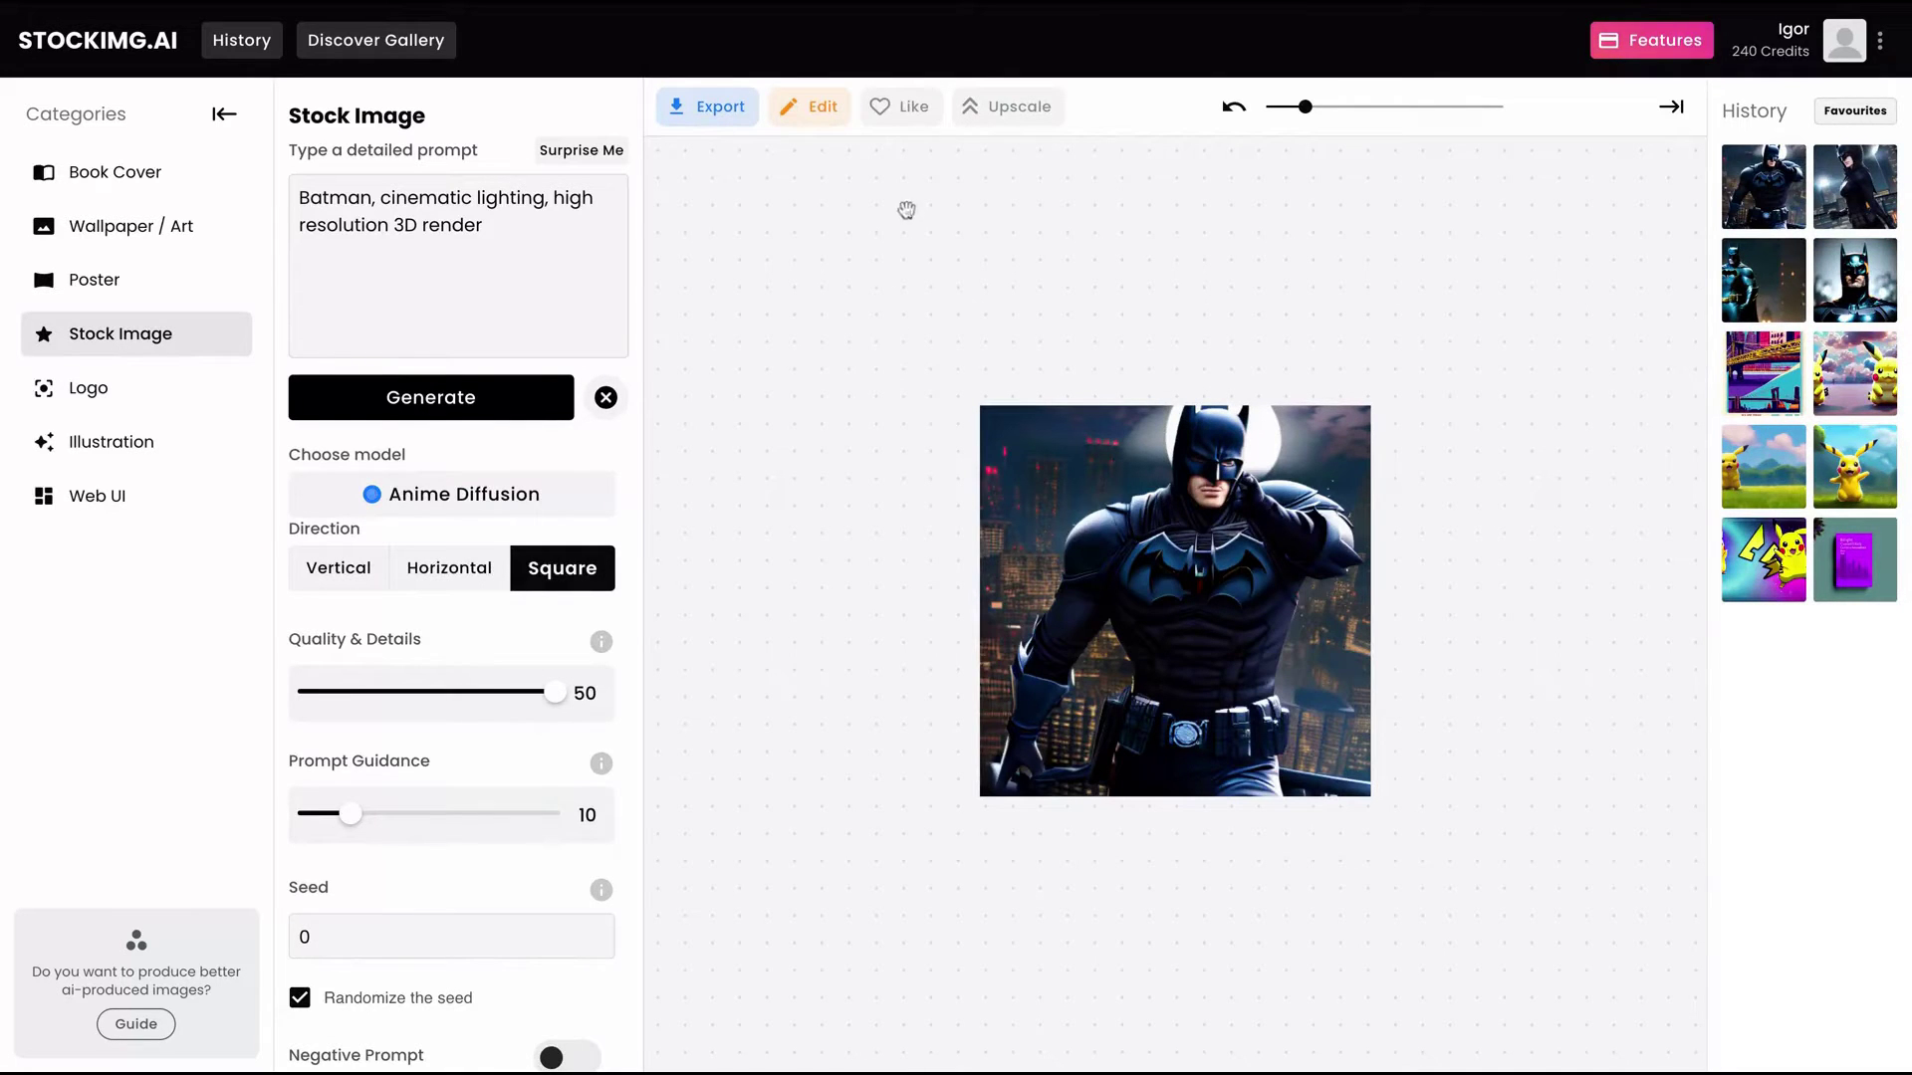
pyautogui.moveTo(1304, 114); pyautogui.dragTo(1318, 110)
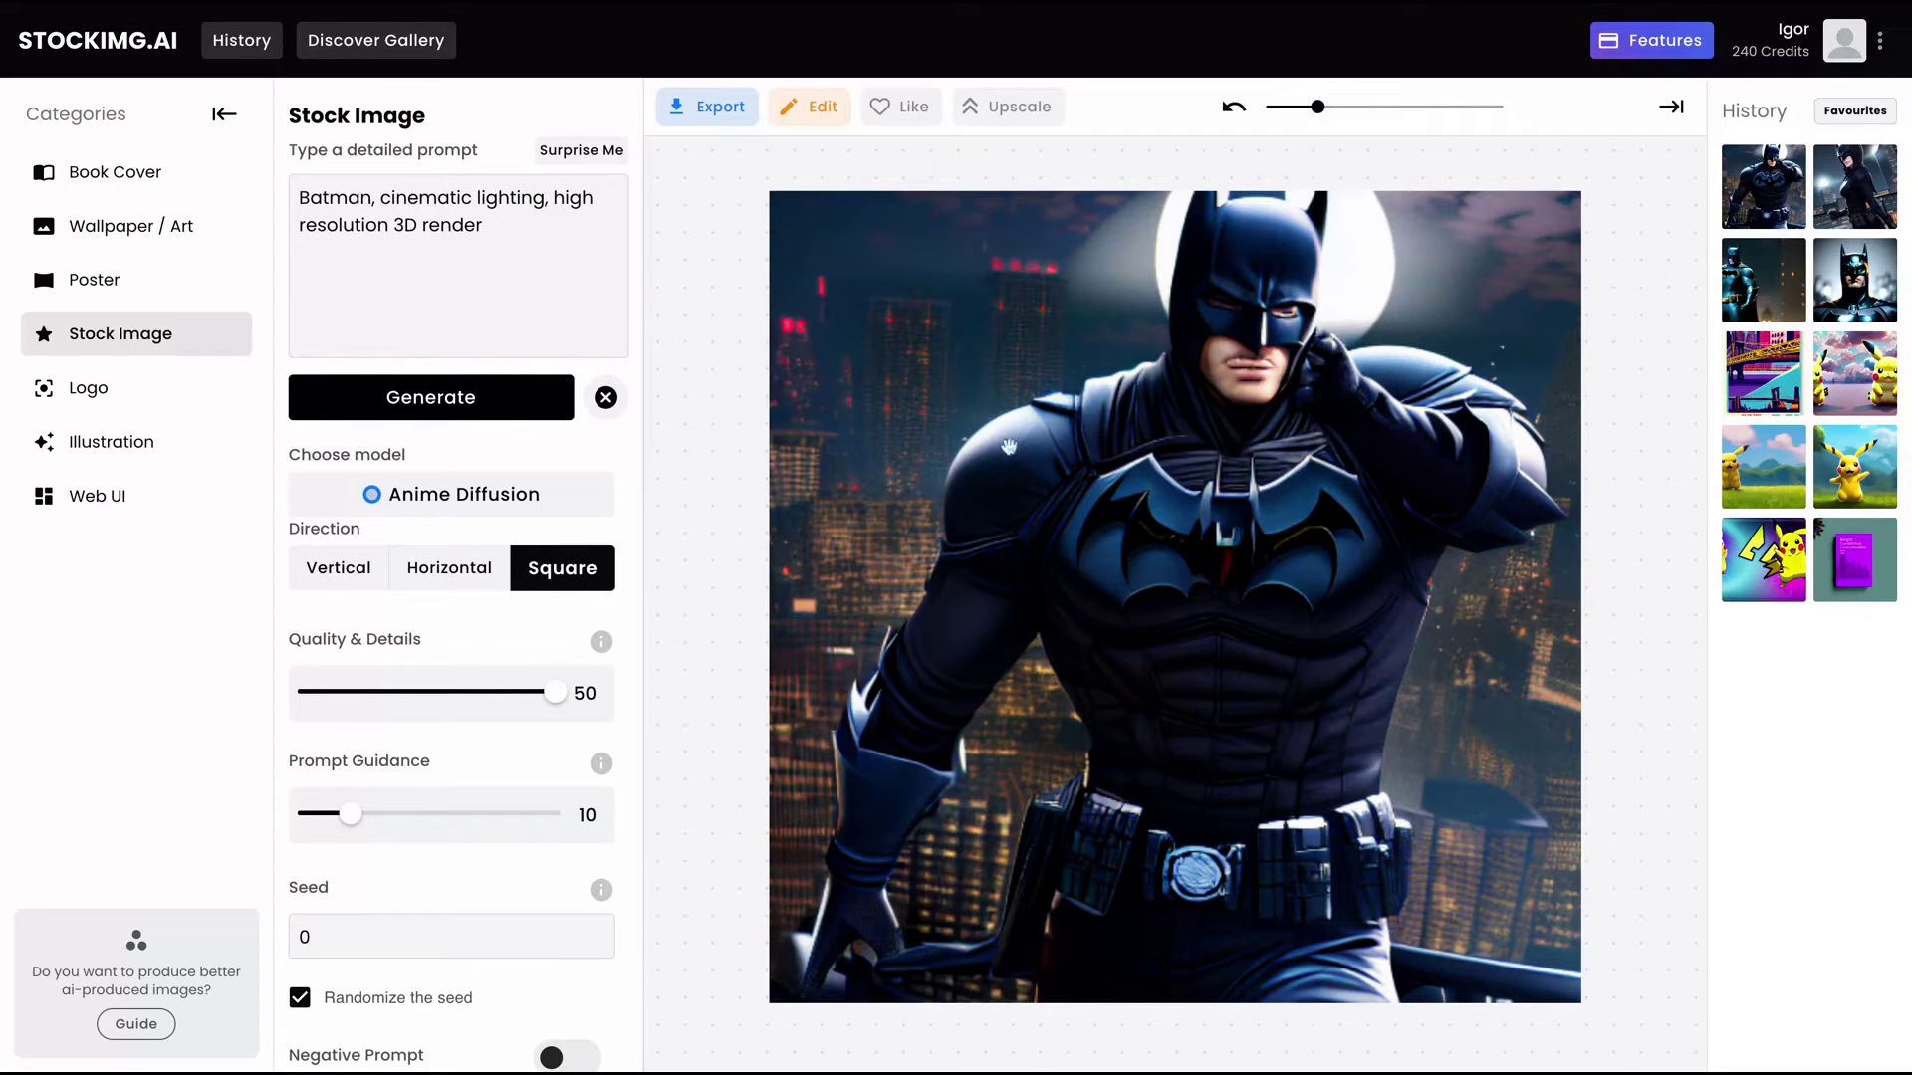
# Step: In the Logo category, generate a smiling cyborg-woman logo from the pasted prompt and check it zoomed in
pyautogui.click(160, 410)
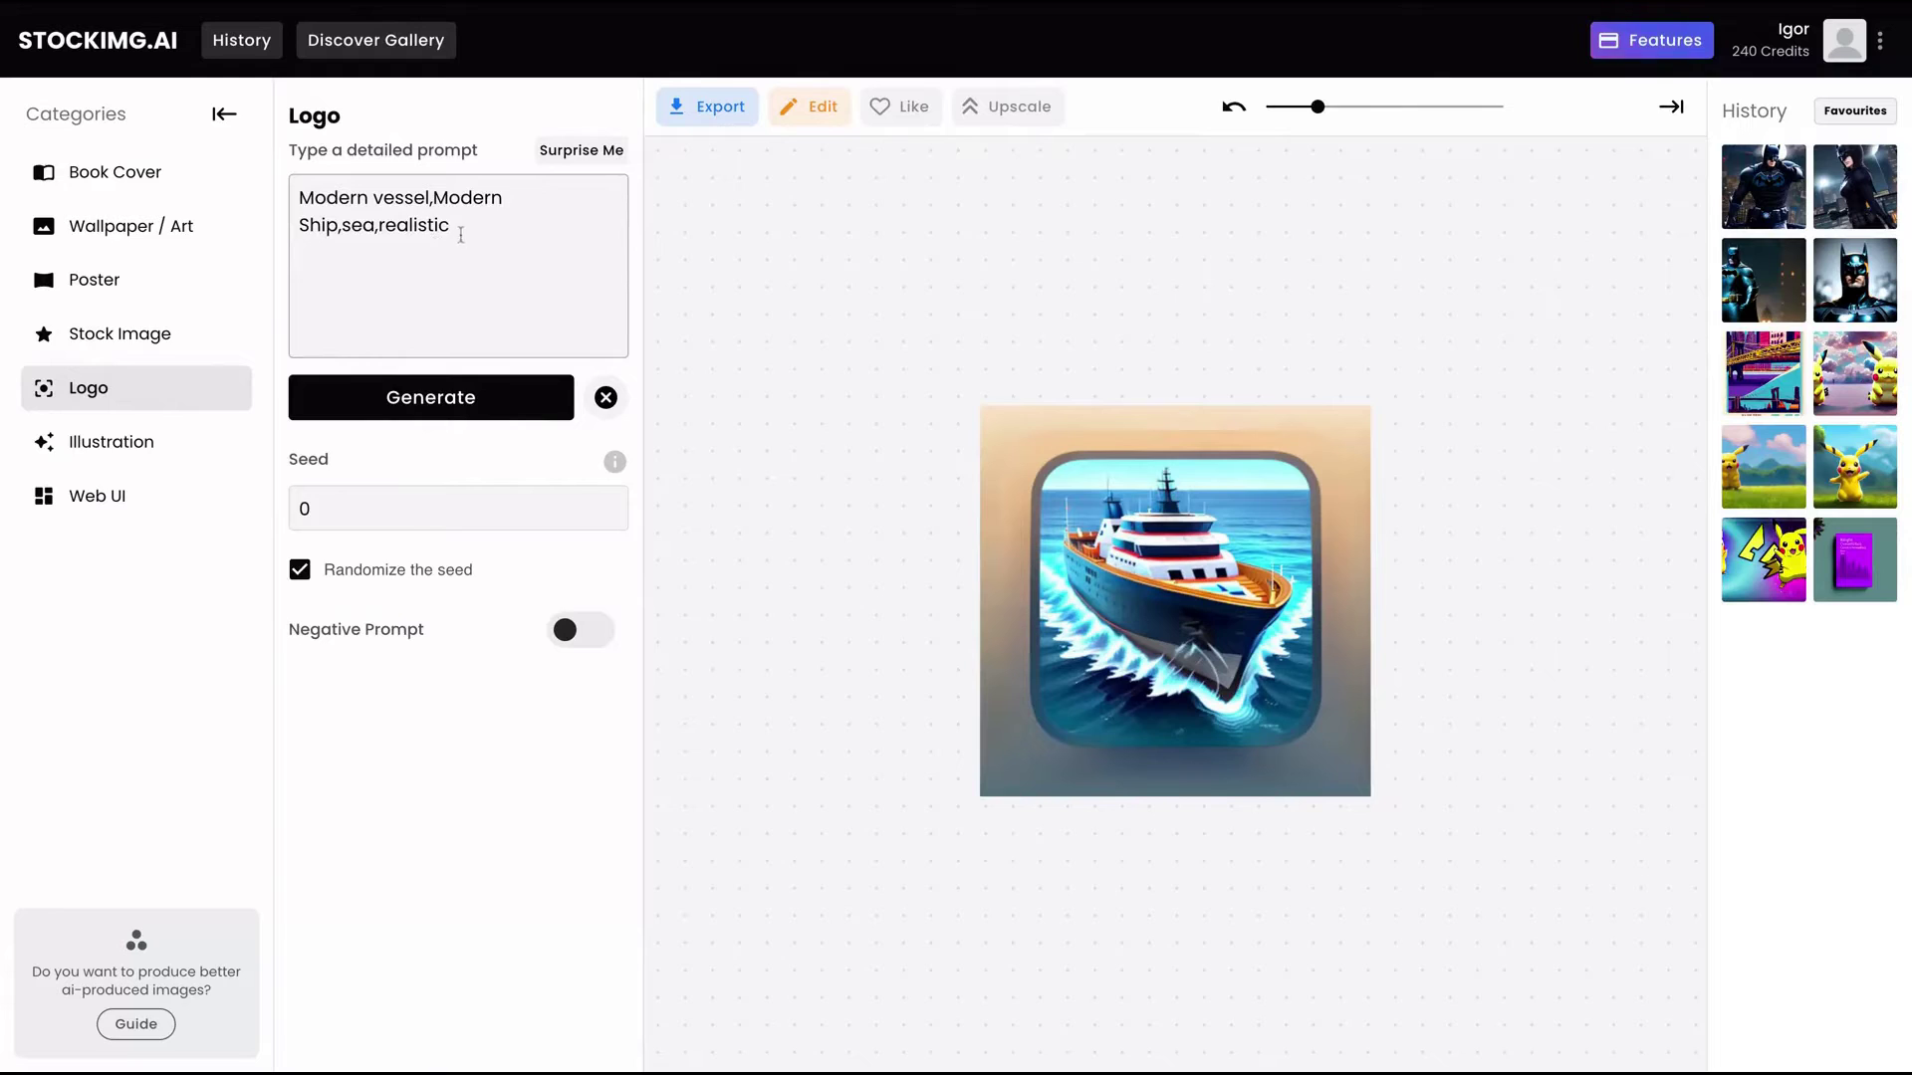
pyautogui.hotkey('ctrl', 'a')
pyautogui.write('Portrait of a smiling cyborg woman, peaceful, digital art')
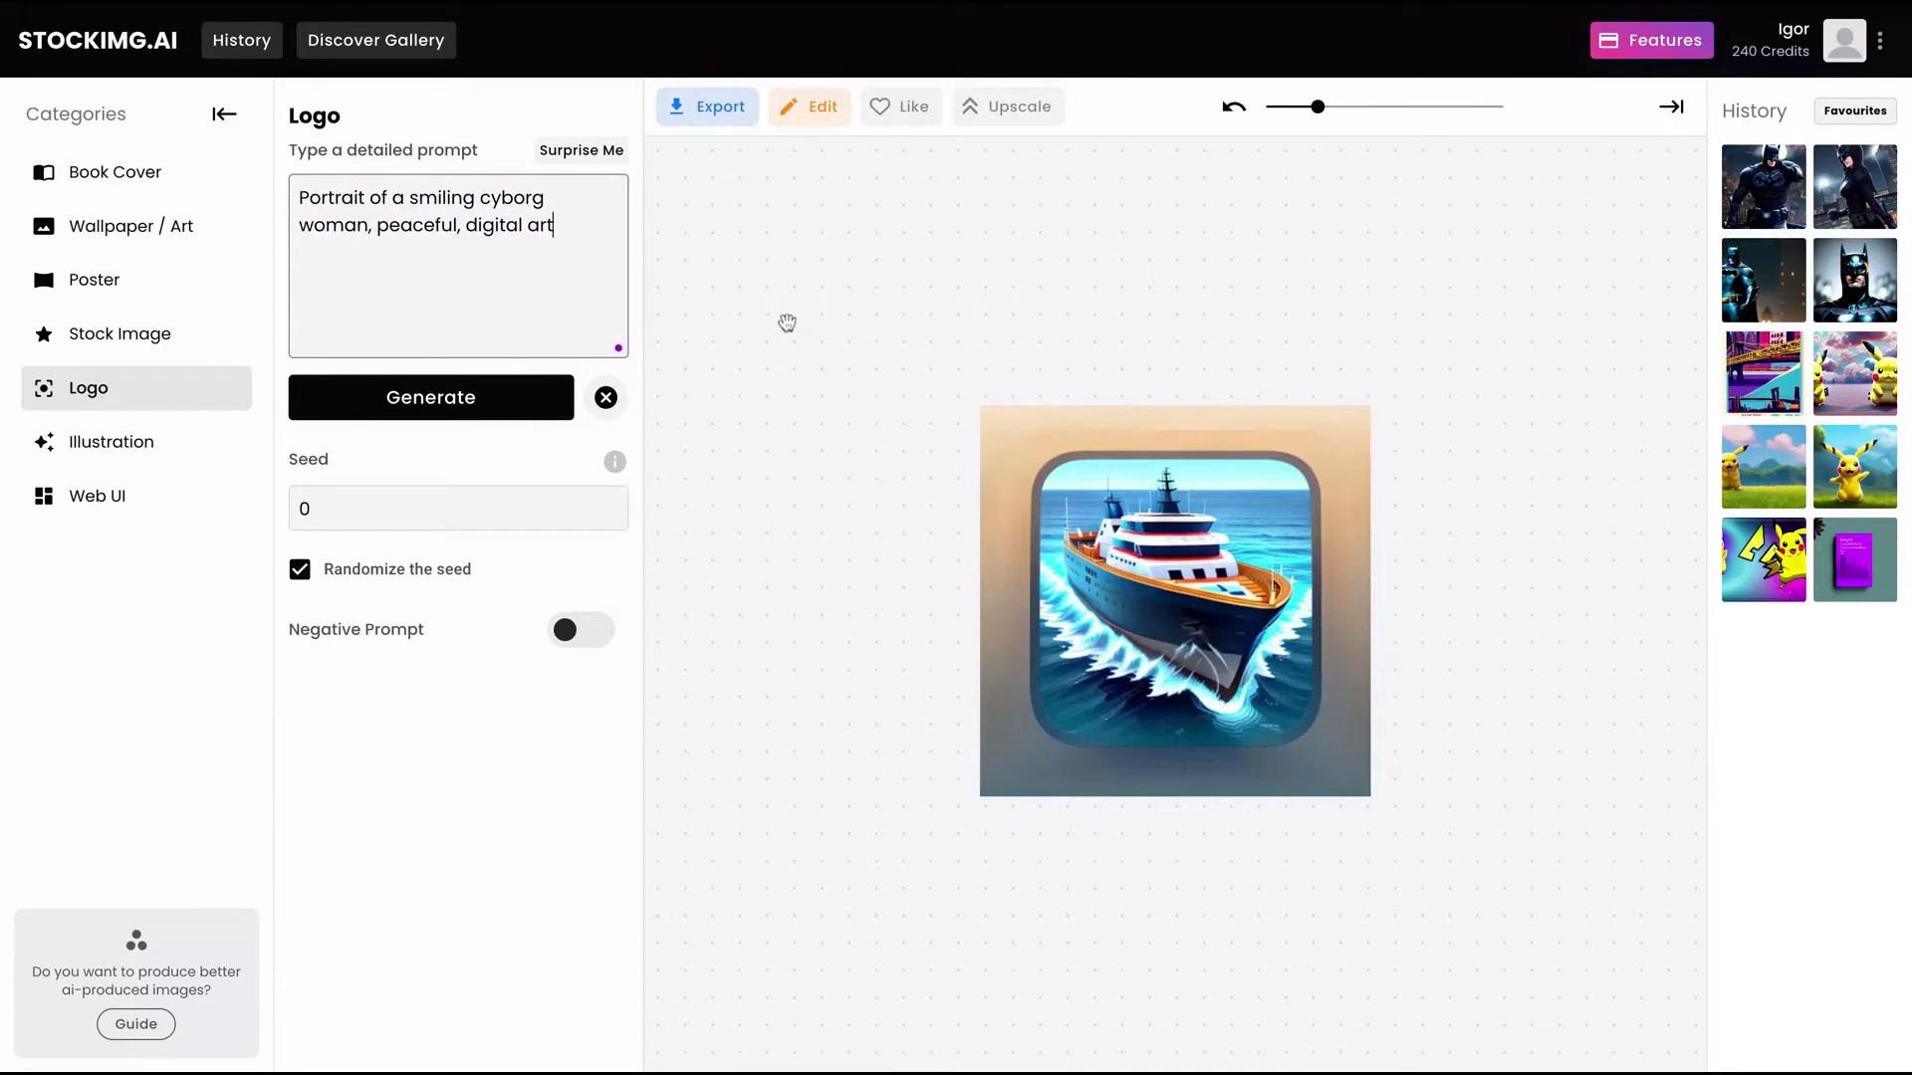
pyautogui.click(469, 420)
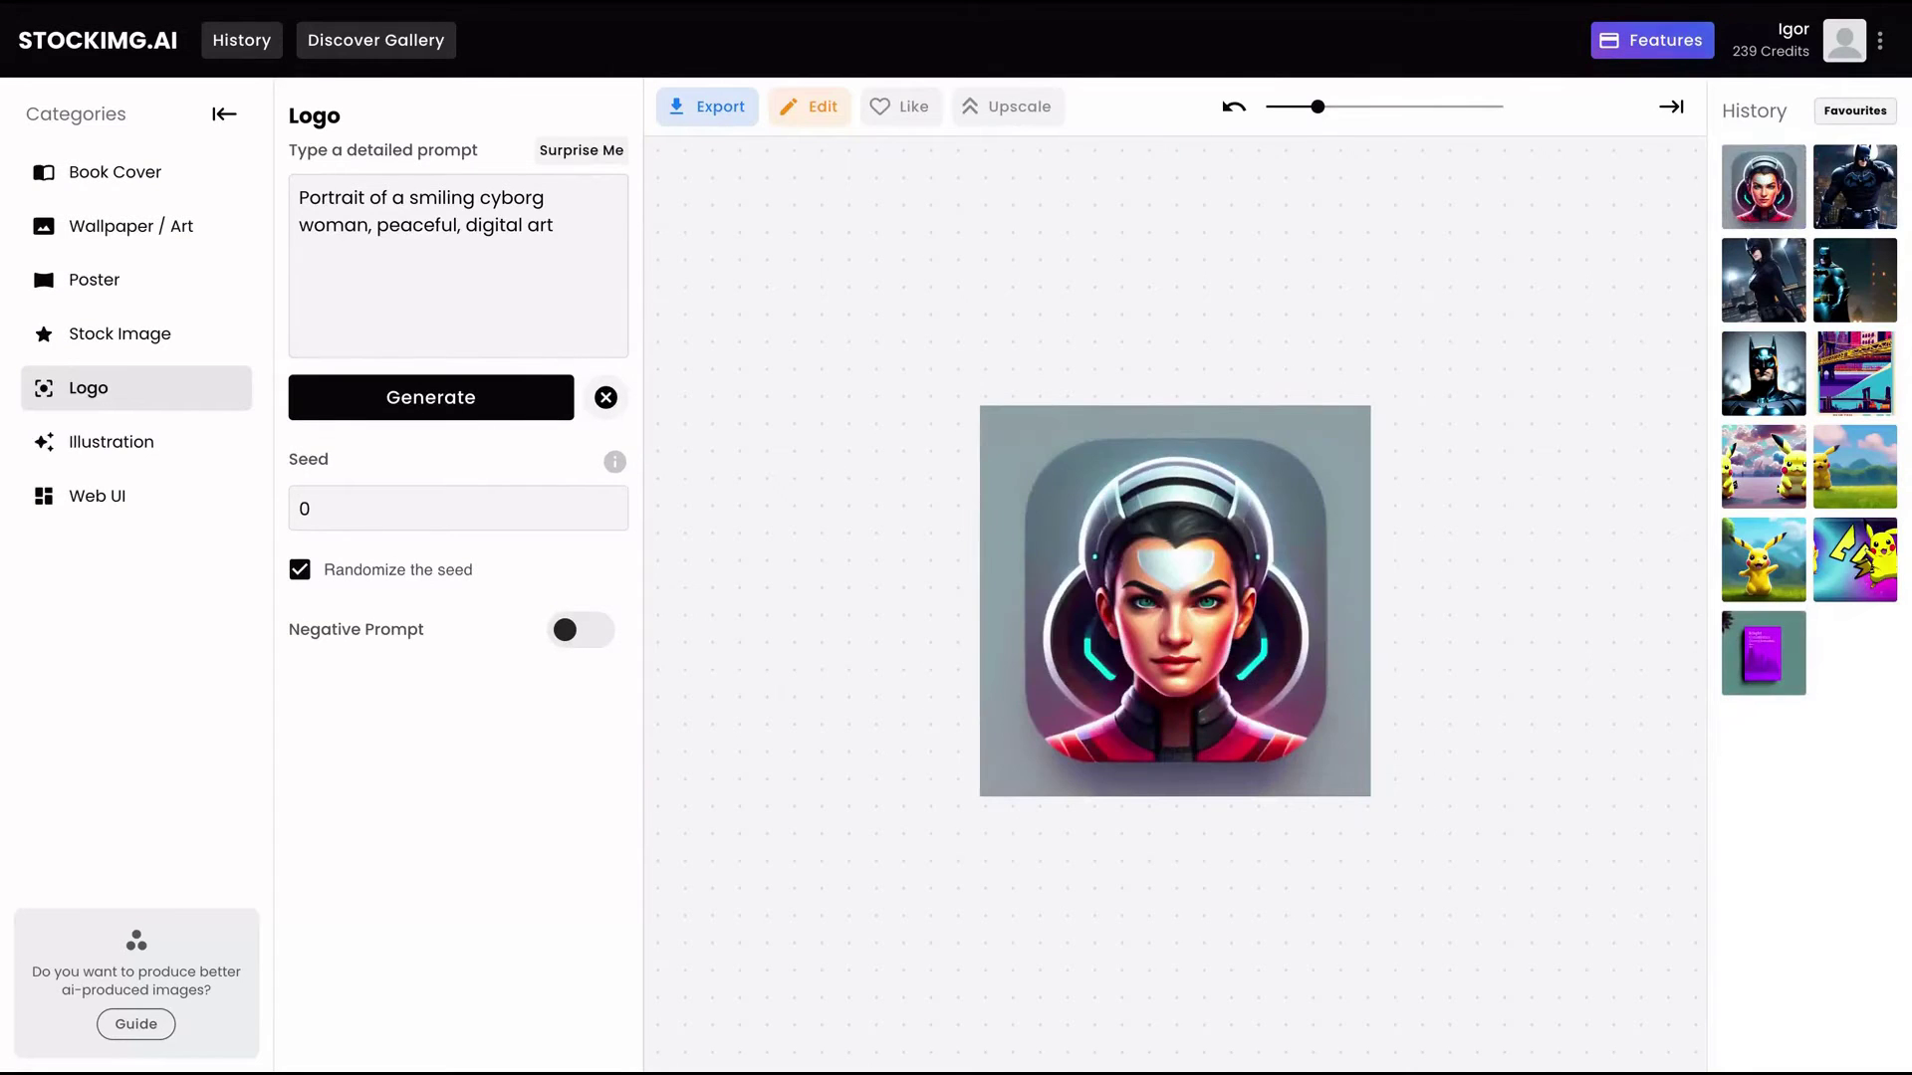
pyautogui.click(1321, 121)
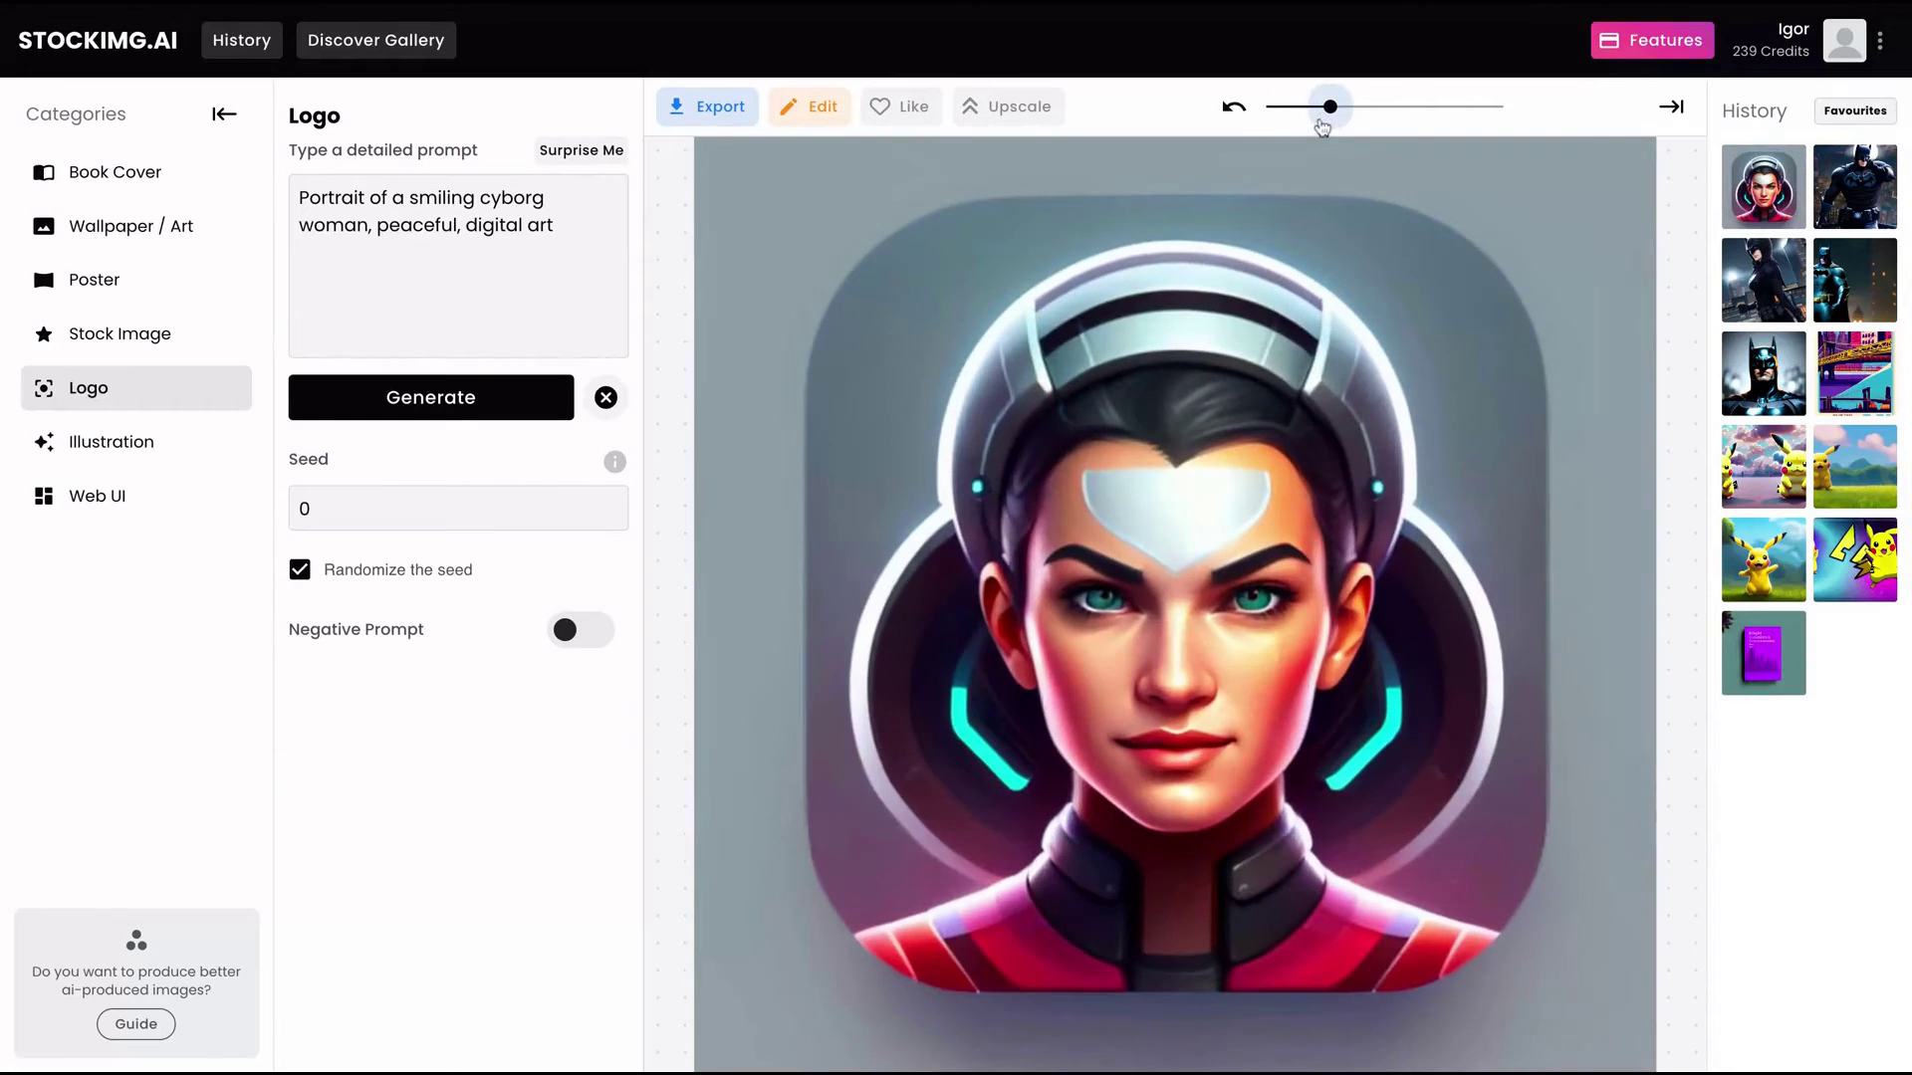
pyautogui.click(1319, 109)
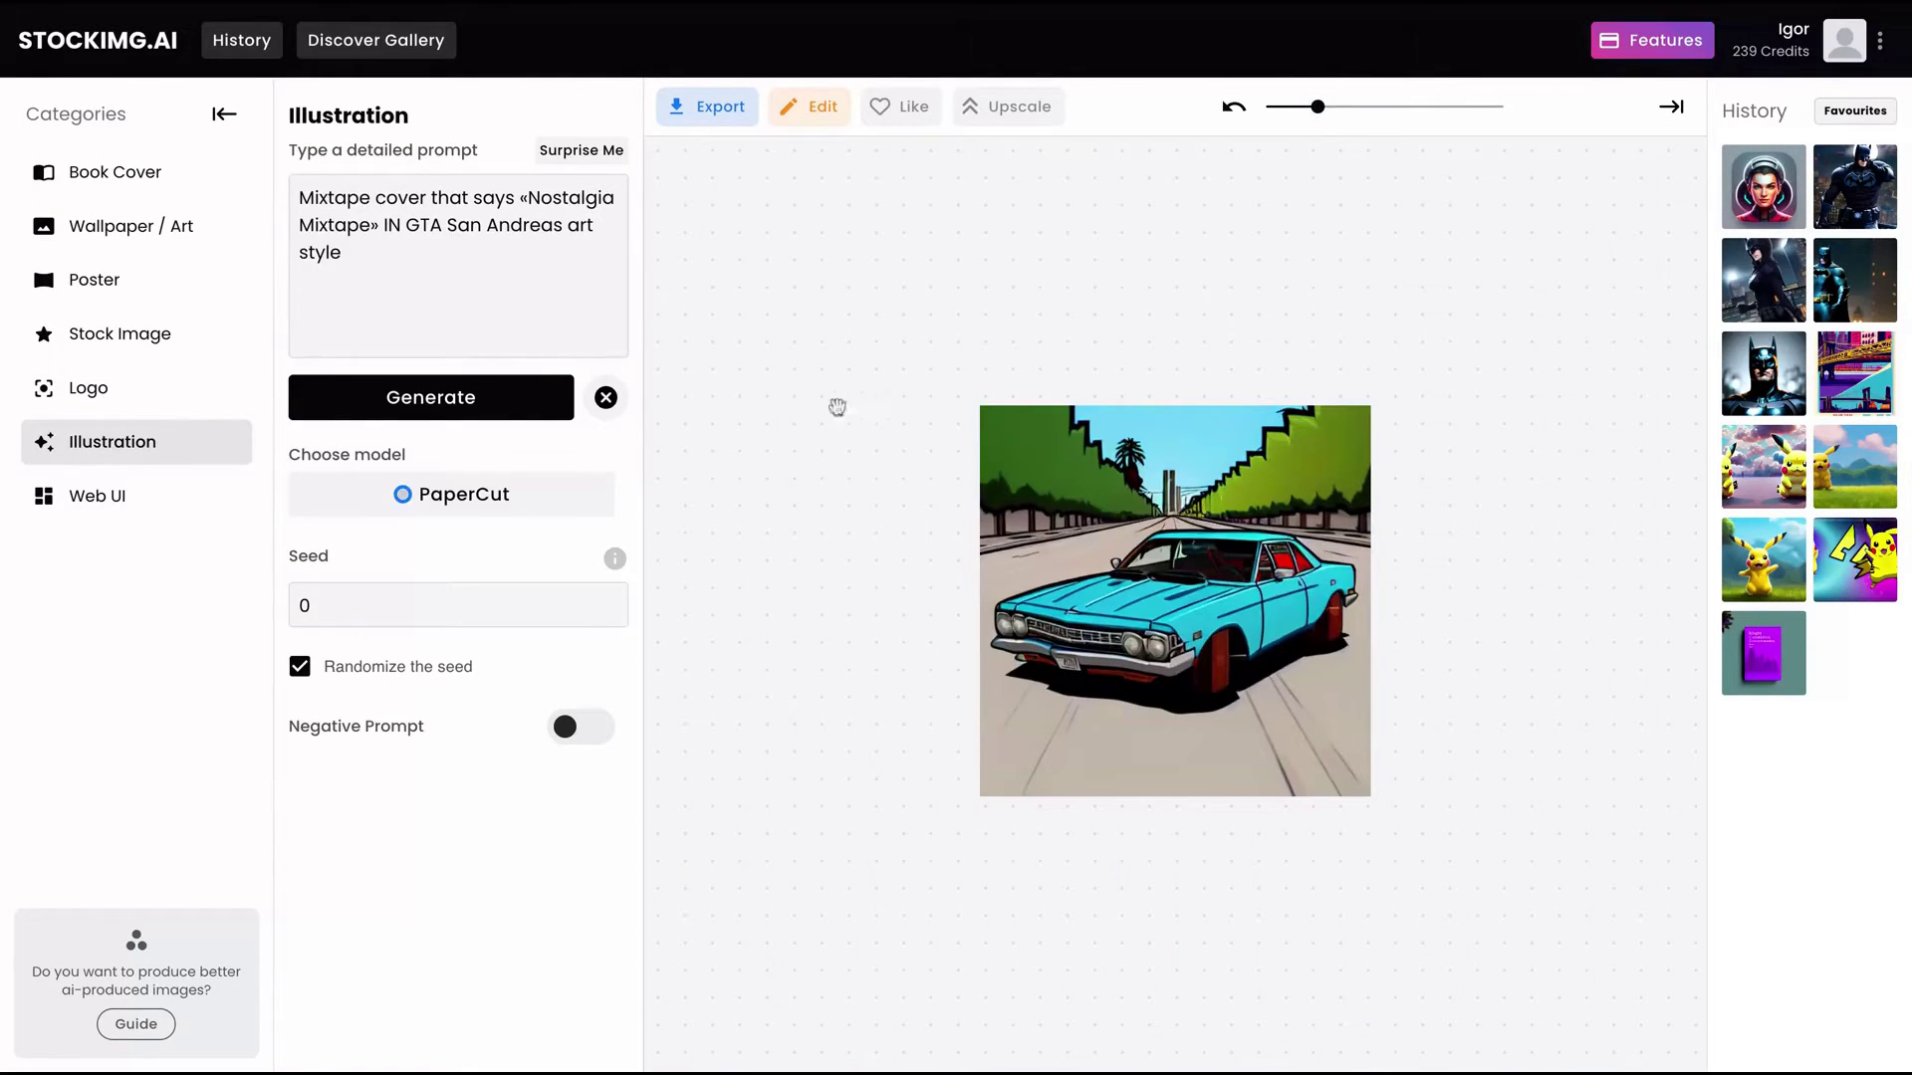
# Step: Replace the mixtape prompt with the cyborg-woman description and generate a PaperCut illustration
pyautogui.click(414, 495)
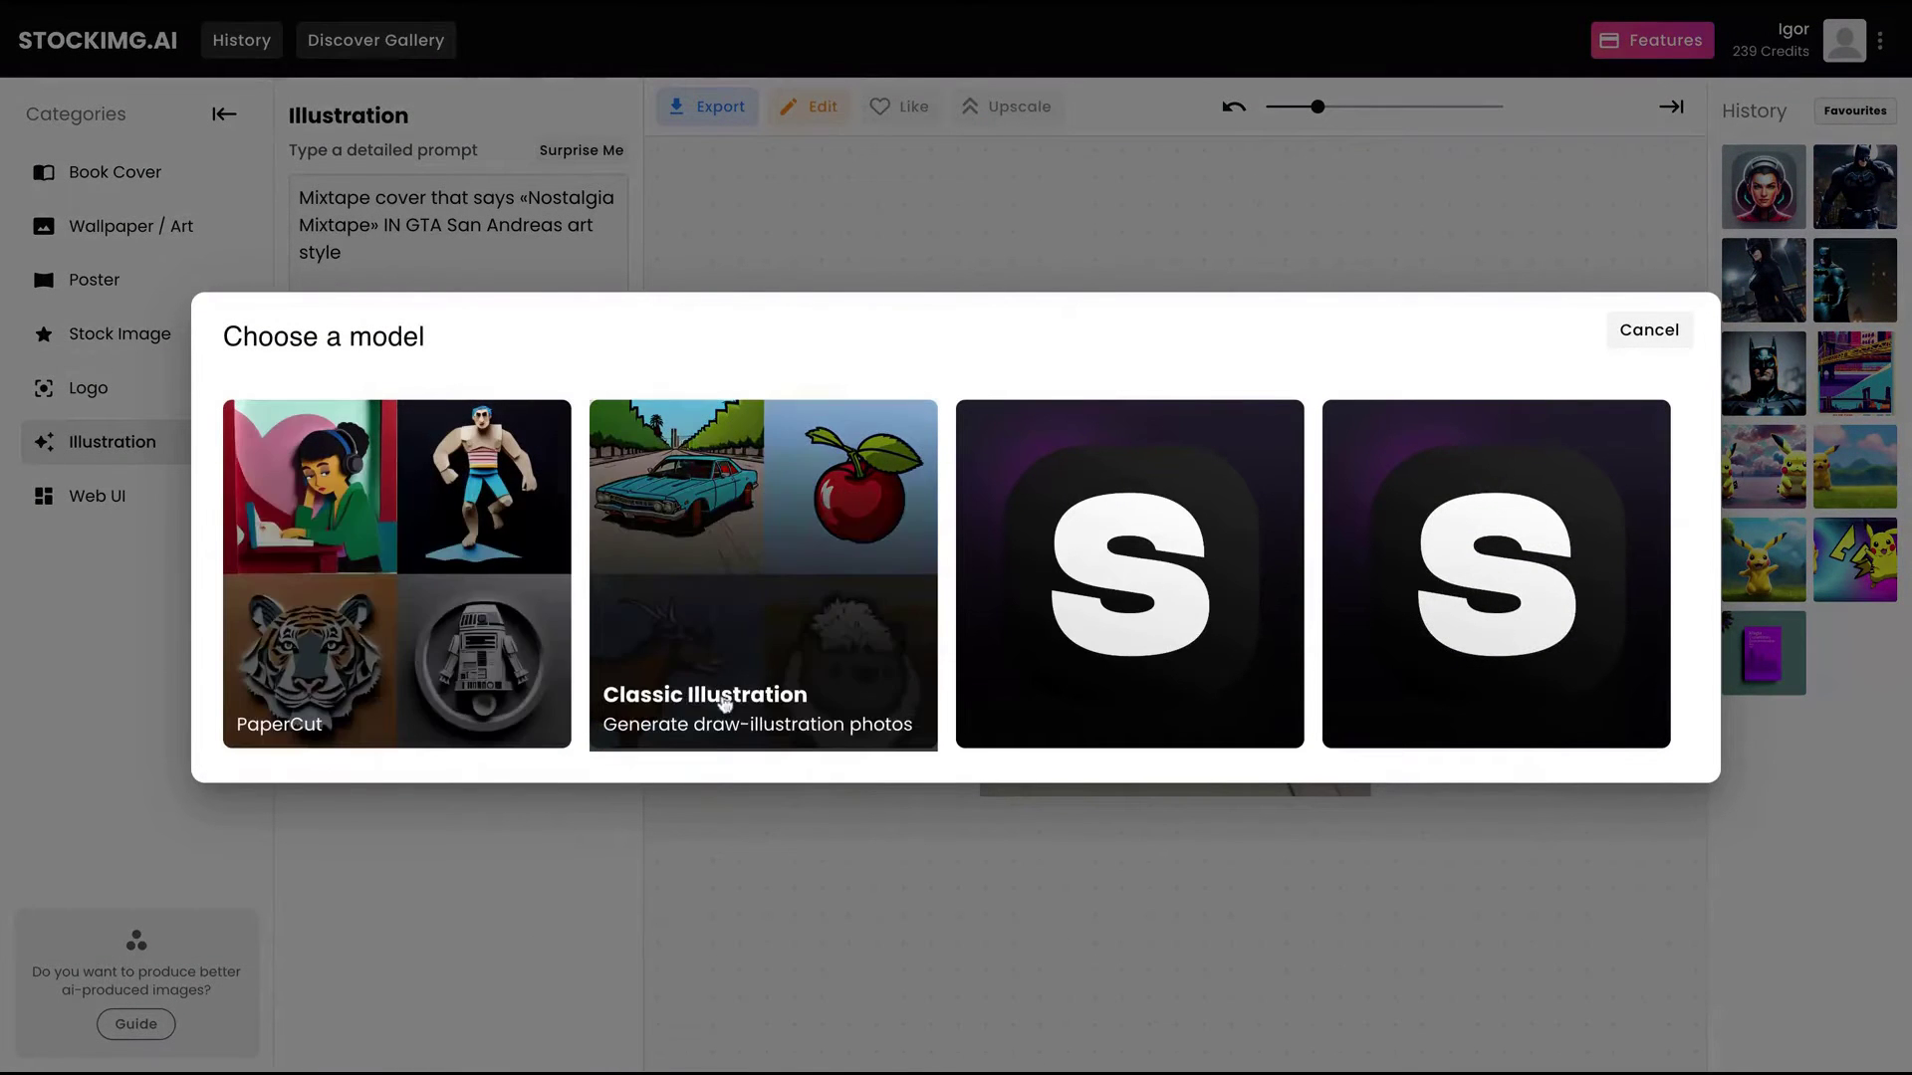
pyautogui.click(777, 200)
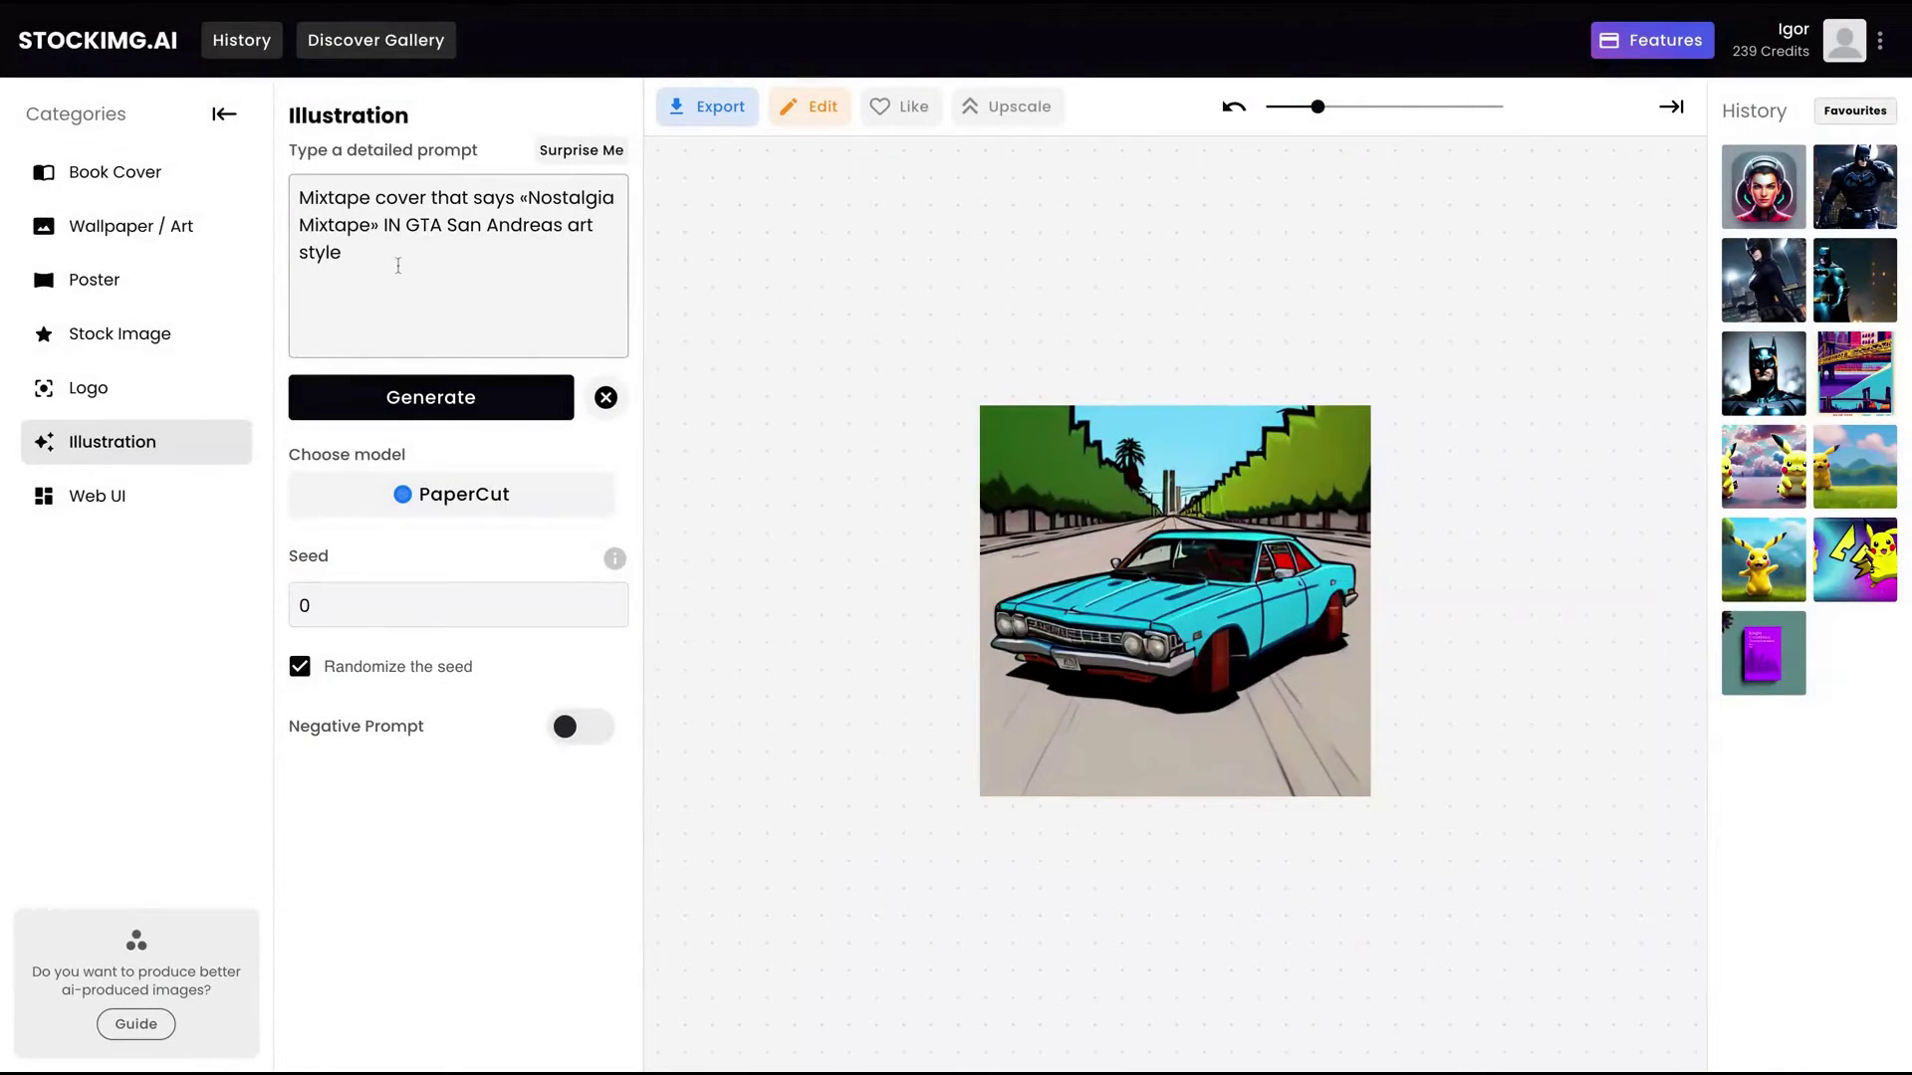
pyautogui.tripleClick(399, 266)
pyautogui.write('Portrait of a smiling cyborg woman, peaceful, digital art')
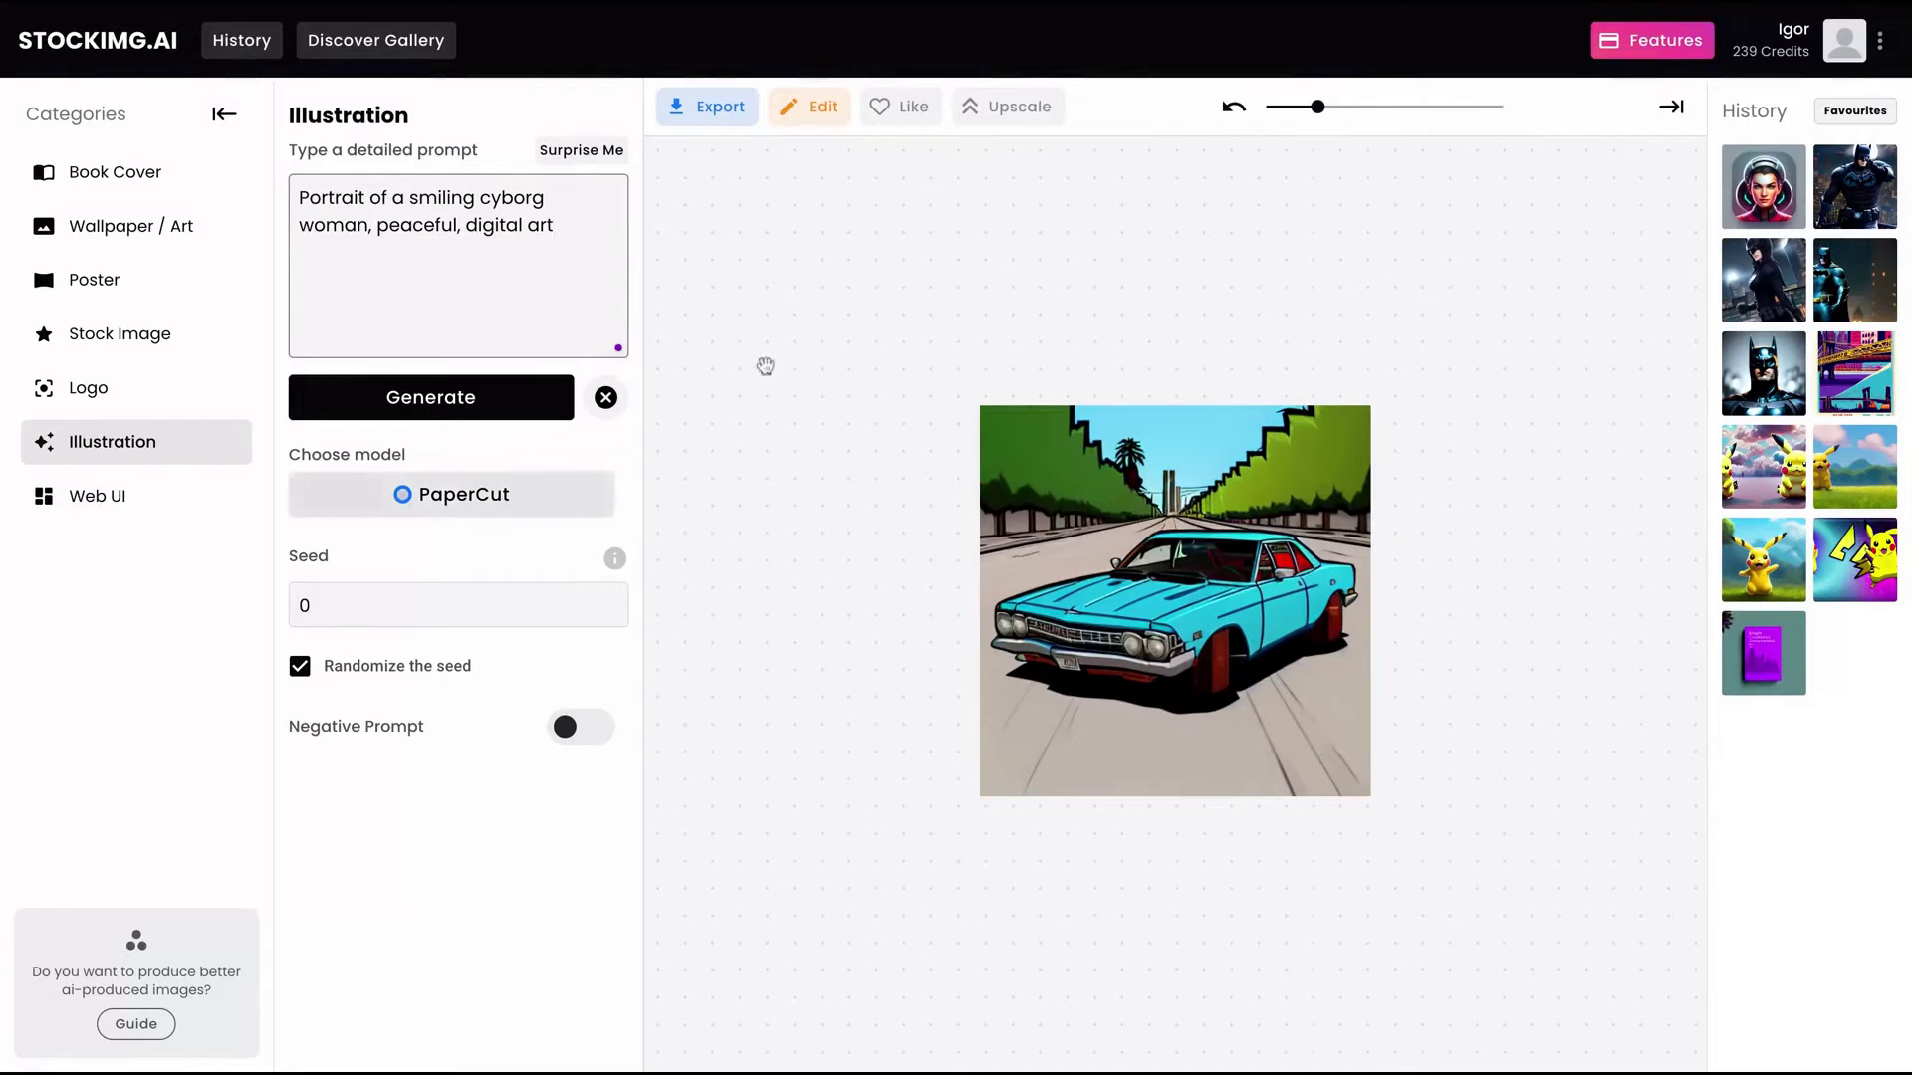
pyautogui.click(502, 411)
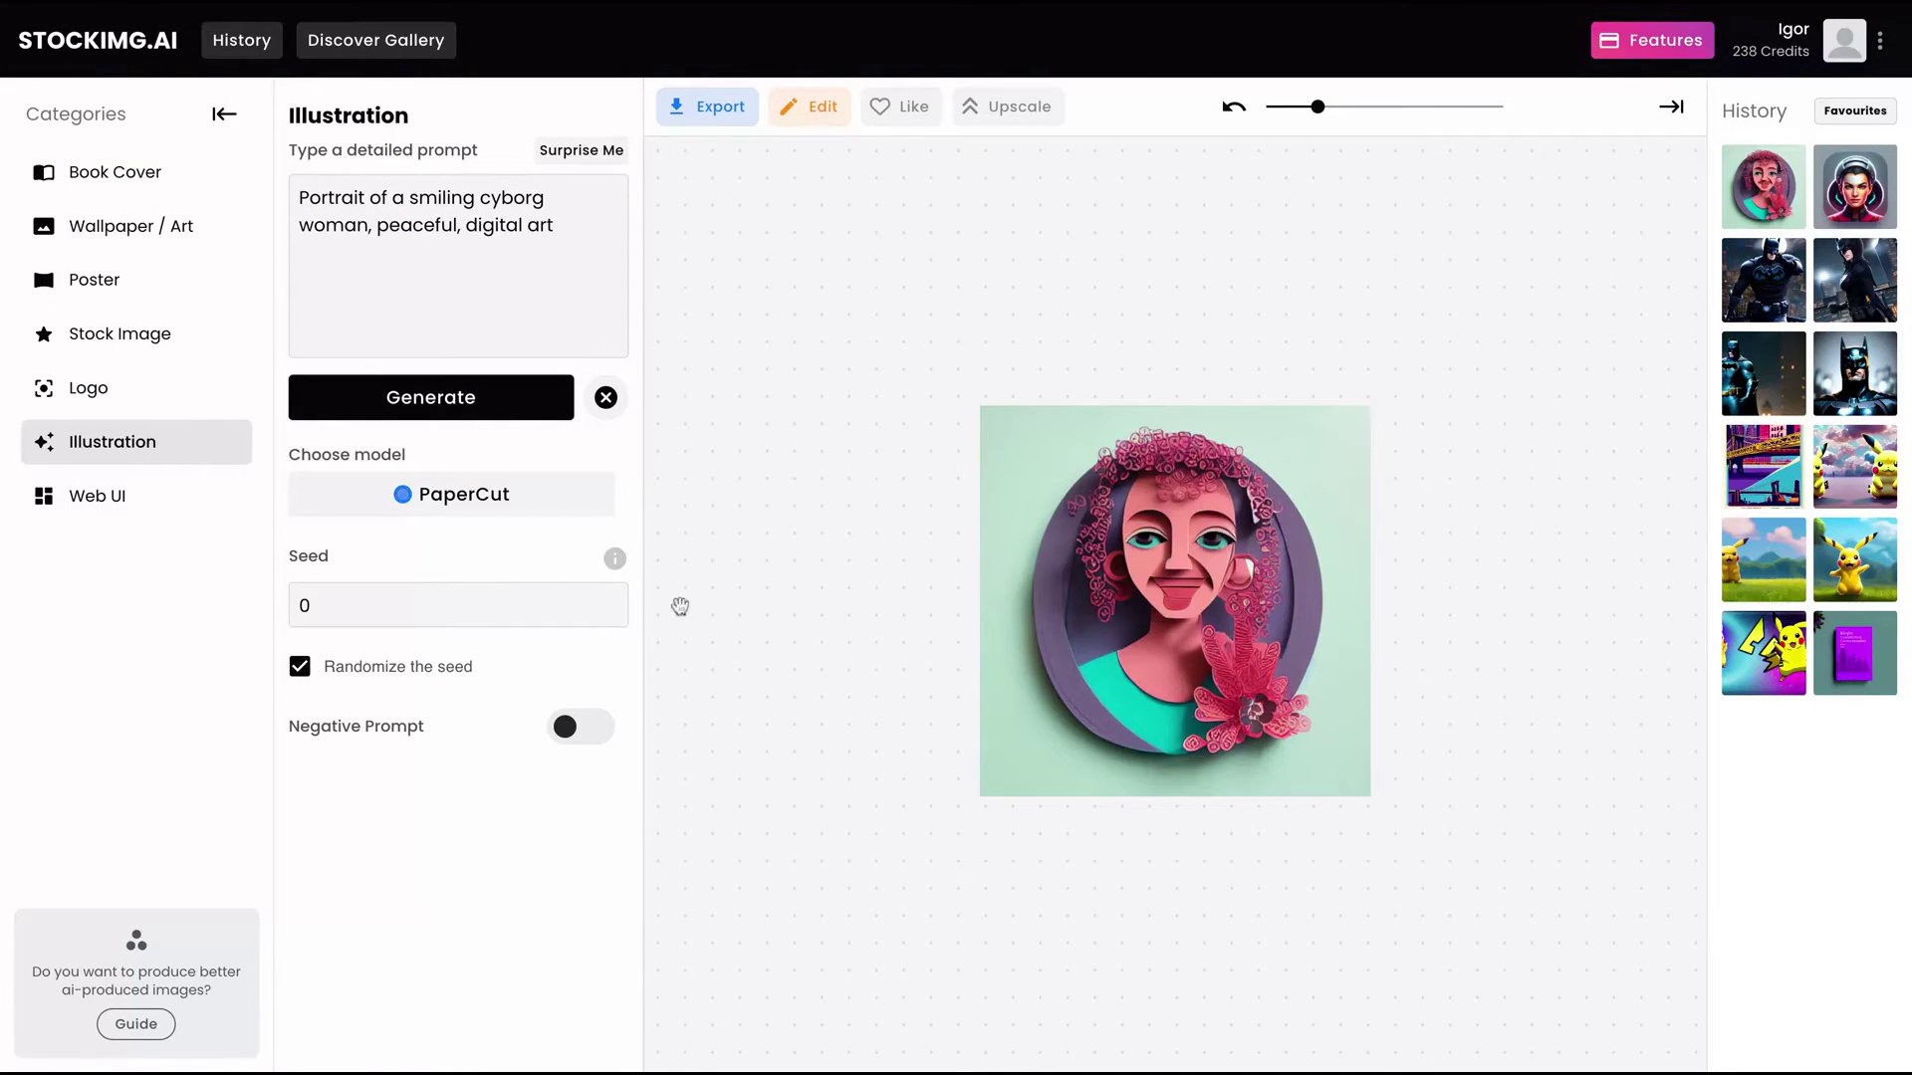
# Step: Generate a Classic Illustration version of the cyborg woman and inspect it zoomed in
pyautogui.click(450, 505)
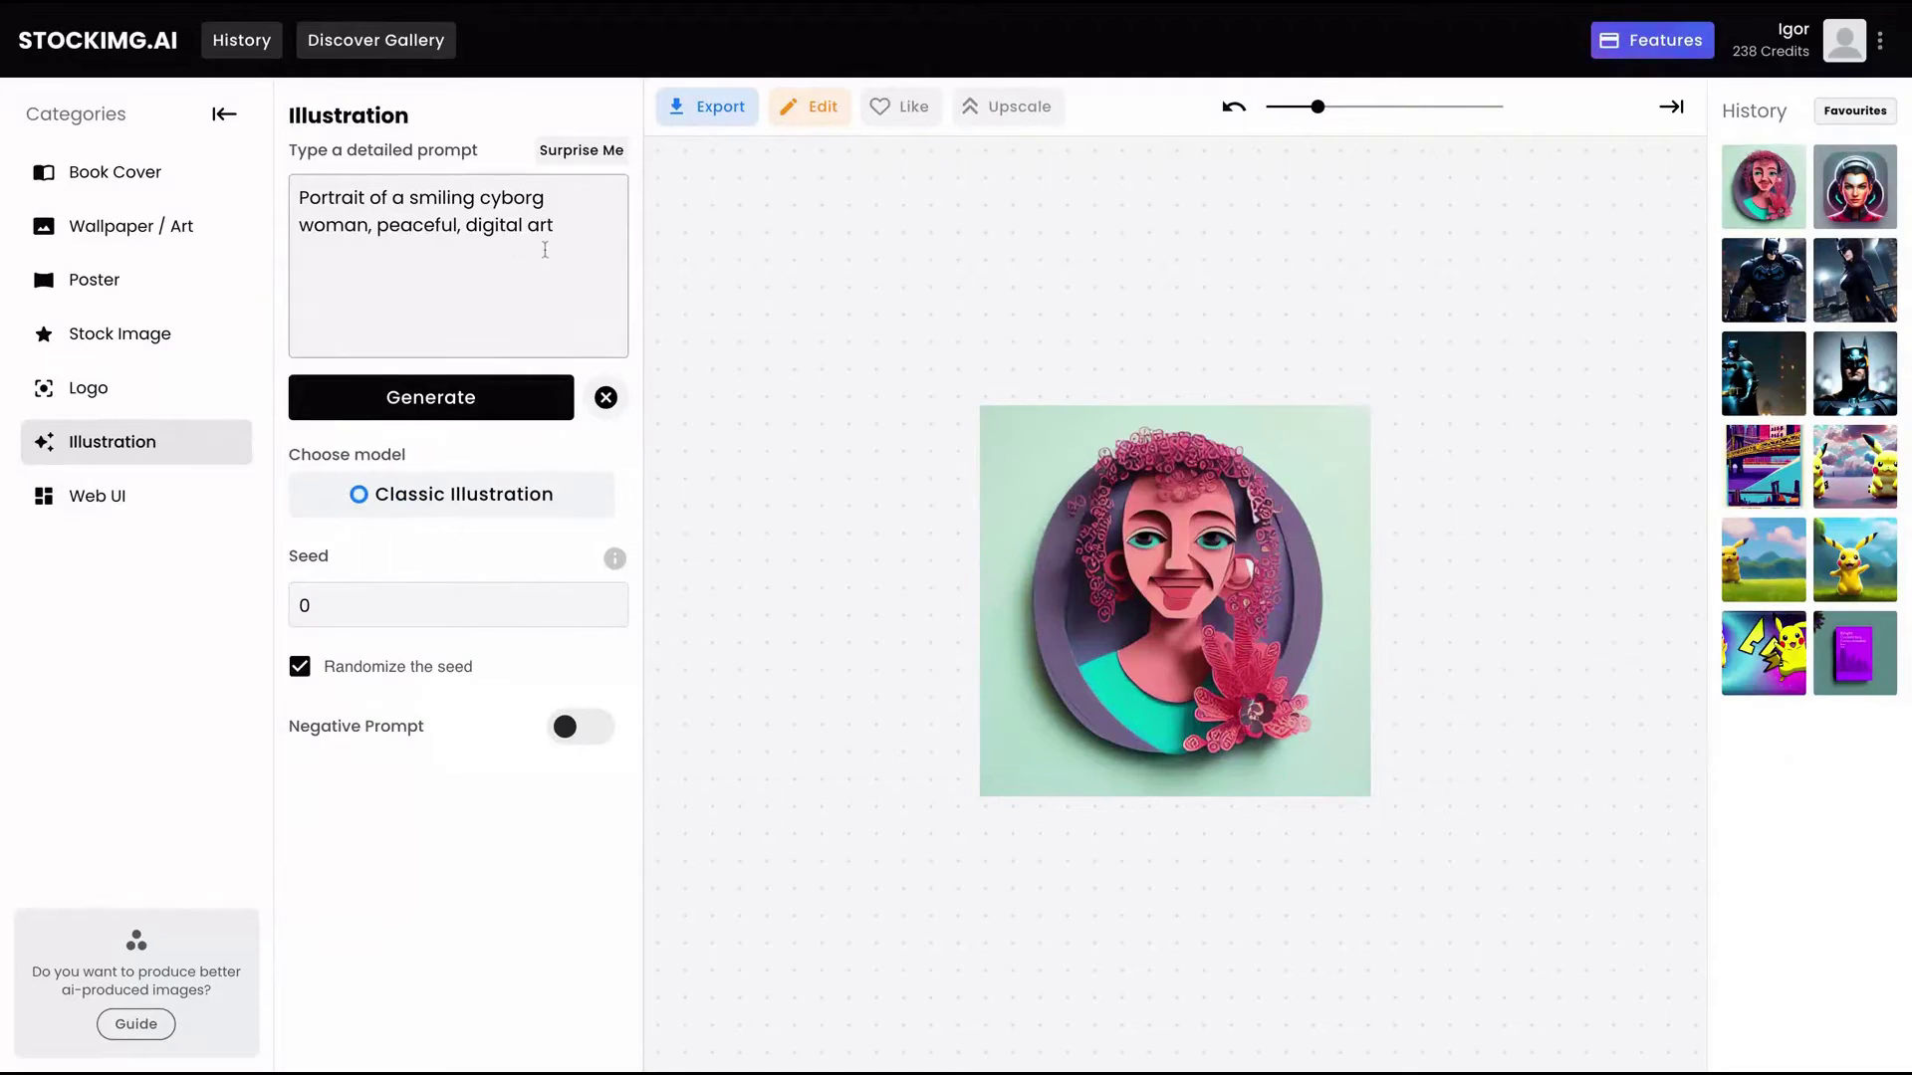
pyautogui.click(458, 415)
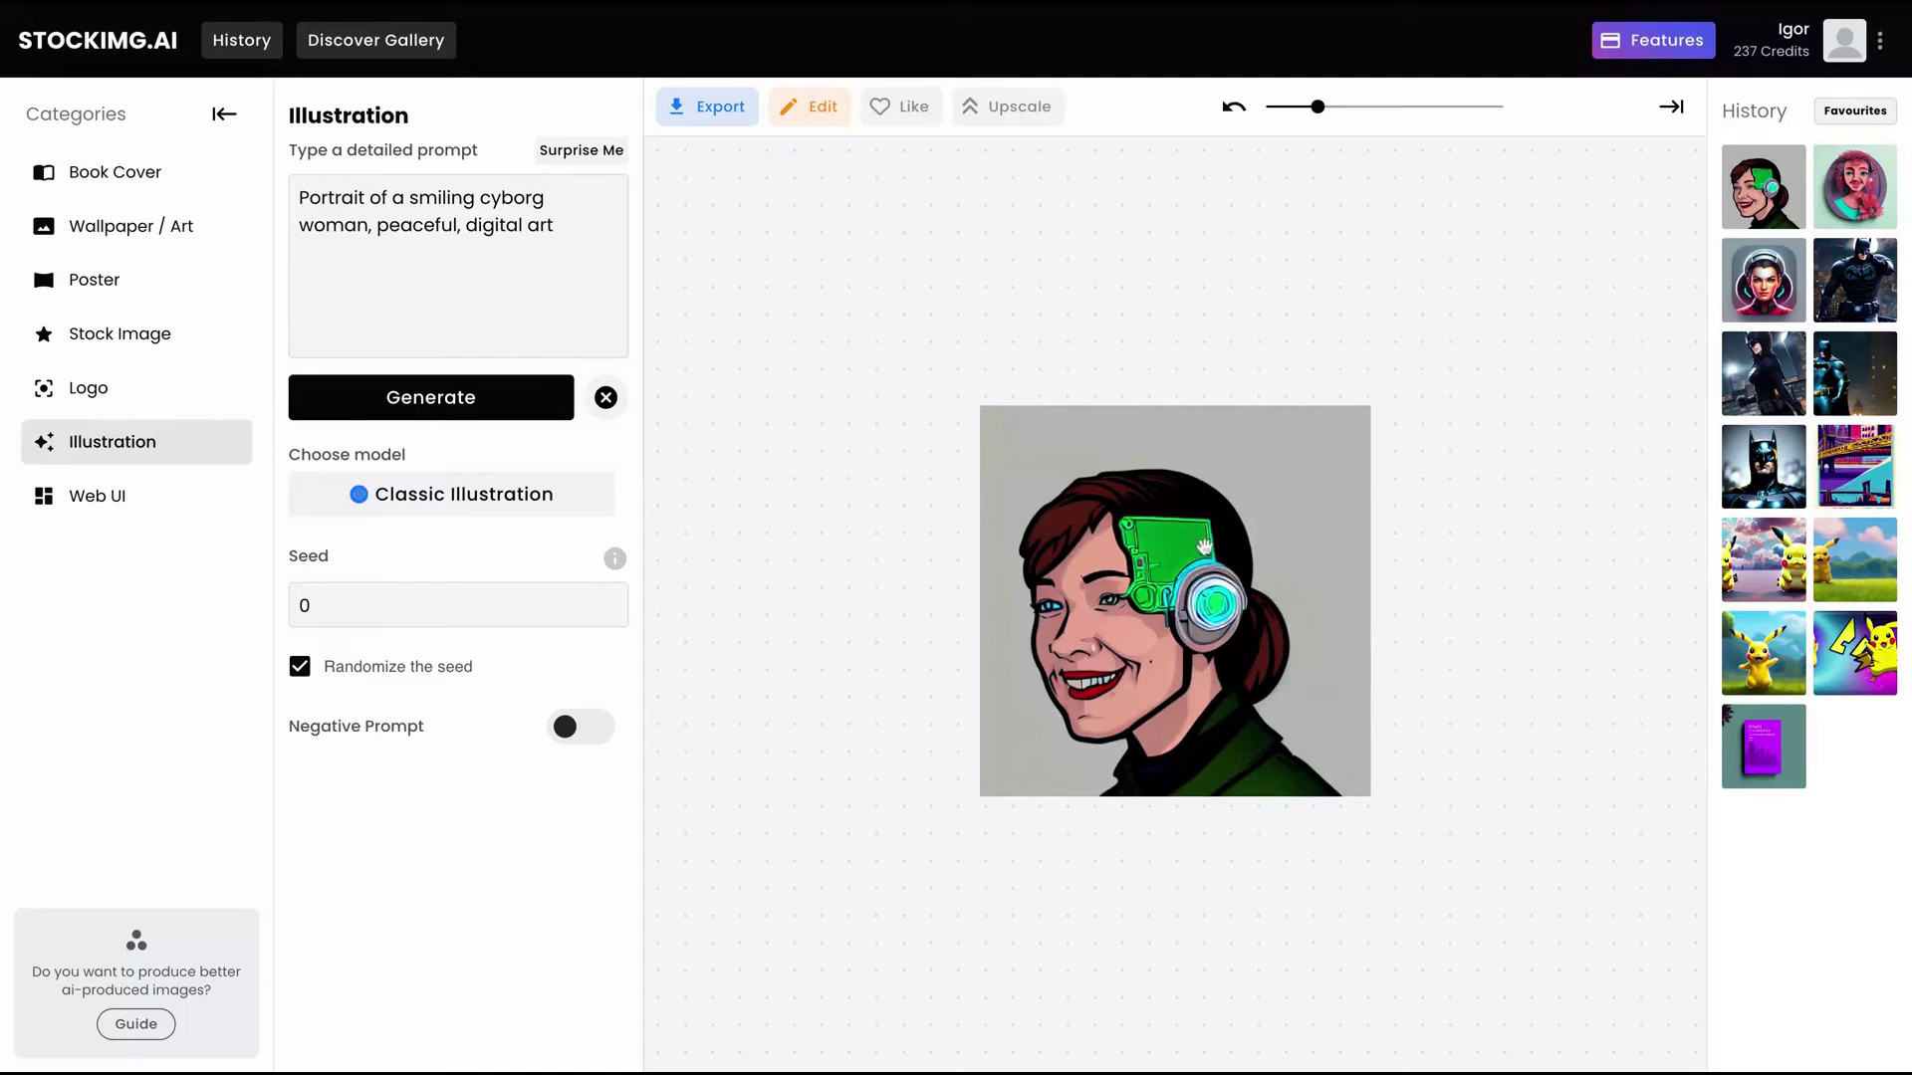
pyautogui.click(1331, 117)
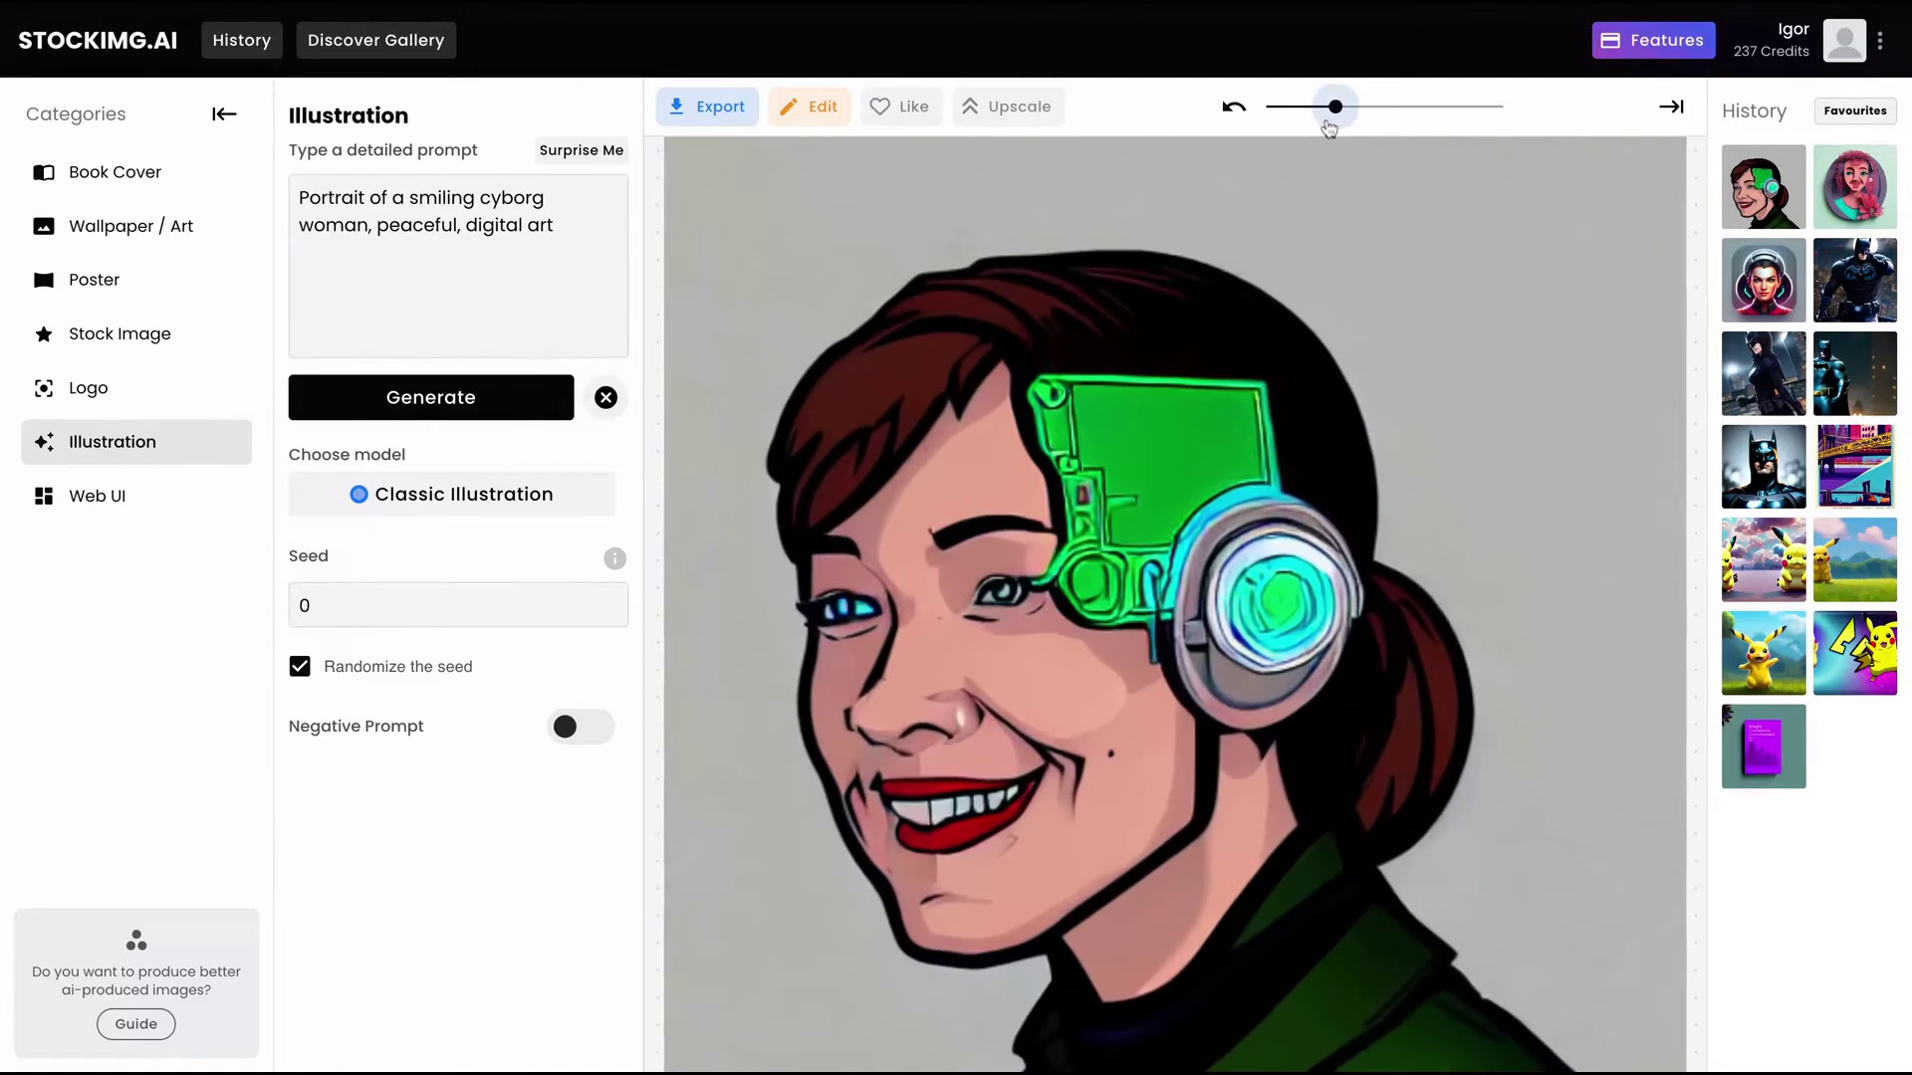
pyautogui.click(1327, 118)
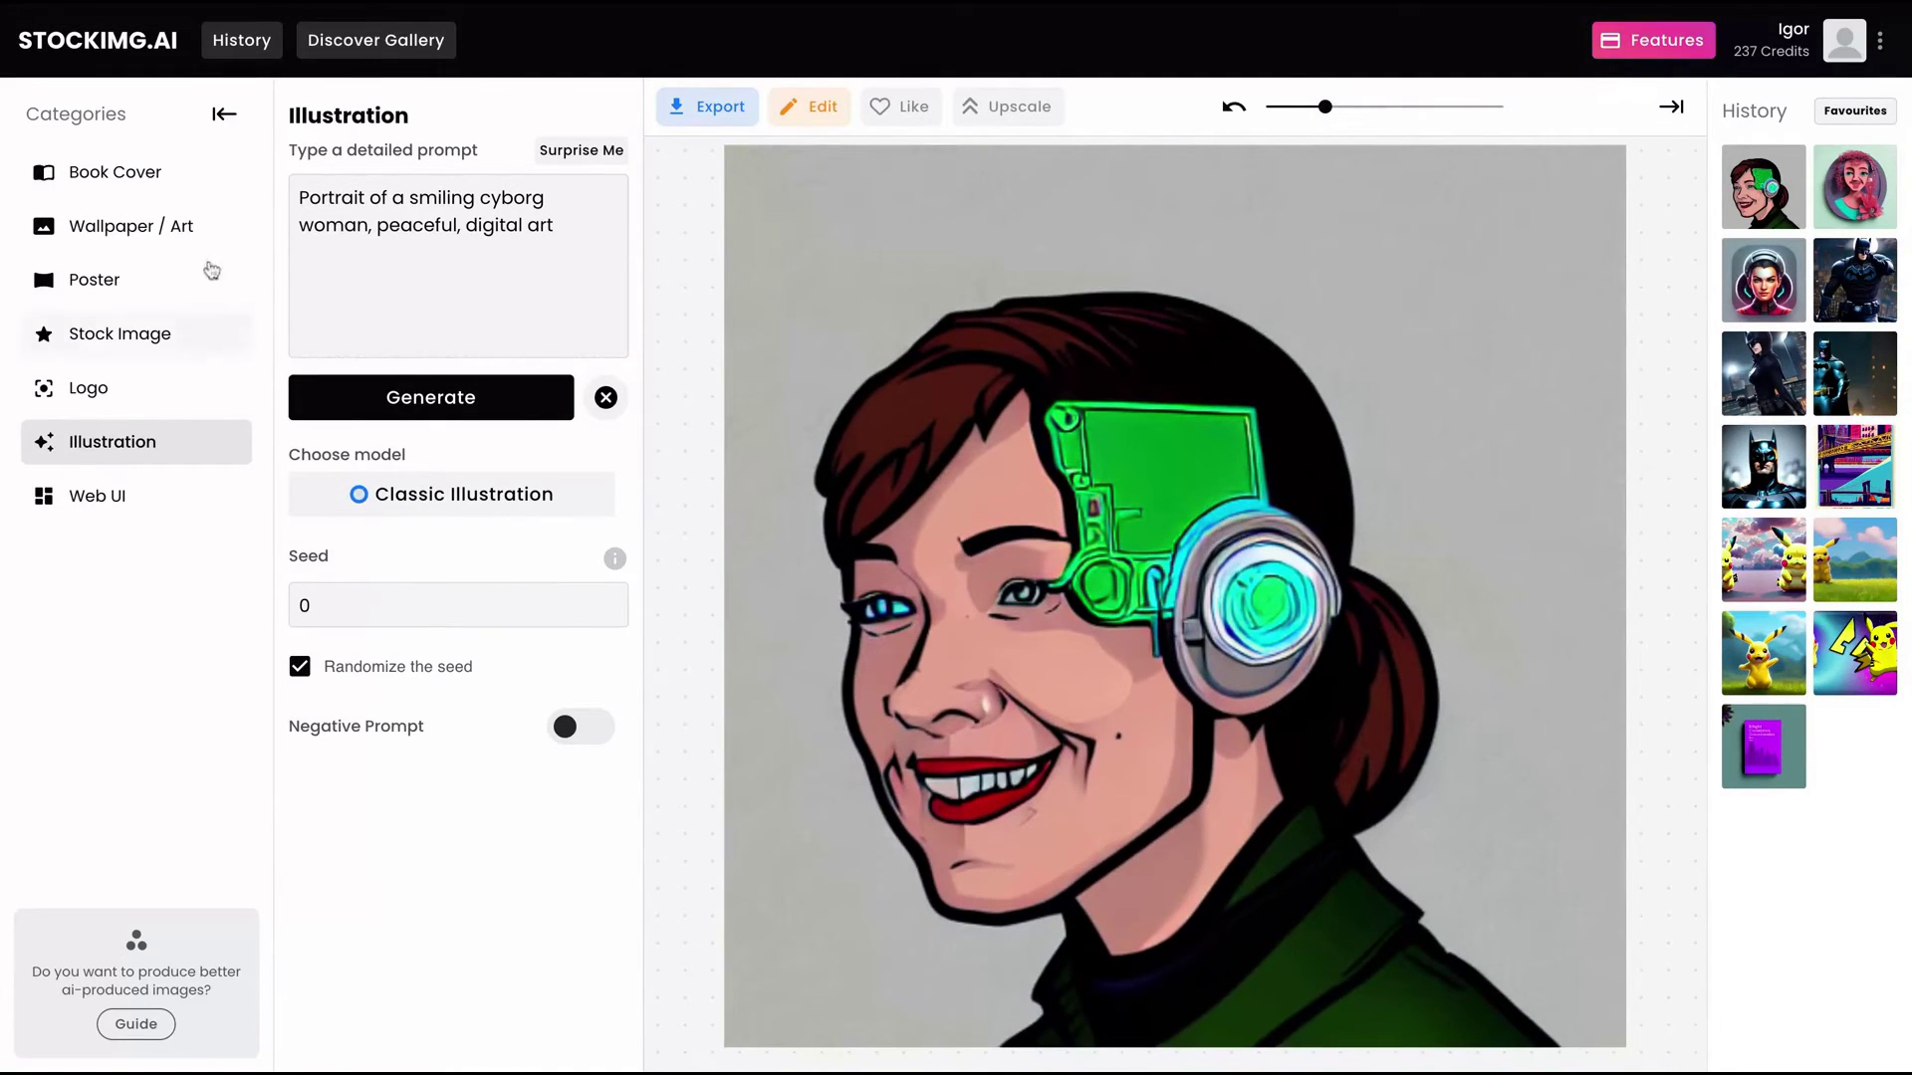
pyautogui.click(112, 335)
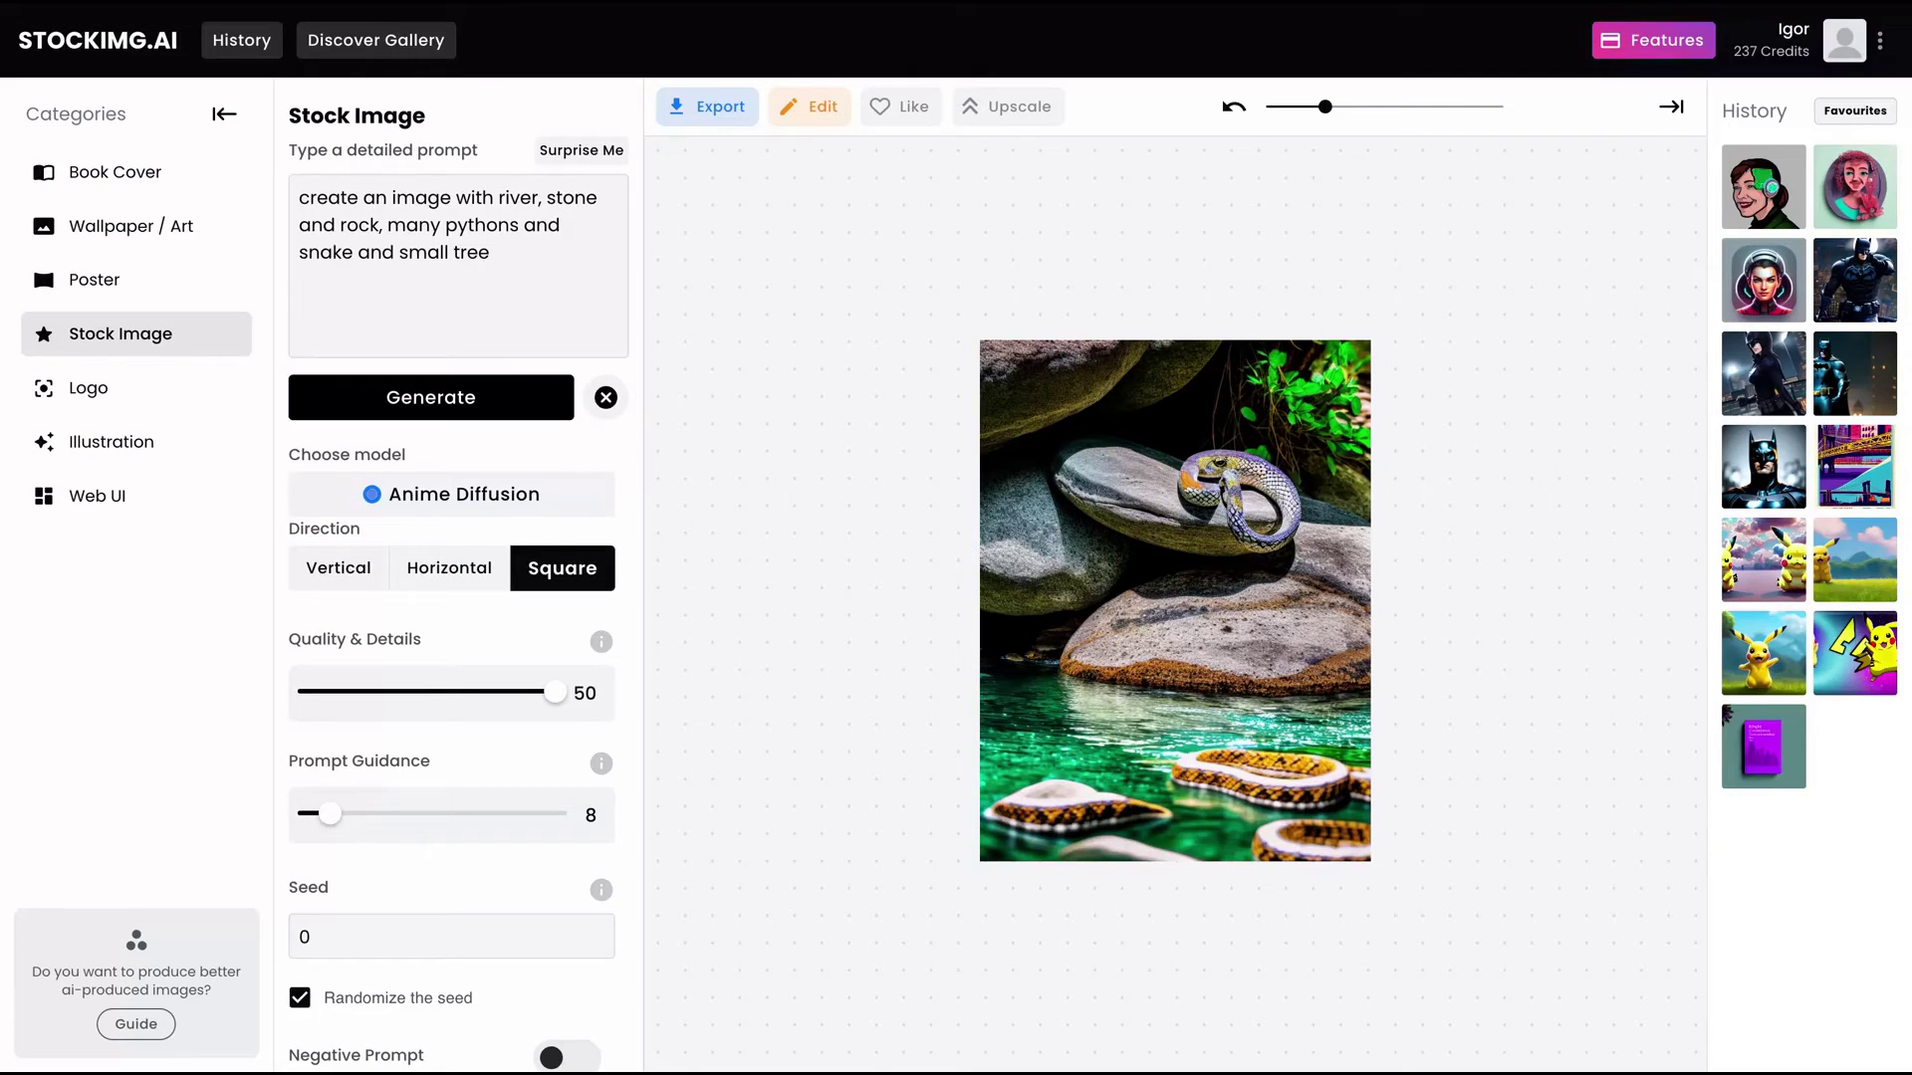
# Step: Replace the snake prompt with the high-fantasy cottage description and generate it with Stable Diffusion 1.5v
pyautogui.hotkey('ctrl', 'a')
pyautogui.write('Cottage overgrown with ancient trees, high-fantasy, digital art')
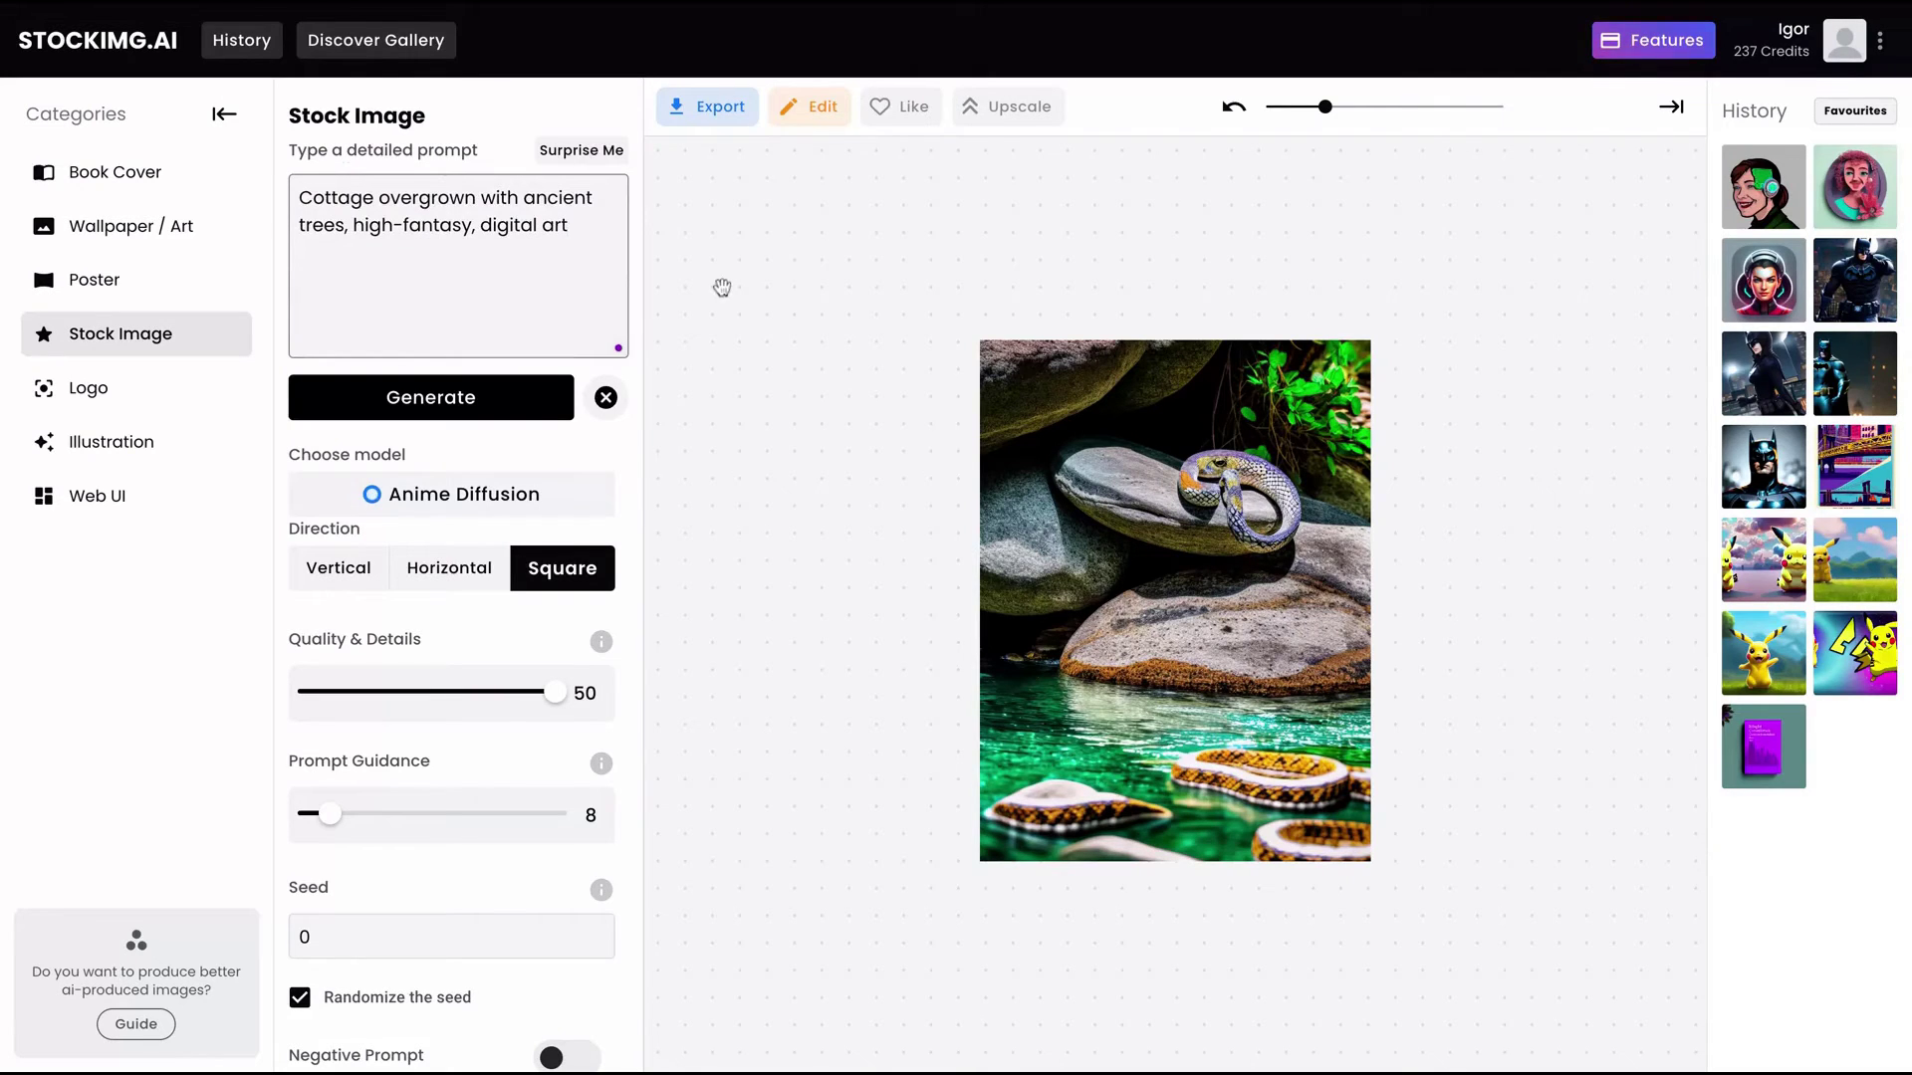
pyautogui.click(520, 507)
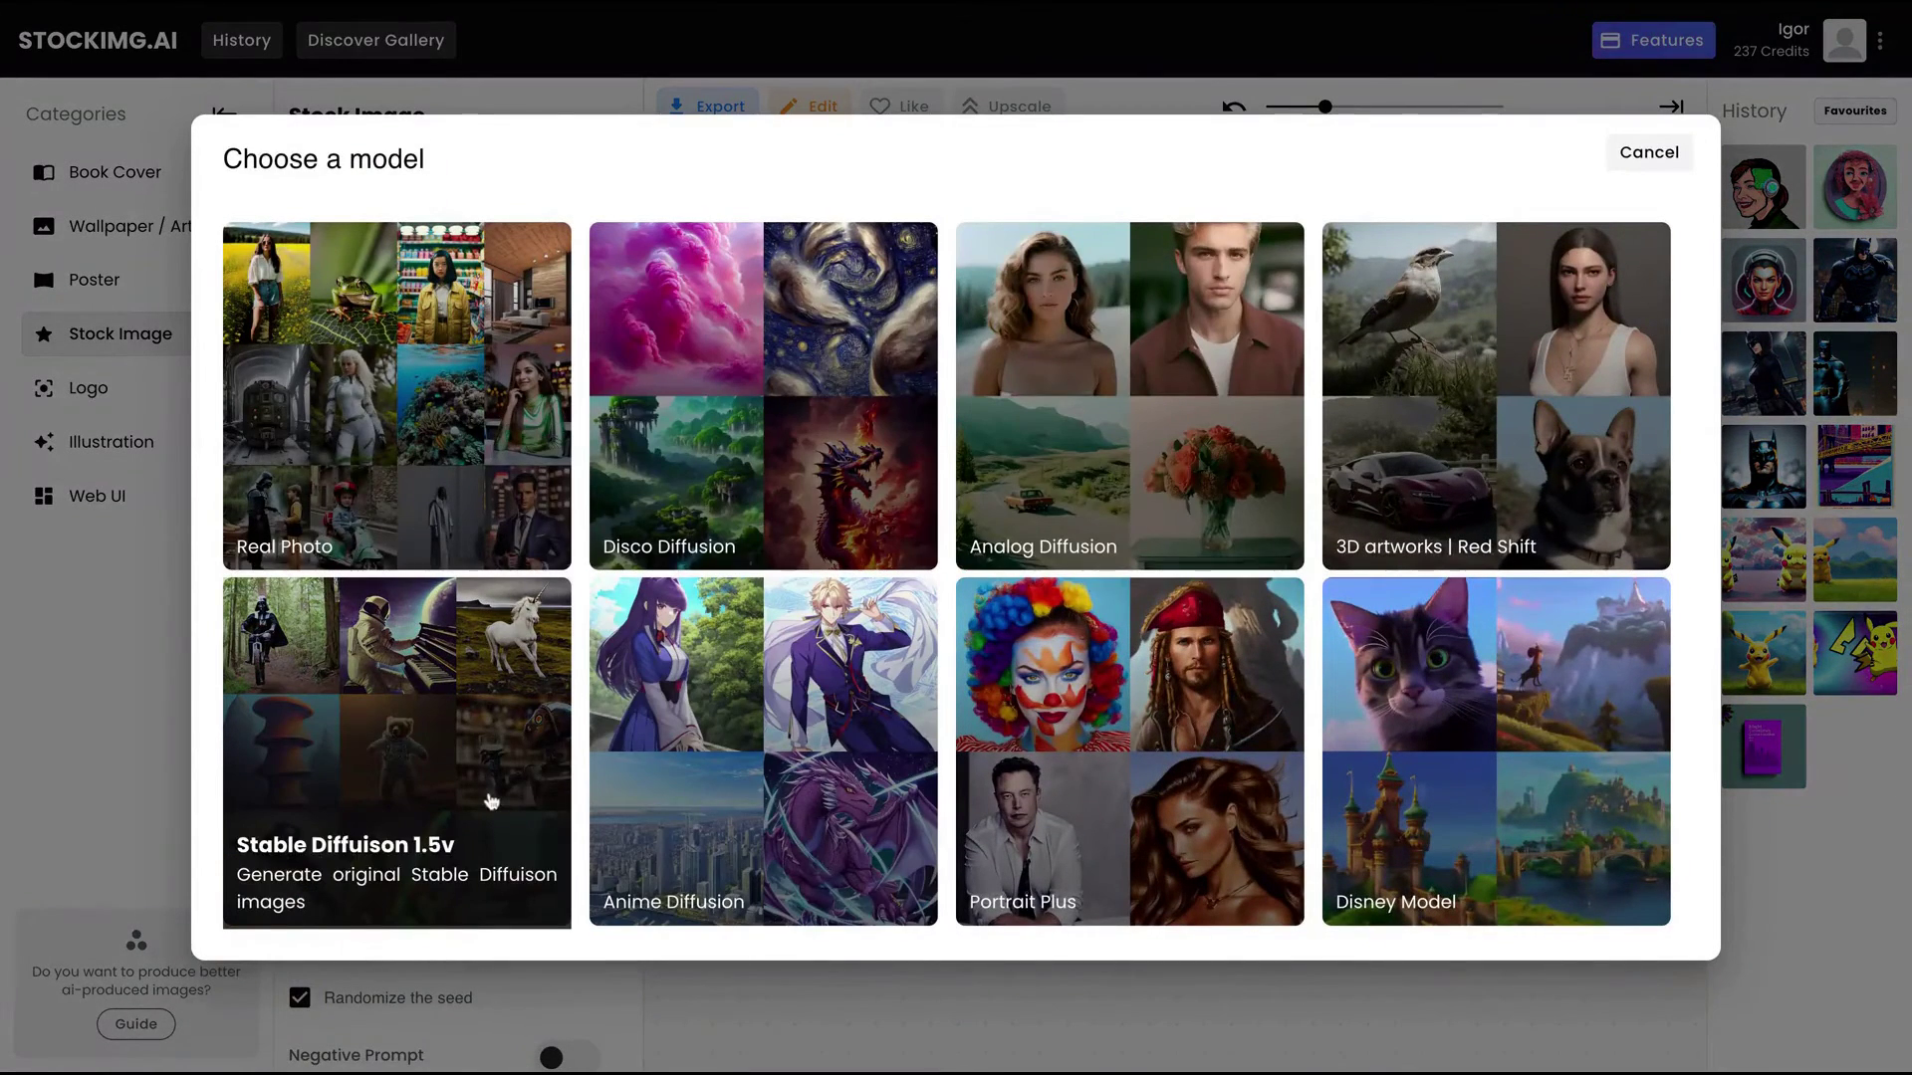
pyautogui.click(498, 637)
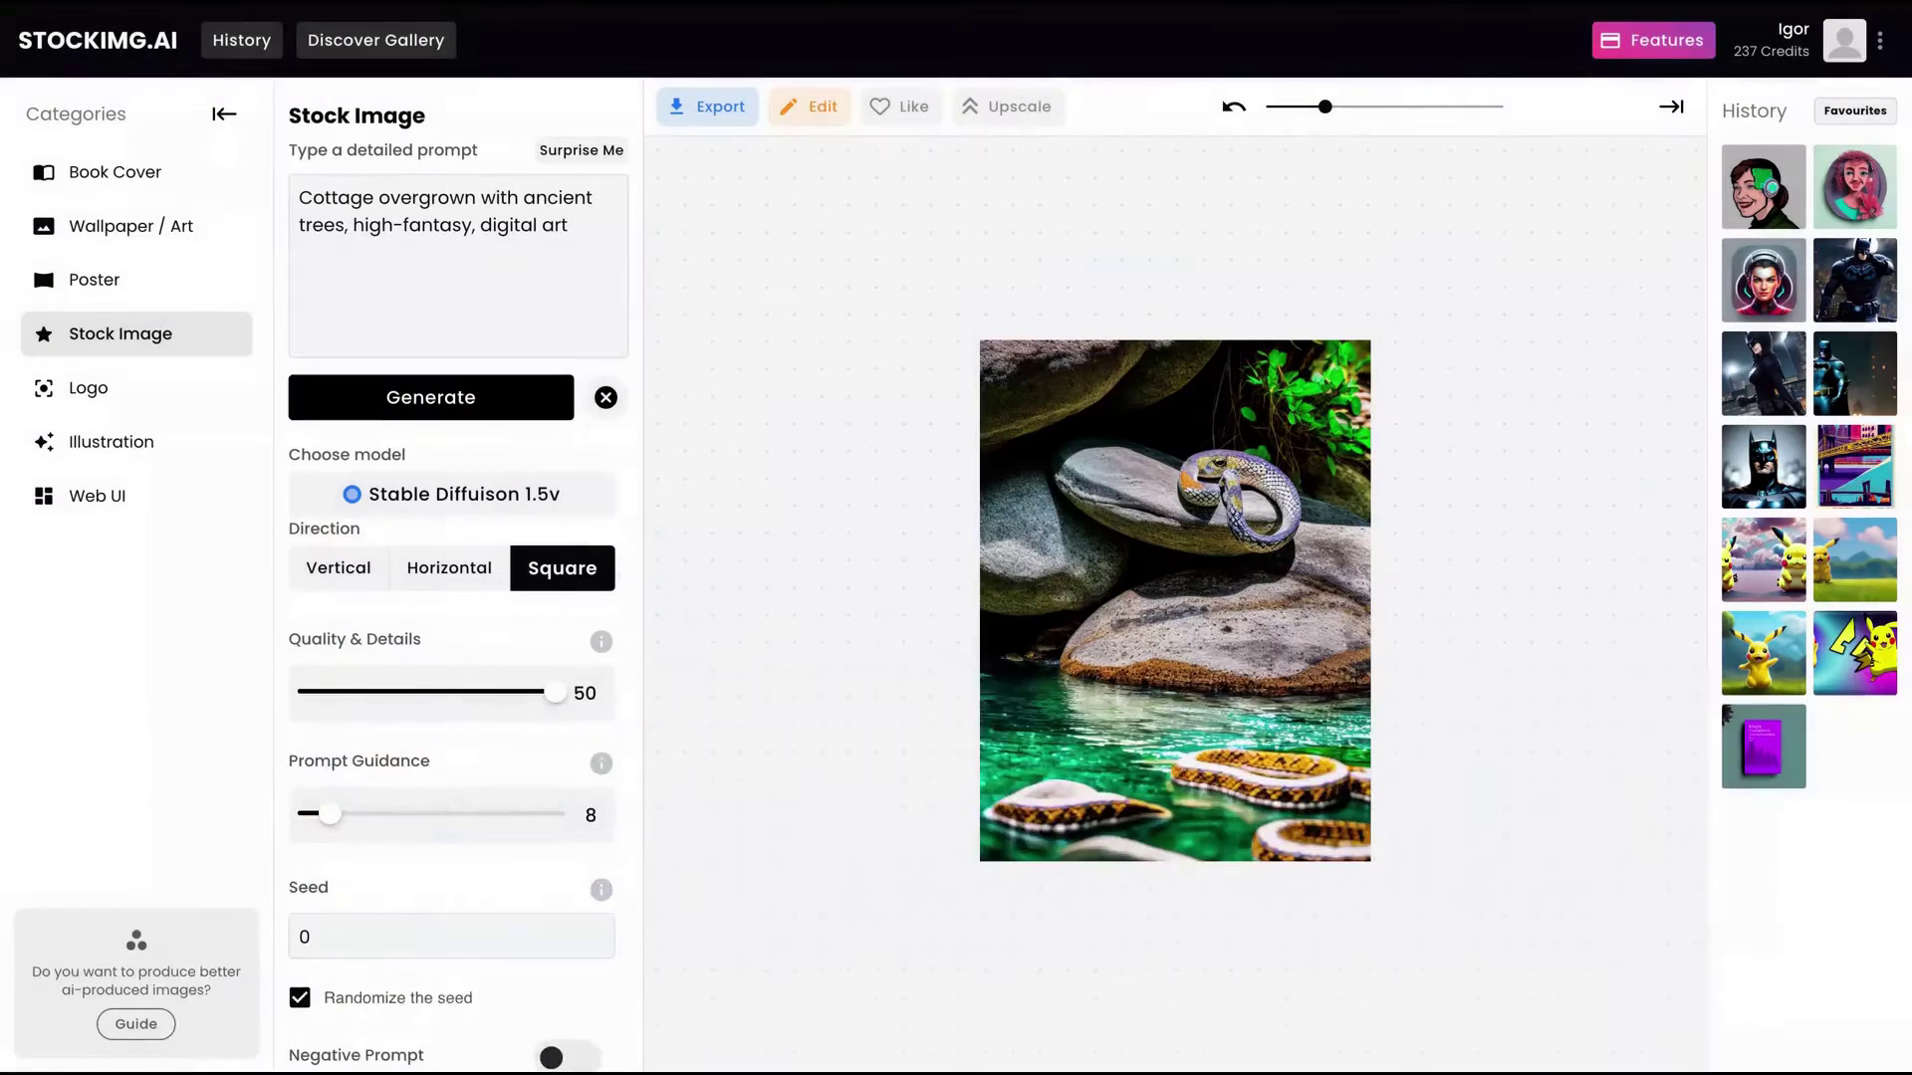
pyautogui.click(518, 423)
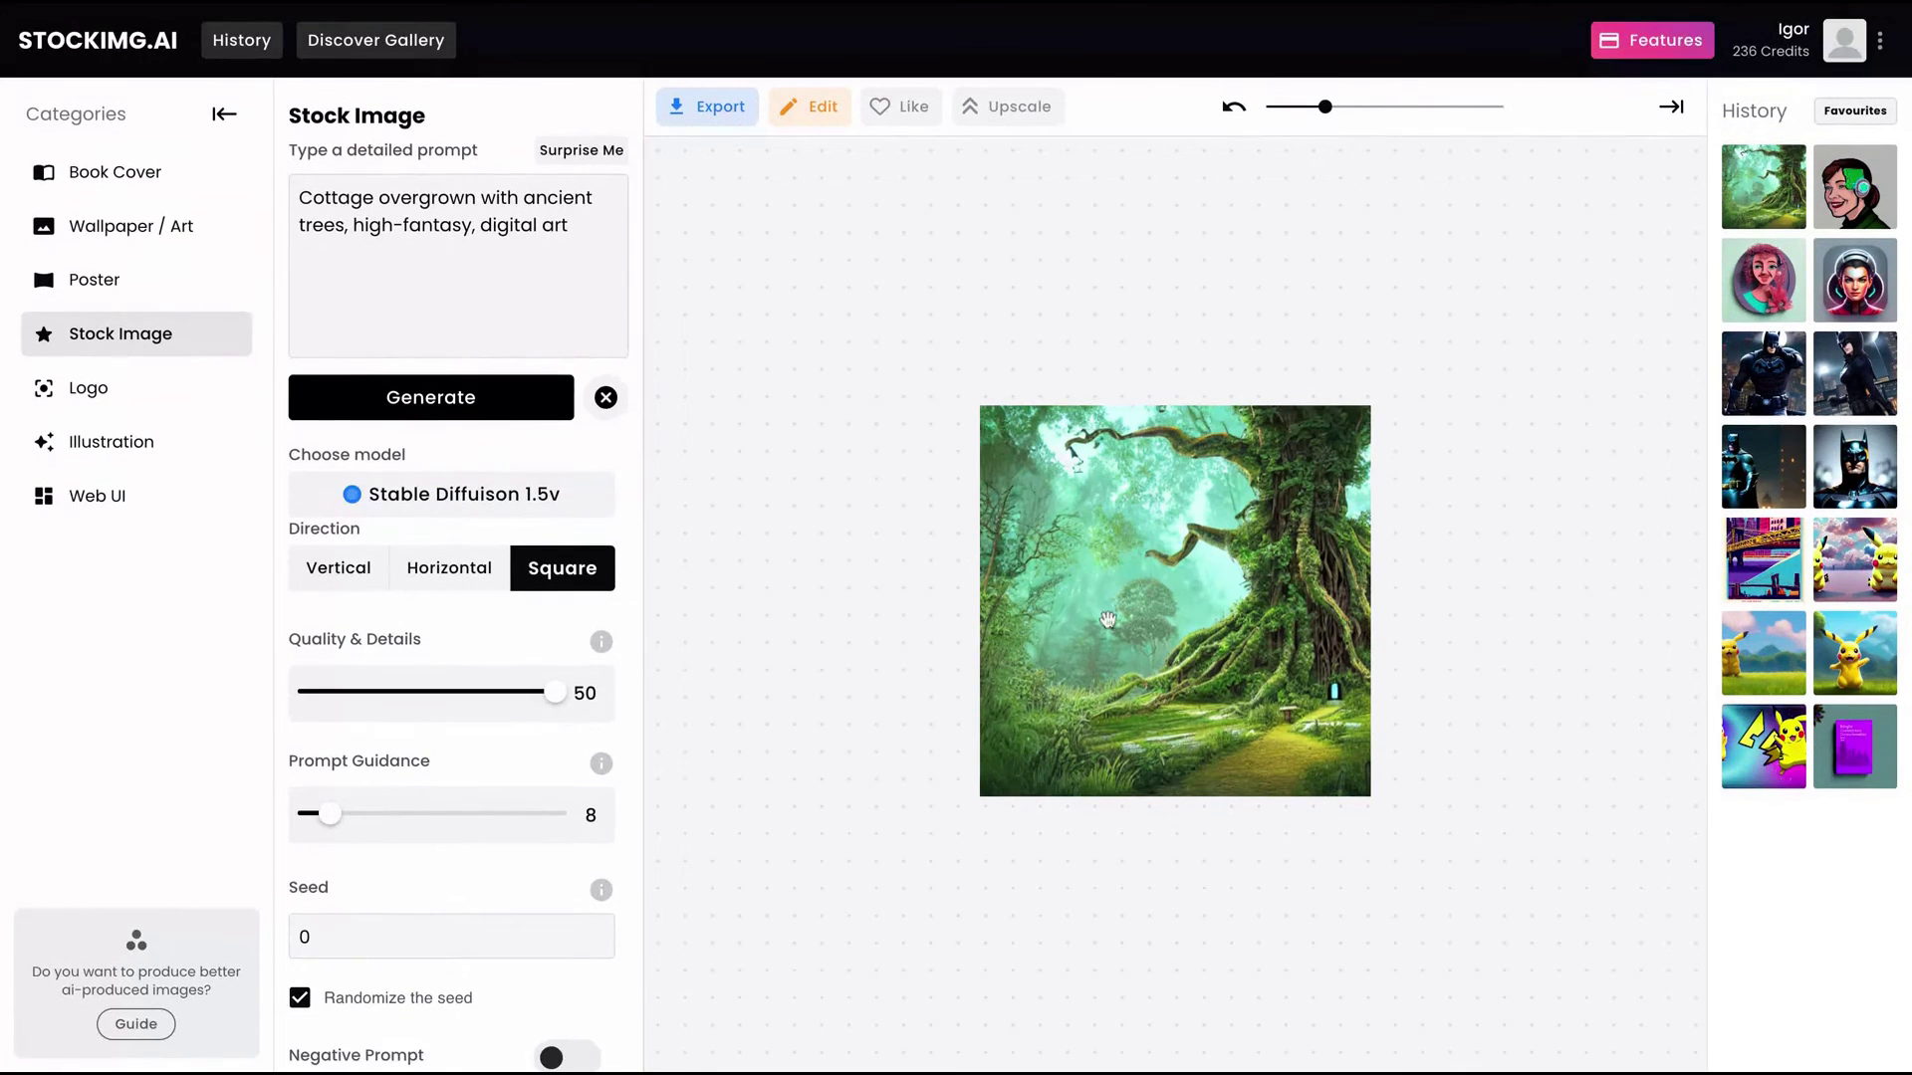
# Step: Zoom in on the forest cottage image and reopen the cyborg logo and cottage from History
pyautogui.click(1332, 119)
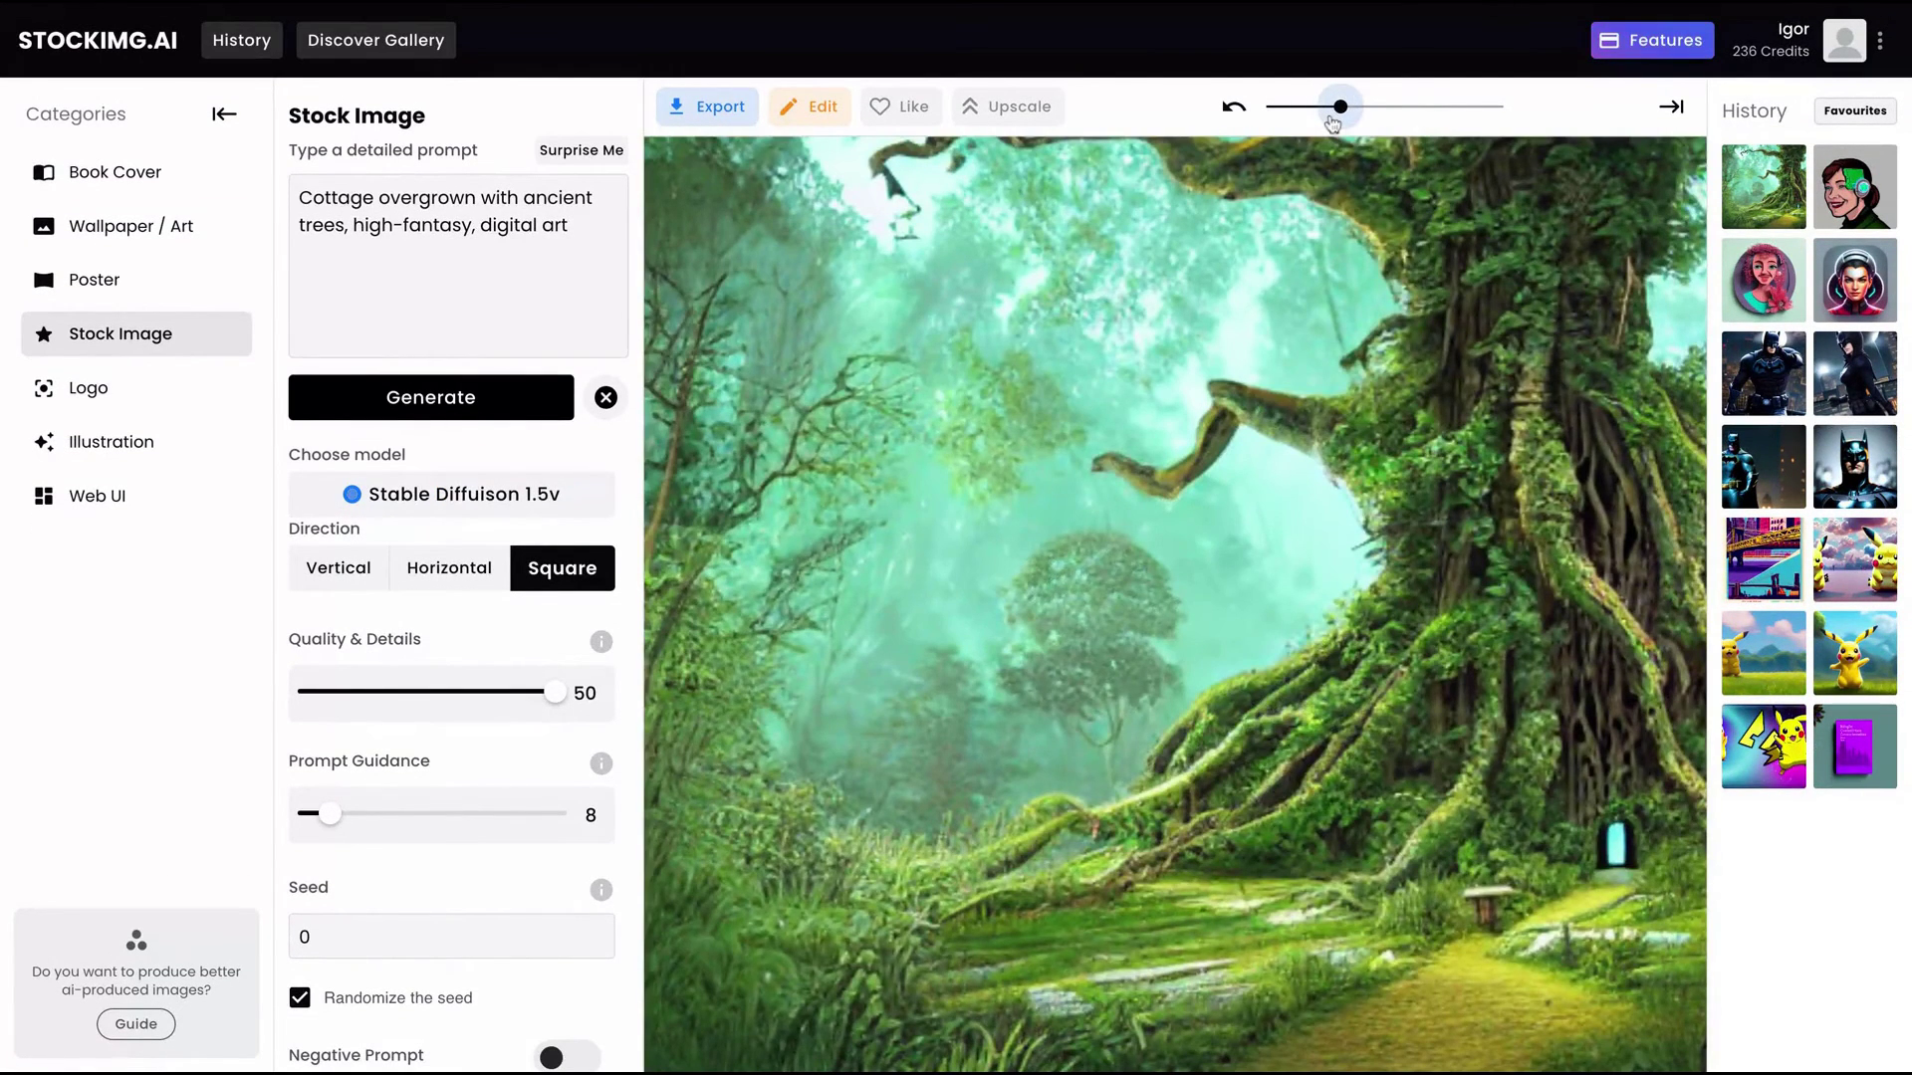
pyautogui.scroll(-3, 1095, 617)
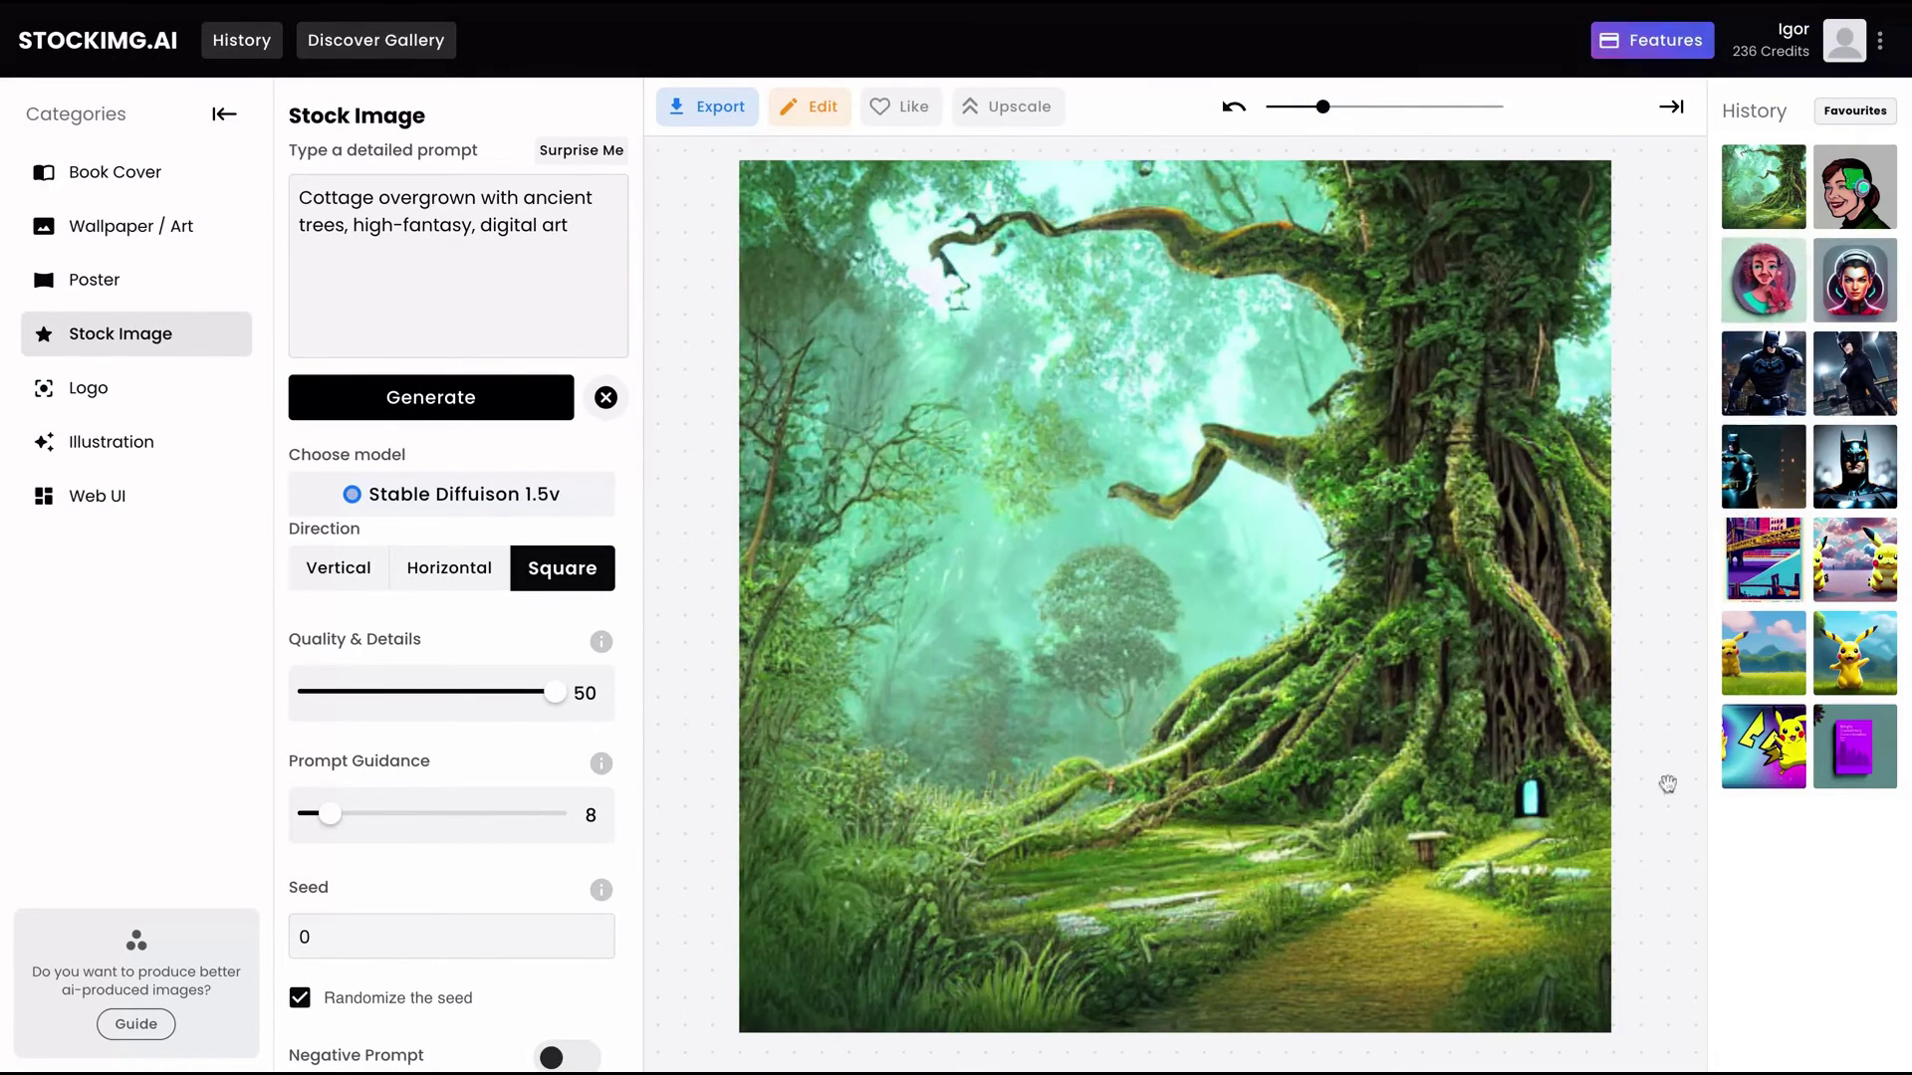
pyautogui.moveTo(1778, 583)
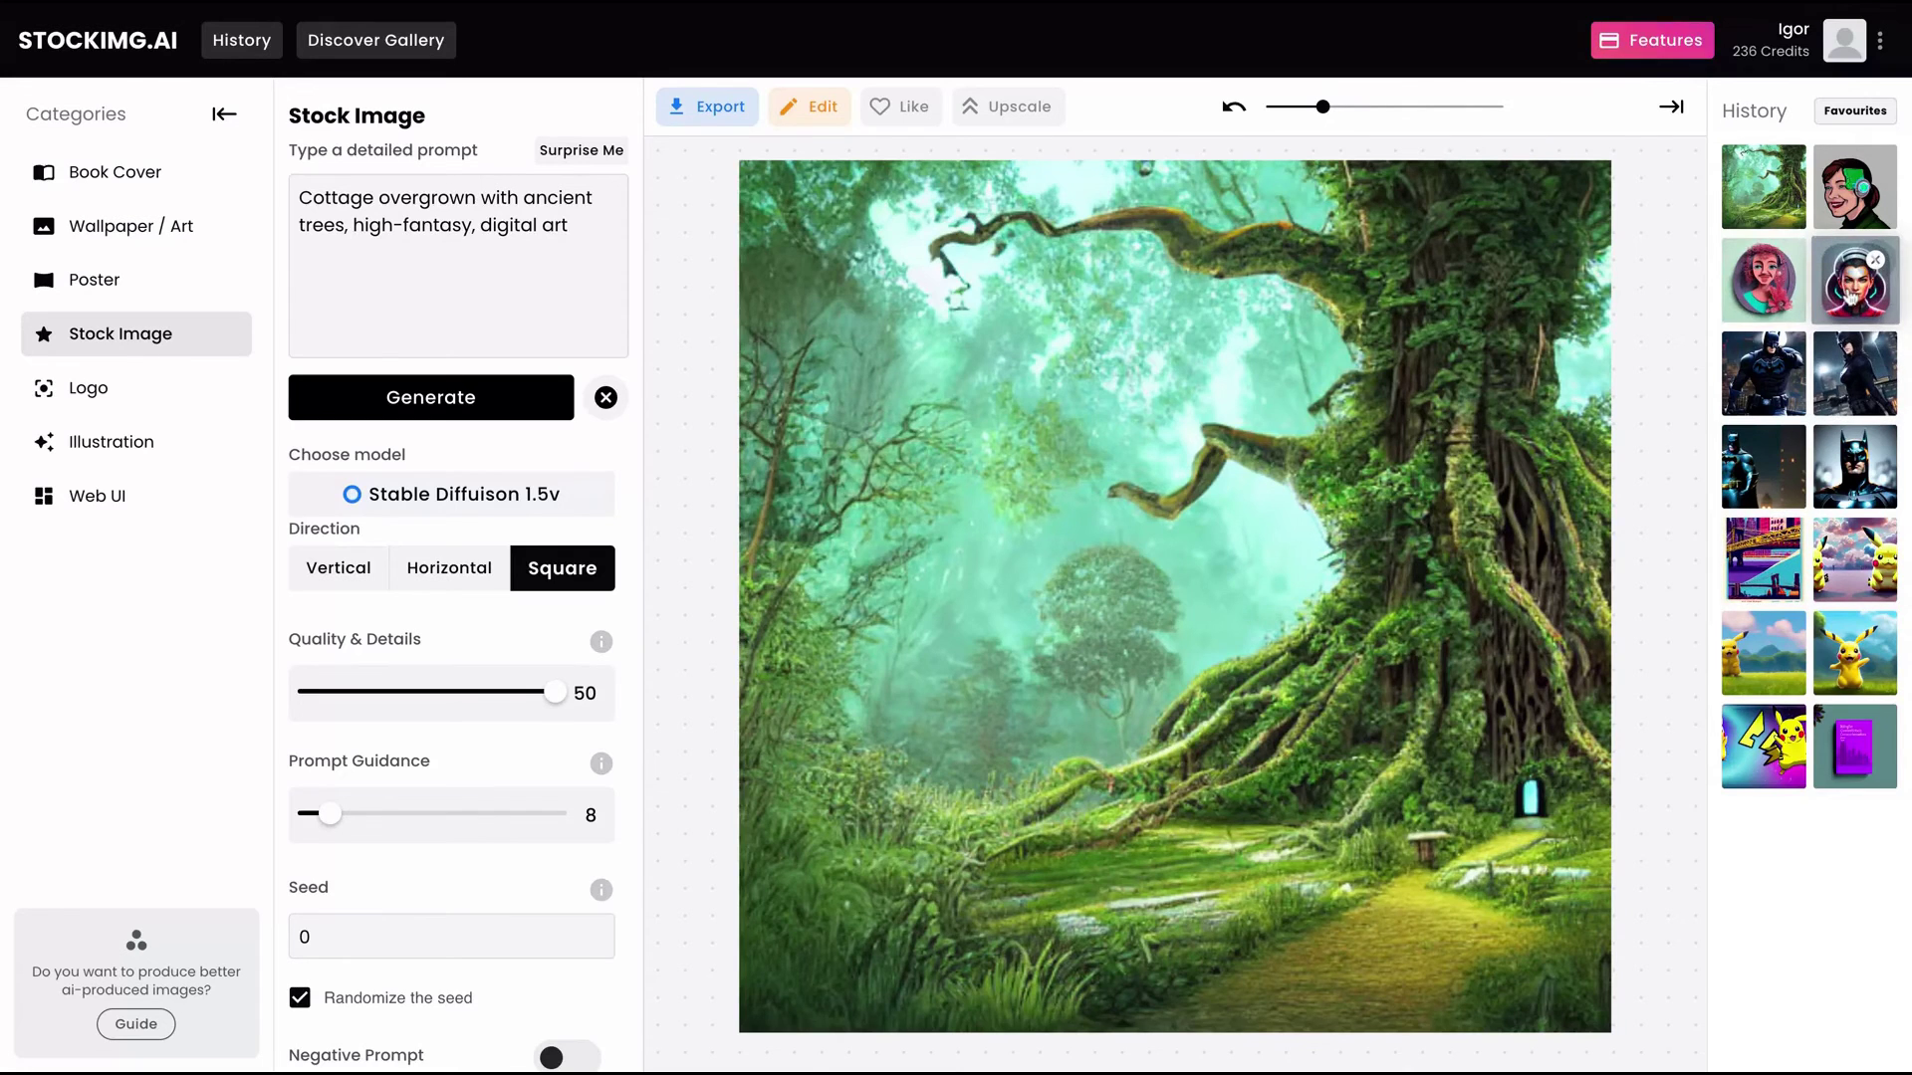
pyautogui.click(1850, 296)
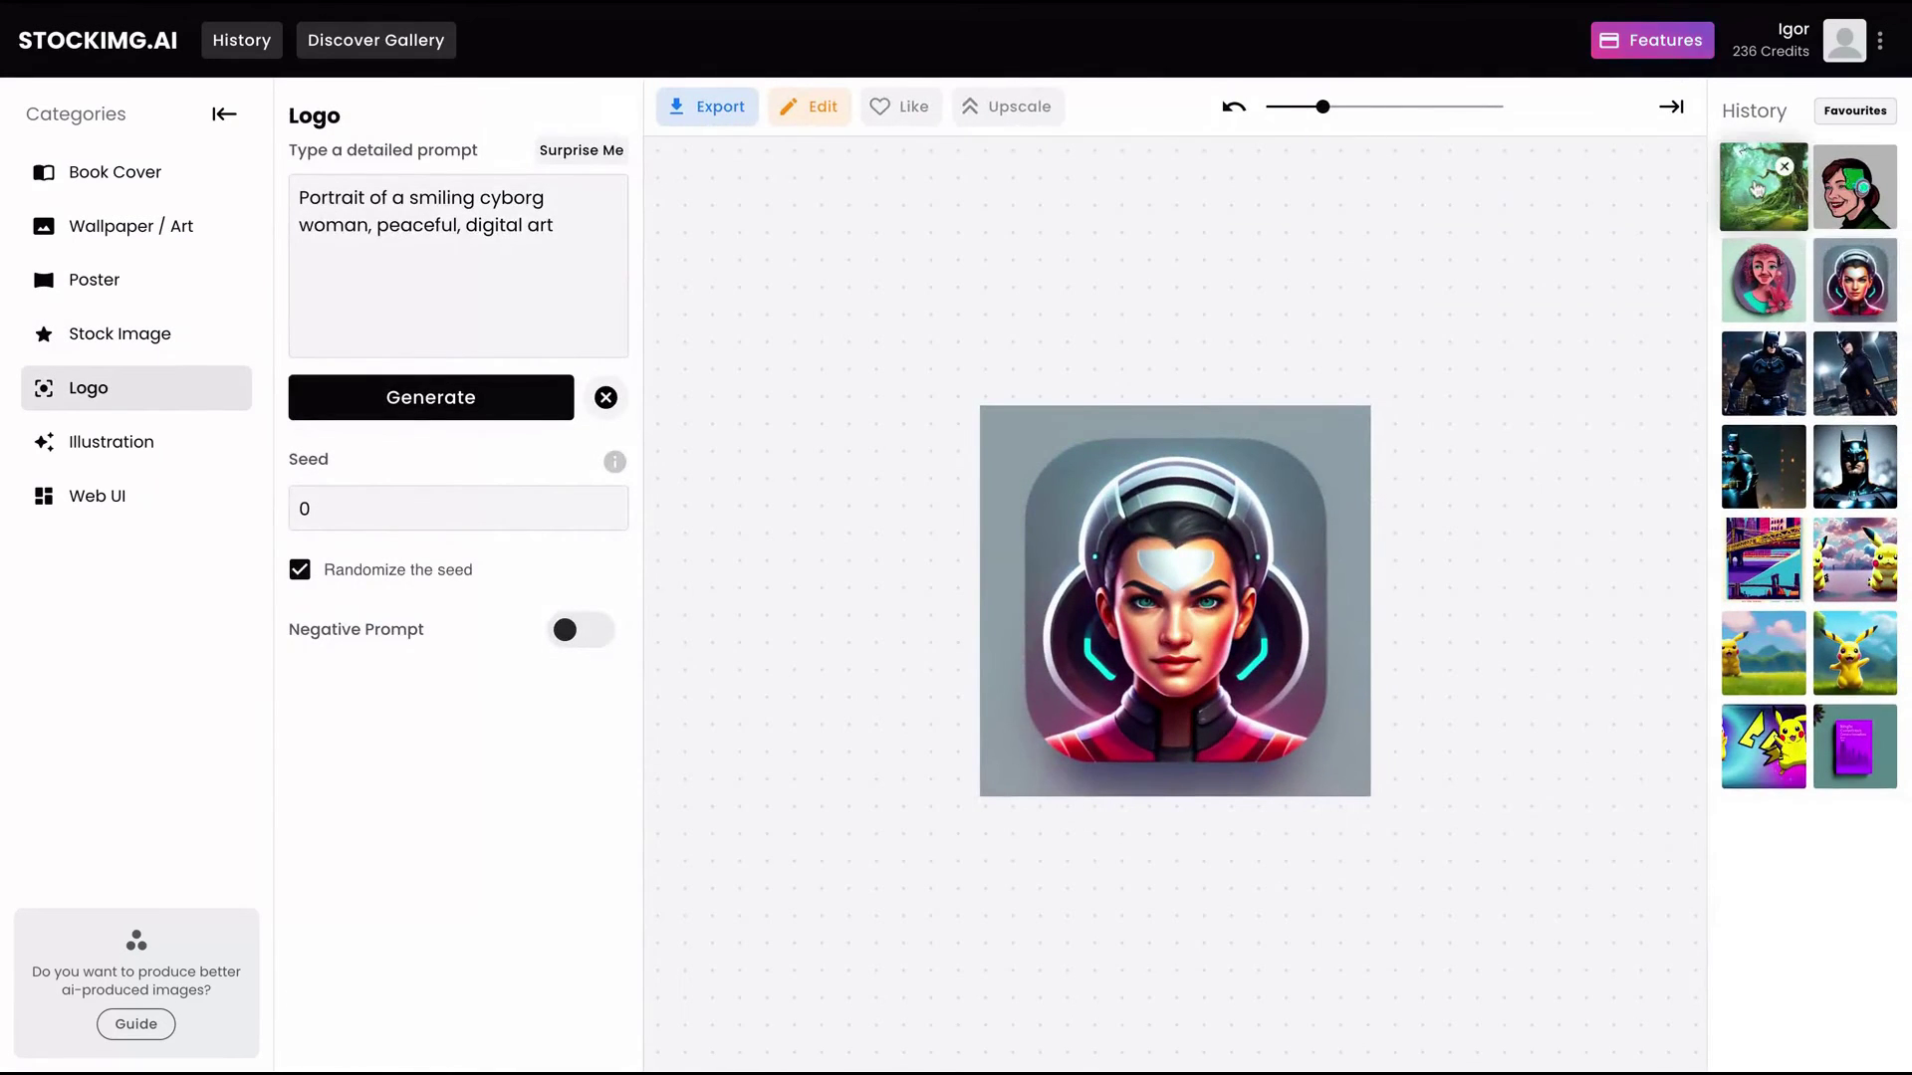
pyautogui.click(1757, 189)
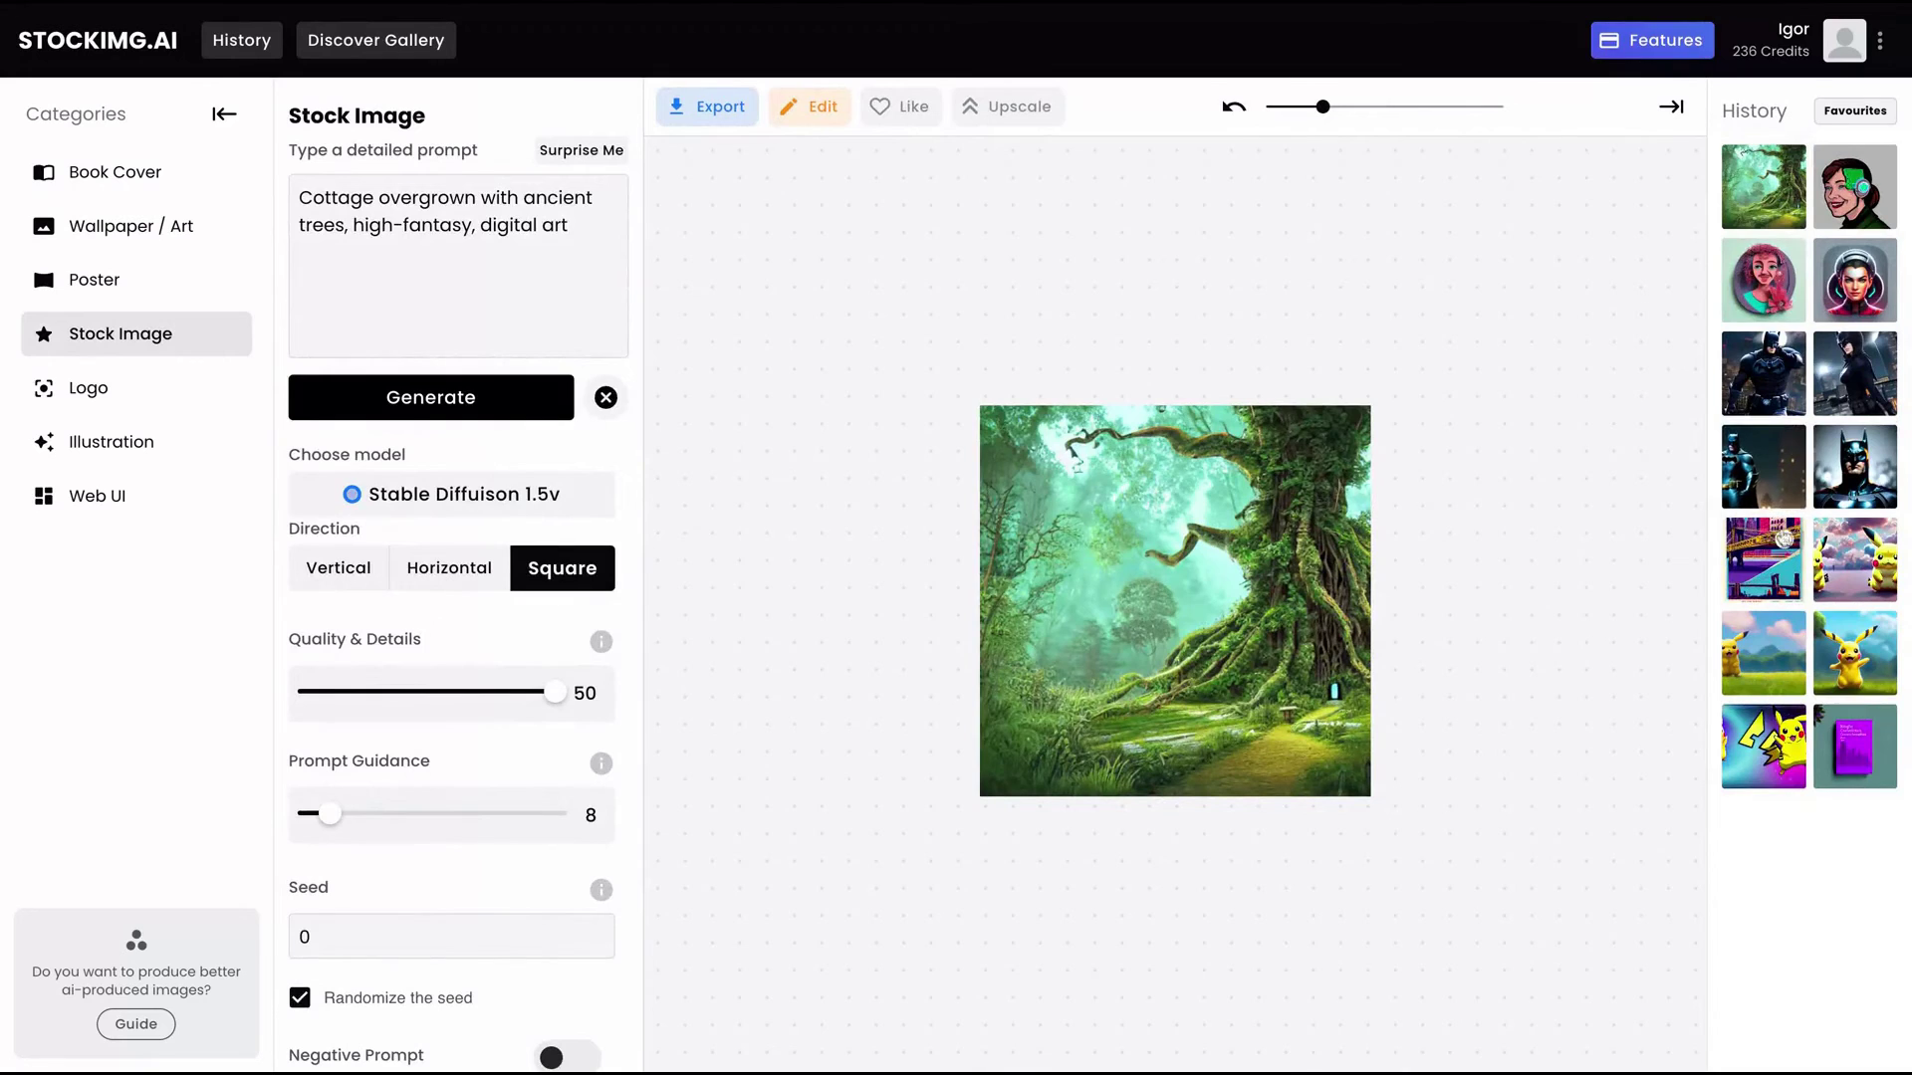
# Step: Browse the Batman History images, cancelling a deletion to keep them all, then open Web UI
pyautogui.click(1761, 473)
pyautogui.click(1730, 400)
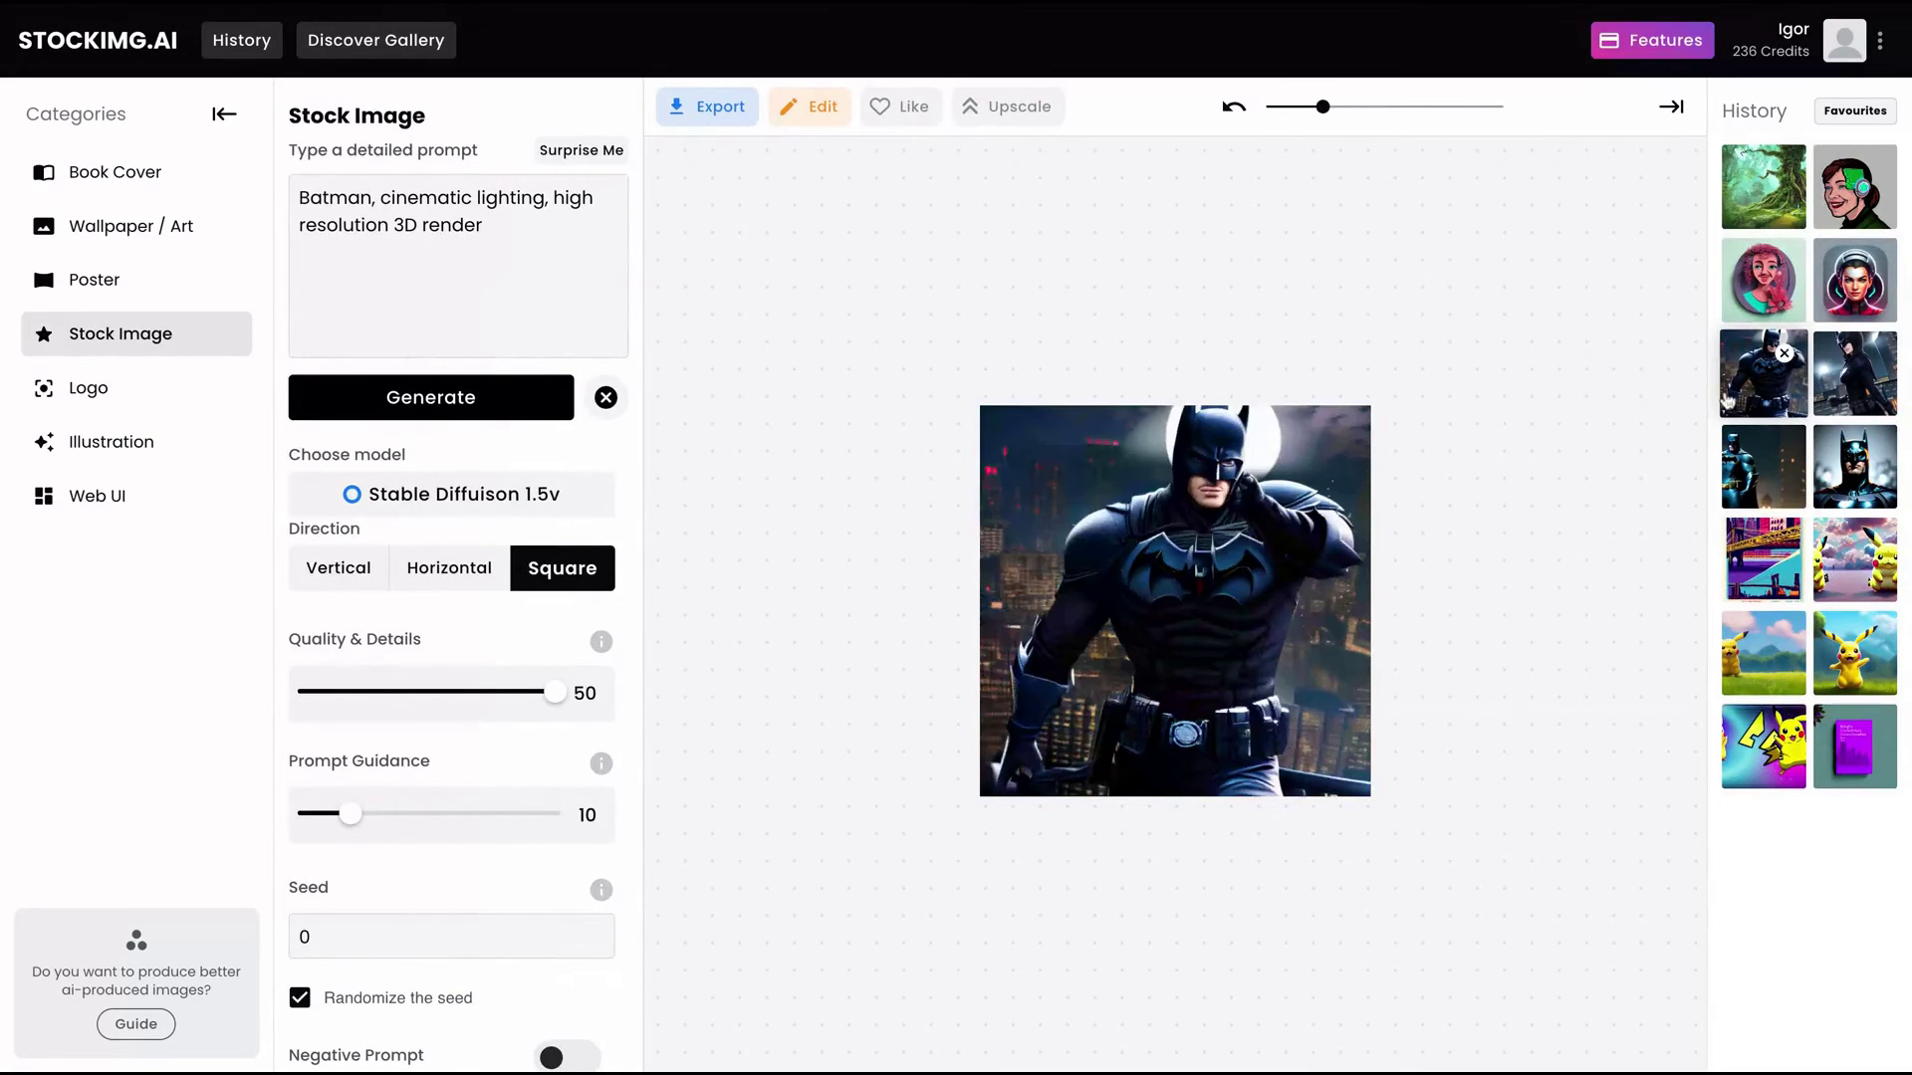
pyautogui.click(1856, 474)
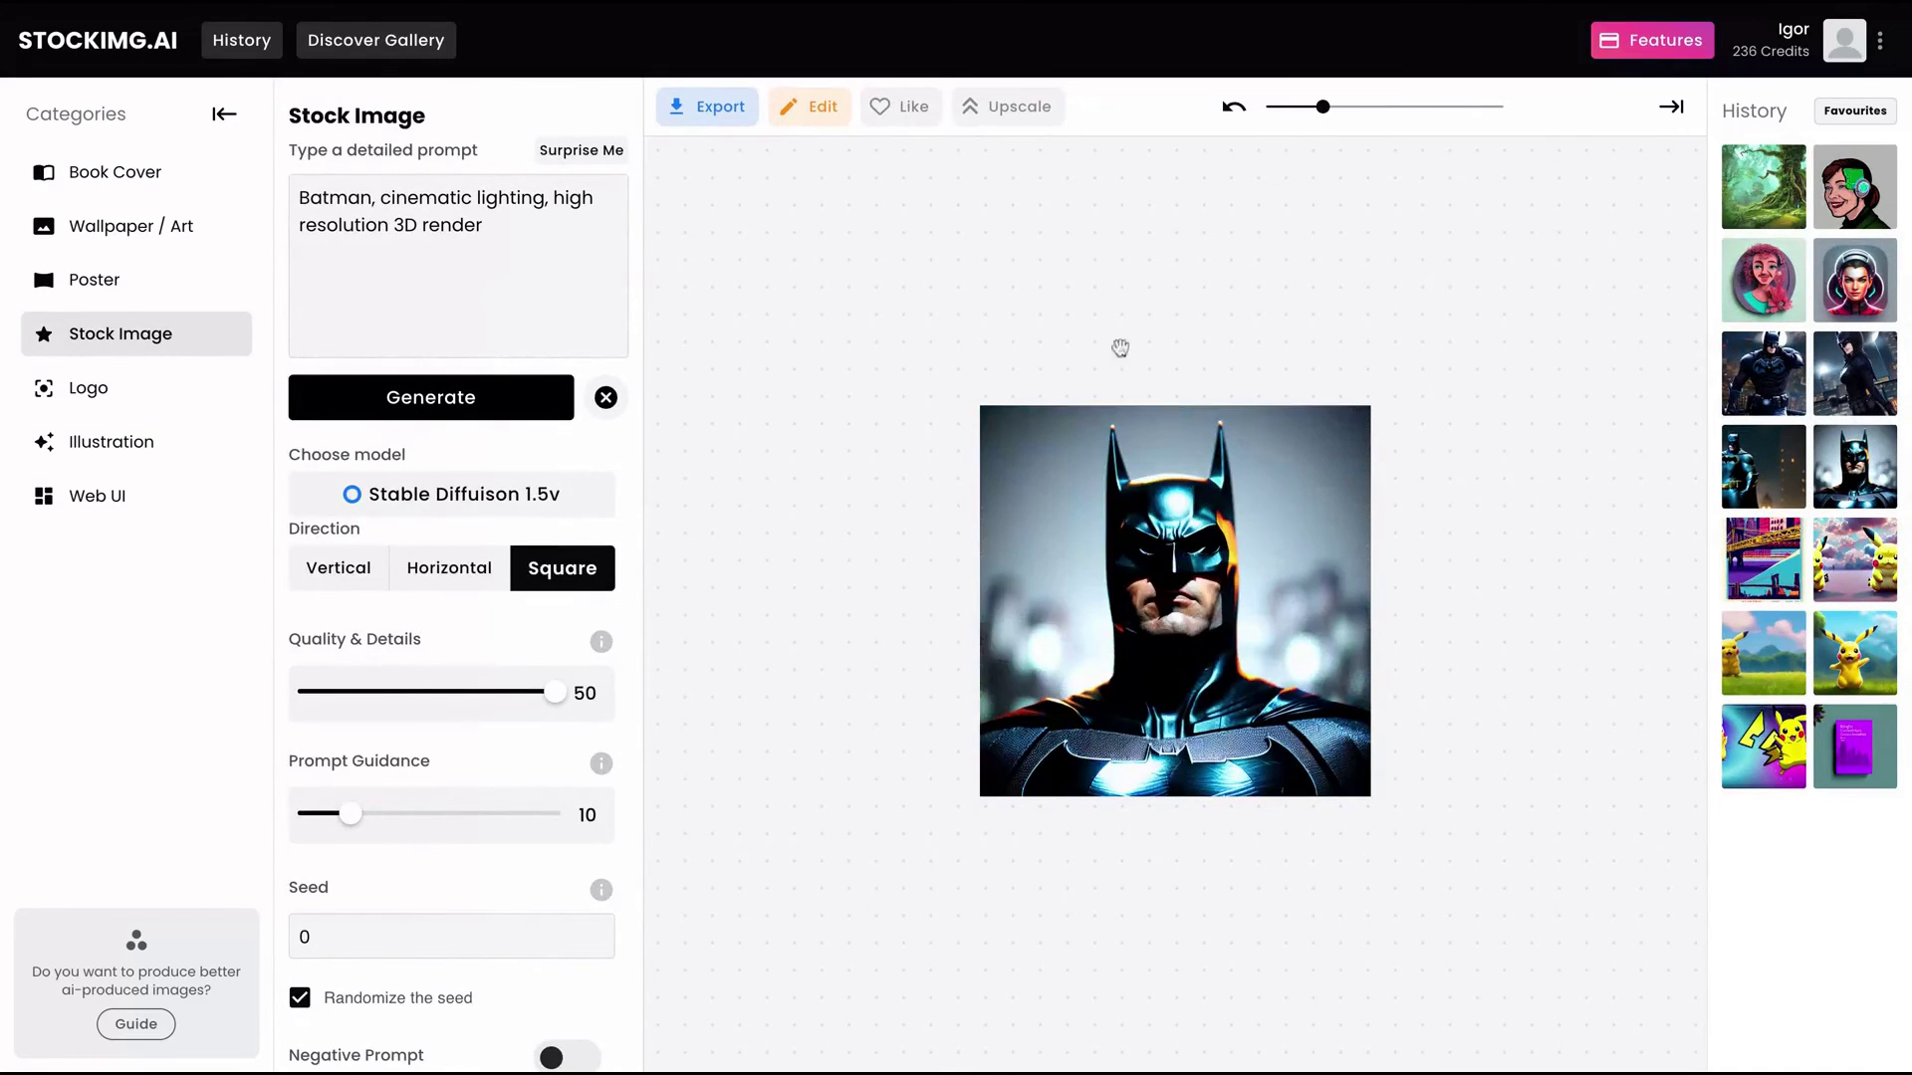
pyautogui.click(1761, 374)
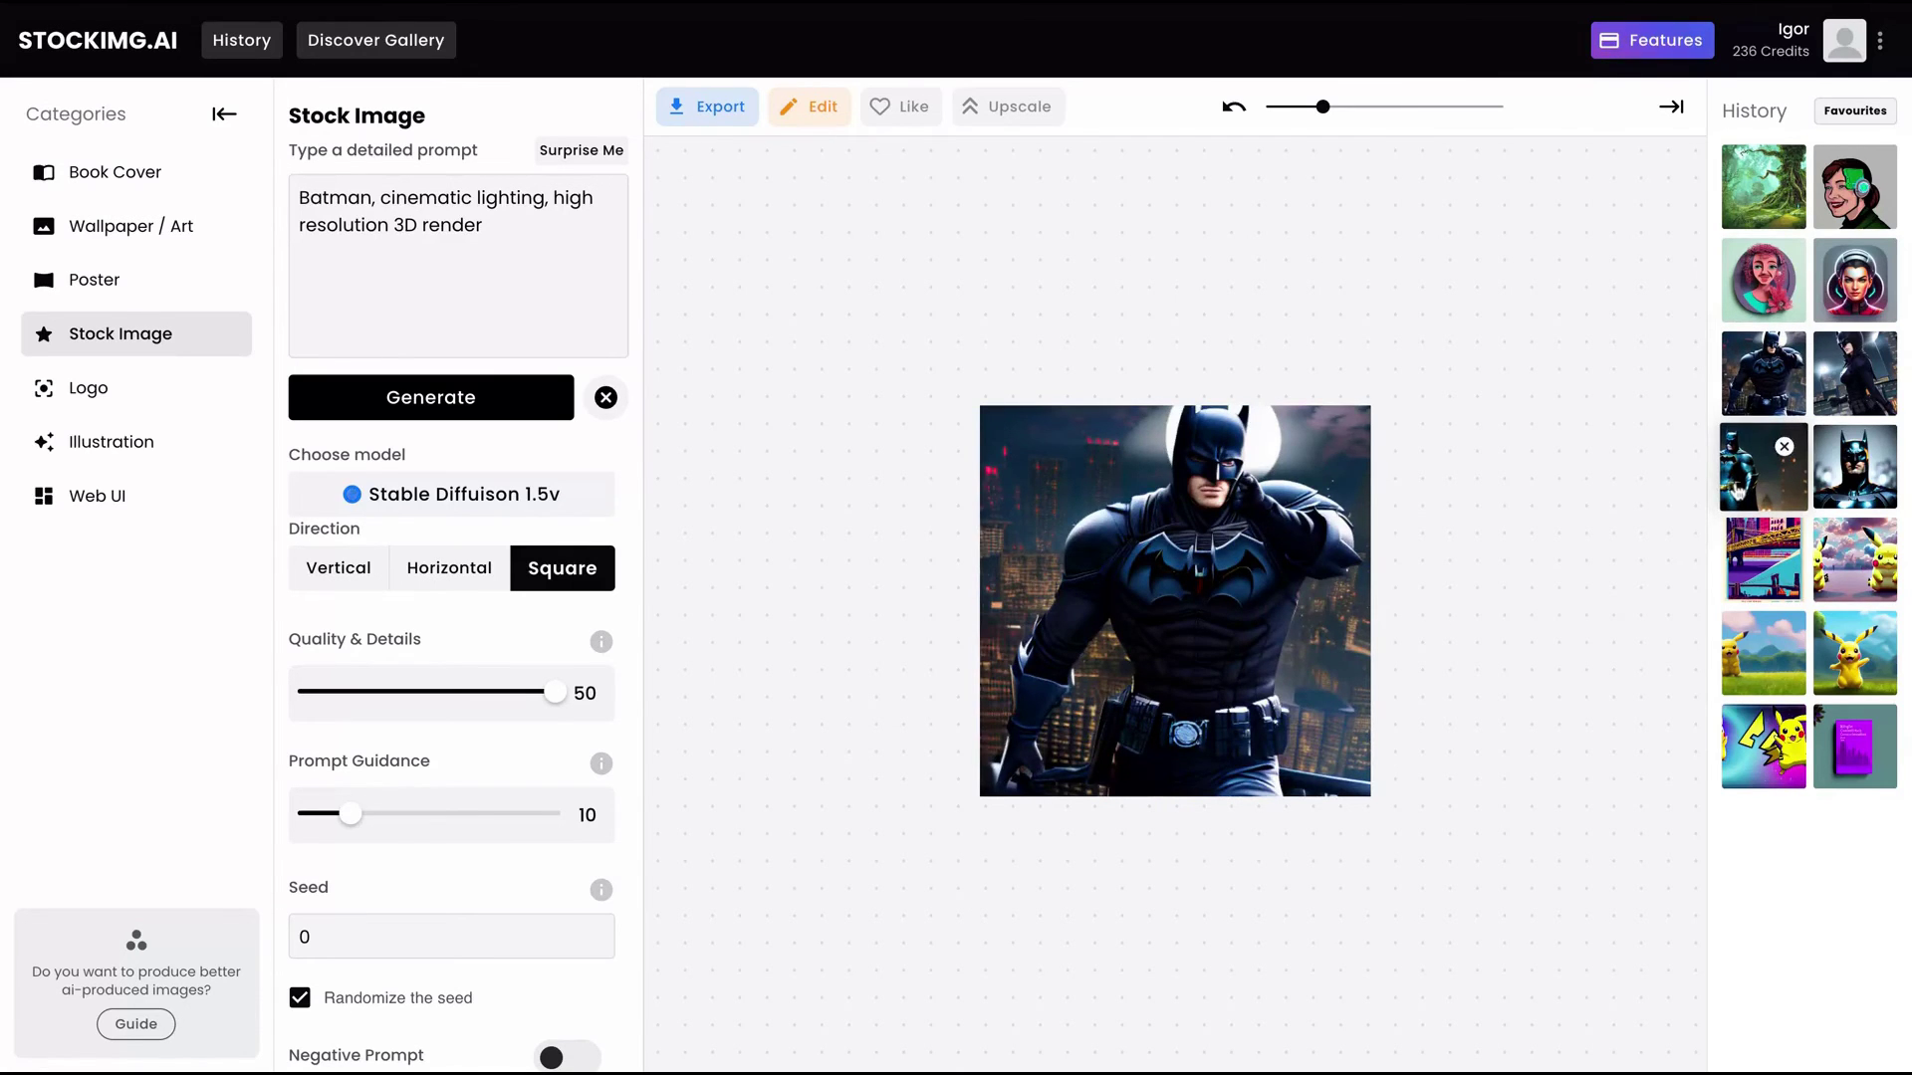
pyautogui.click(1738, 488)
pyautogui.click(1784, 447)
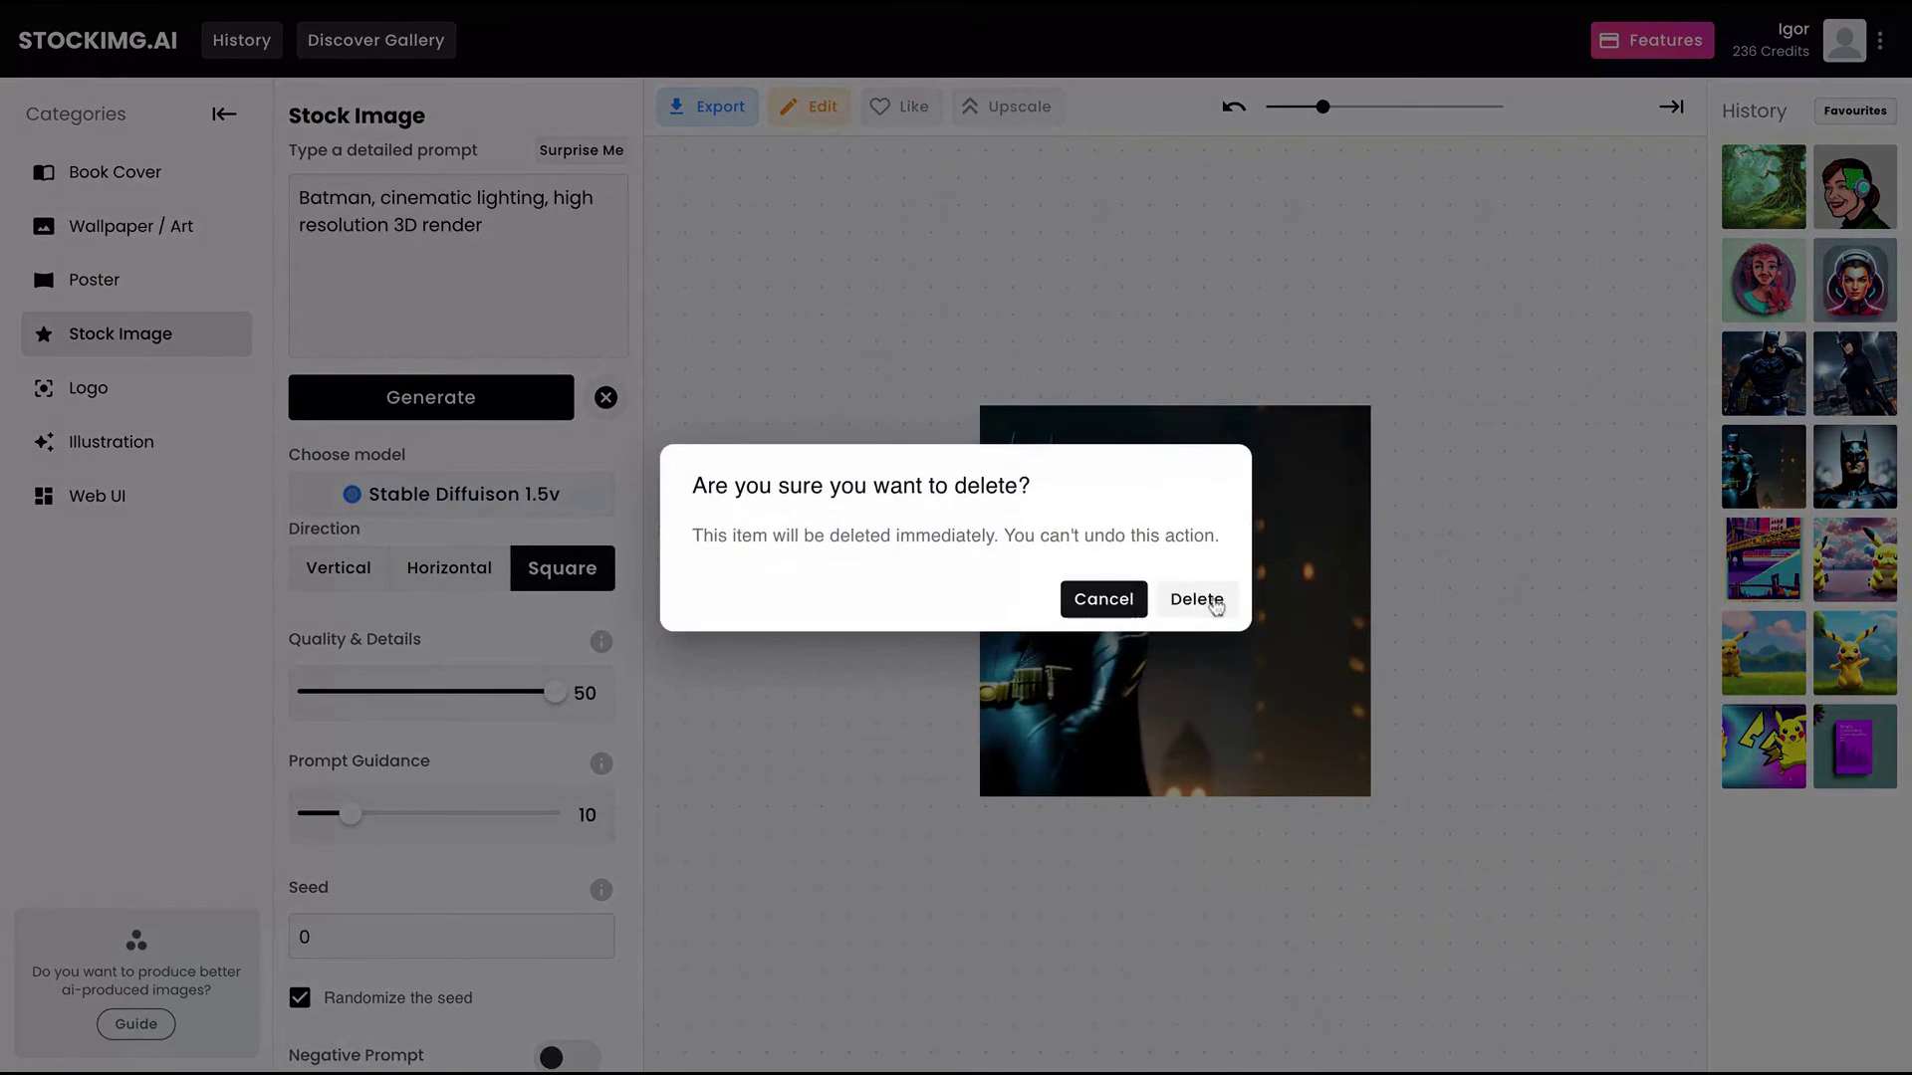
pyautogui.click(1105, 601)
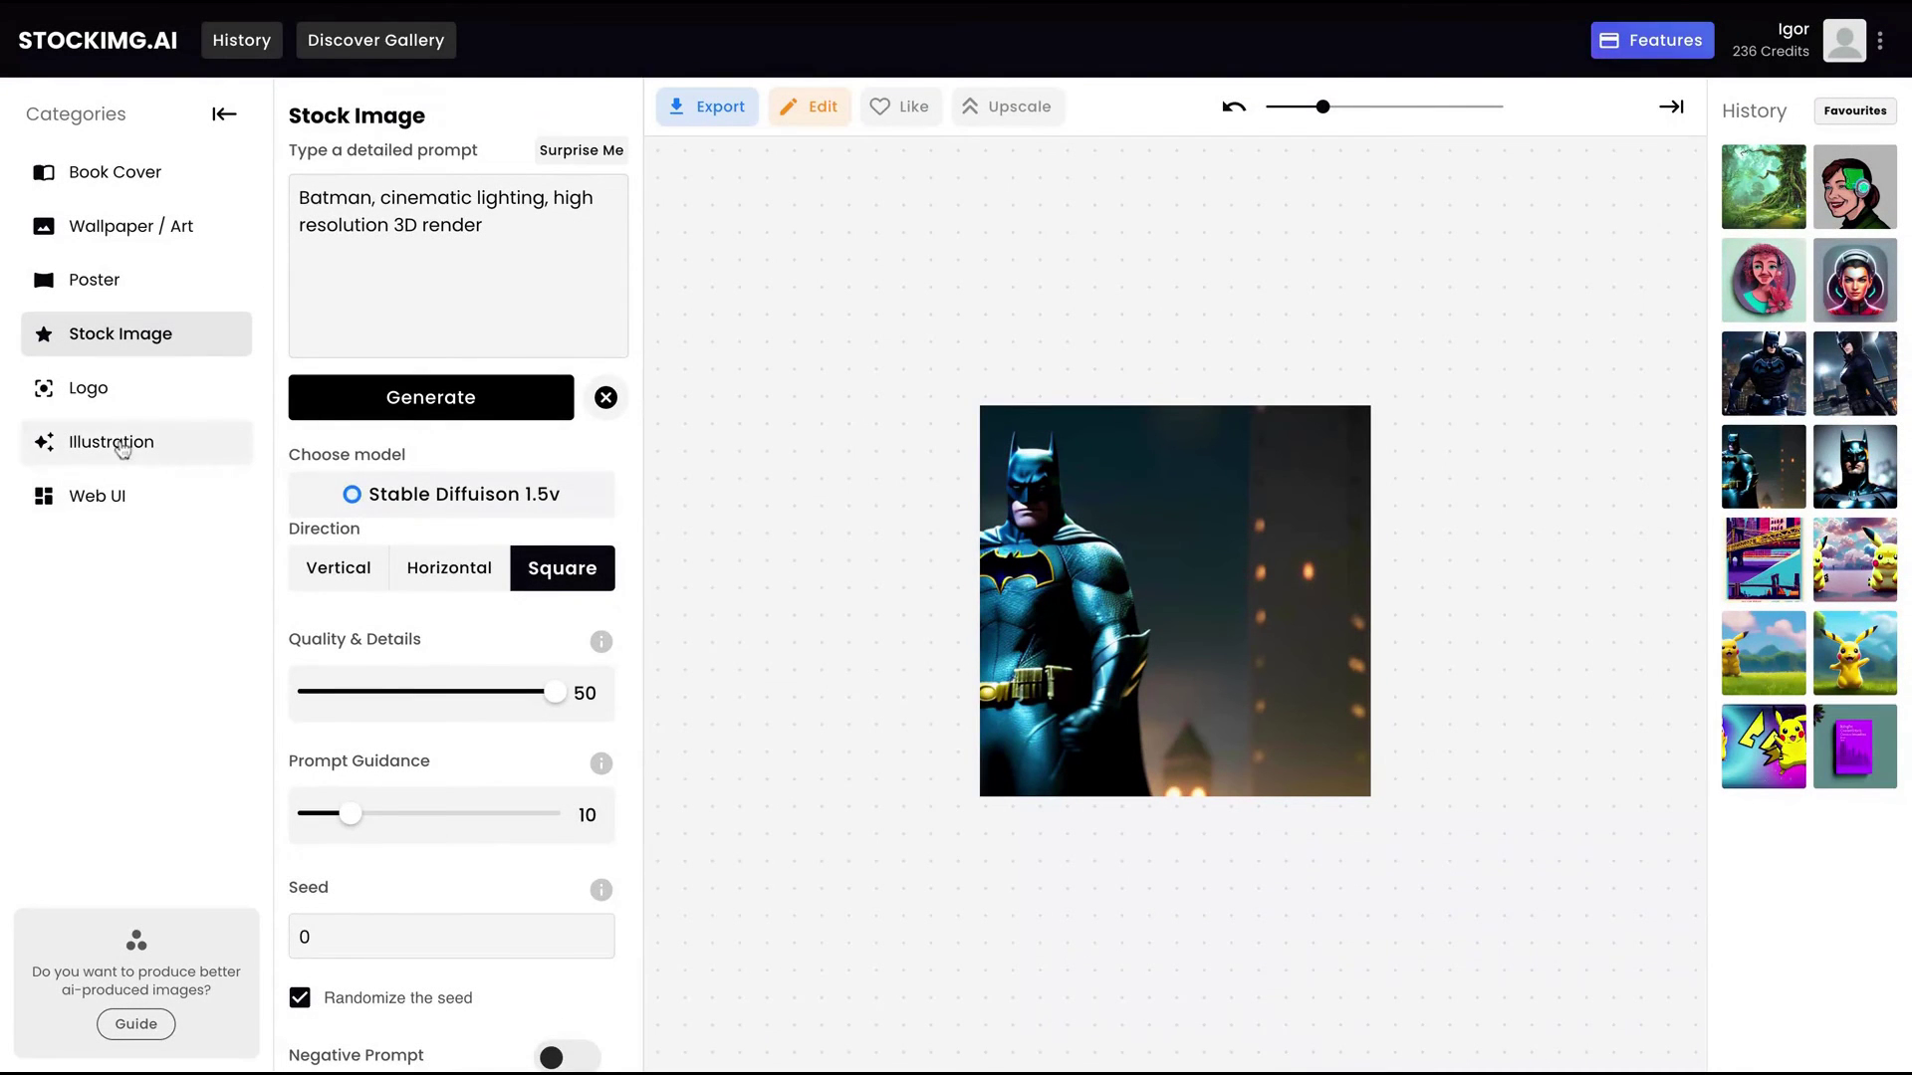
pyautogui.click(92, 506)
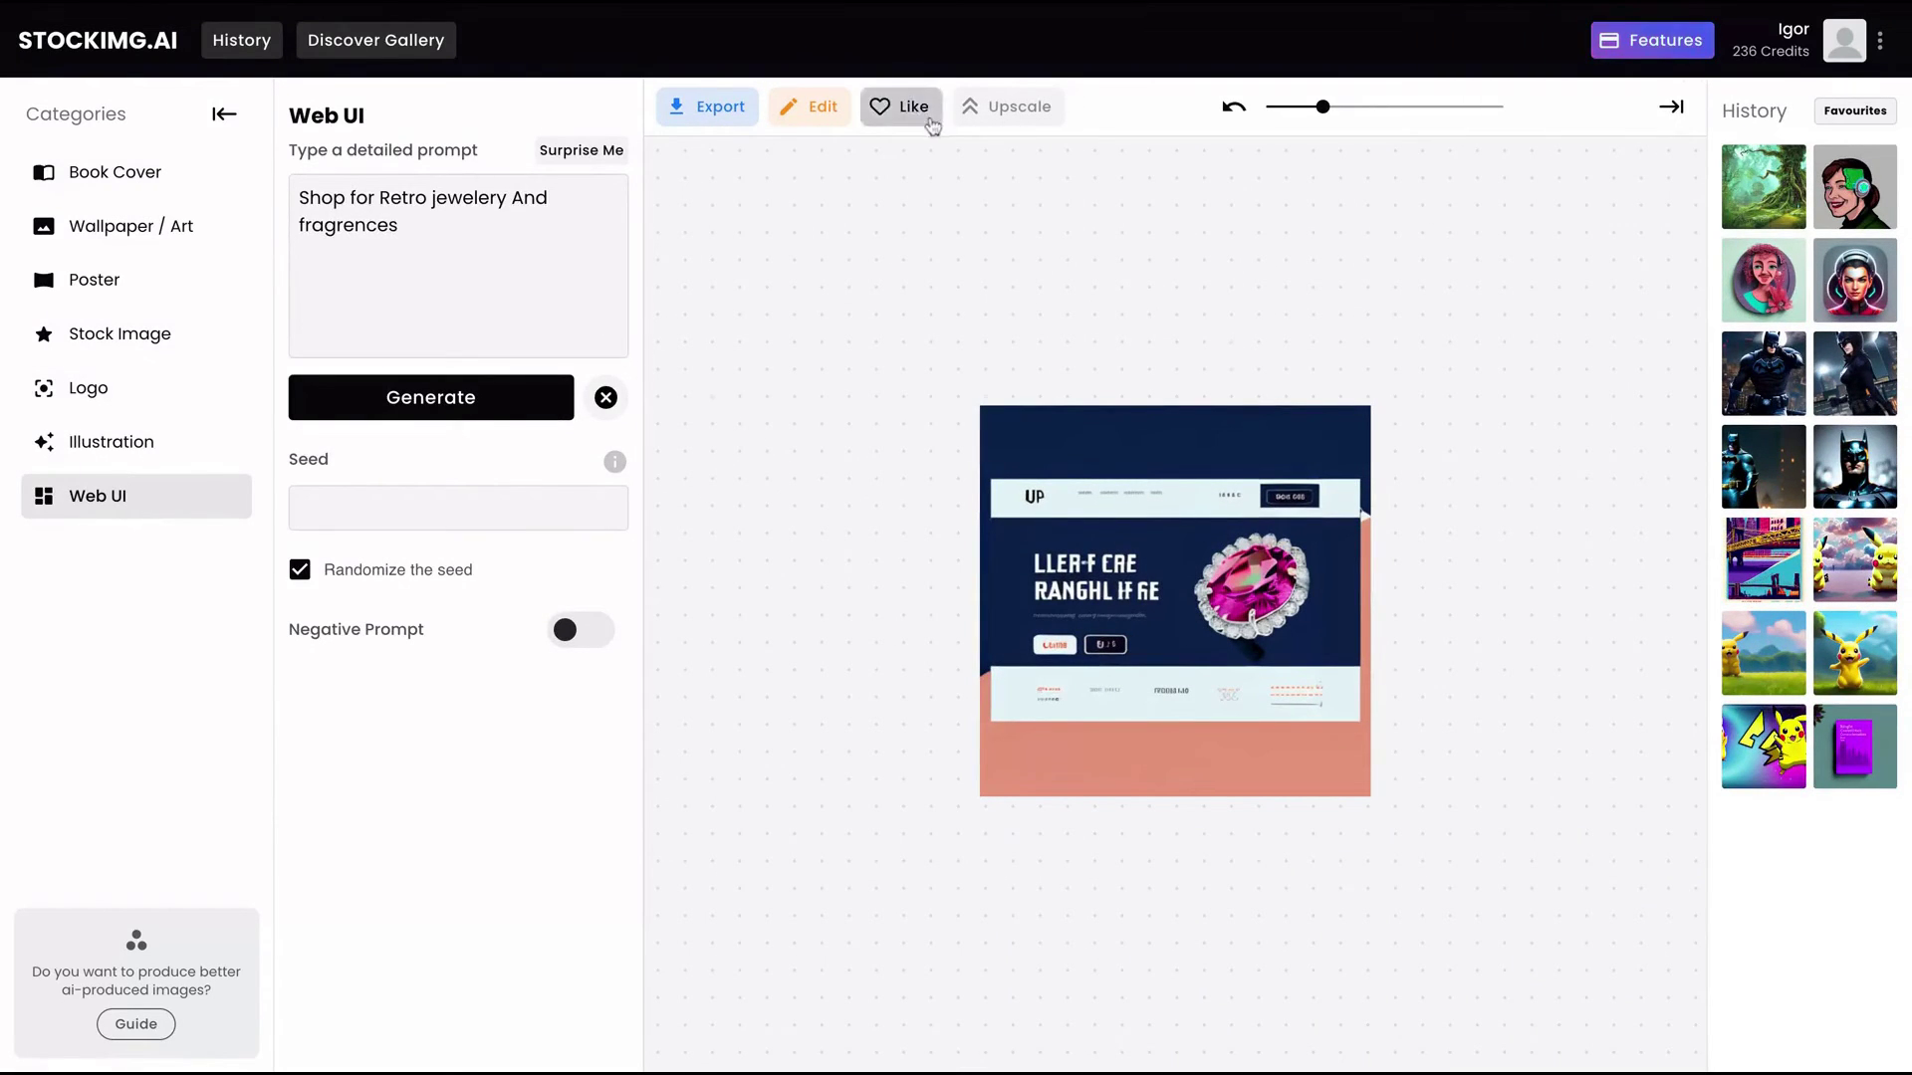
pyautogui.click(1011, 110)
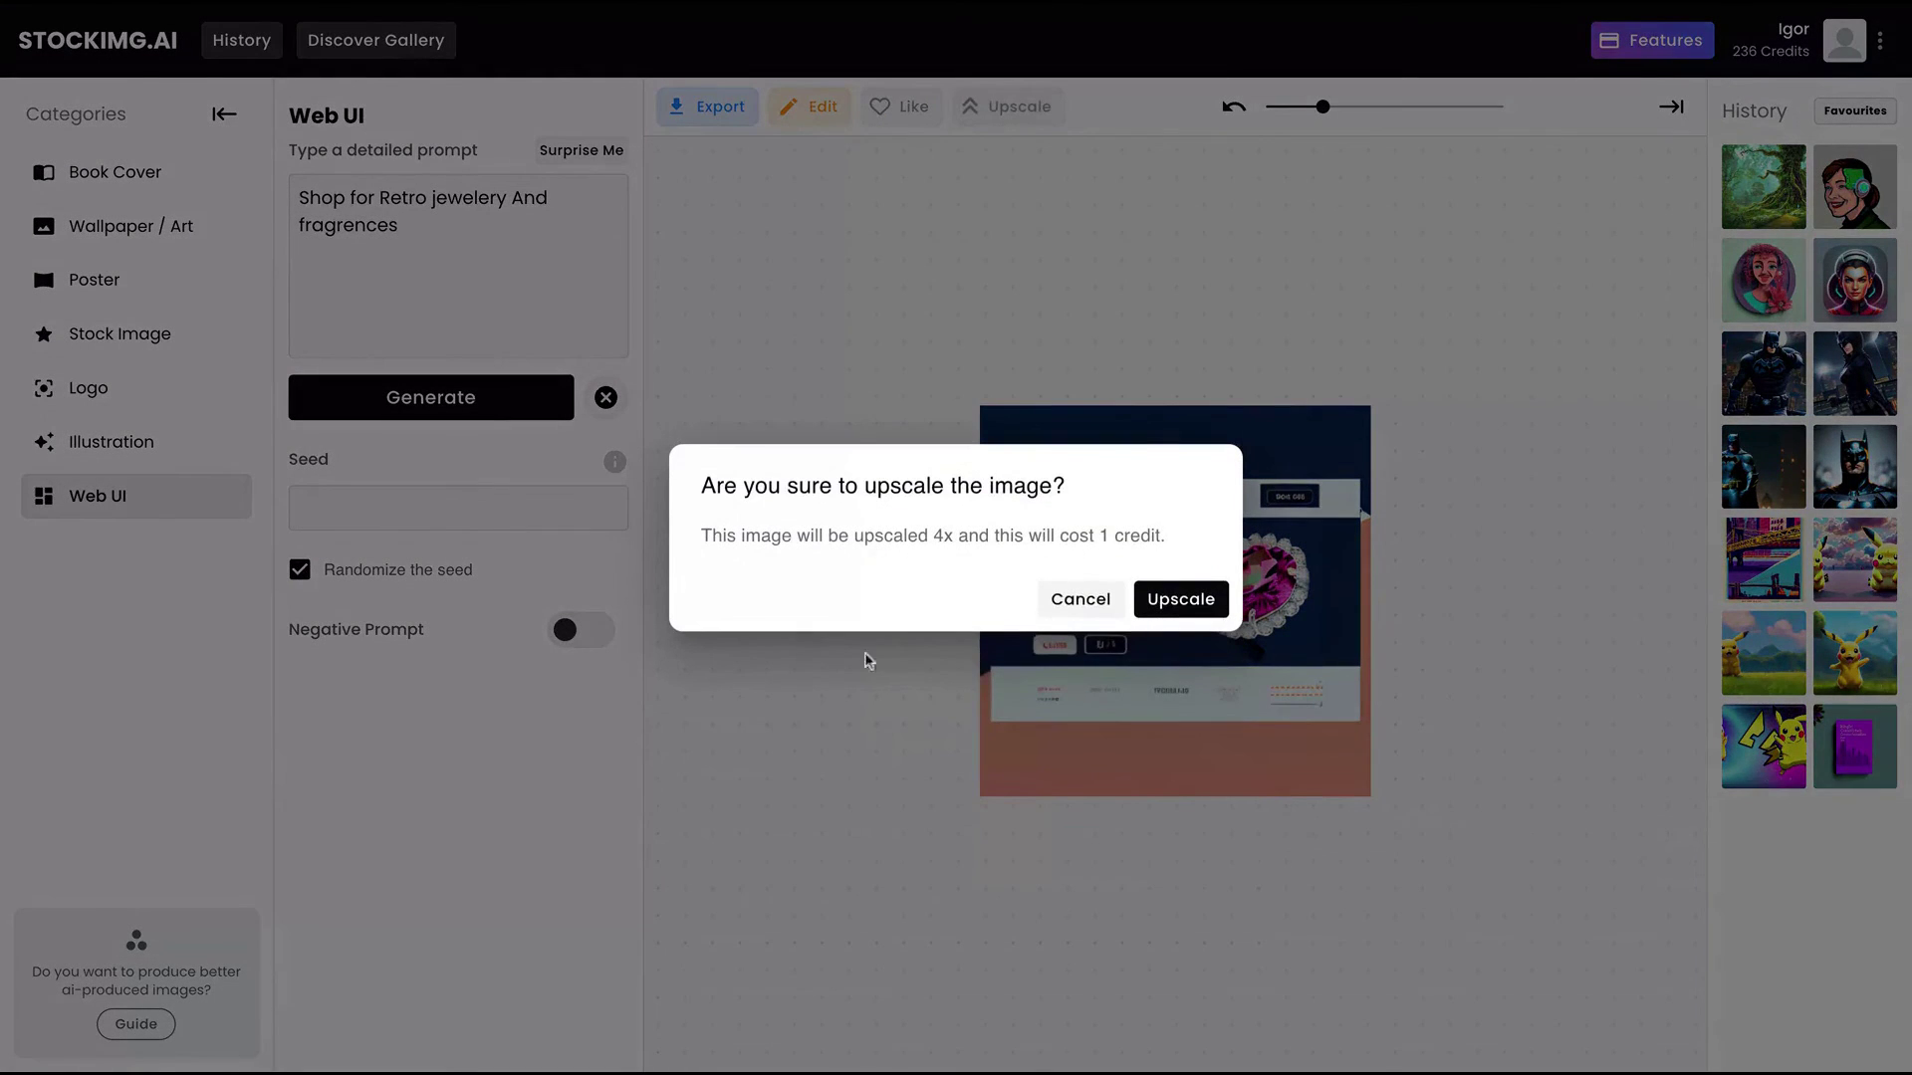
pyautogui.click(1085, 601)
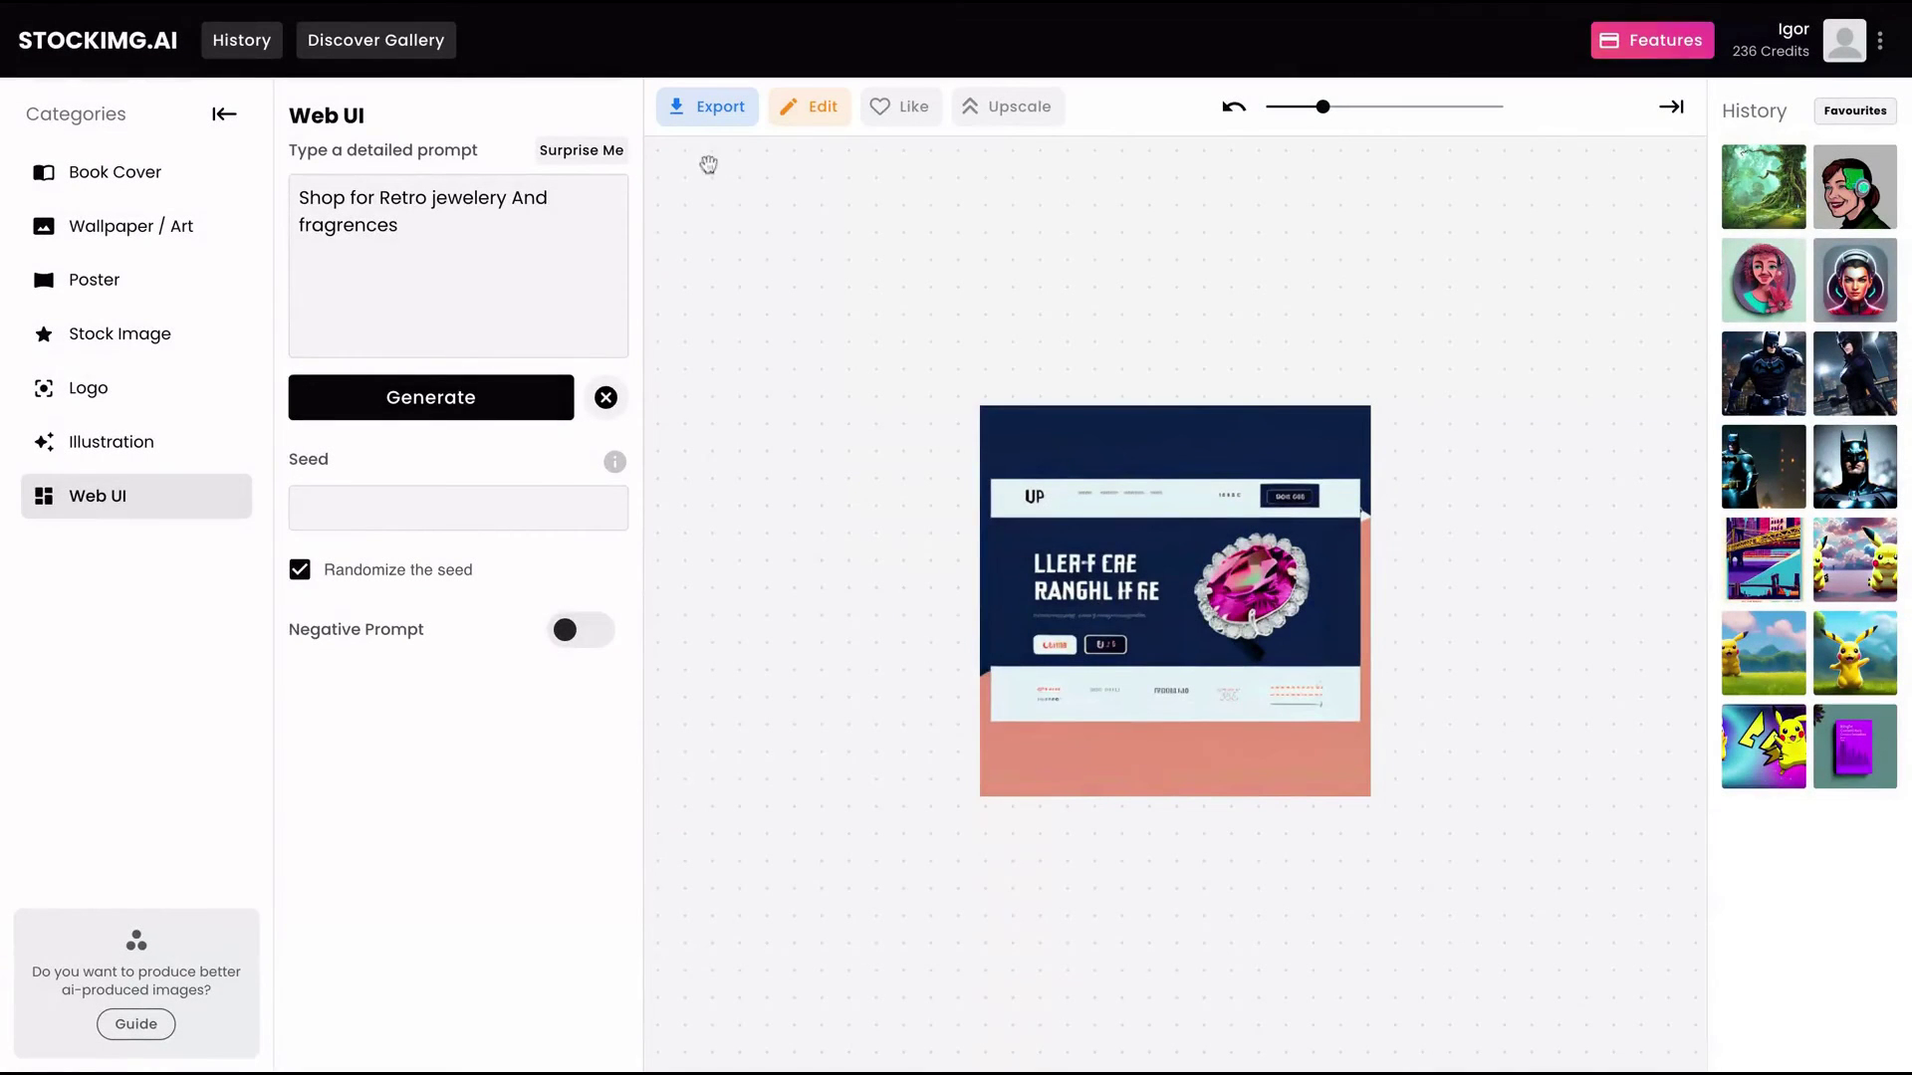
pyautogui.click(725, 112)
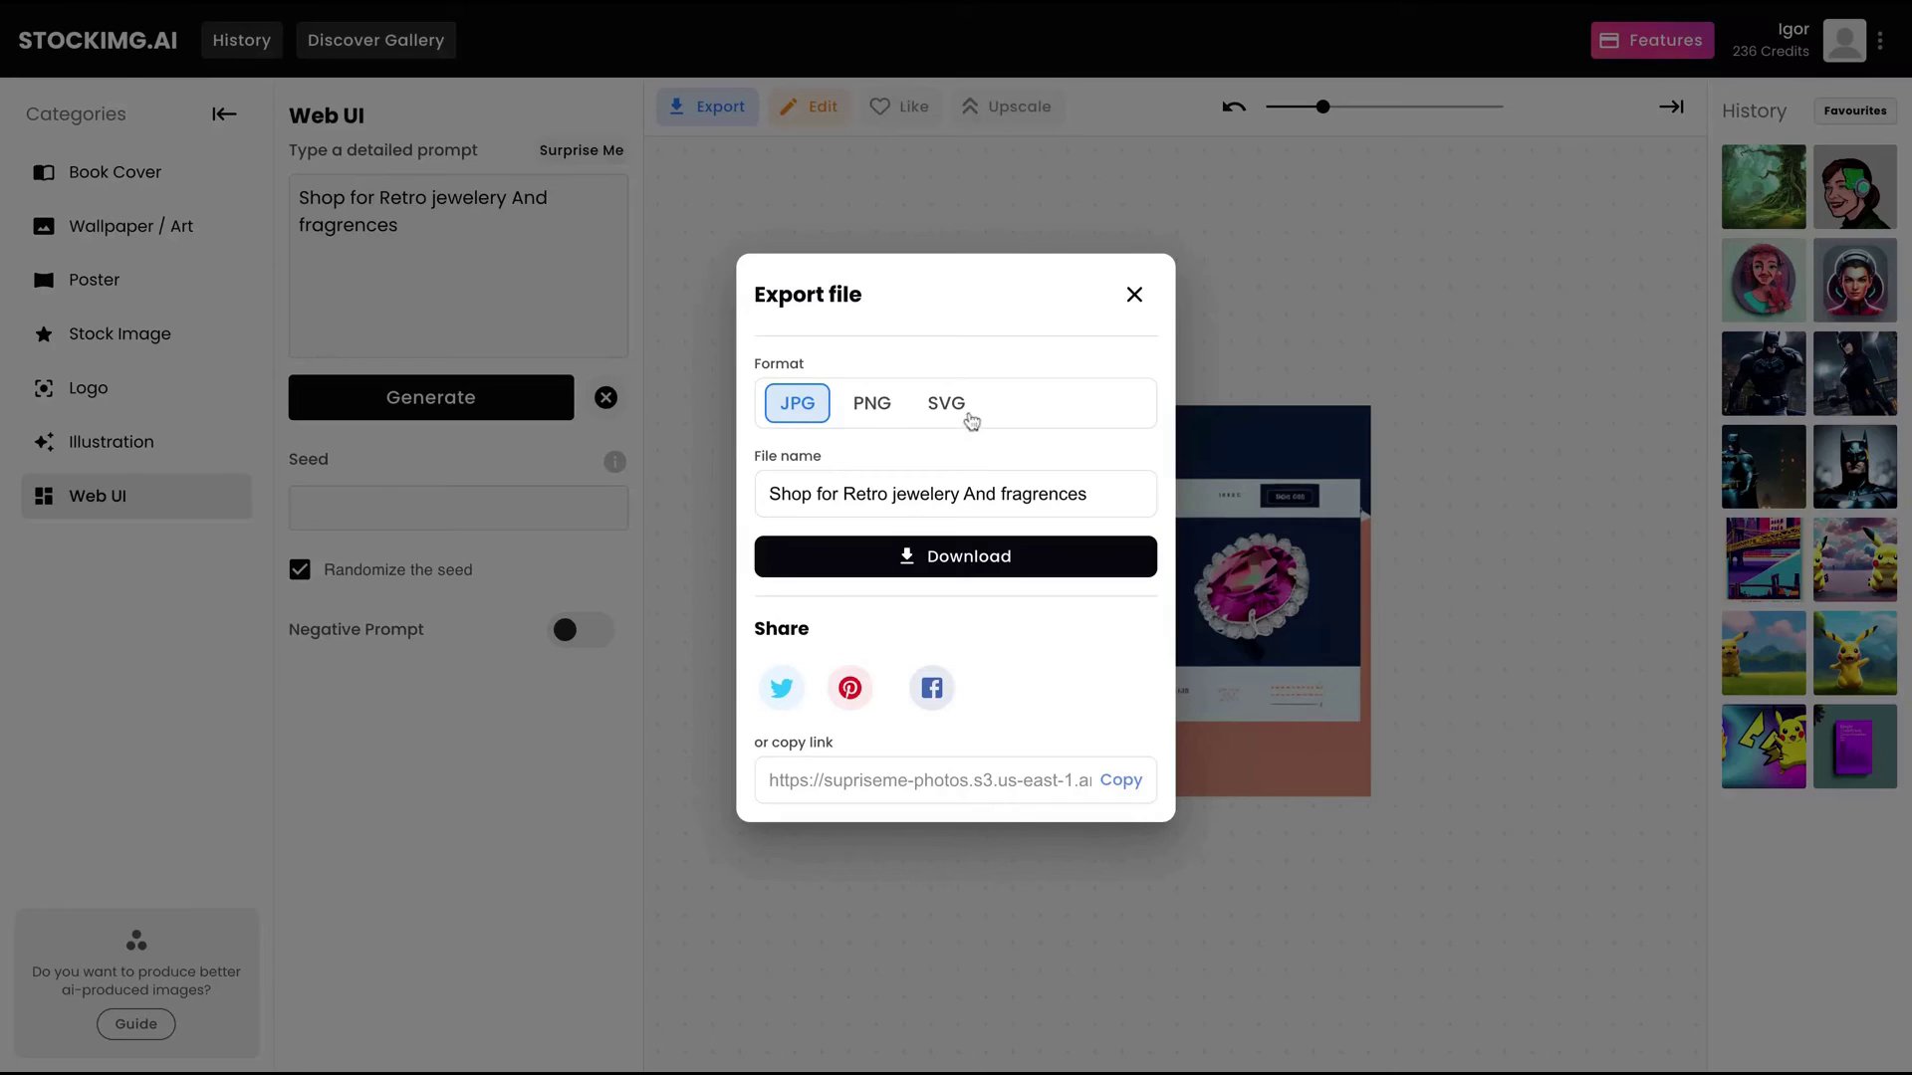
pyautogui.moveTo(1128, 498); pyautogui.dragTo(720, 513)
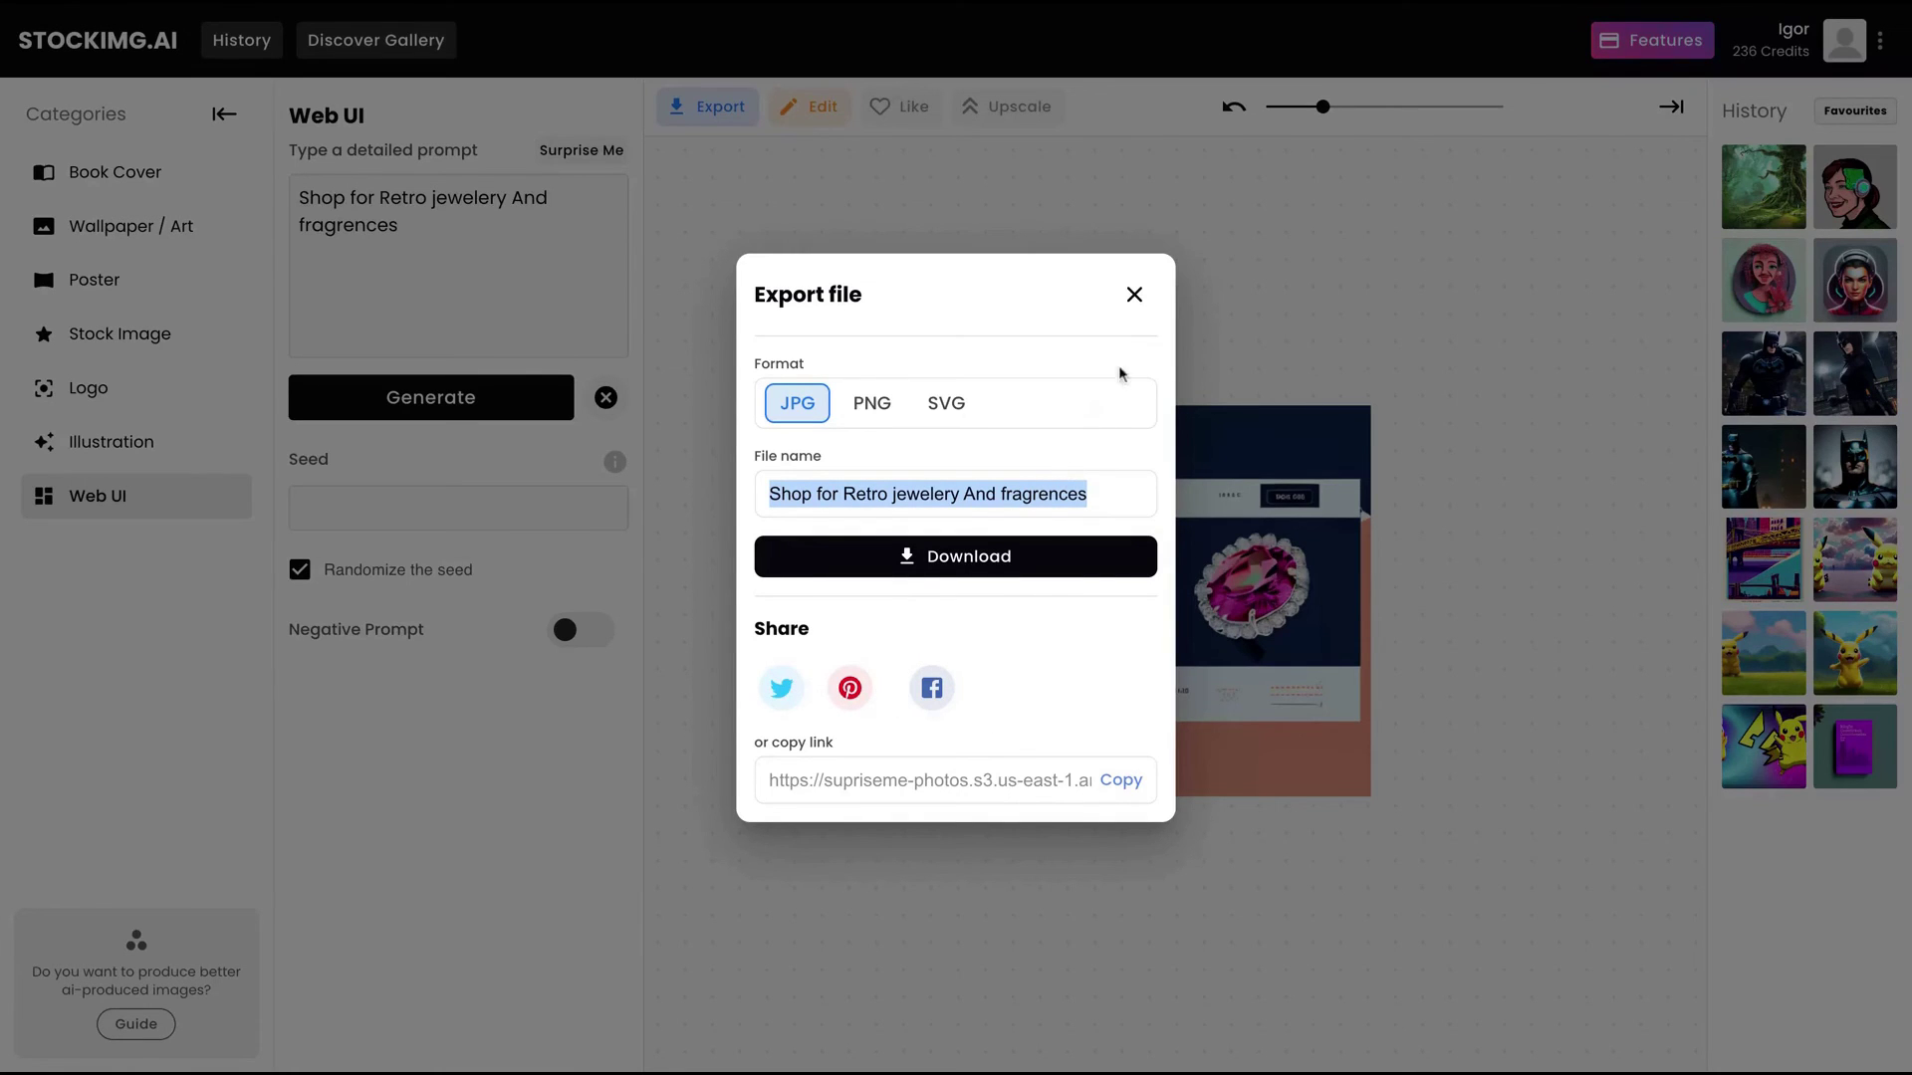
pyautogui.click(1134, 297)
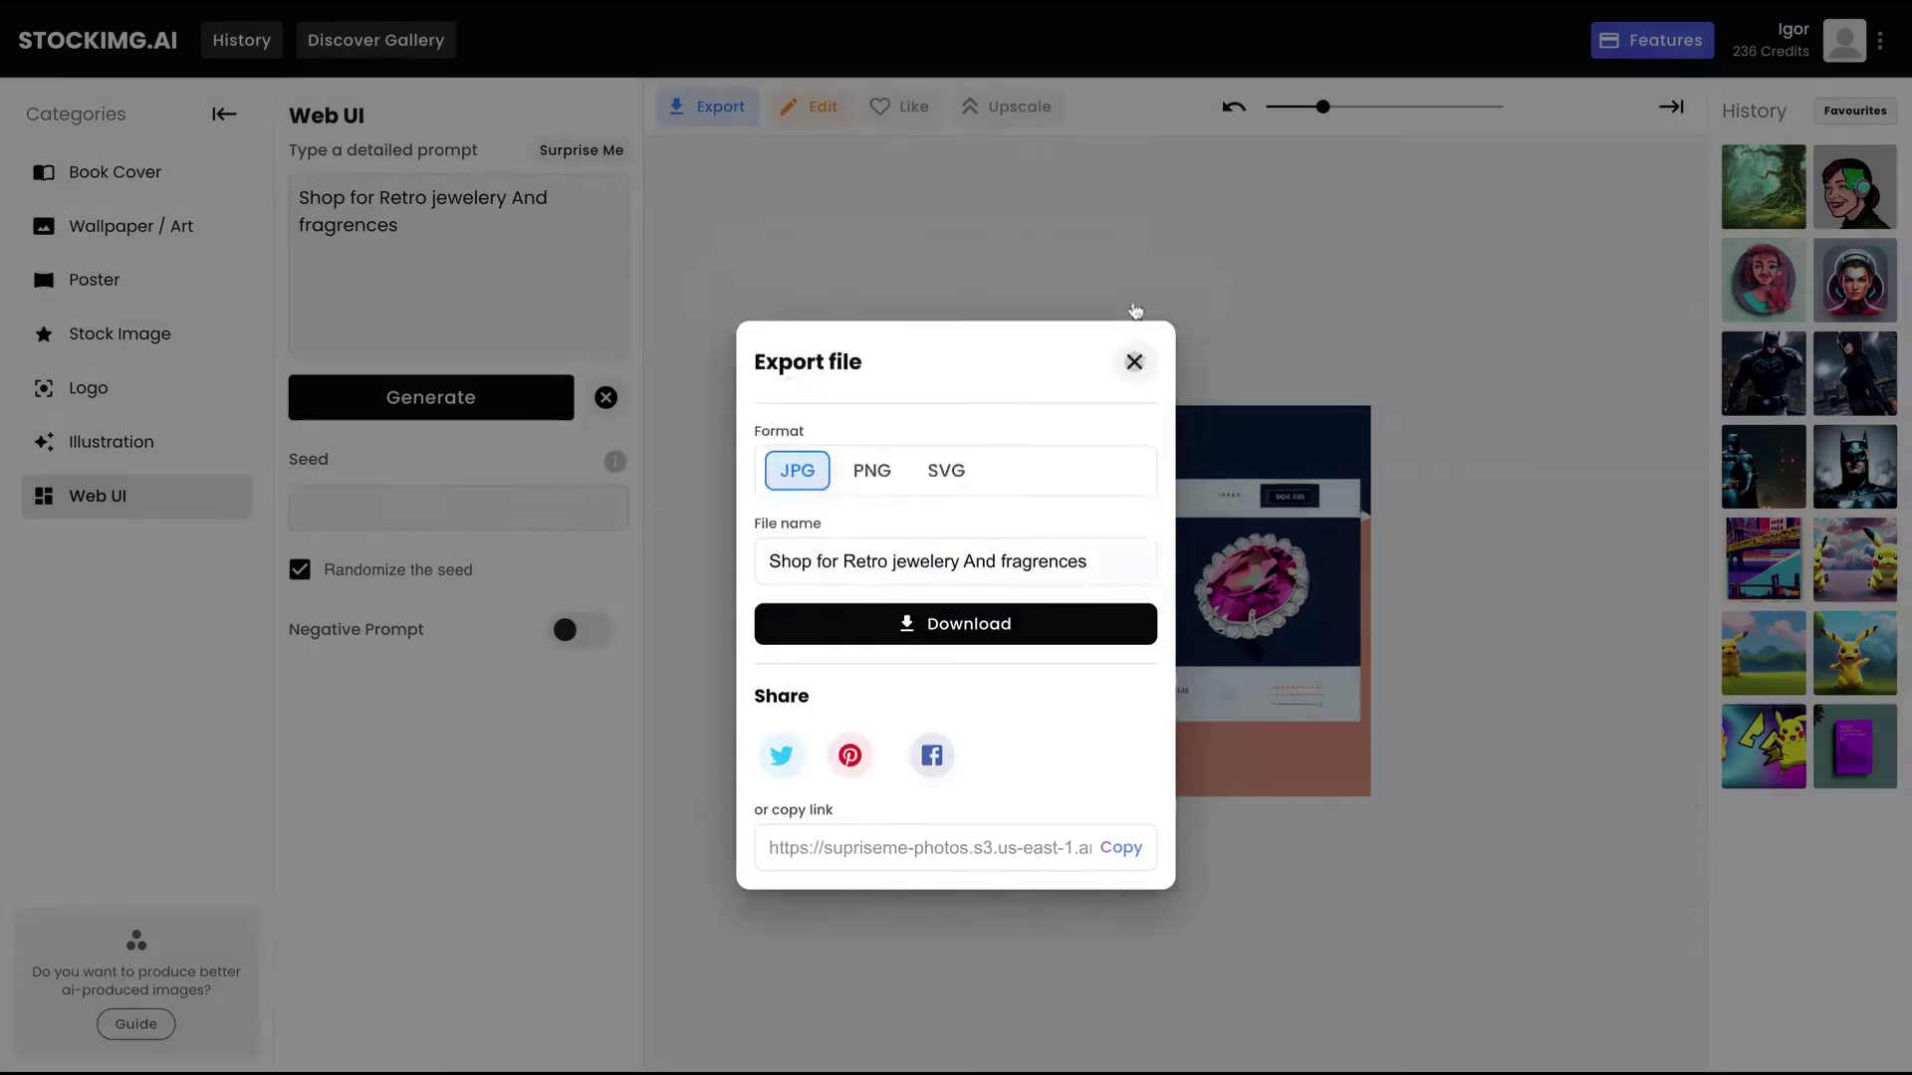
# Step: Open the Discover Gallery and load more community images
pyautogui.click(369, 41)
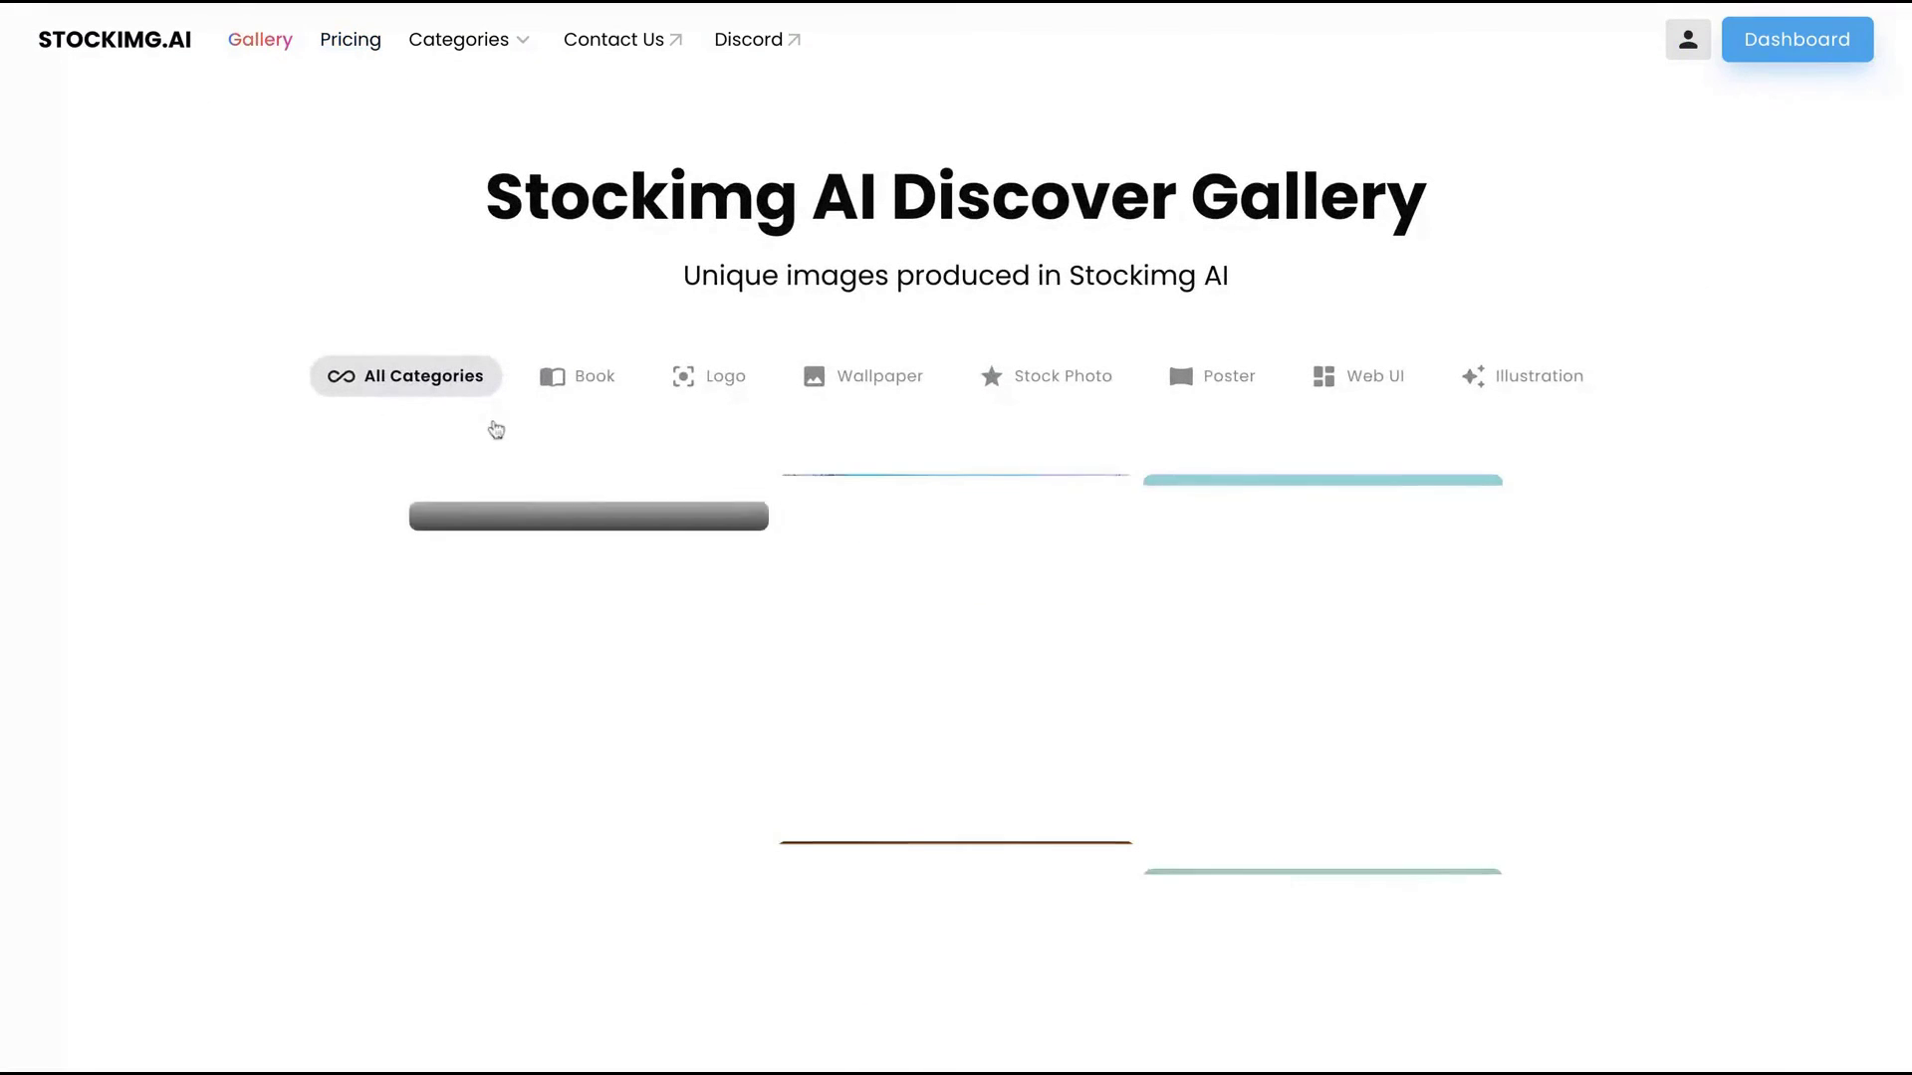
pyautogui.scroll(-2, 422, 414)
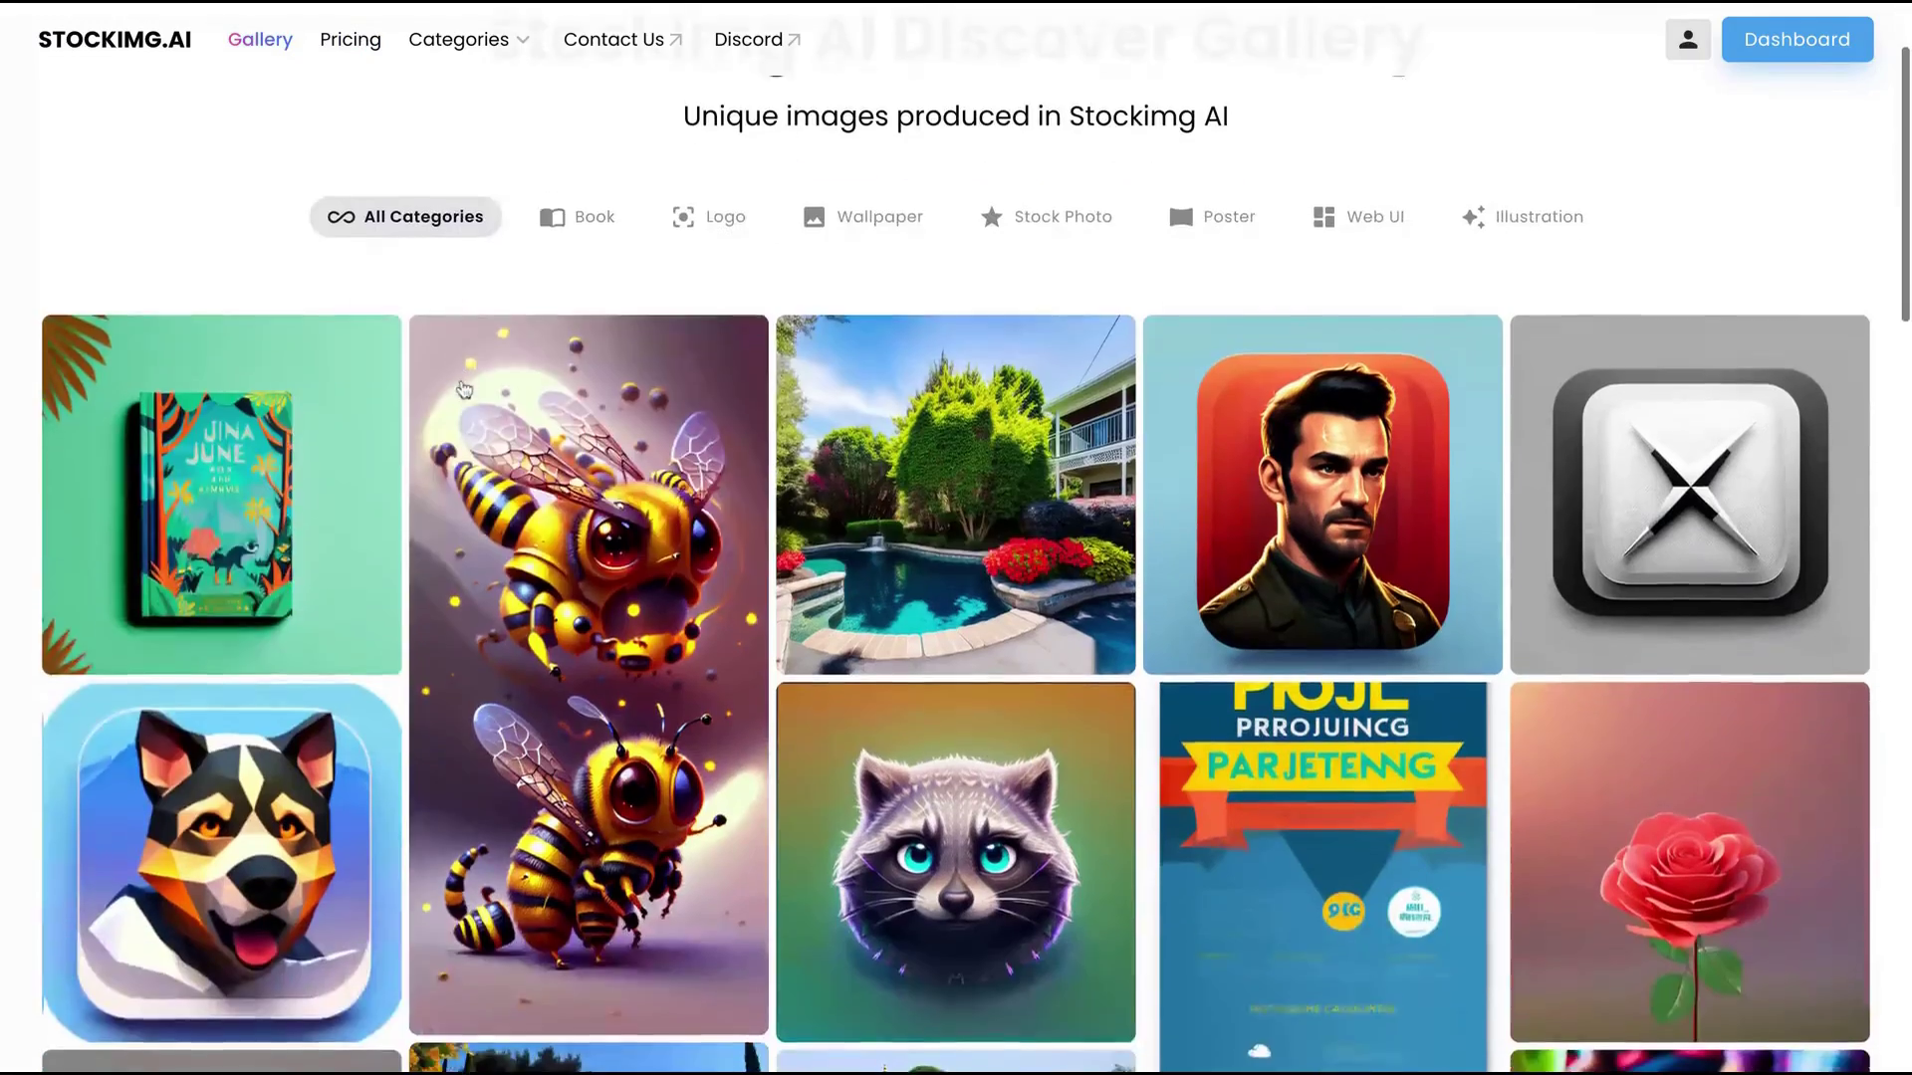
pyautogui.scroll(-2, 257, 629)
pyautogui.scroll(-5, 603, 598)
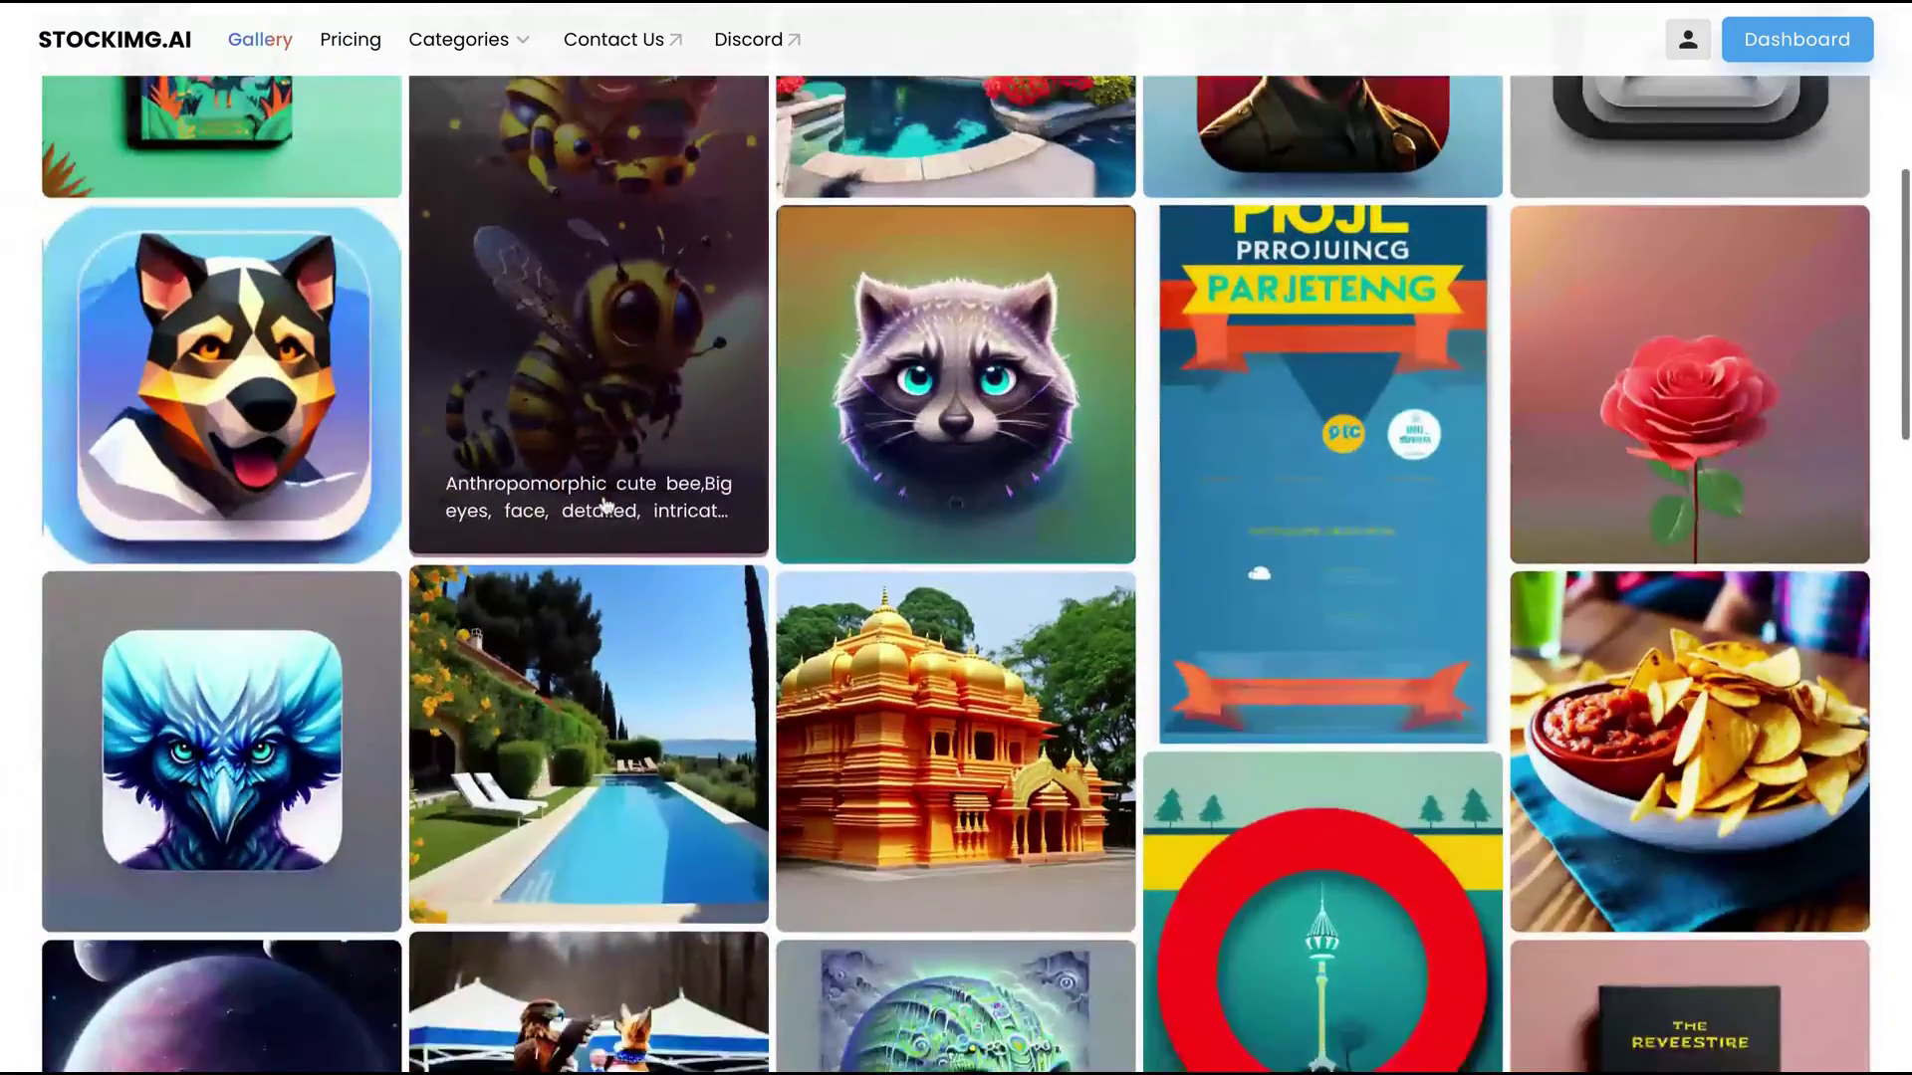
pyautogui.scroll(-5, 753, 463)
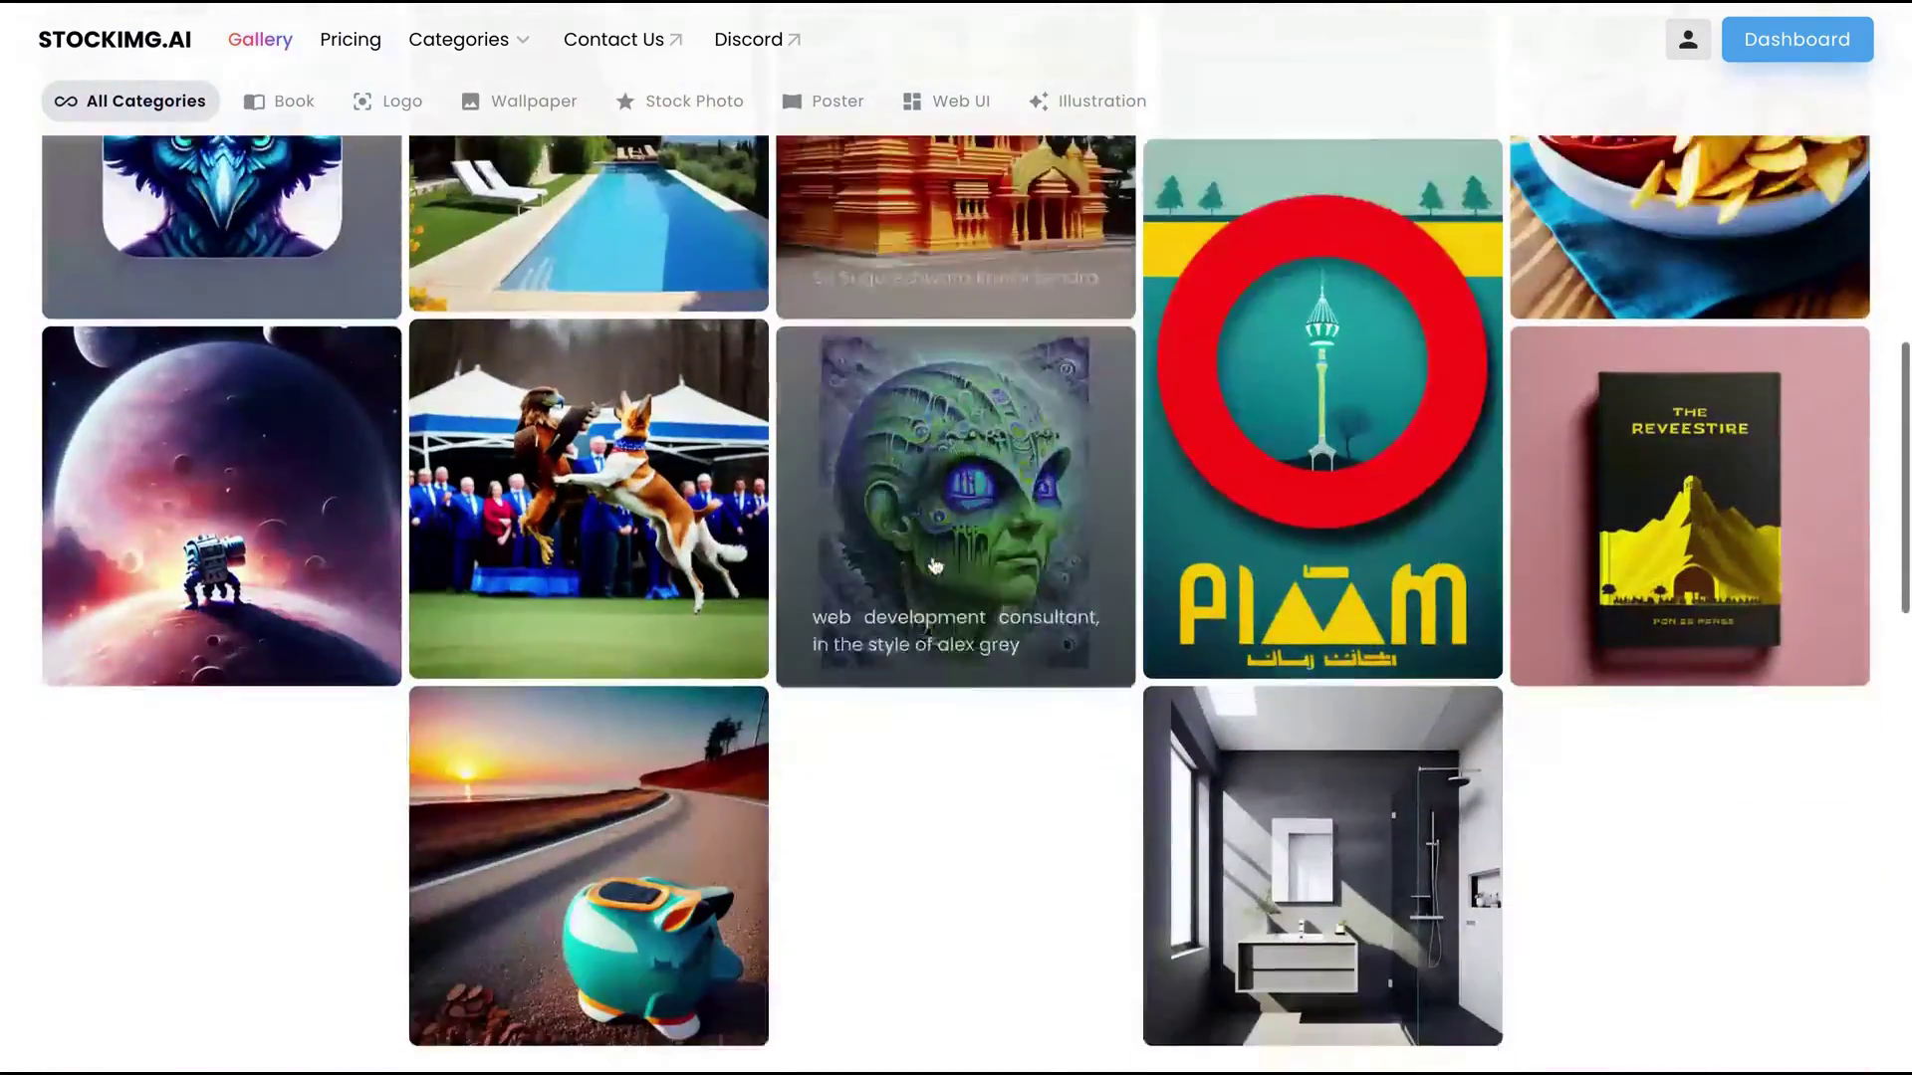
pyautogui.scroll(-3, 753, 463)
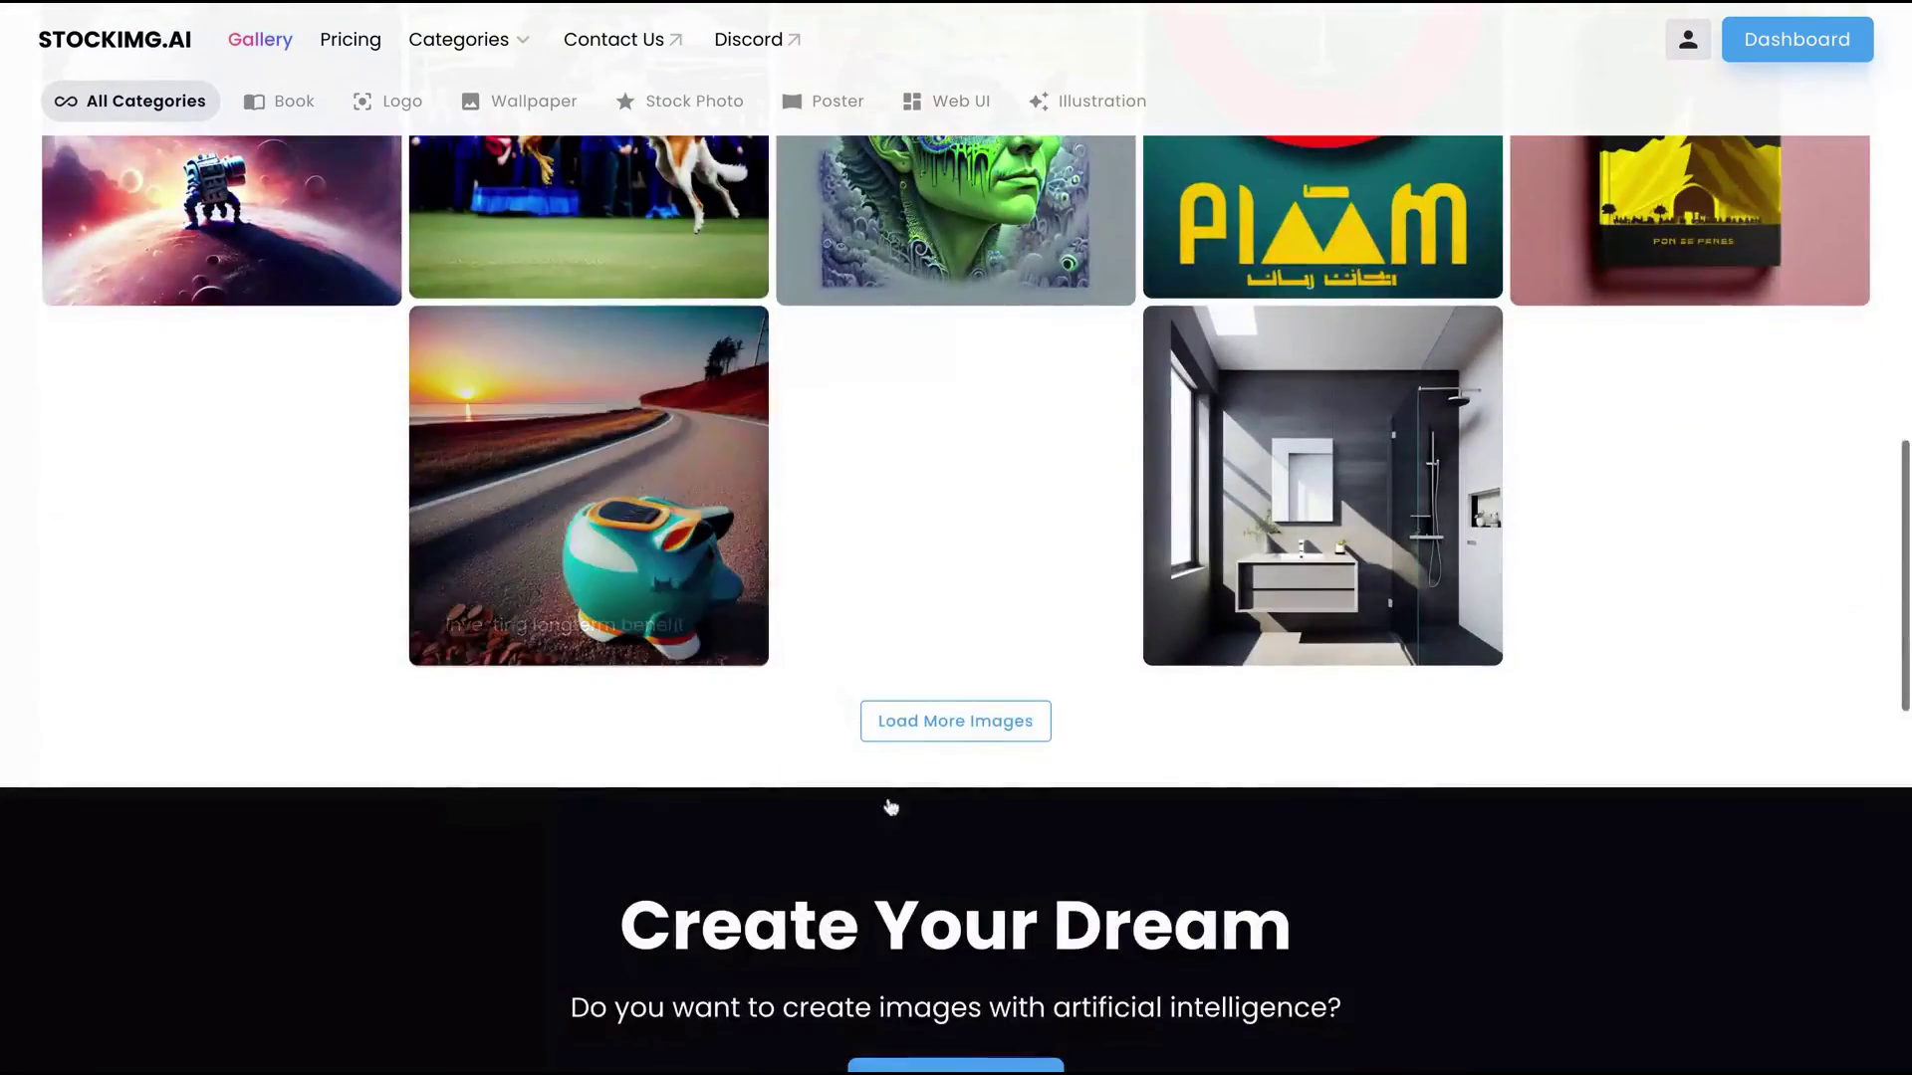
pyautogui.click(963, 735)
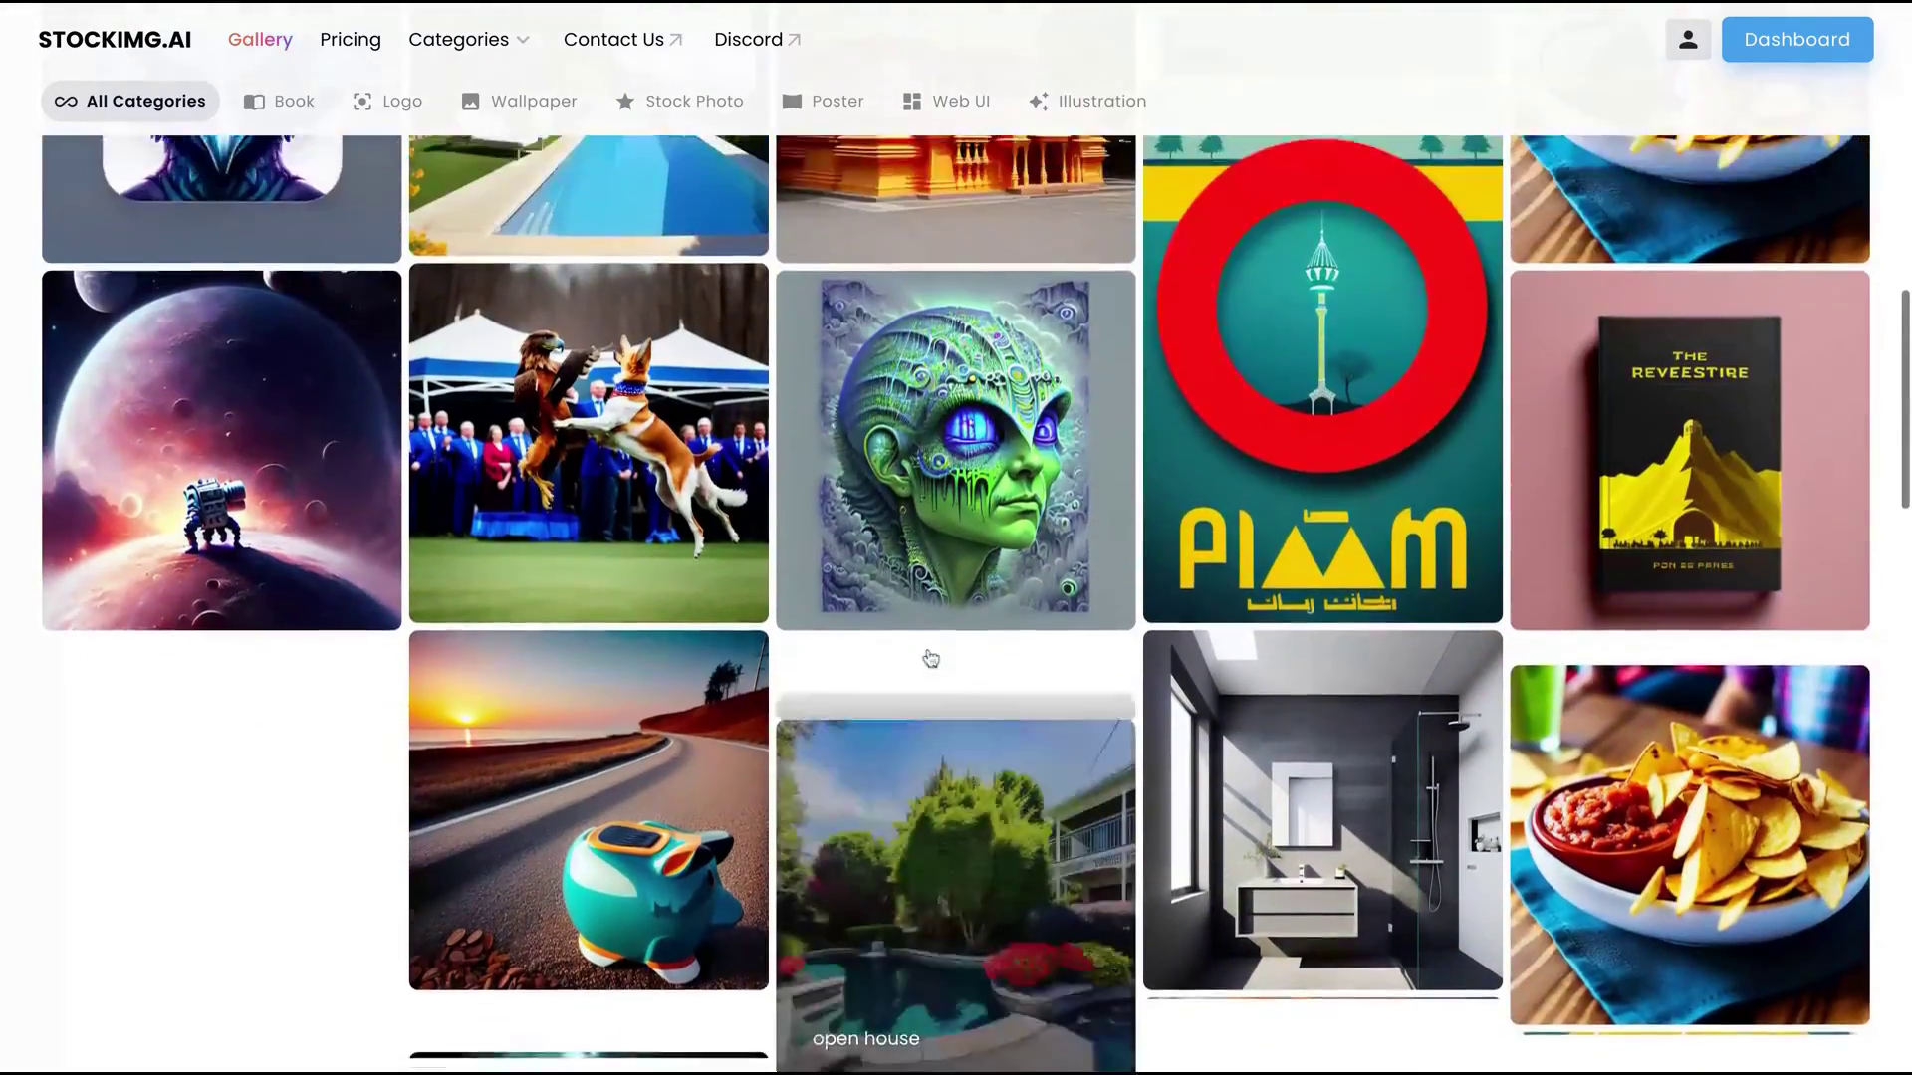
# Step: Browse the loaded gallery images and preview the lost alien book cover's details
pyautogui.scroll(-4, 836, 720)
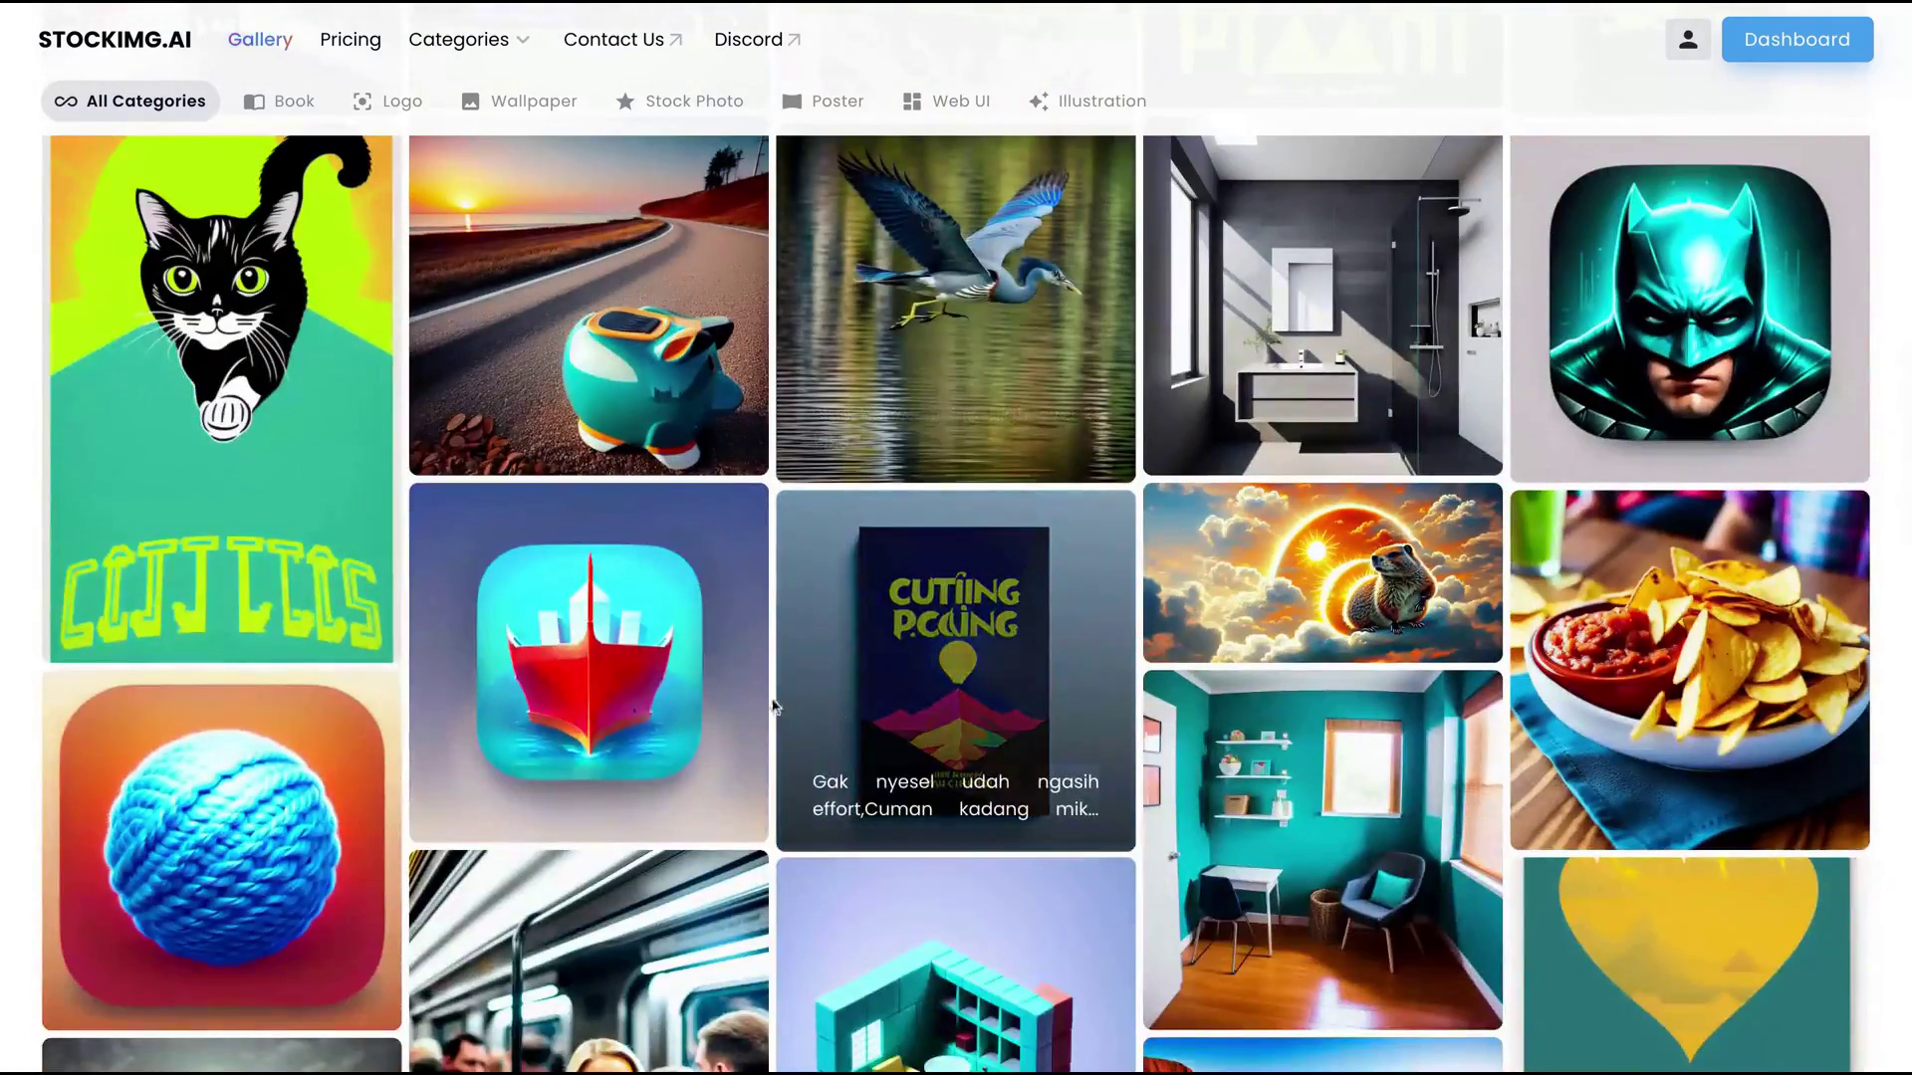
pyautogui.scroll(-10, 771, 707)
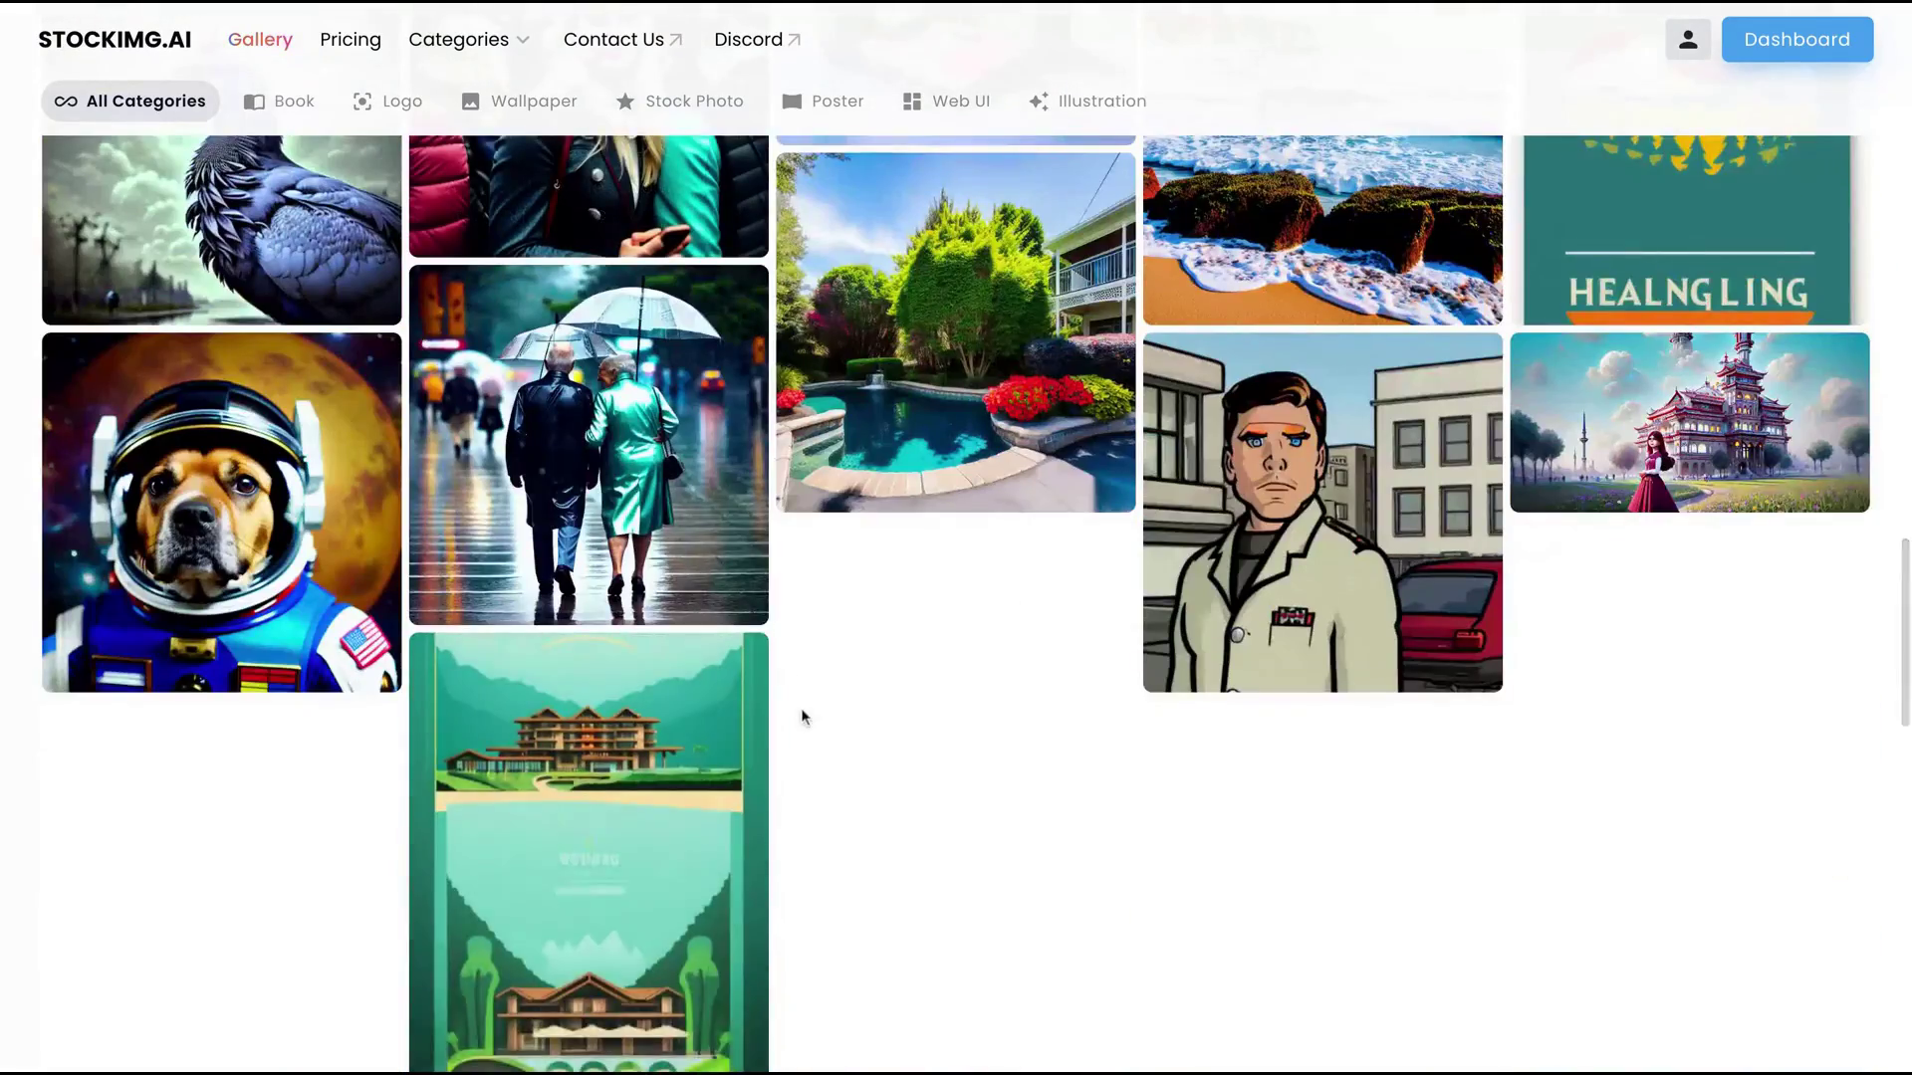
pyautogui.scroll(1, 803, 715)
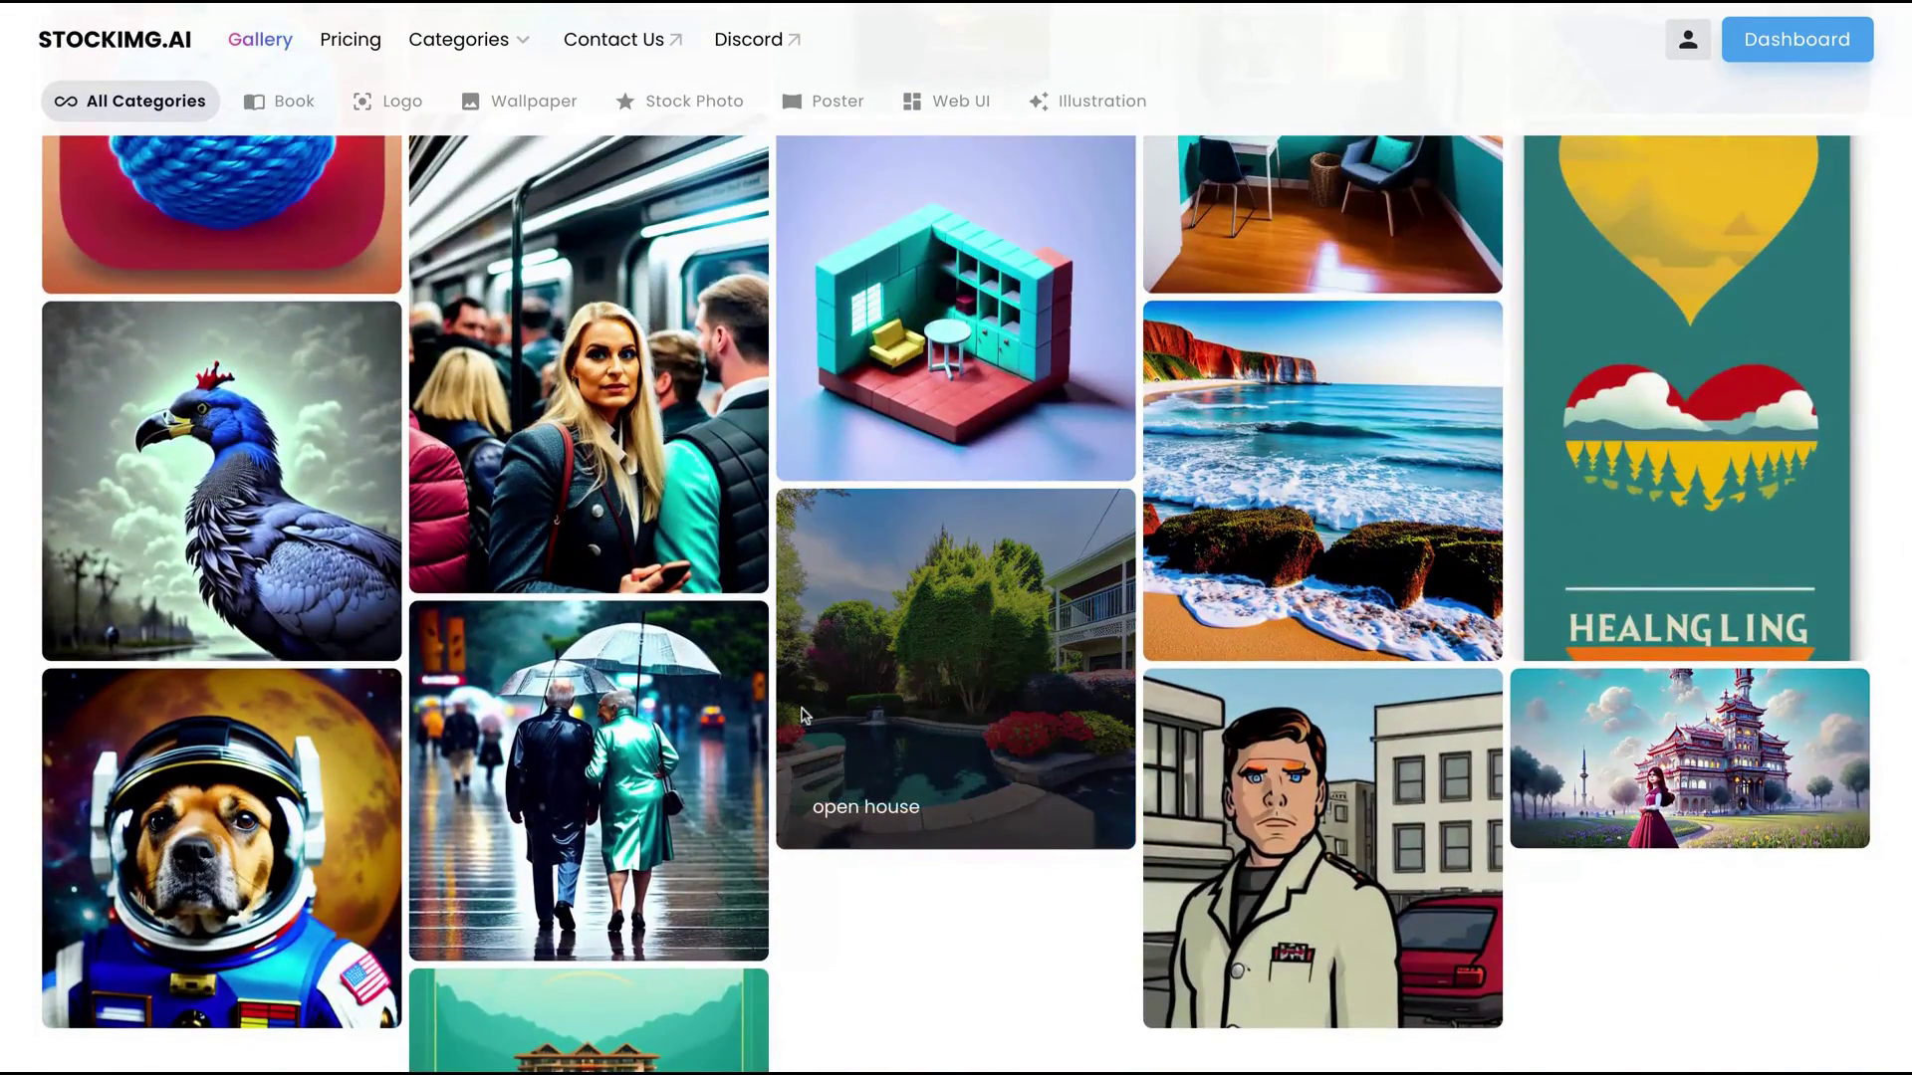
pyautogui.scroll(2, 802, 715)
pyautogui.scroll(-5, 803, 714)
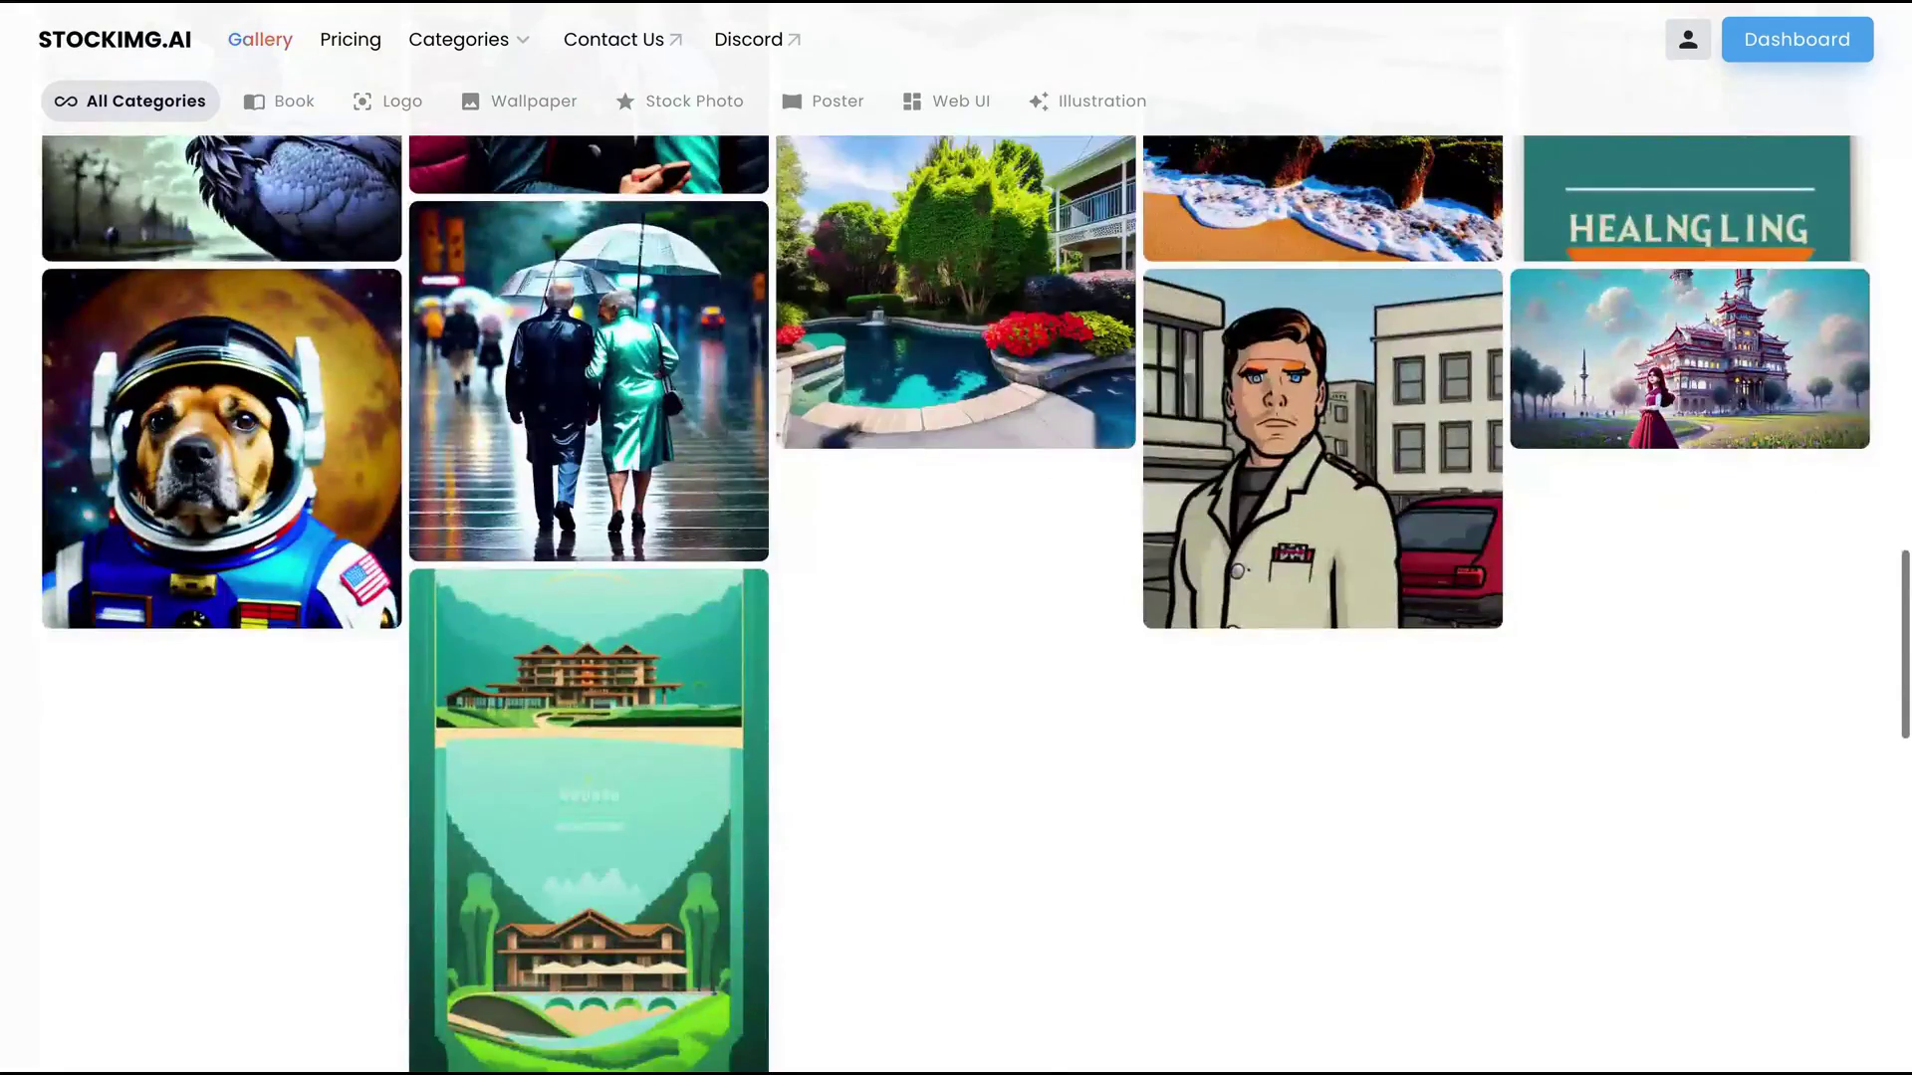
pyautogui.scroll(-3, 842, 436)
pyautogui.scroll(3, 871, 627)
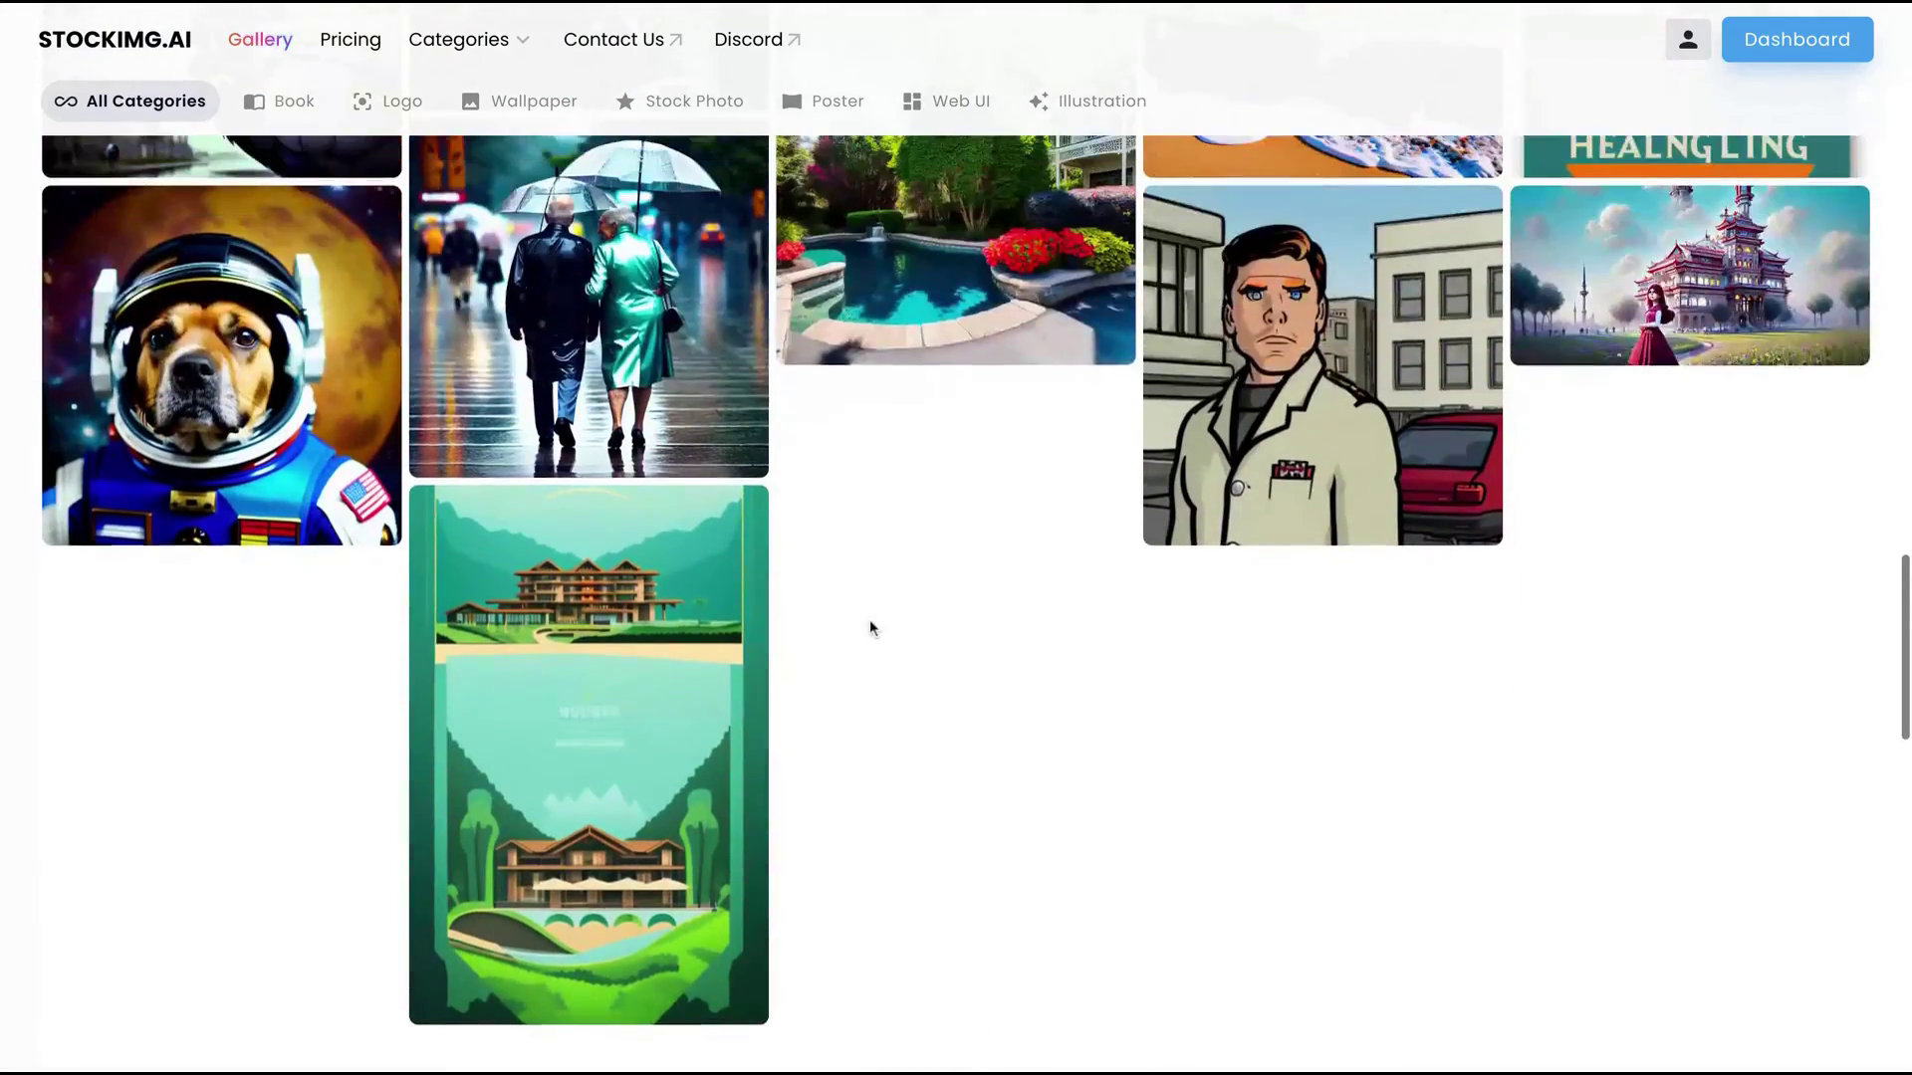
pyautogui.scroll(3, 836, 632)
pyautogui.scroll(-6, 793, 635)
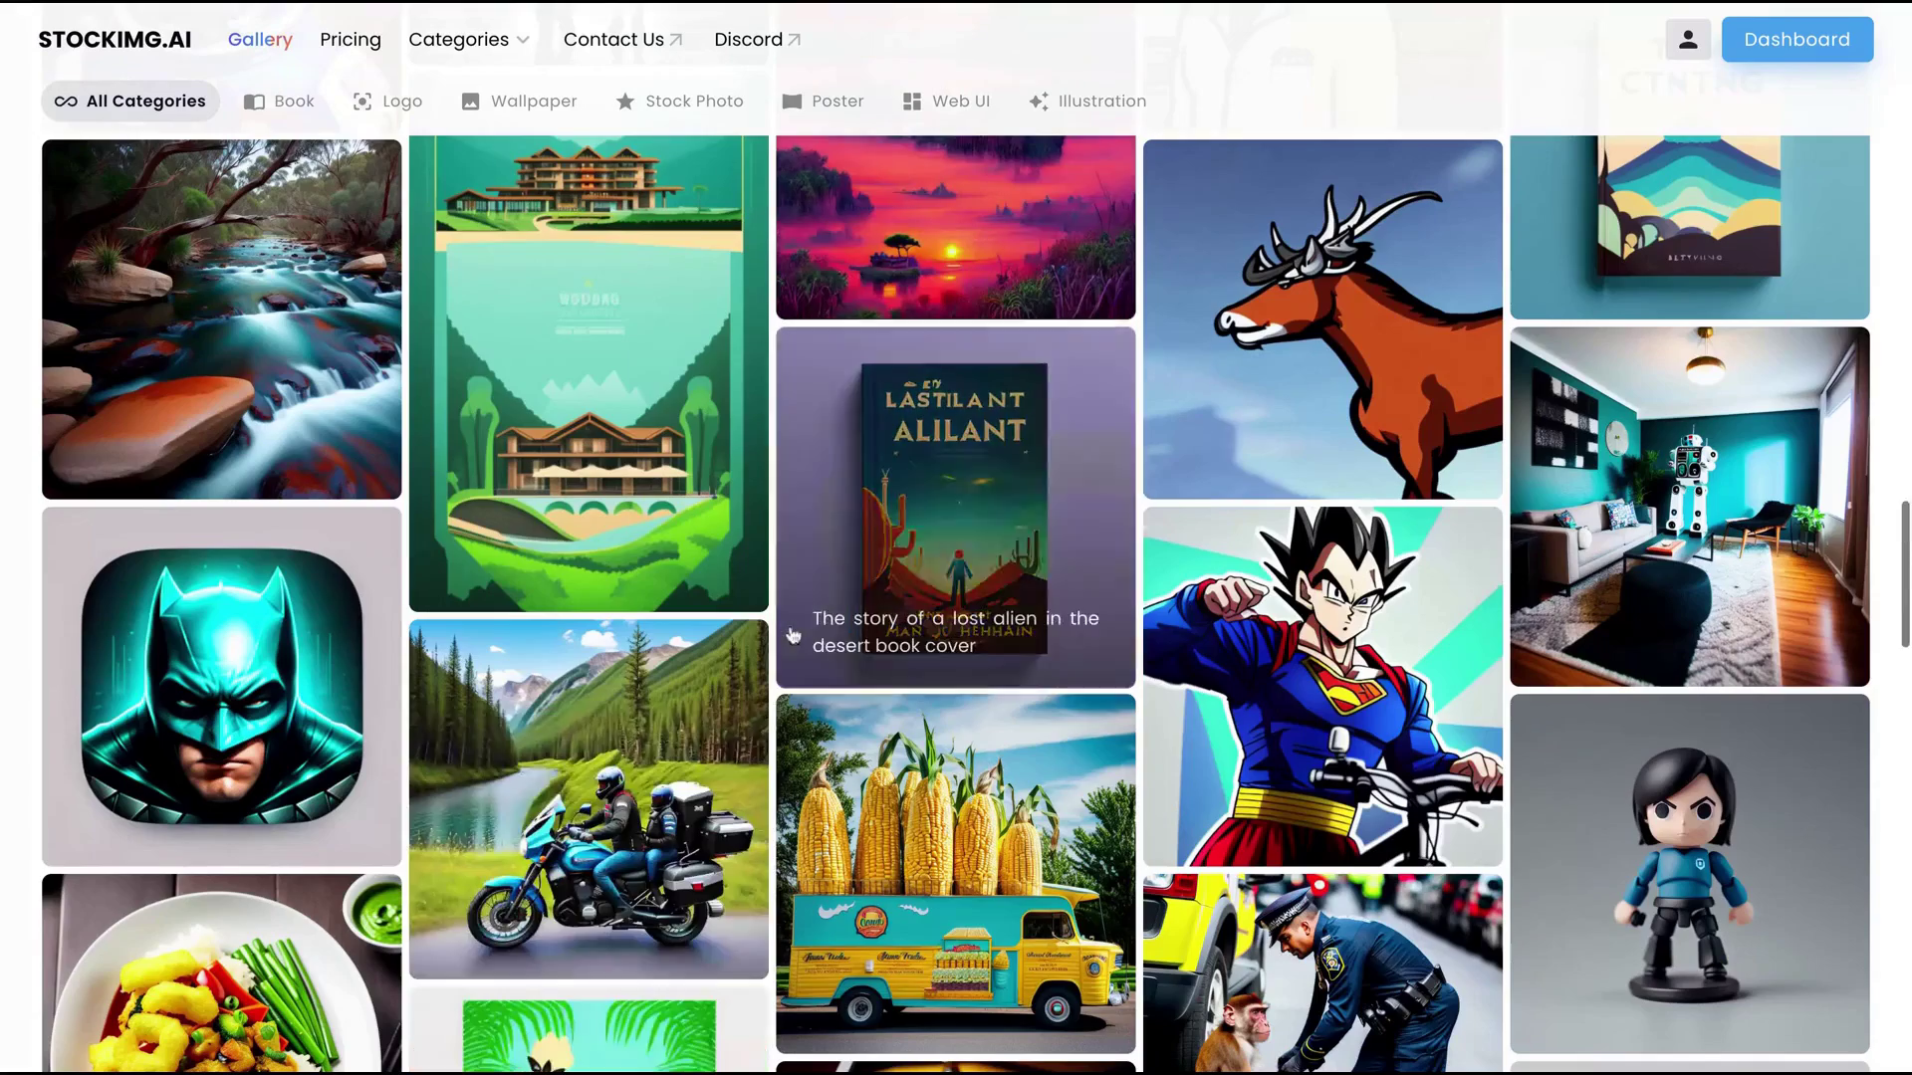
pyautogui.scroll(-6, 766, 573)
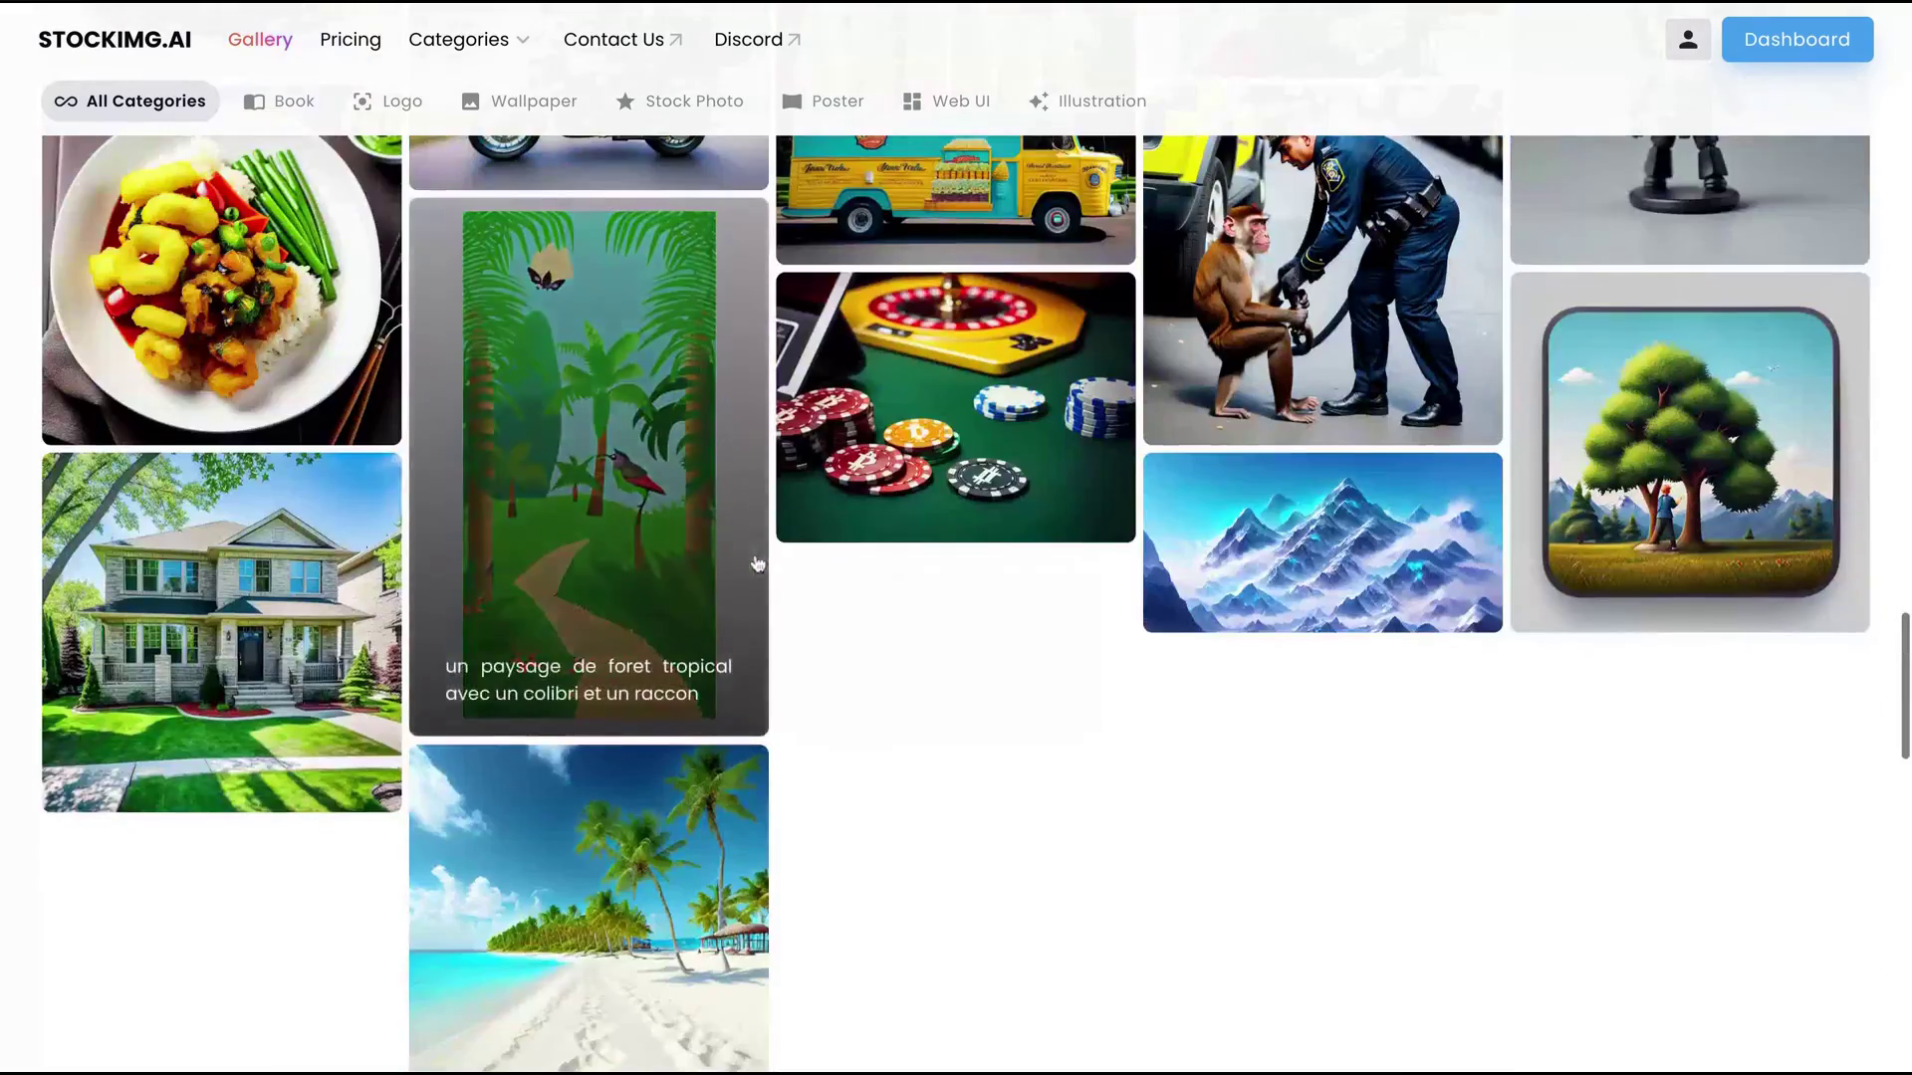
pyautogui.scroll(4, 756, 564)
pyautogui.click(857, 338)
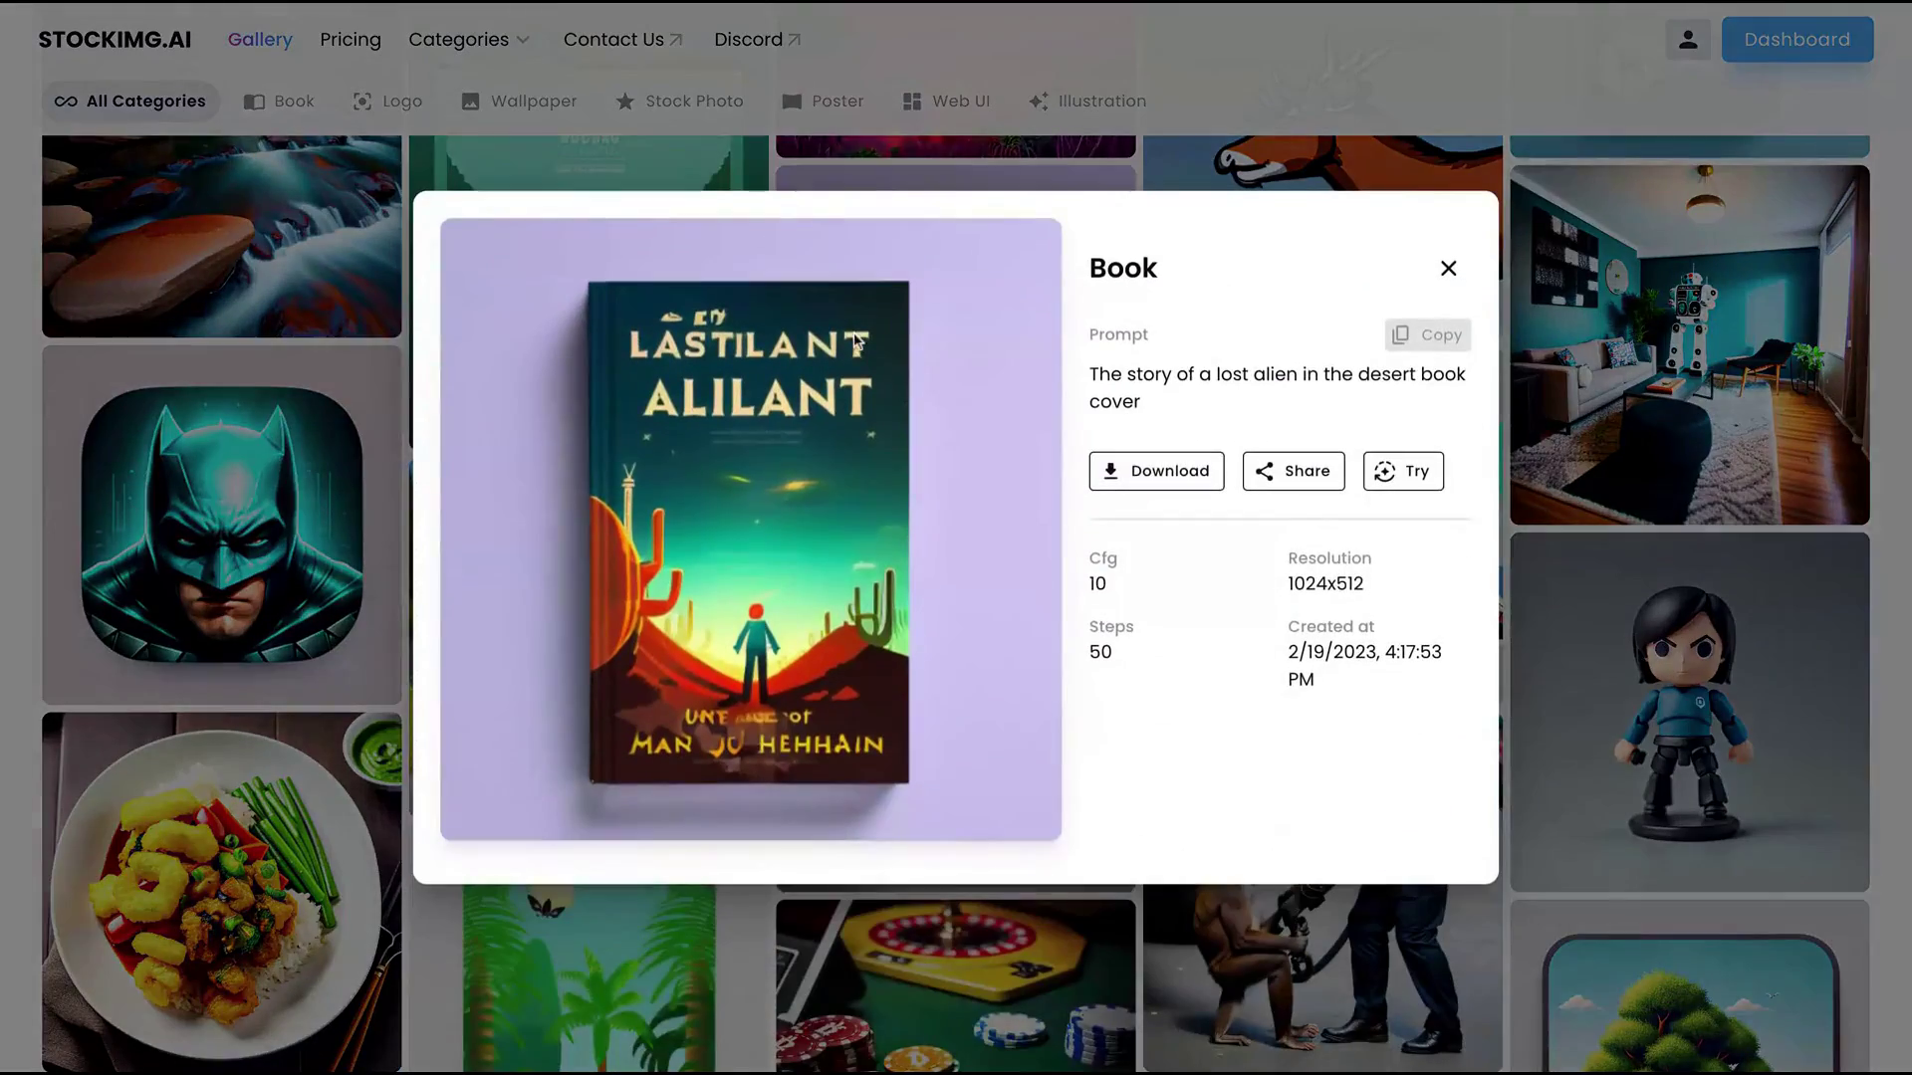
pyautogui.click(1573, 505)
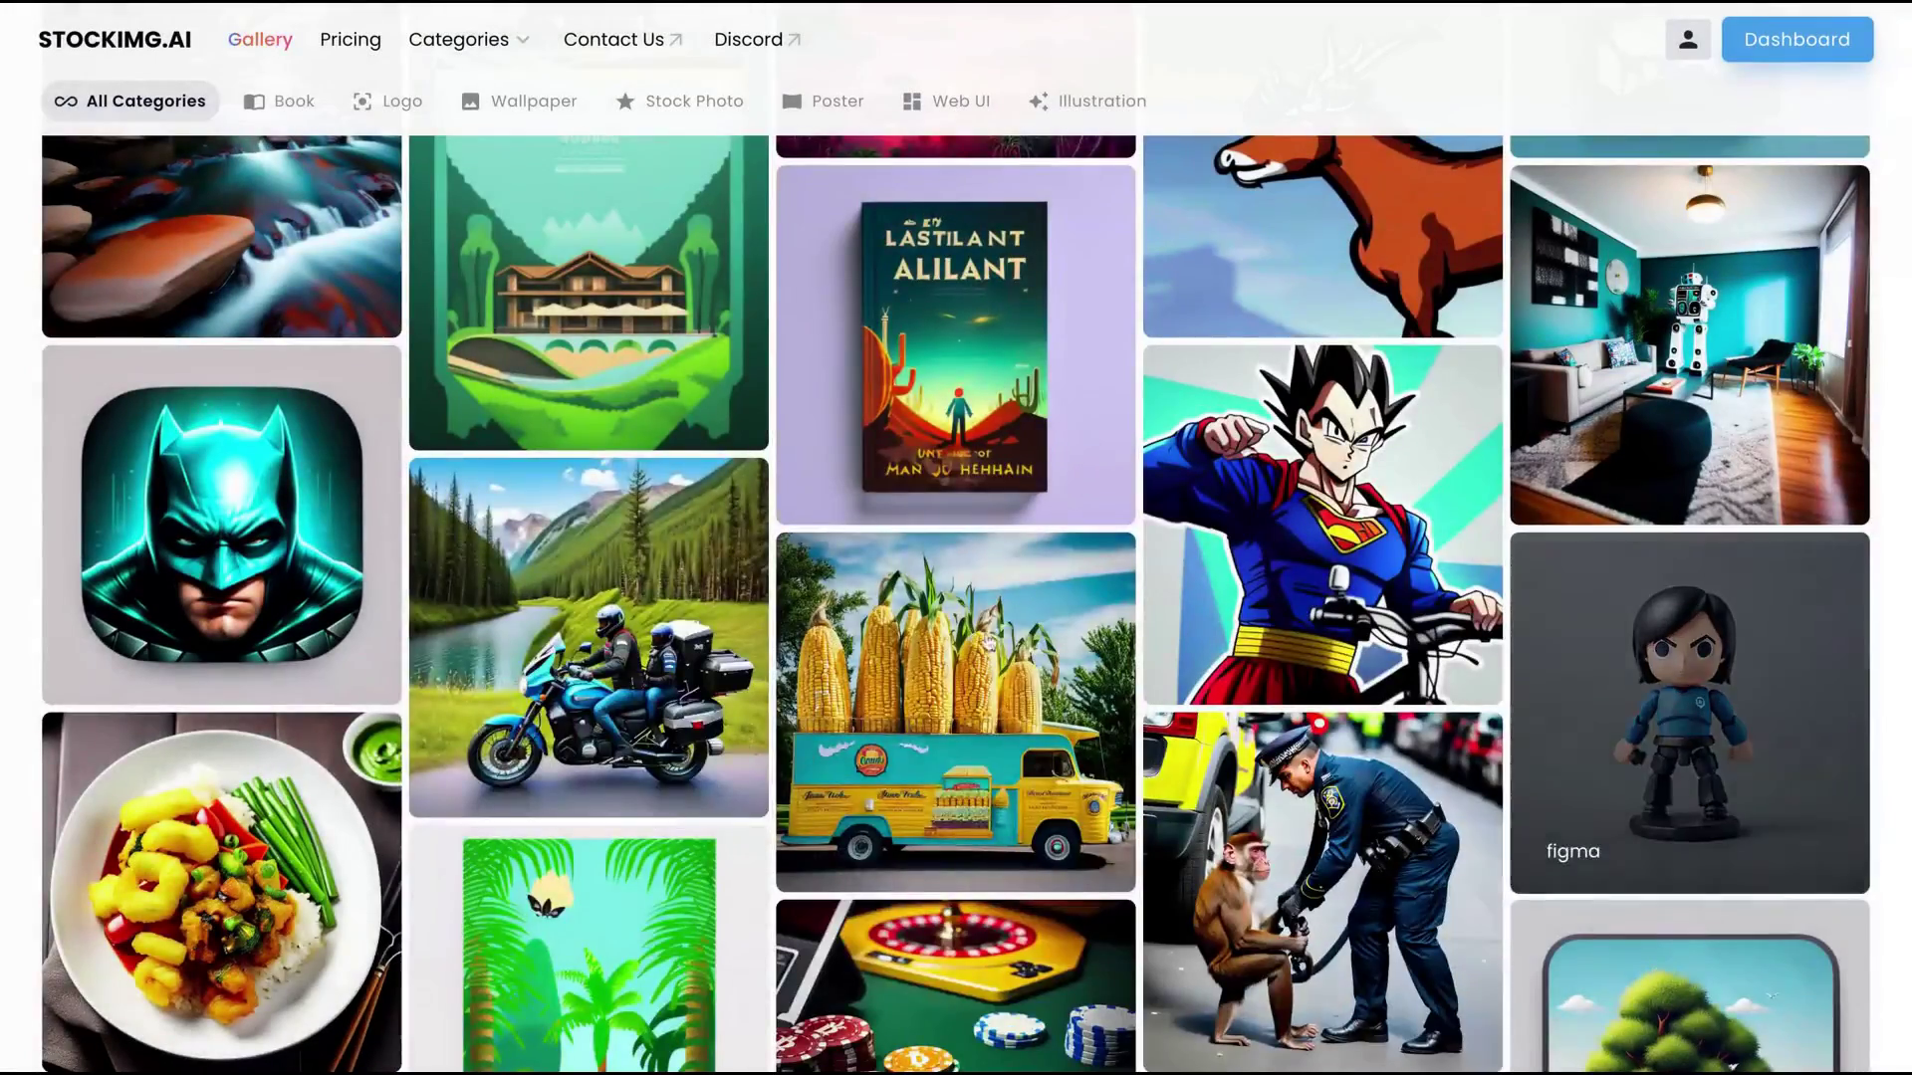
# Step: Scroll back to the top of the Discover Gallery
pyautogui.scroll(3, 647, 488)
pyautogui.scroll(10, 645, 489)
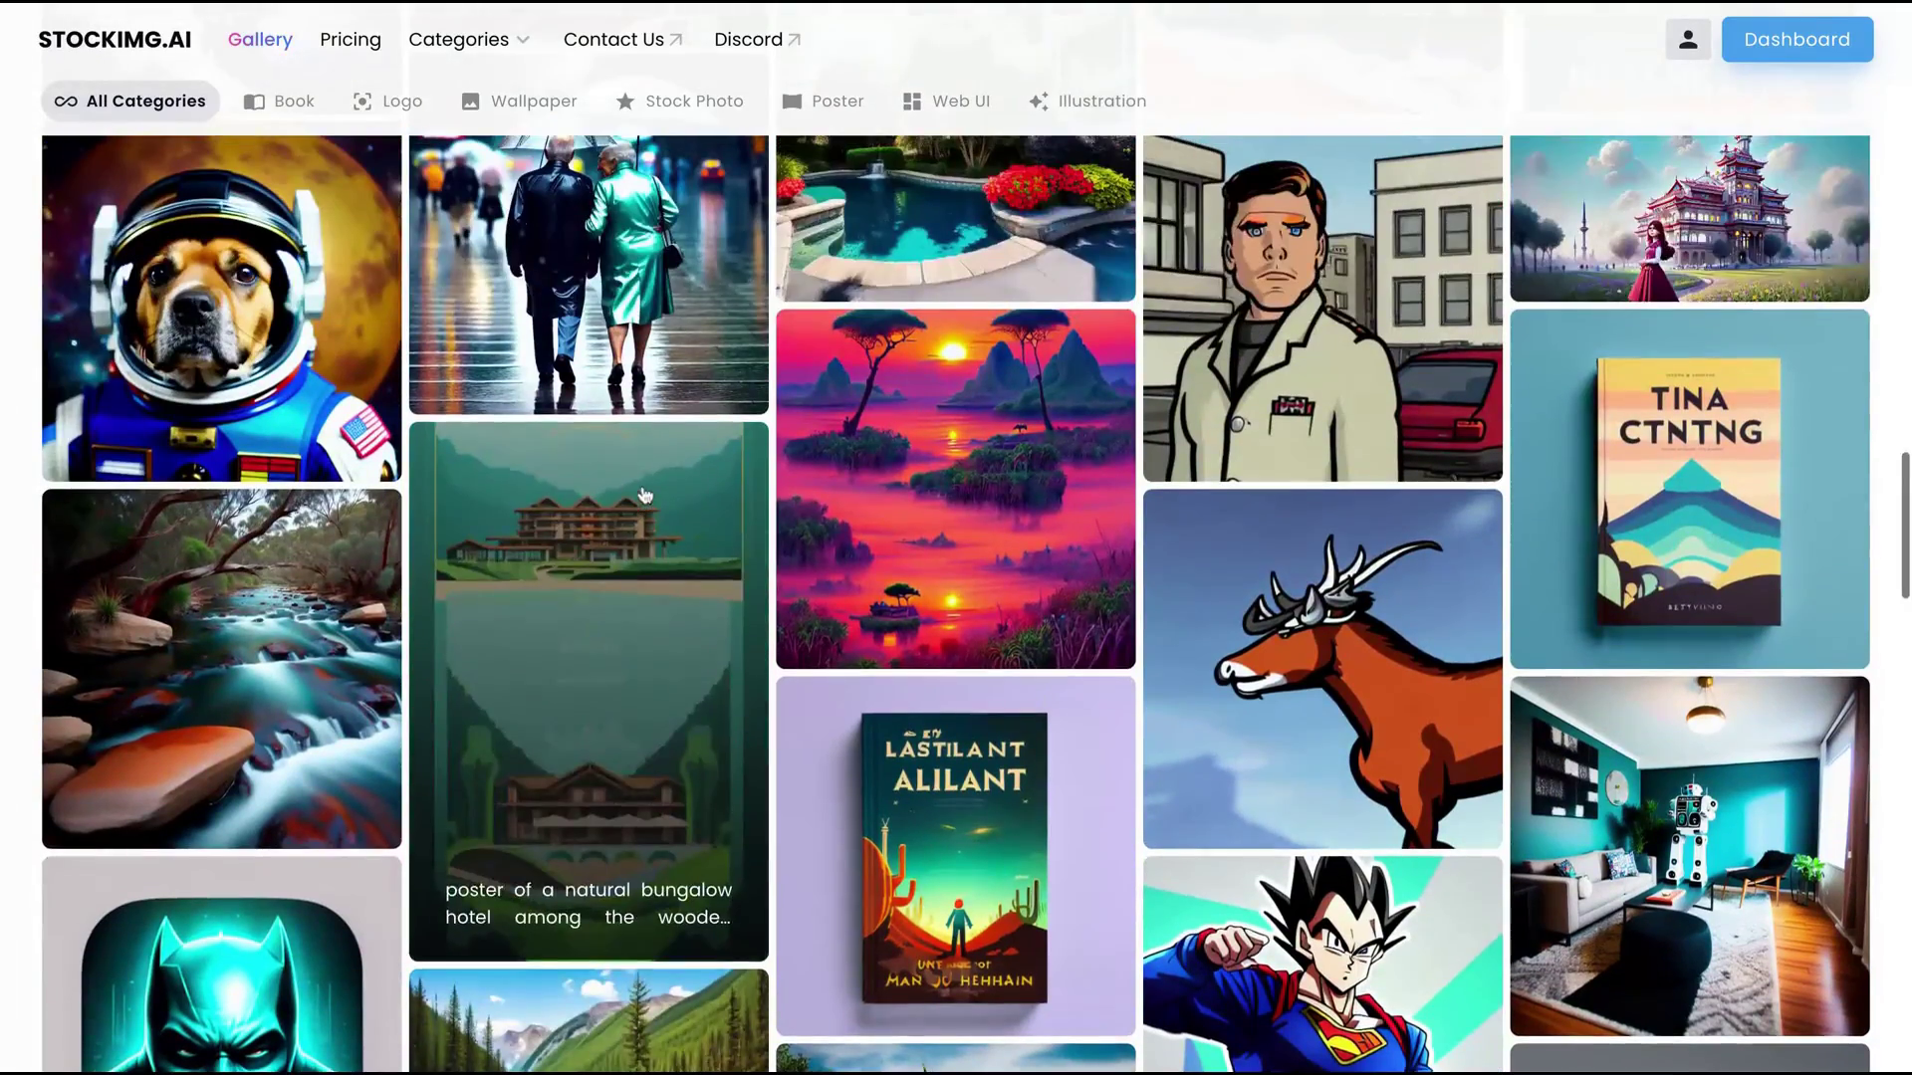
pyautogui.scroll(6, 963, 473)
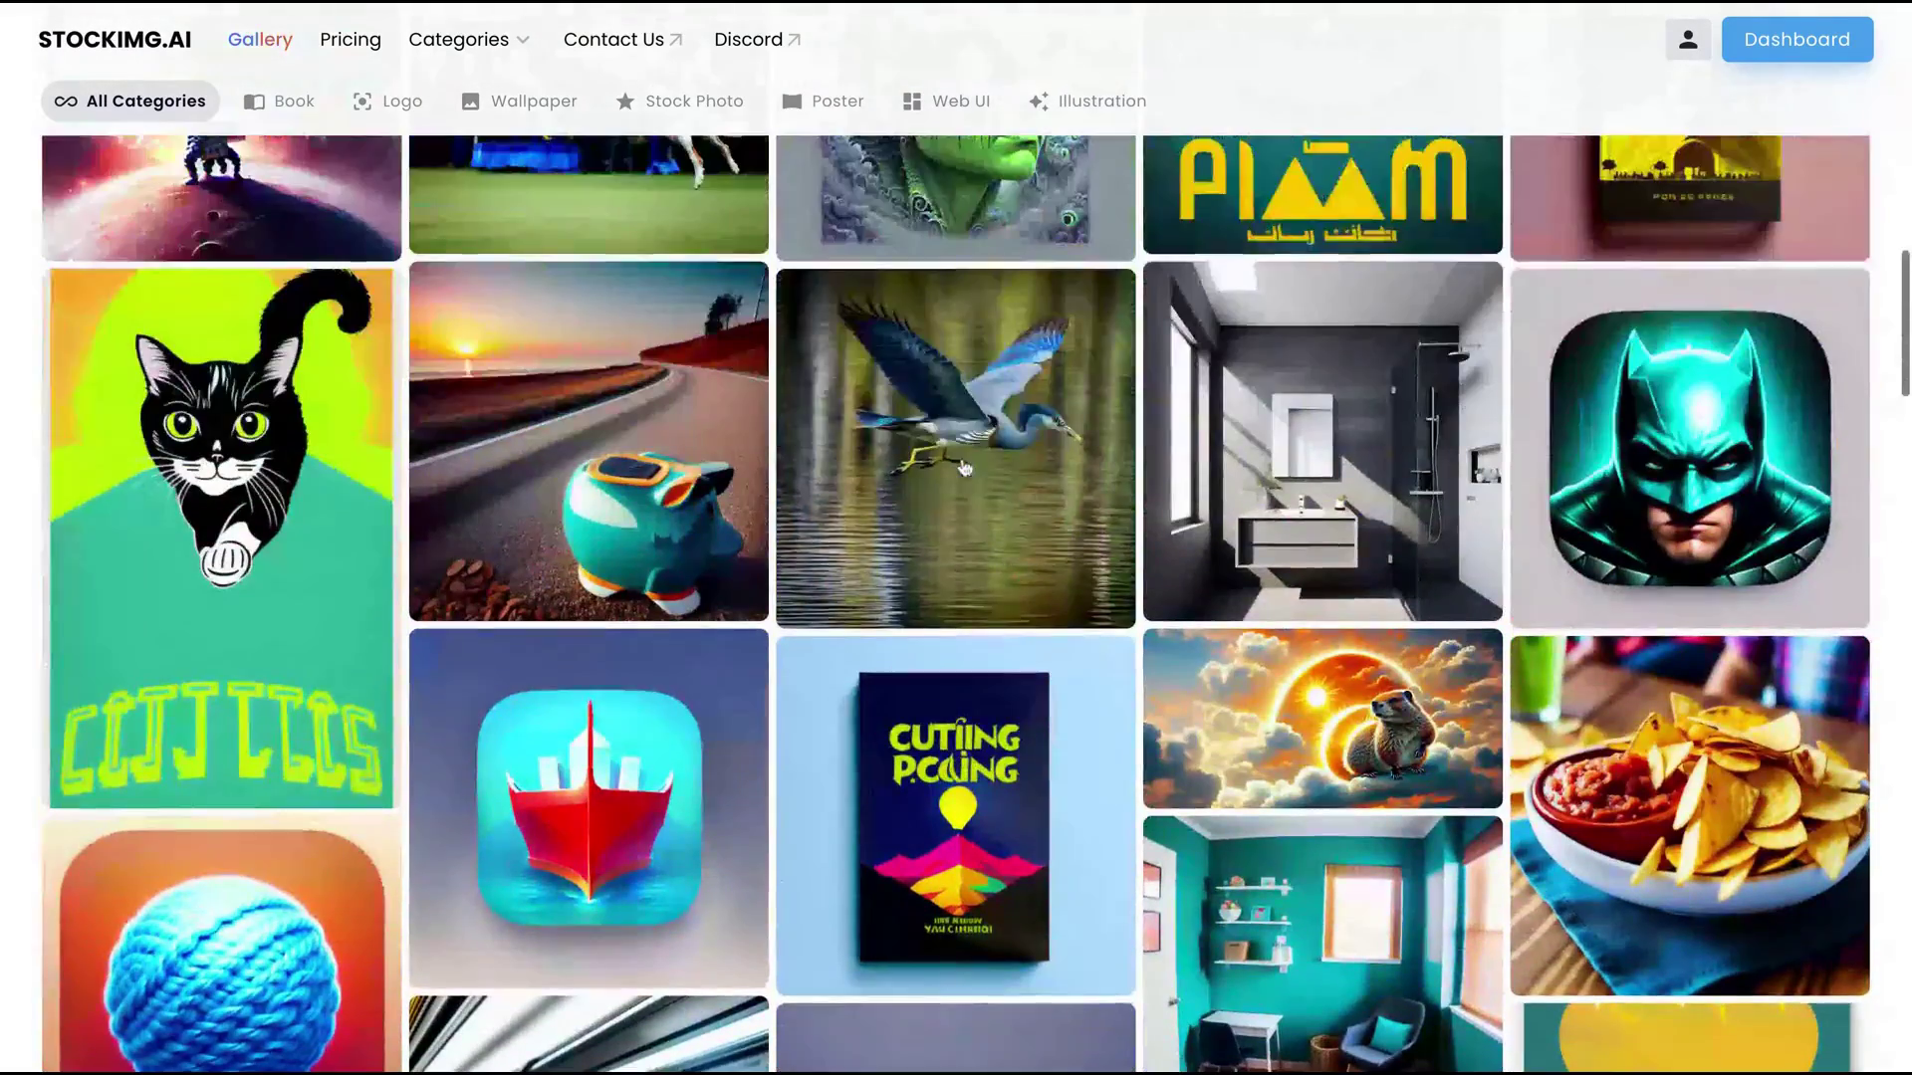
pyautogui.scroll(7, 964, 468)
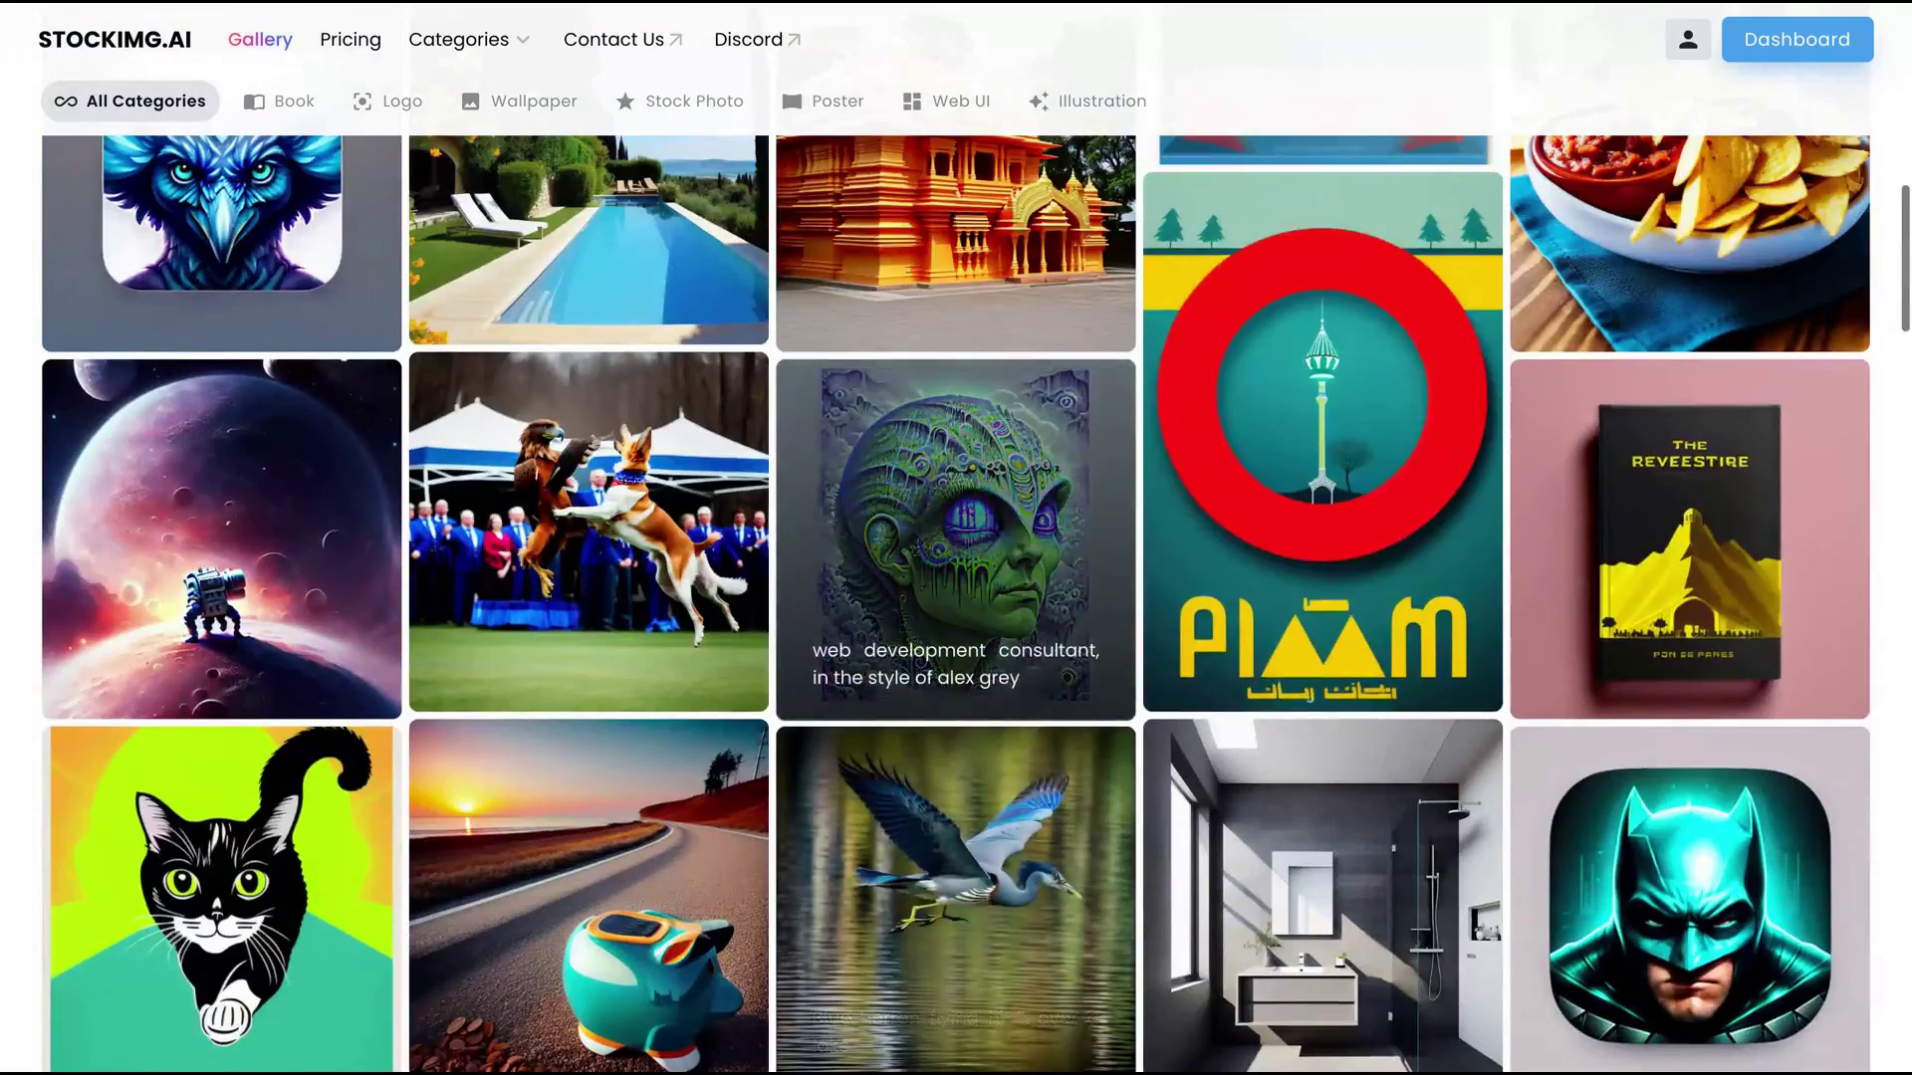
pyautogui.scroll(3, 964, 468)
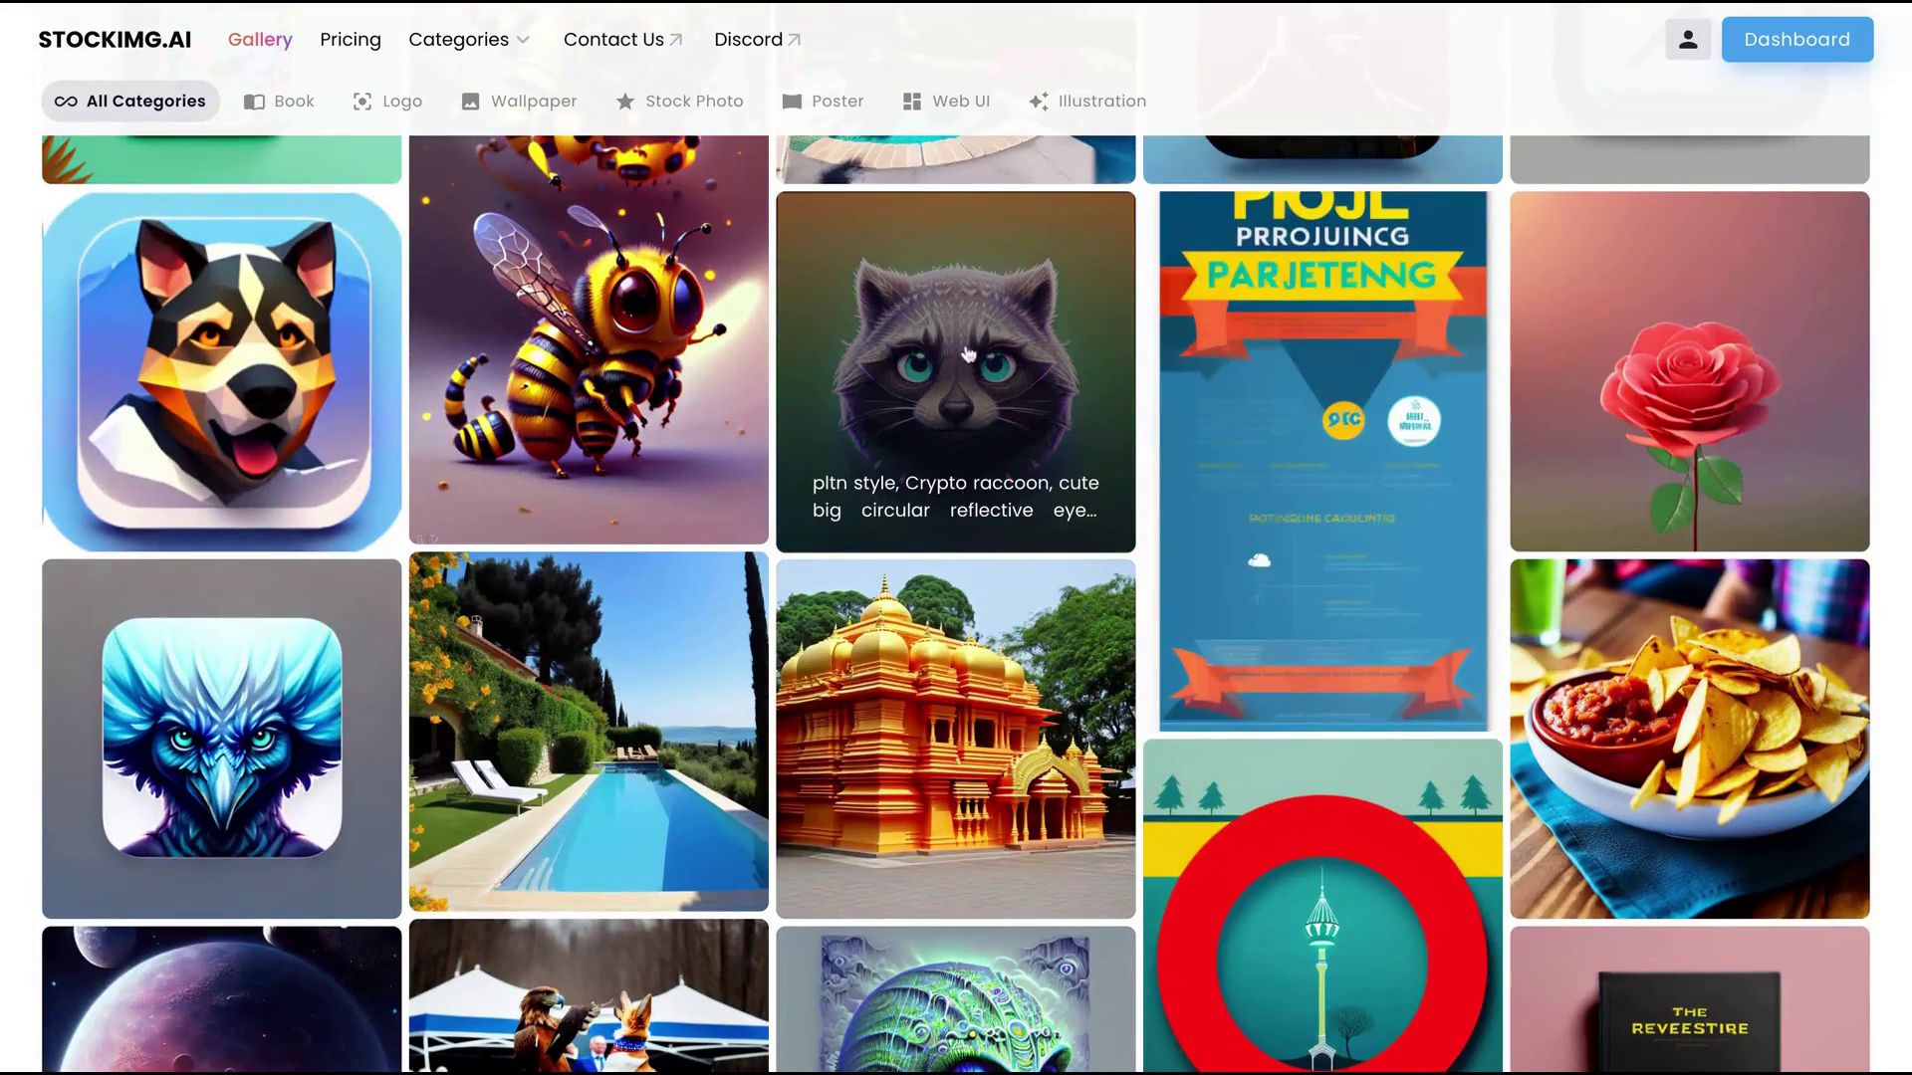
pyautogui.scroll(5, 968, 353)
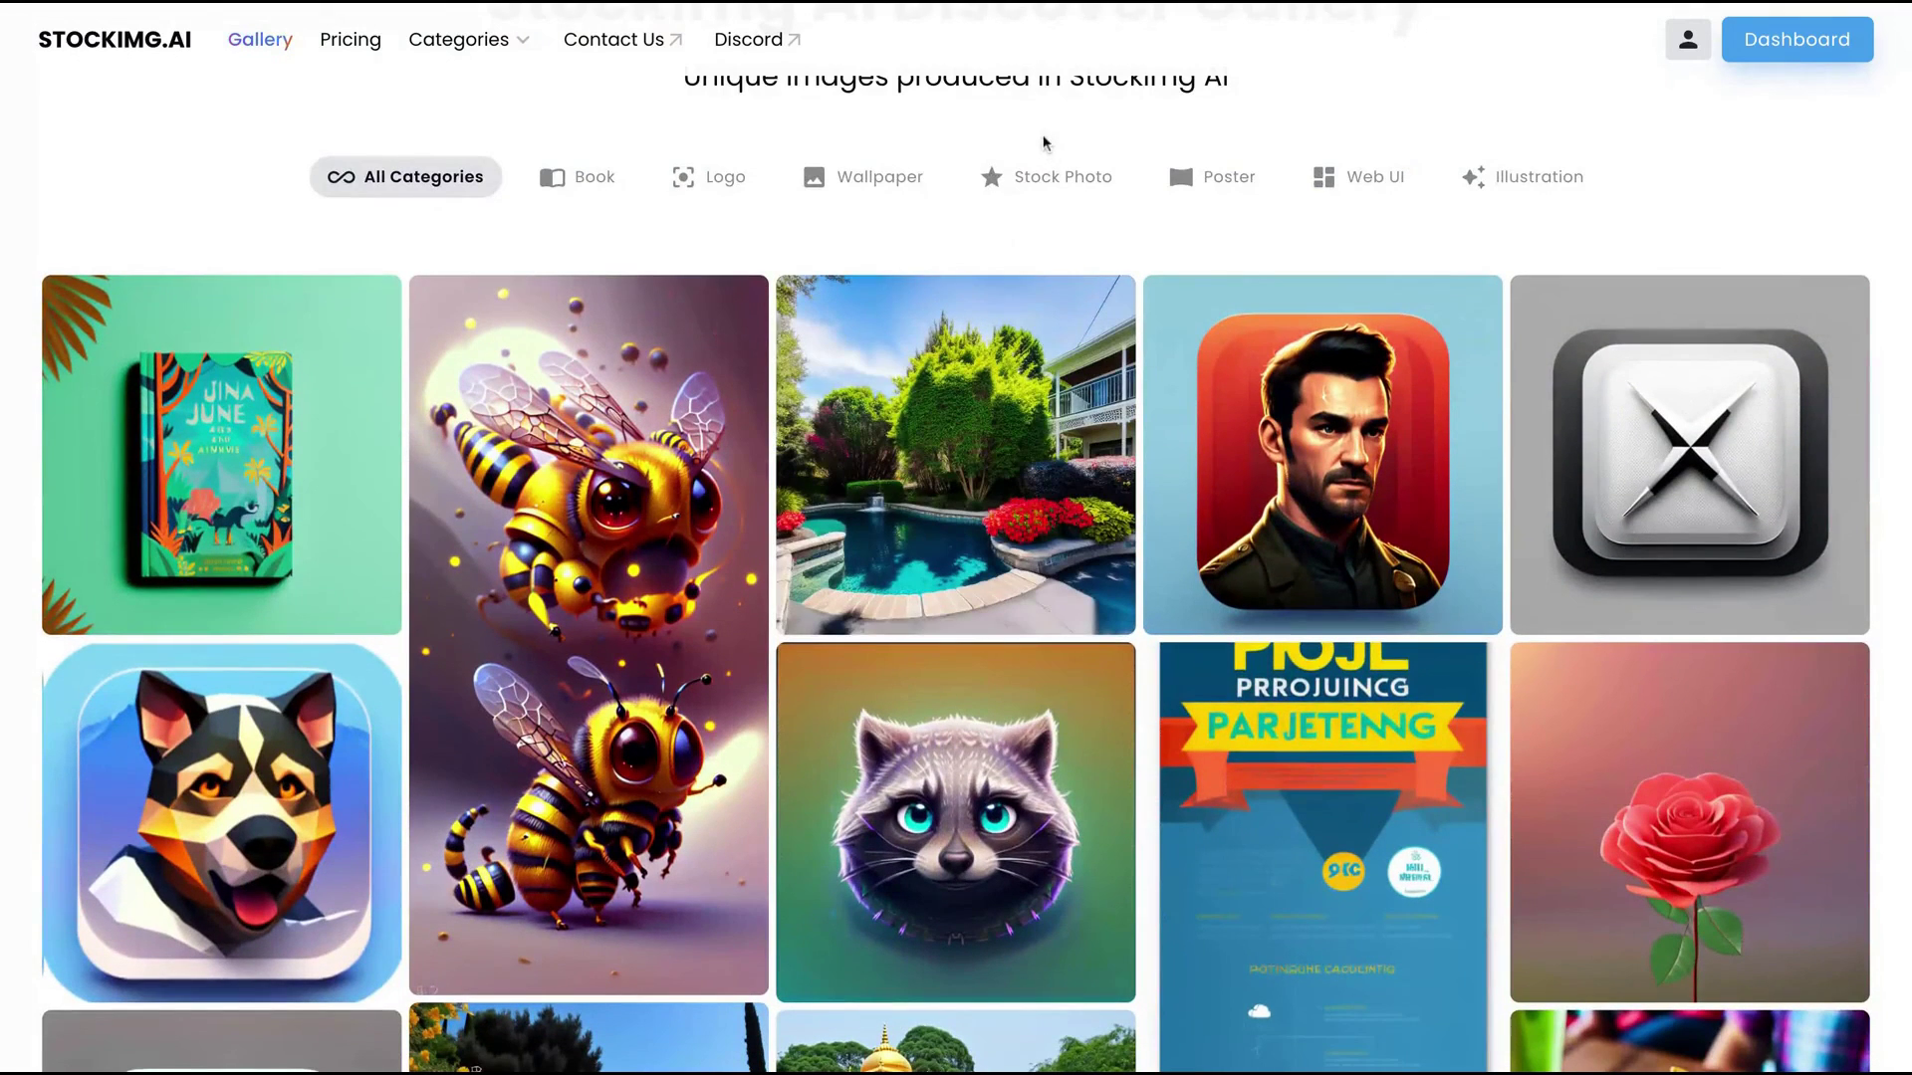